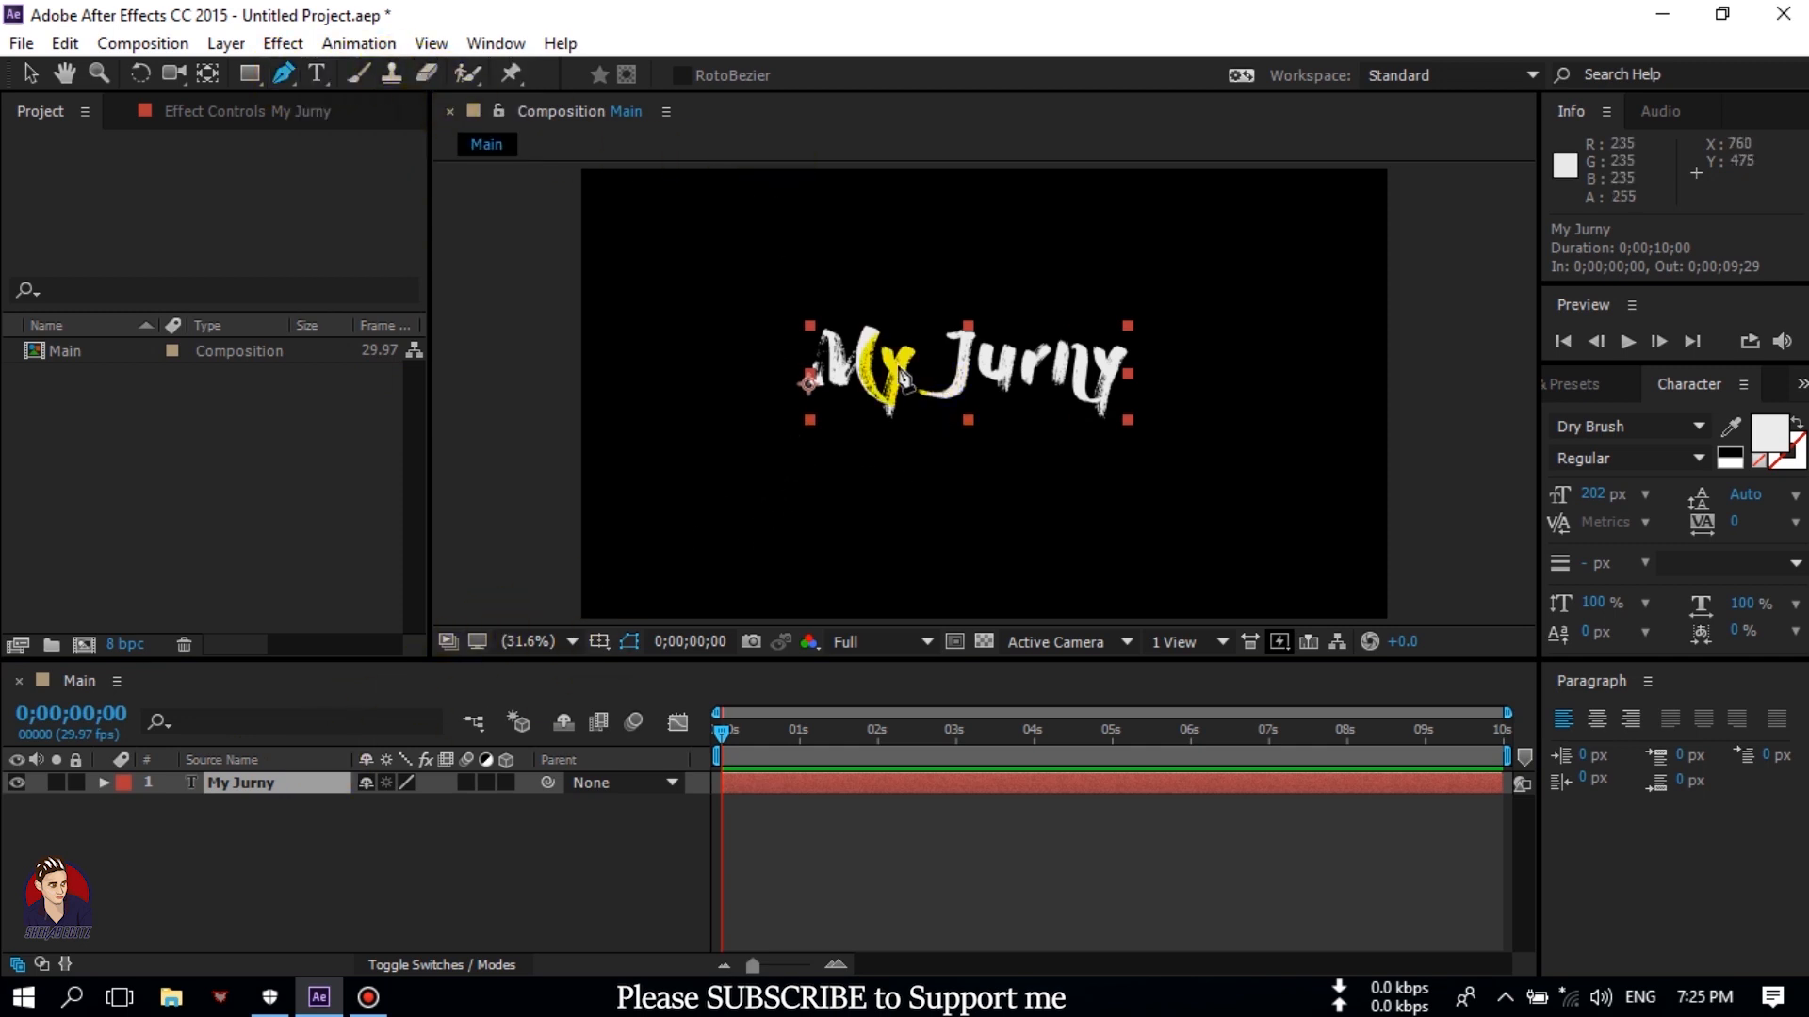
# Start a Pen mask on the My Jurny text layer and trace the strokes of the letter M.
pyautogui.scroll(4, 900, 371)
pyautogui.press('space')
pyautogui.moveTo(685, 347); pyautogui.dragTo(1273, 477)
pyautogui.moveTo(811, 434); pyautogui.dragTo(1069, 436)
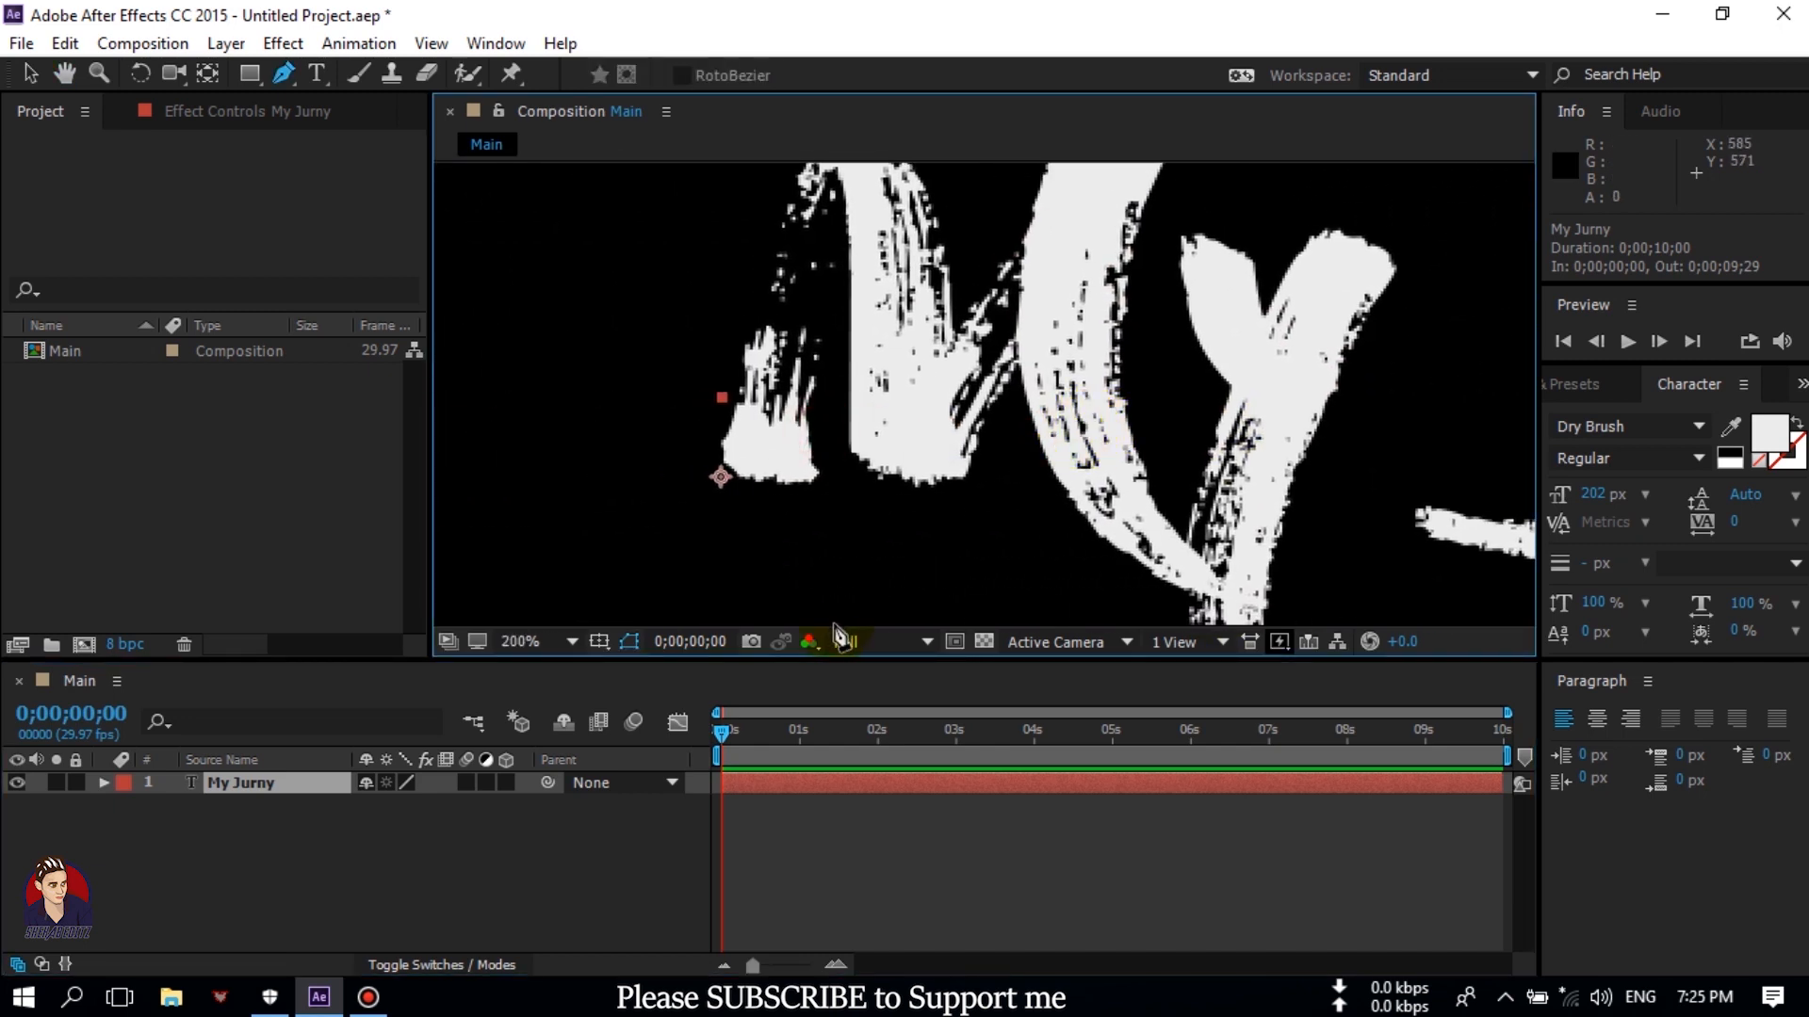
pyautogui.scroll(1, 772, 516)
pyautogui.scroll(-2, 753, 509)
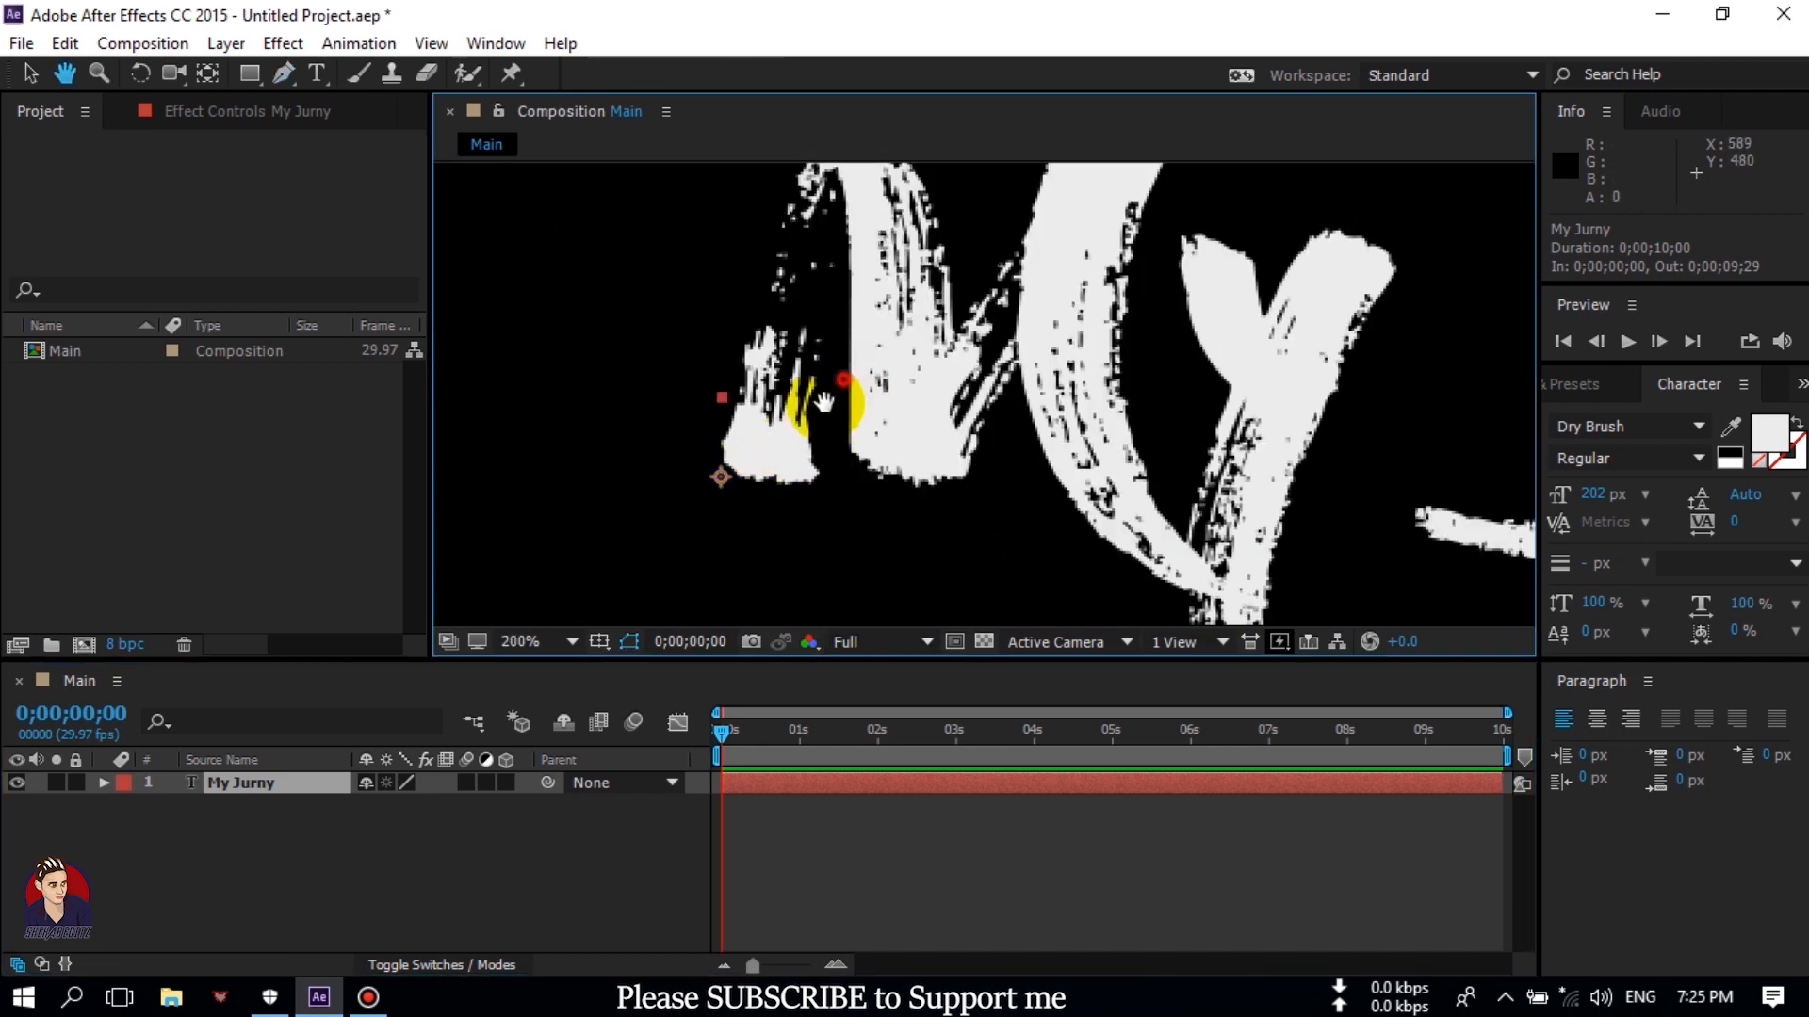
pyautogui.scroll(-2, 796, 452)
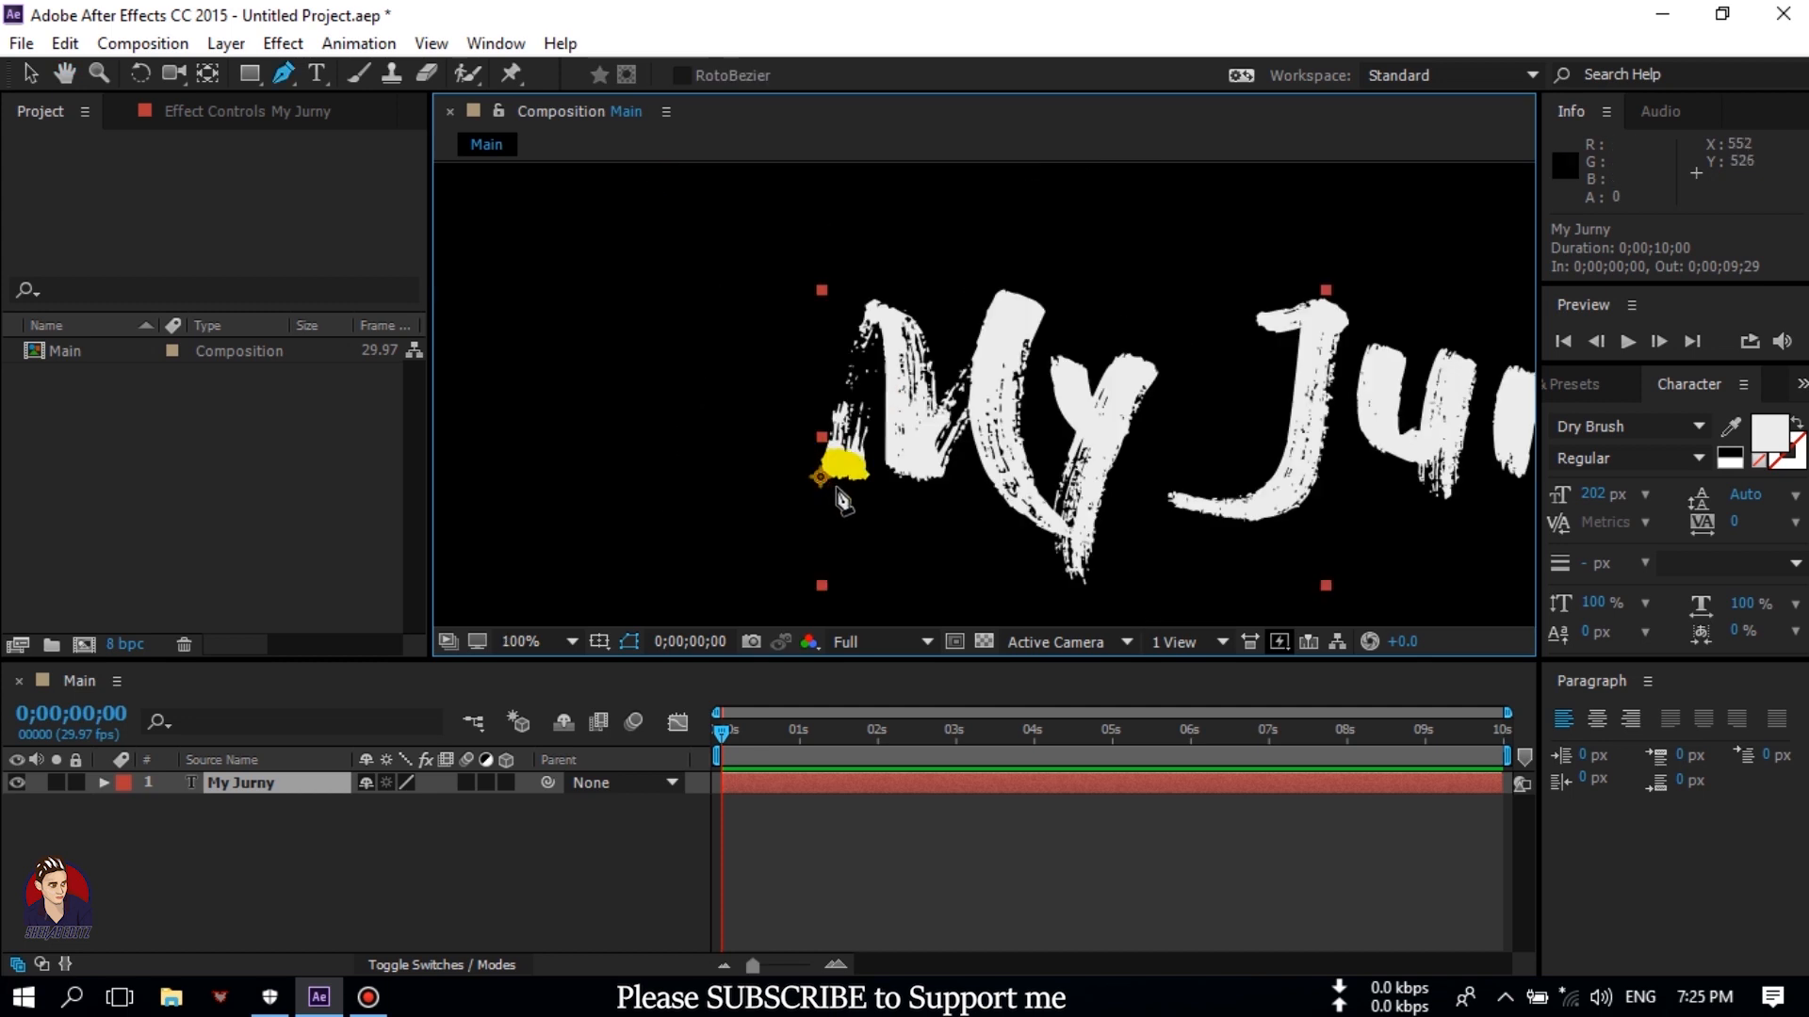
pyautogui.click(836, 488)
pyautogui.click(879, 318)
pyautogui.click(937, 431)
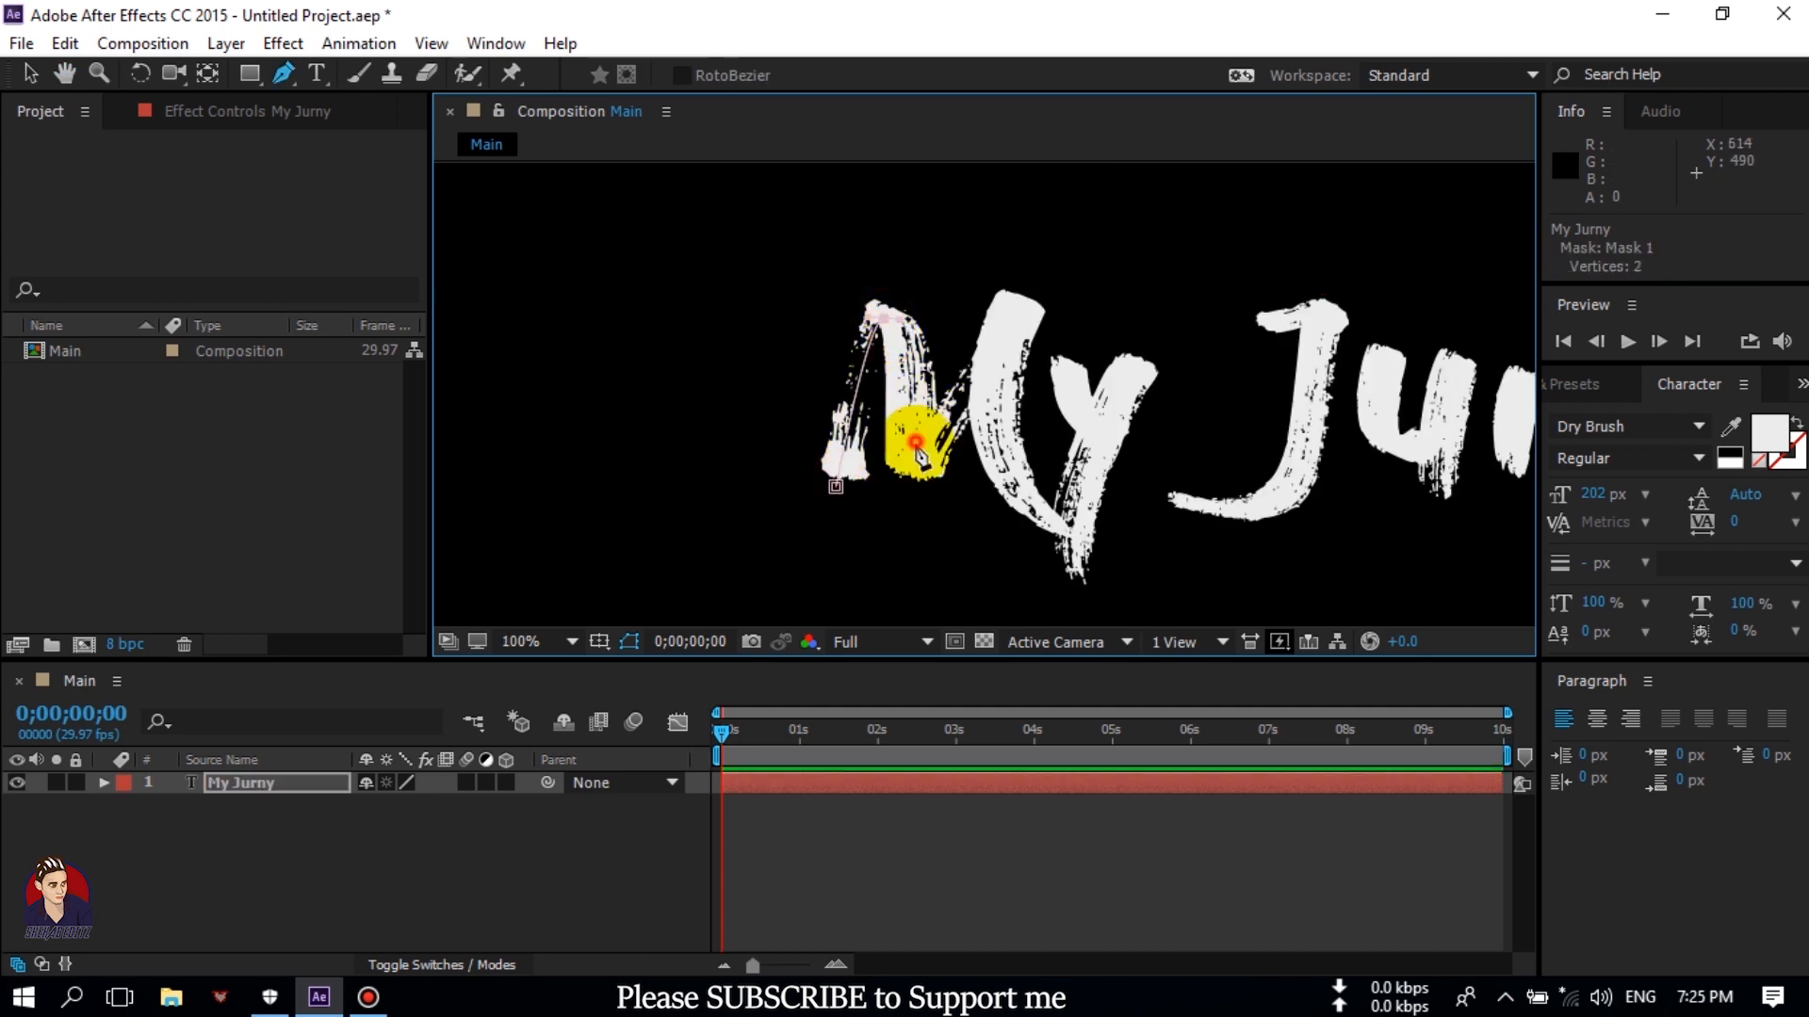
pyautogui.moveTo(945, 423); pyautogui.dragTo(959, 407)
pyautogui.moveTo(1009, 335); pyautogui.dragTo(1007, 280)
pyautogui.moveTo(1001, 453); pyautogui.dragTo(1010, 474)
# Continue the mask path through the first letter y and arc it over toward the J.
pyautogui.moveTo(1053, 523); pyautogui.dragTo(1072, 532)
pyautogui.moveTo(1077, 563); pyautogui.dragTo(1078, 545)
pyautogui.moveTo(1101, 442)
pyautogui.mouseDown()
pyautogui.moveTo(1121, 391)
pyautogui.moveTo(1086, 405)
pyautogui.moveTo(1069, 356)
pyautogui.mouseUp()
pyautogui.click(1130, 369)
pyautogui.moveTo(1107, 297); pyautogui.dragTo(1134, 283)
pyautogui.moveTo(1198, 301); pyautogui.dragTo(1222, 317)
# Trace the letter J with the mask path and loop it underneath and up toward the u.
pyautogui.moveTo(1243, 325); pyautogui.dragTo(1313, 313)
pyautogui.click(1328, 314)
pyautogui.moveTo(1266, 502); pyautogui.dragTo(1134, 547)
pyautogui.click(1263, 502)
pyautogui.moveTo(1233, 593); pyautogui.dragTo(1276, 590)
pyautogui.moveTo(1347, 538); pyautogui.dragTo(1345, 507)
pyautogui.moveTo(1341, 406); pyautogui.dragTo(1339, 397)
# Continue the mask path along the strokes of the letter u and curve below its right leg.
pyautogui.moveTo(1367, 322); pyautogui.dragTo(1381, 322)
pyautogui.click(1386, 359)
pyautogui.click(1384, 439)
pyautogui.click(1413, 445)
pyautogui.click(1450, 357)
pyautogui.click(1442, 498)
pyautogui.click(1453, 529)
# Trace the letter r with the mask path, undoing the two misplaced points and placing them again.
pyautogui.moveTo(1498, 469); pyautogui.dragTo(1263, 488)
pyautogui.click(1270, 454)
pyautogui.click(1276, 411)
pyautogui.click(1275, 400)
pyautogui.click(1272, 365)
pyautogui.click(1311, 381)
pyautogui.hotkey('ctrl', 'z')
pyautogui.hotkey('ctrl', 'z')
pyautogui.click(1263, 413)
pyautogui.click(1302, 401)
pyautogui.click(1334, 350)
# Extend the mask path down and up the strokes of the letter n.
pyautogui.moveTo(1375, 328); pyautogui.dragTo(1426, 472)
pyautogui.click(1367, 426)
pyautogui.click(1356, 485)
pyautogui.click(1381, 511)
pyautogui.click(1400, 459)
pyautogui.click(1402, 408)
pyautogui.click(1412, 359)
pyautogui.moveTo(1440, 515); pyautogui.dragTo(1115, 514)
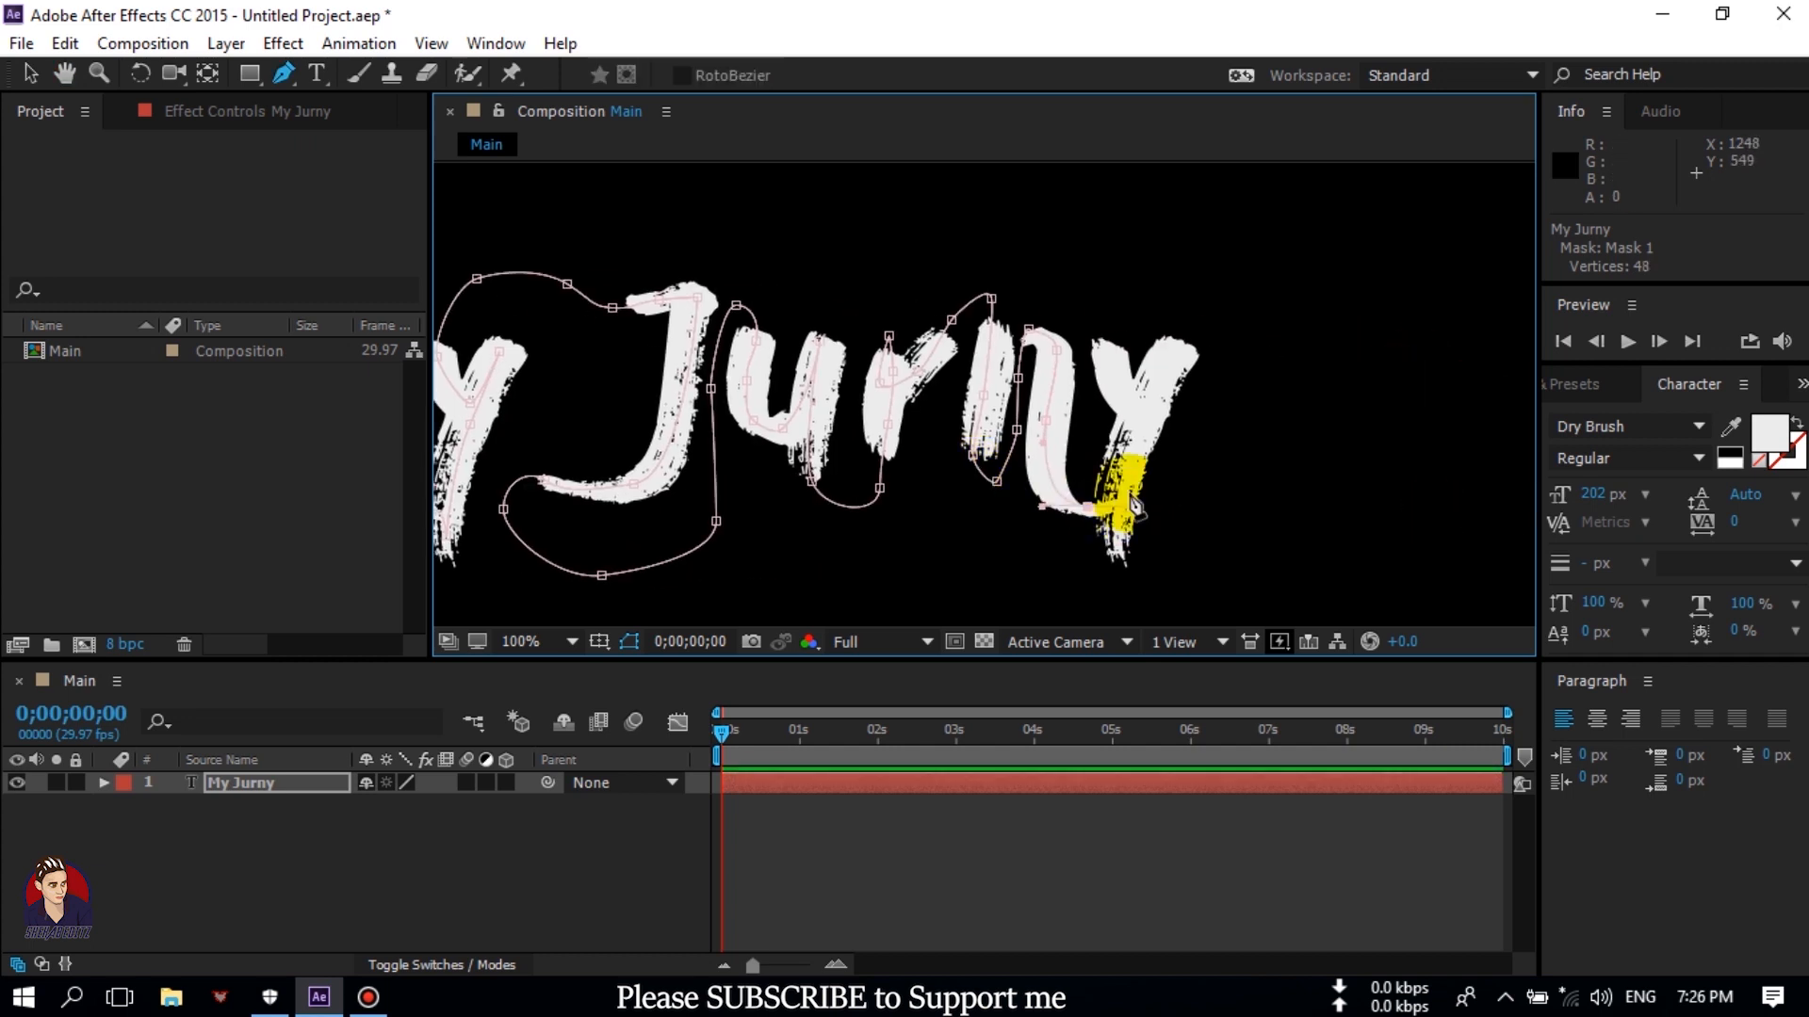
# Finish the mask path by tracing the final letter y from its tail to its upper left stroke.
pyautogui.click(1109, 522)
pyautogui.click(1118, 548)
pyautogui.click(1135, 420)
pyautogui.click(1158, 403)
pyautogui.click(1174, 352)
pyautogui.click(1126, 392)
pyautogui.click(1109, 363)
pyautogui.click(1109, 338)
pyautogui.click(1106, 315)
pyautogui.click(537, 651)
pyautogui.click(527, 156)
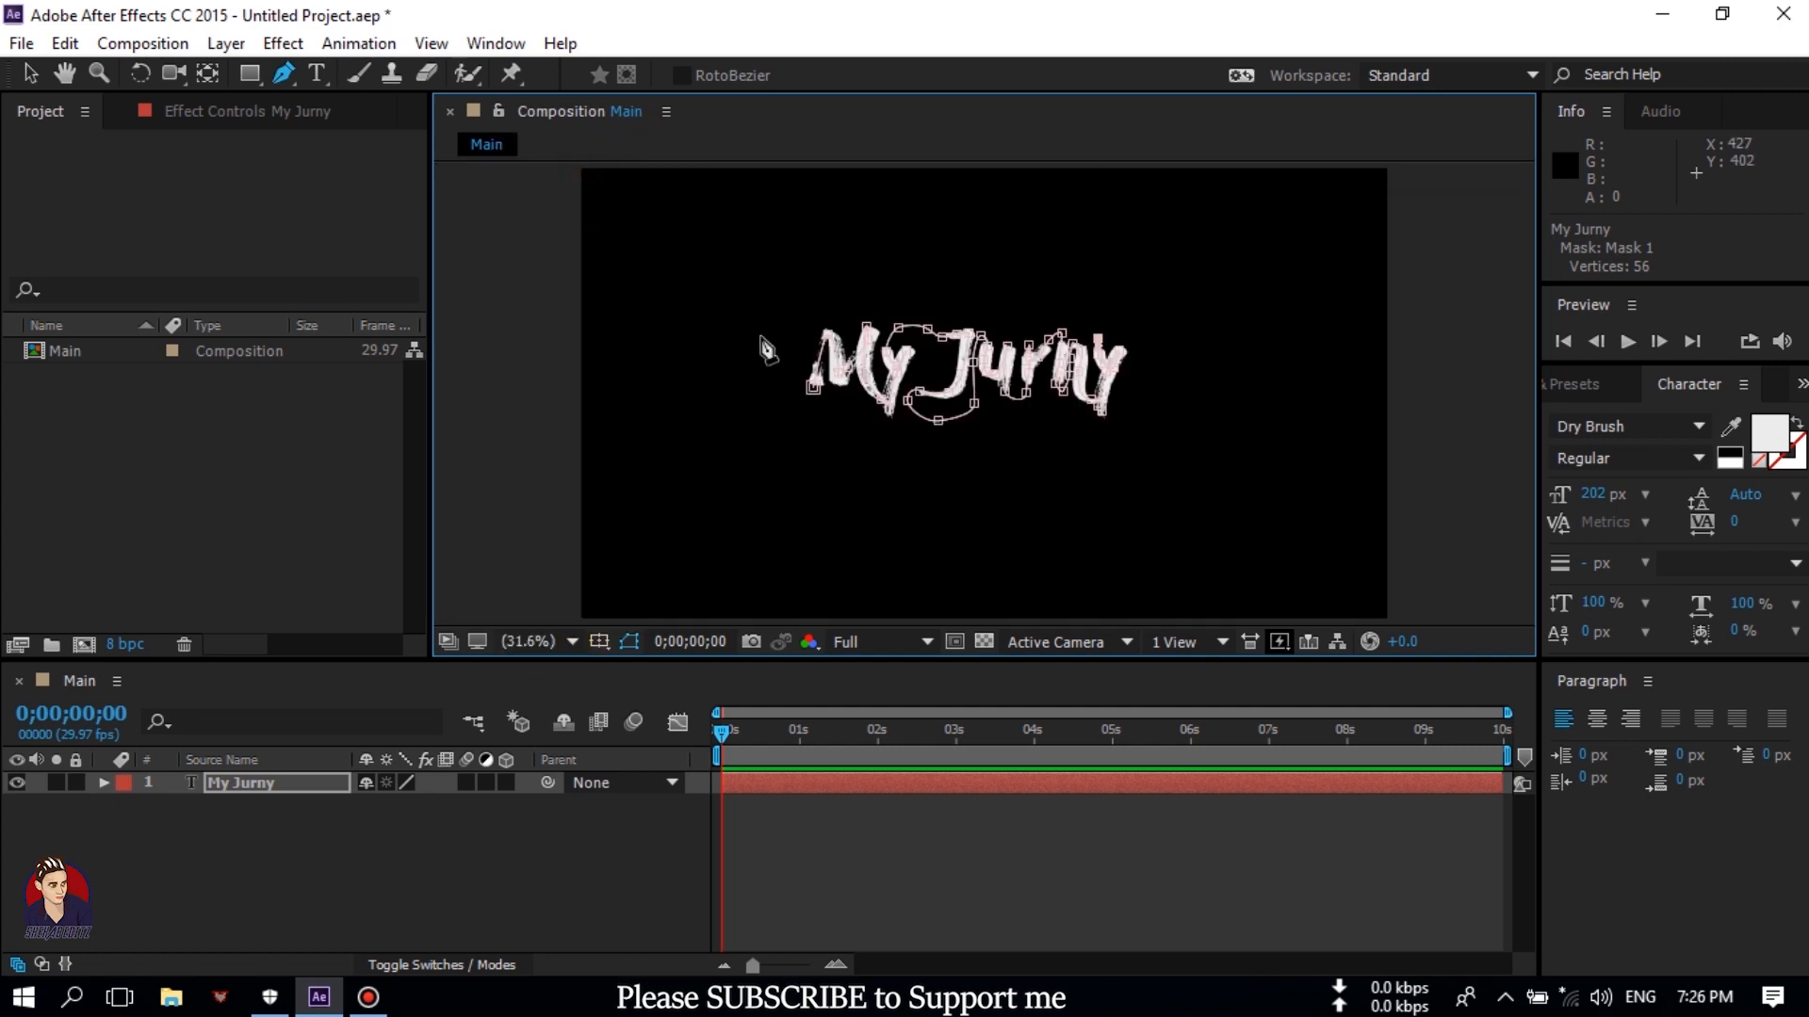
# Find the Stroke effect under Generate and apply it to the My Jurny text layer.
pyautogui.click(247, 788)
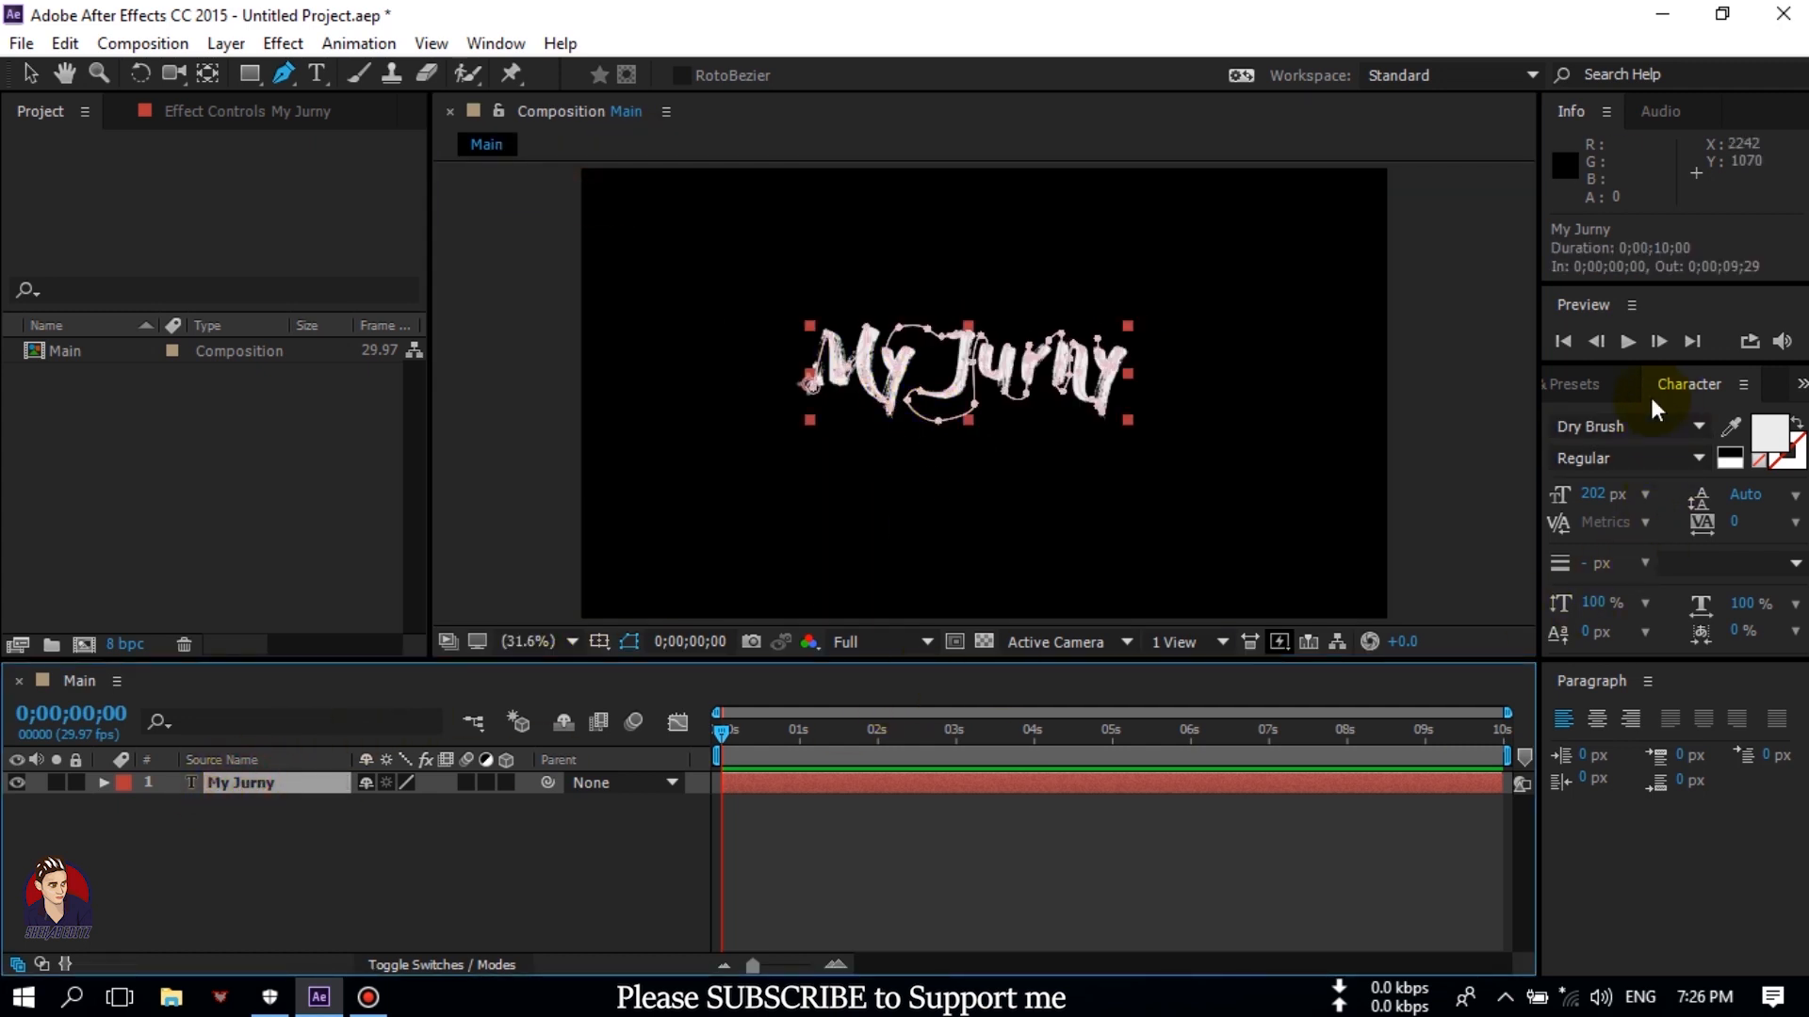
pyautogui.click(1590, 386)
pyautogui.click(1627, 416)
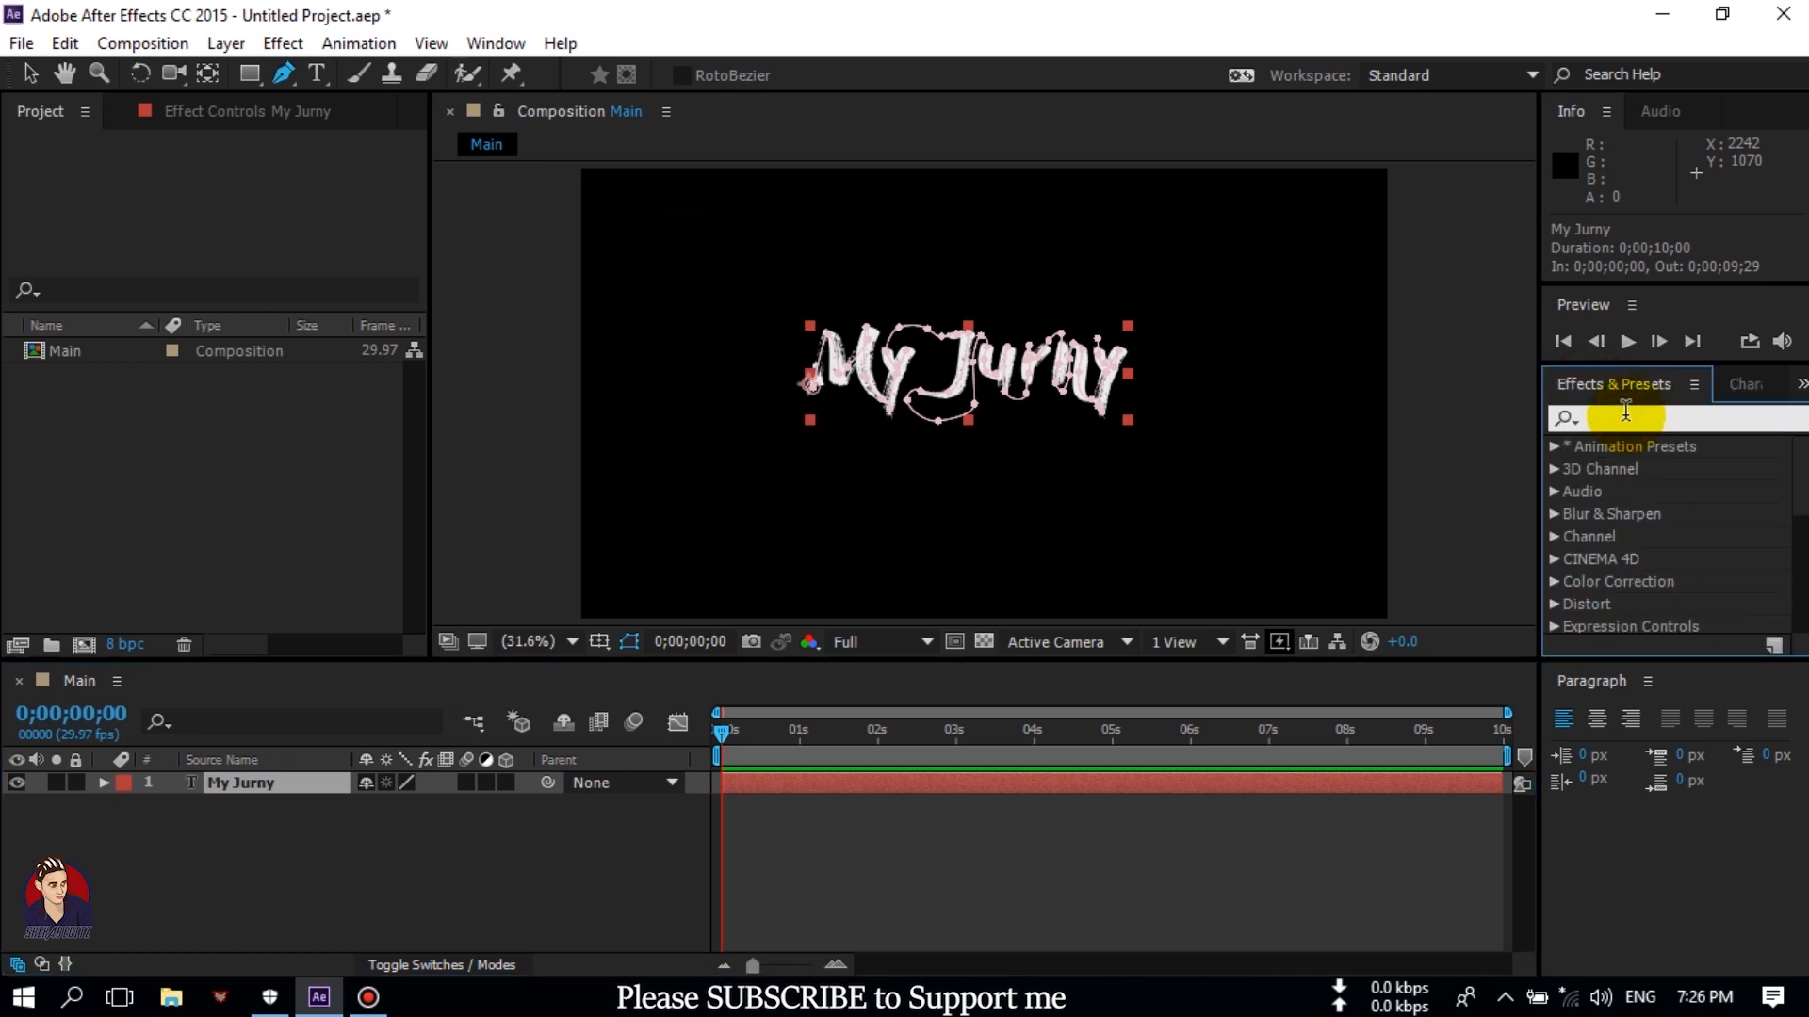
pyautogui.write('stroke')
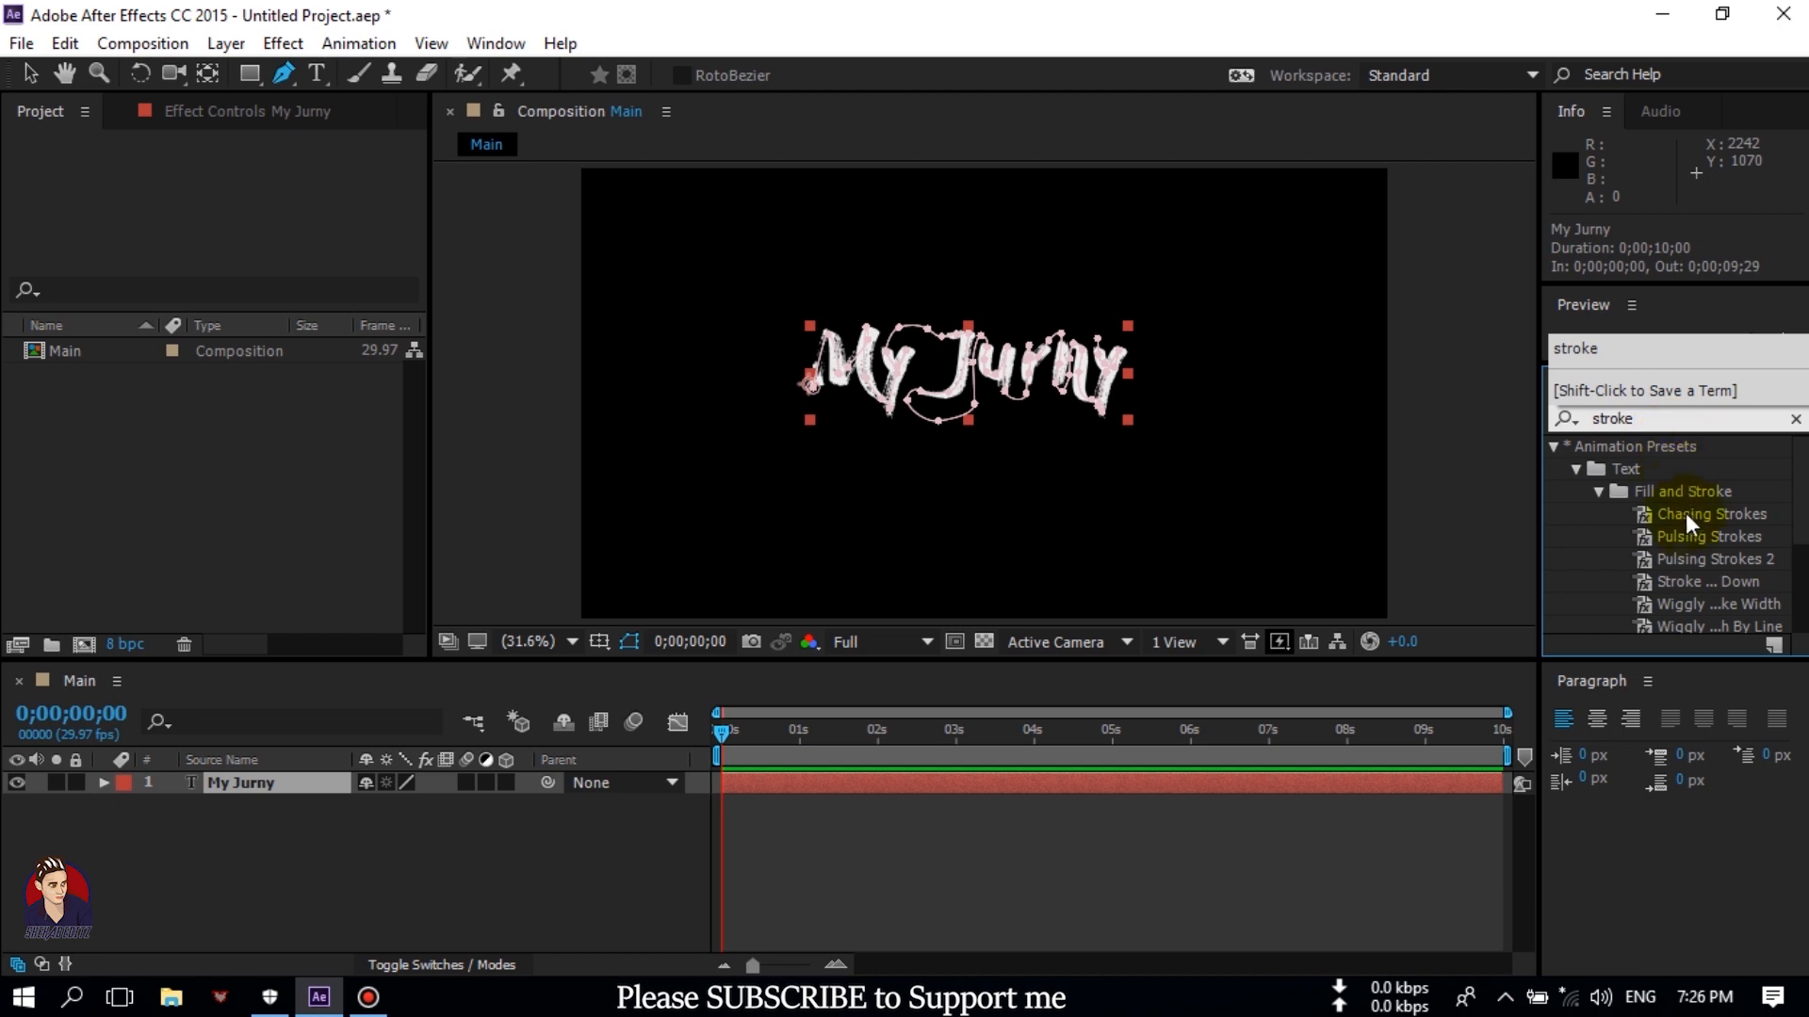
pyautogui.scroll(-3, 1685, 508)
pyautogui.moveTo(1643, 577)
pyautogui.mouseDown()
pyautogui.moveTo(1009, 718)
pyautogui.moveTo(302, 778)
pyautogui.mouseUp()
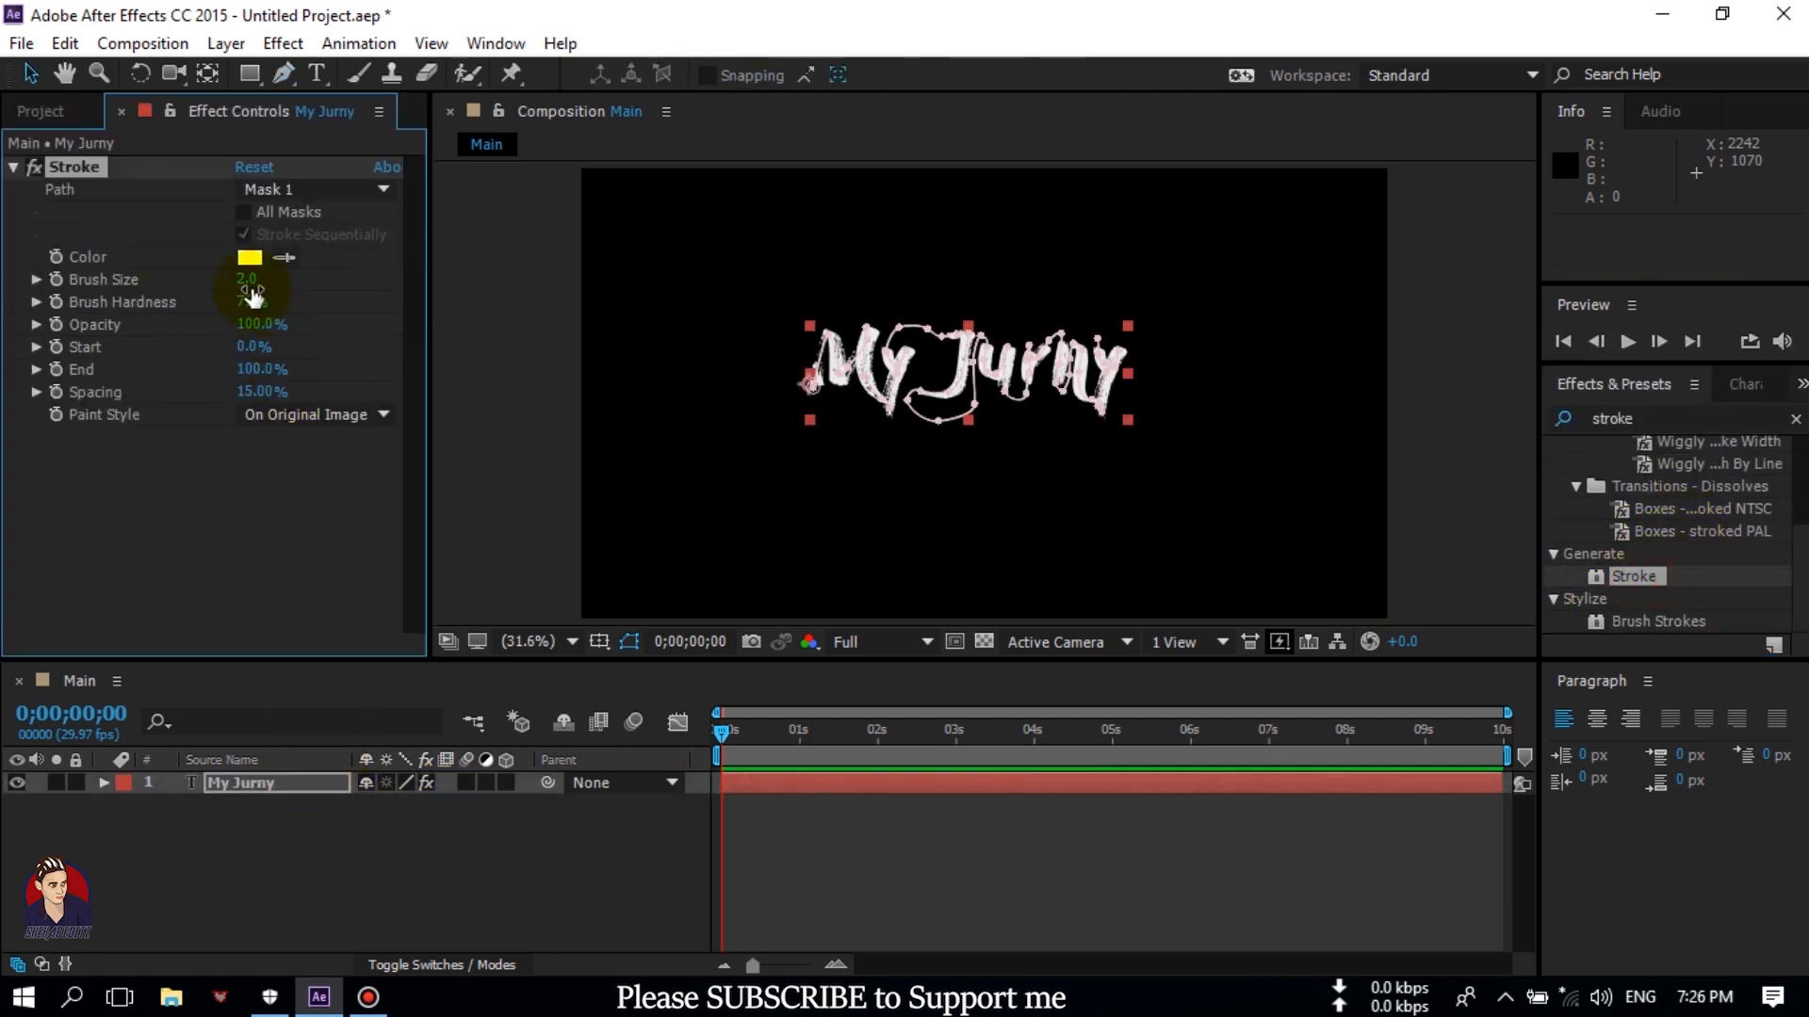
# Raise the Stroke effect's Brush Size to 26.2 so the mask stroke covers the lettering.
pyautogui.moveTo(249, 279); pyautogui.dragTo(339, 253)
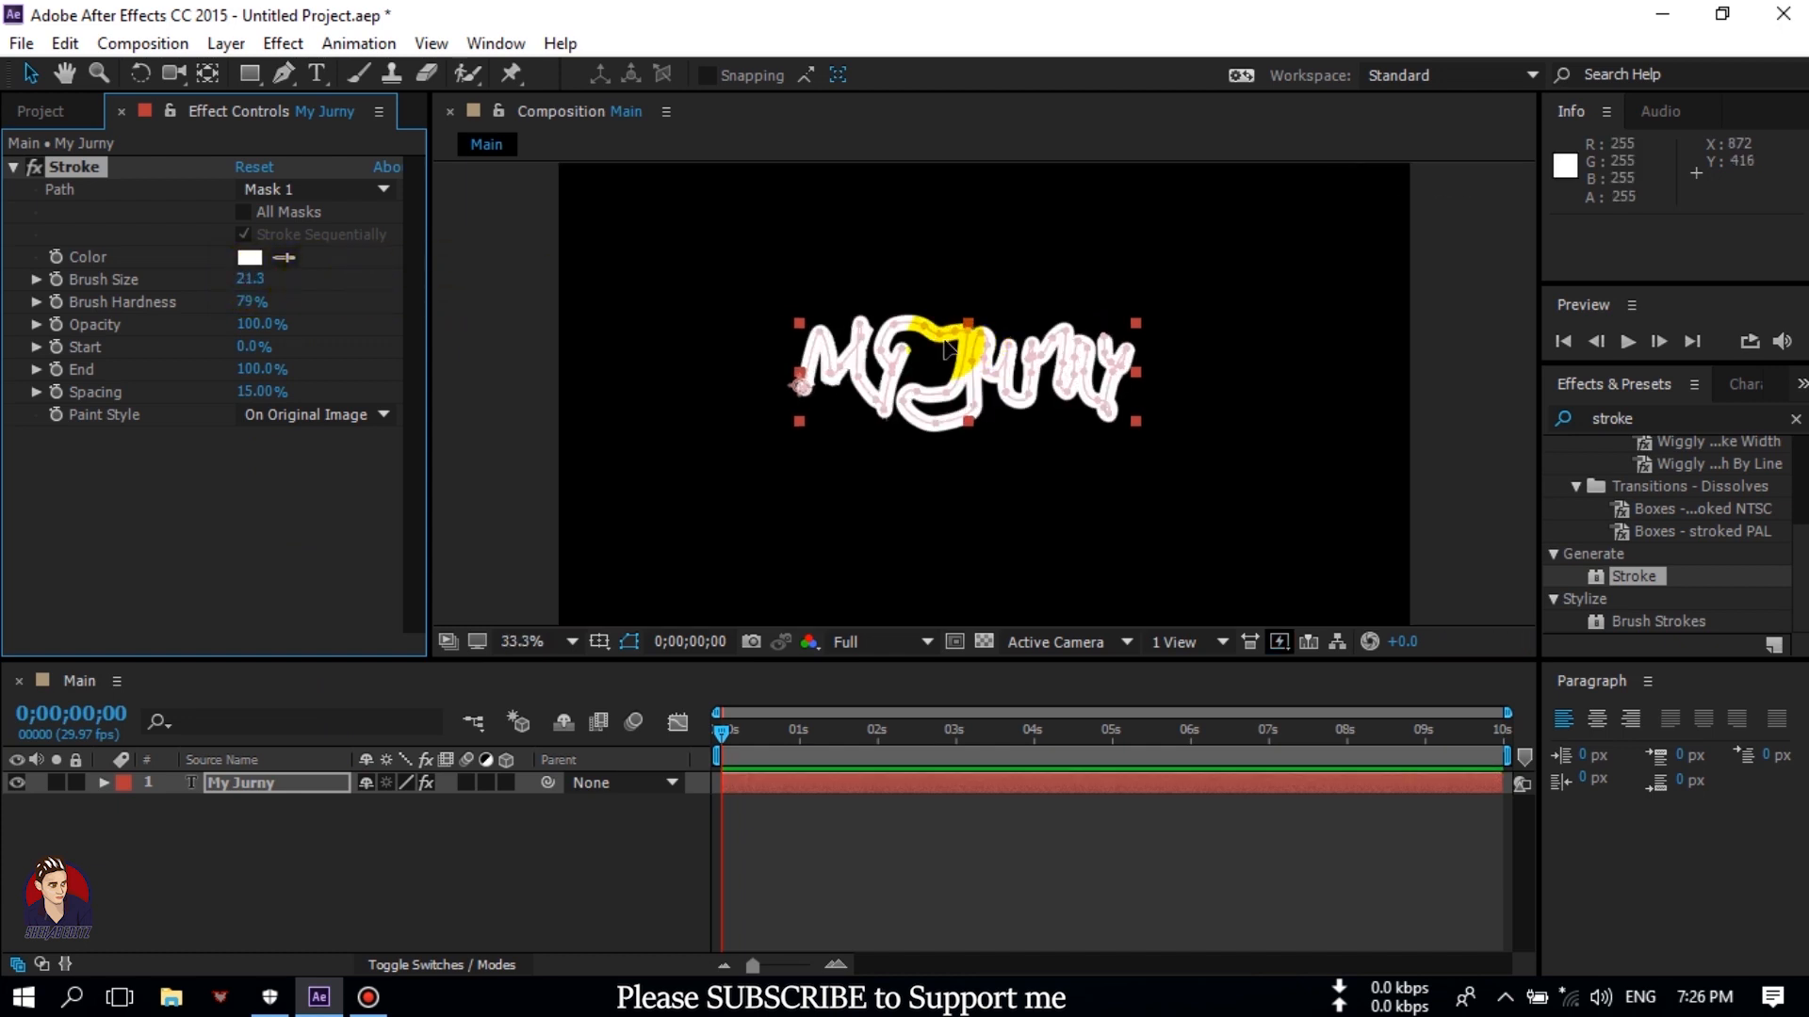
pyautogui.scroll(4, 946, 341)
pyautogui.scroll(-2, 942, 343)
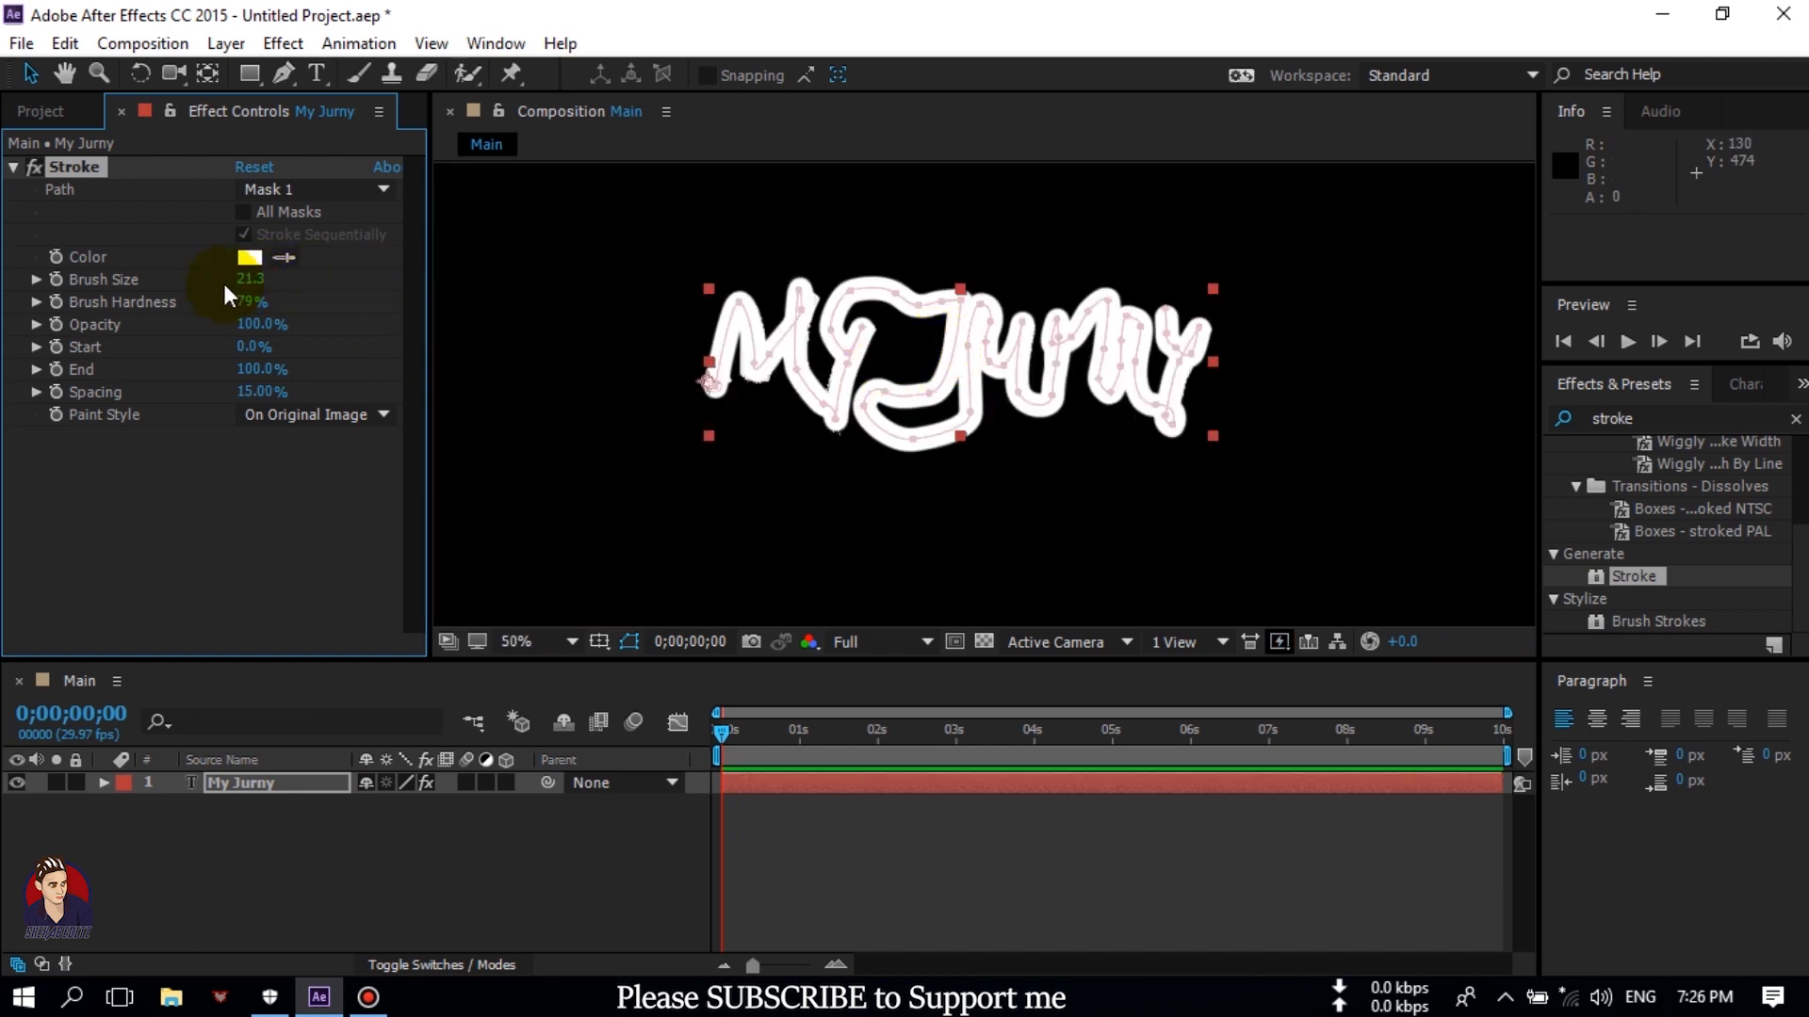
pyautogui.moveTo(249, 279); pyautogui.dragTo(314, 280)
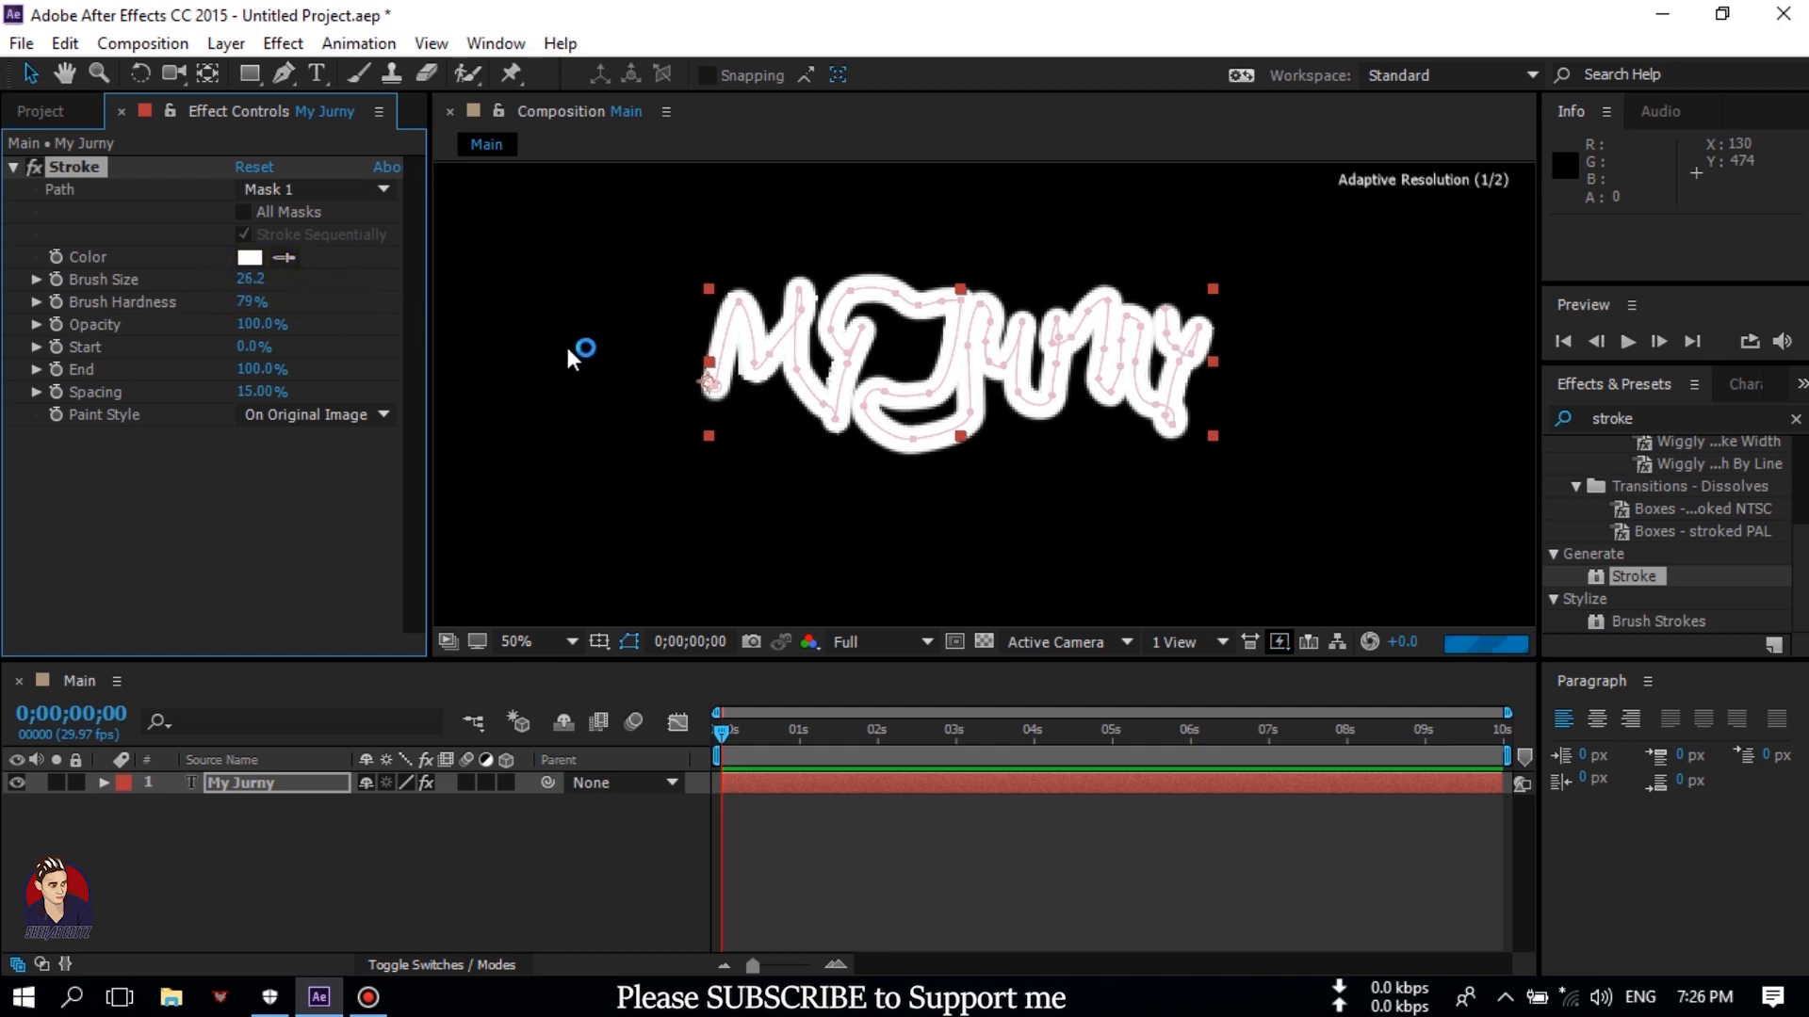
pyautogui.scroll(2, 1080, 433)
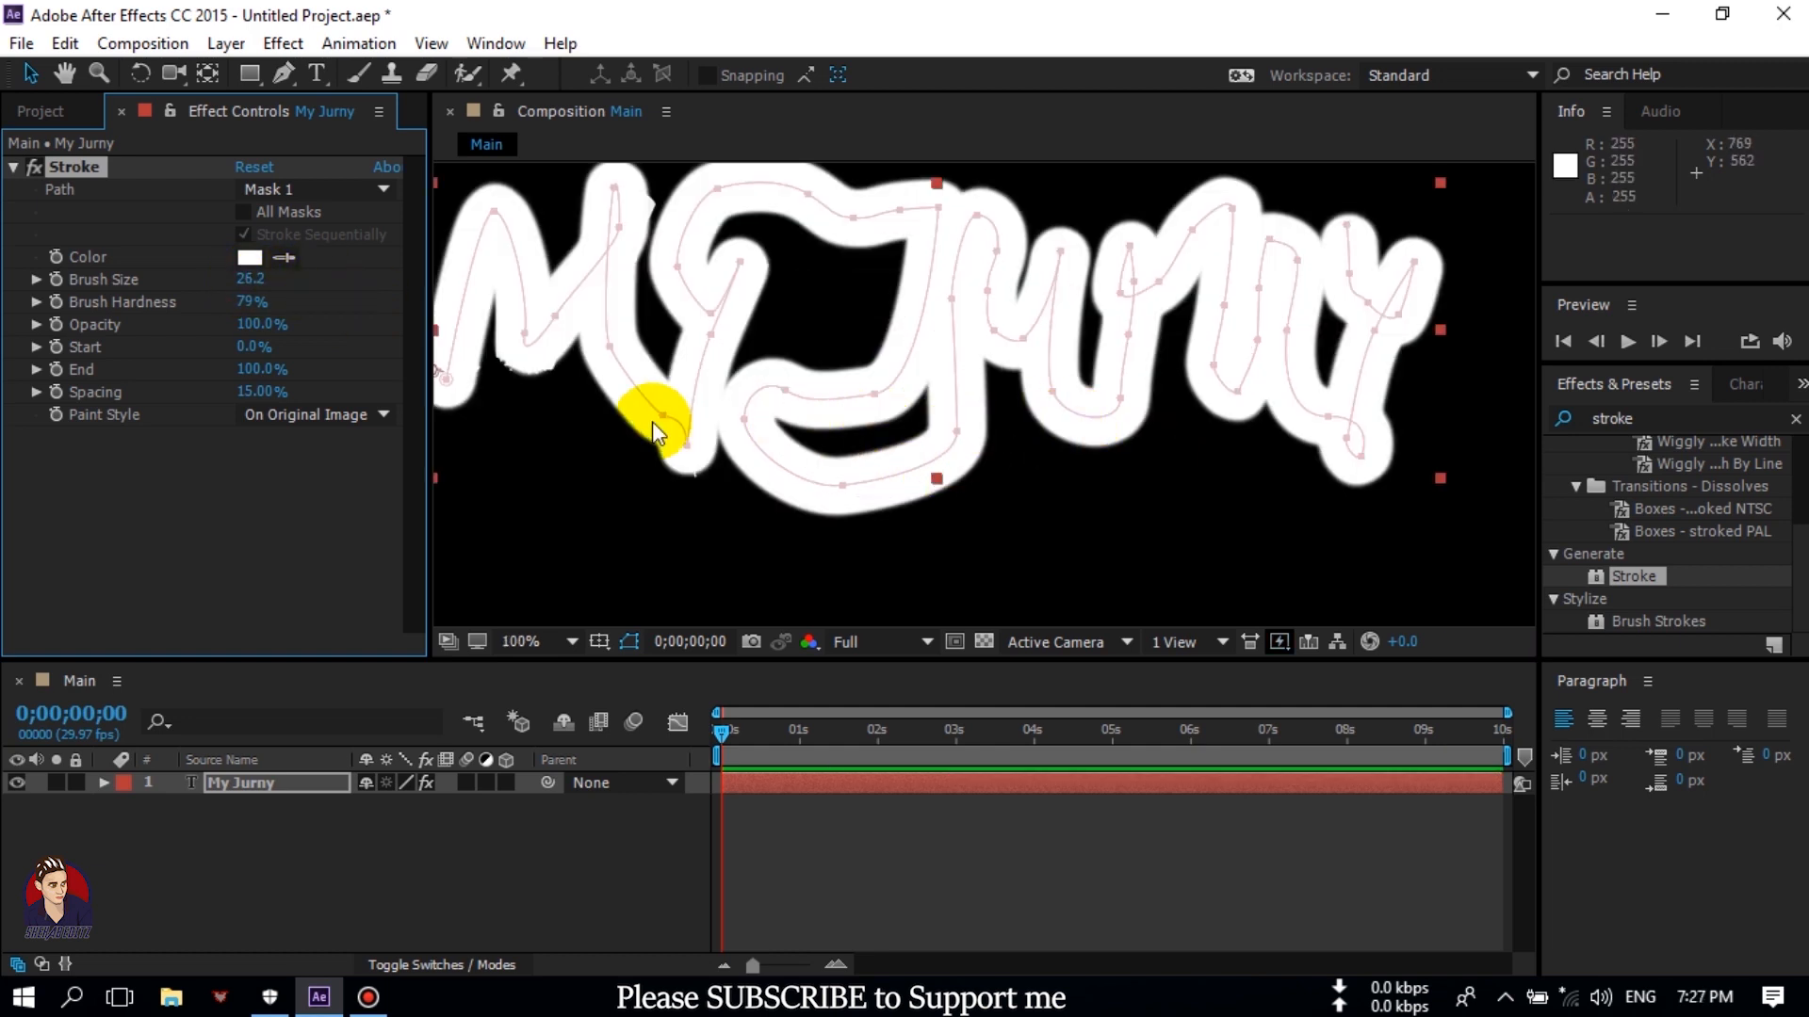
# Reposition the mask vertices at the M's middle base, the first y's tail and the path's starting point to cover the letters.
pyautogui.click(526, 329)
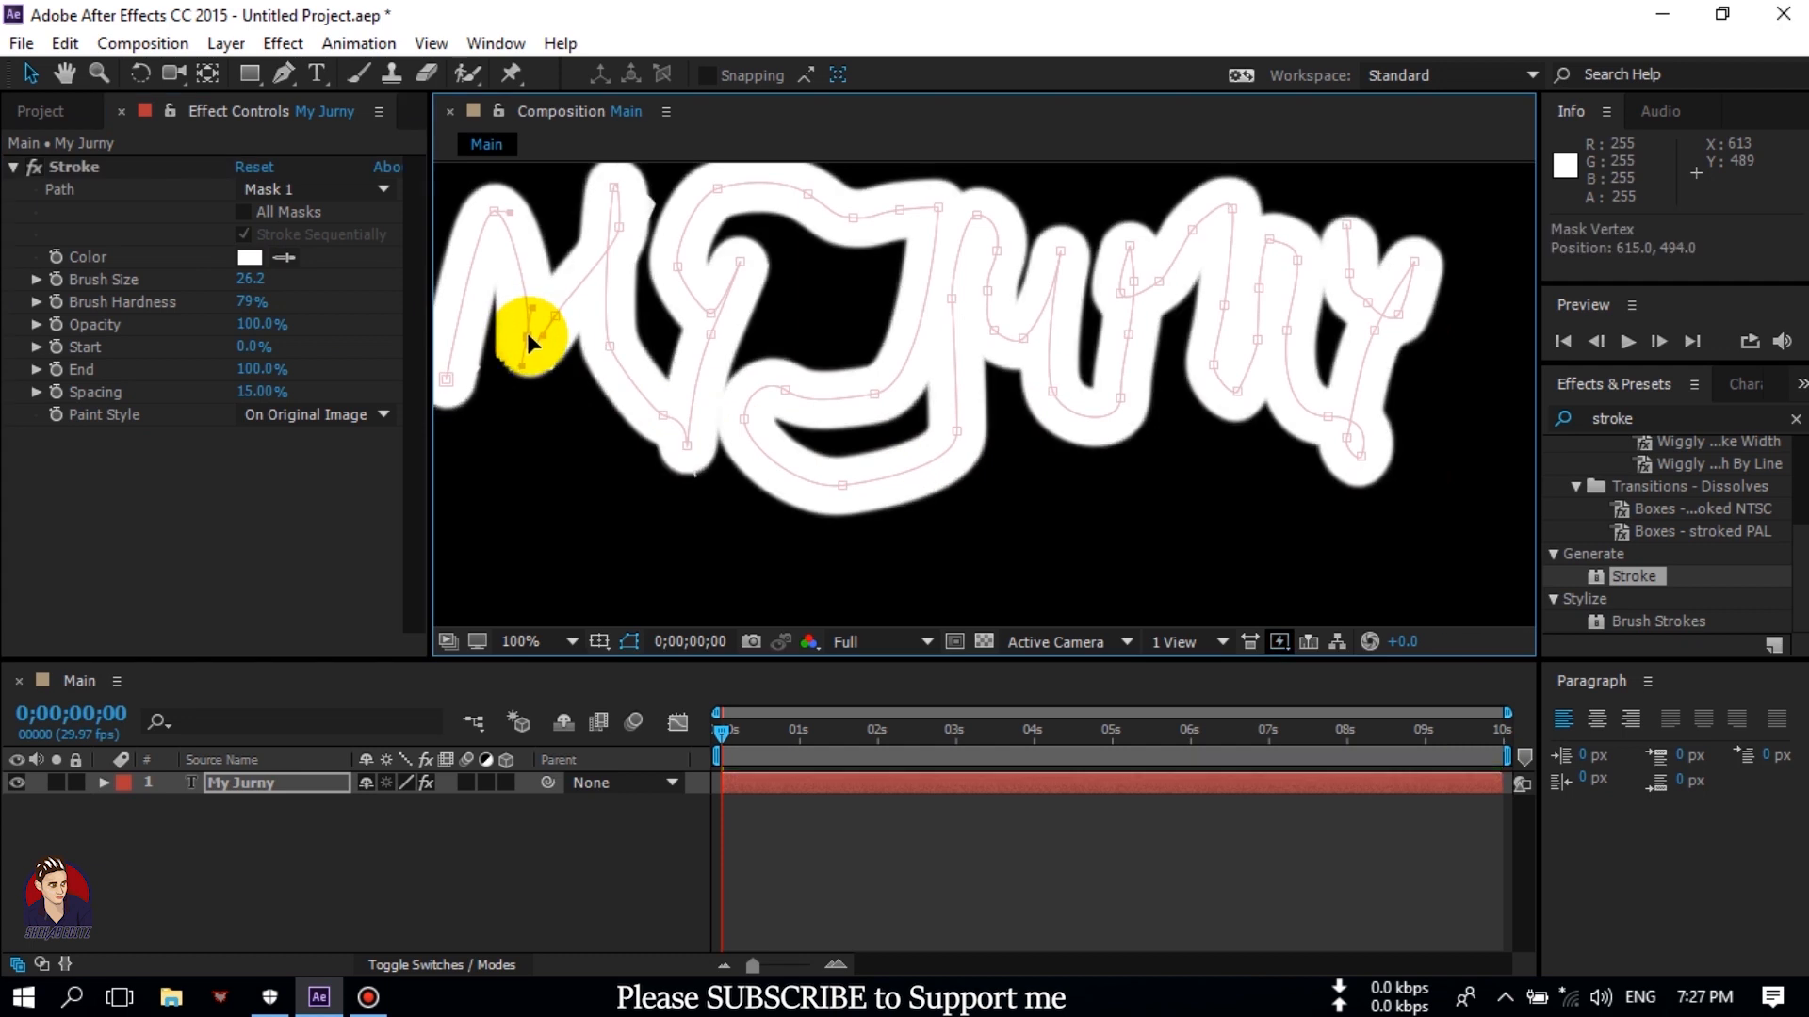
pyautogui.moveTo(528, 339)
pyautogui.mouseDown()
pyautogui.moveTo(678, 436)
pyautogui.moveTo(690, 465)
pyautogui.mouseUp()
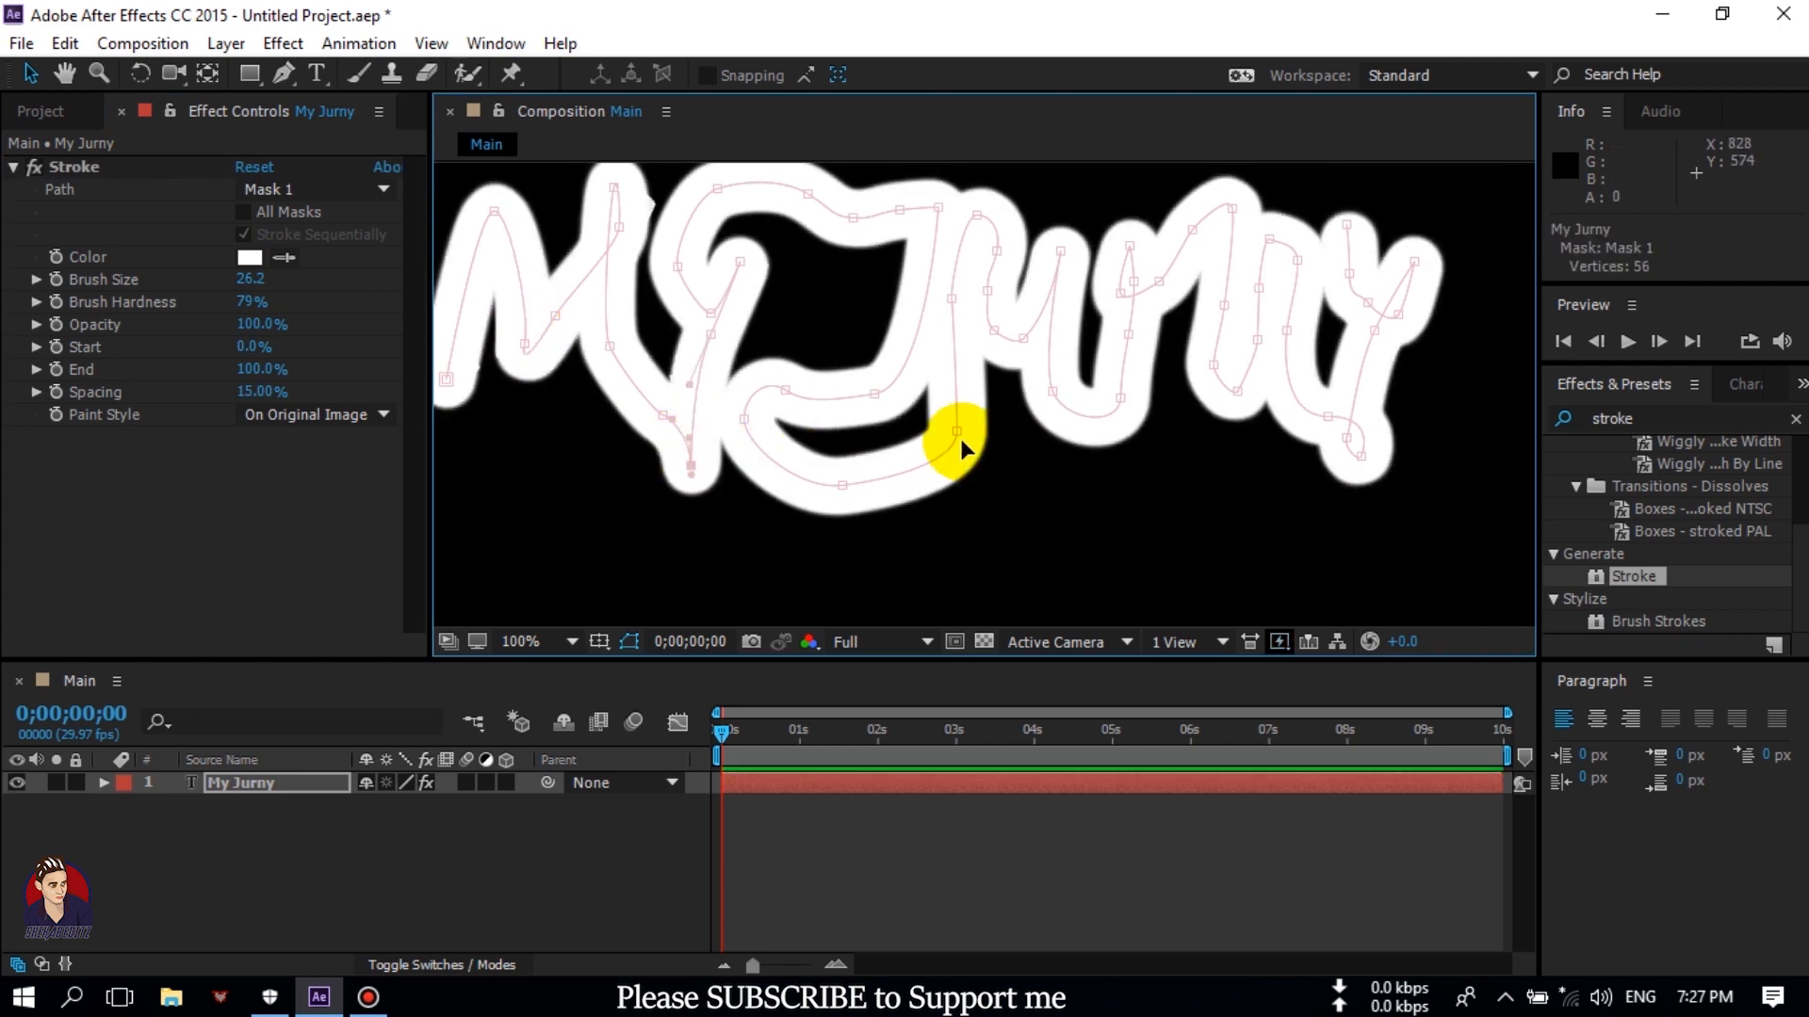
pyautogui.moveTo(995, 509); pyautogui.dragTo(1344, 517)
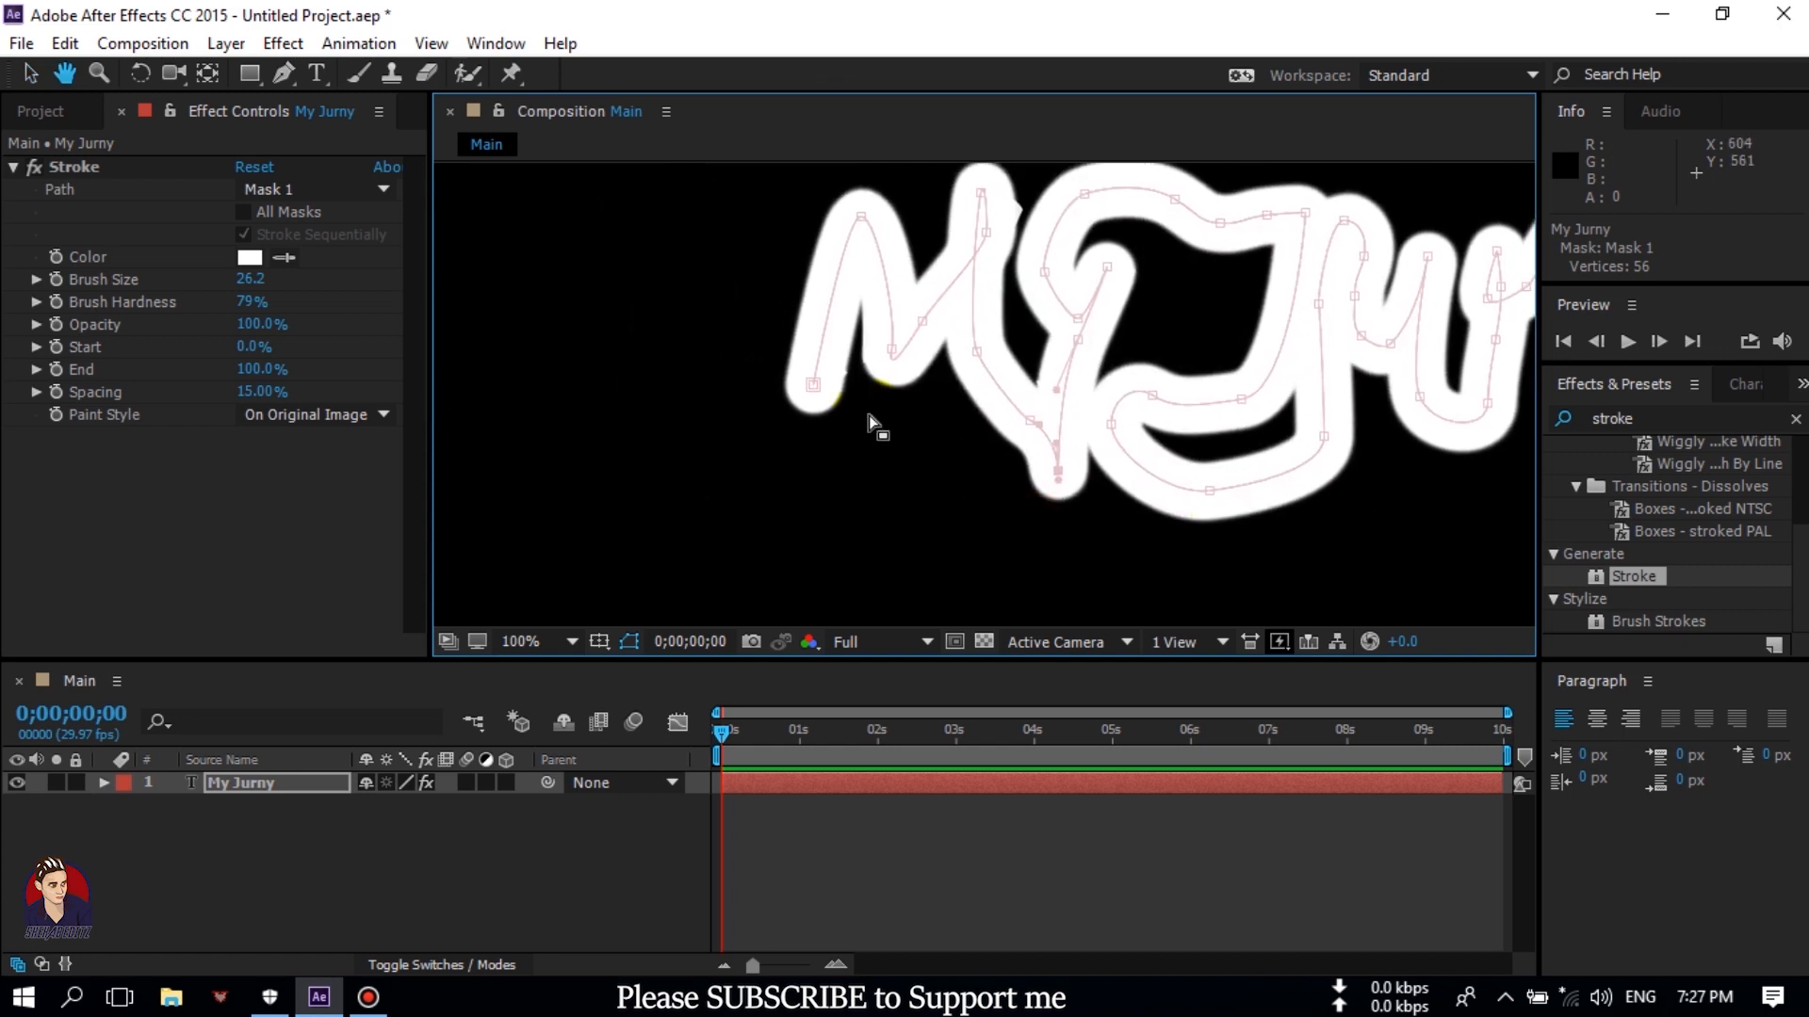
pyautogui.click(815, 384)
pyautogui.moveTo(817, 384); pyautogui.dragTo(822, 387)
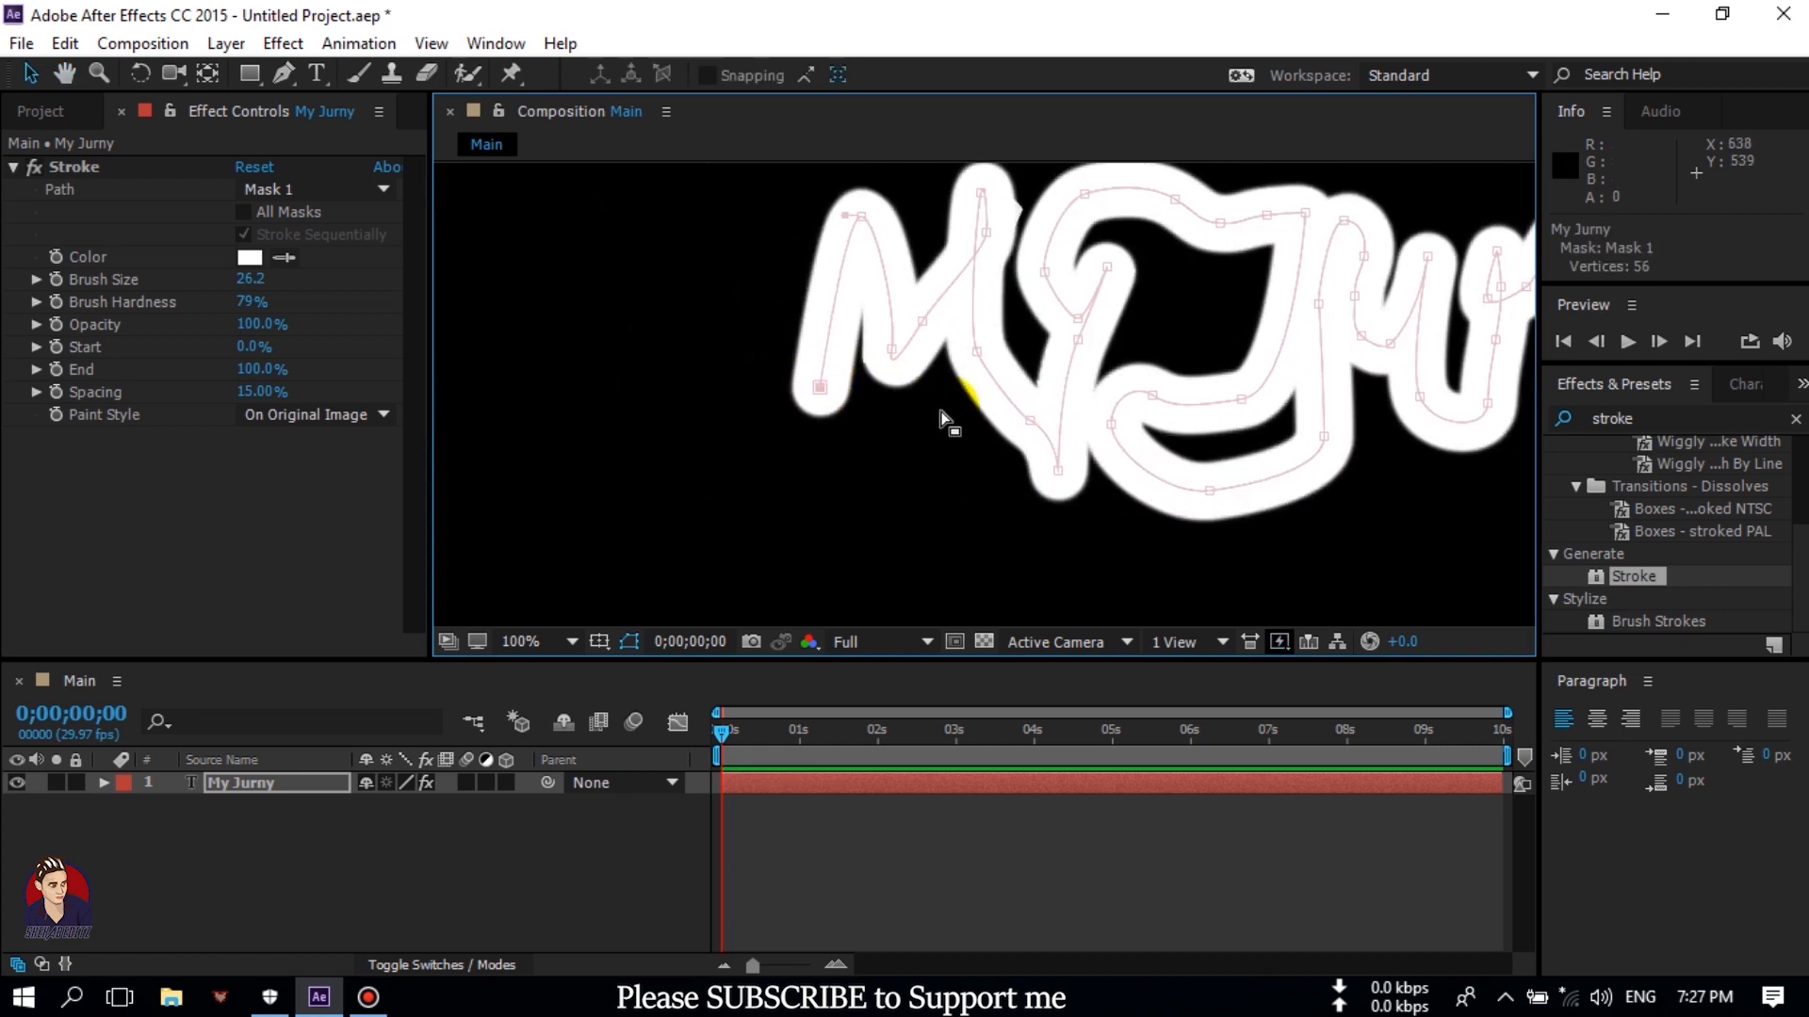
pyautogui.click(568, 642)
pyautogui.click(627, 189)
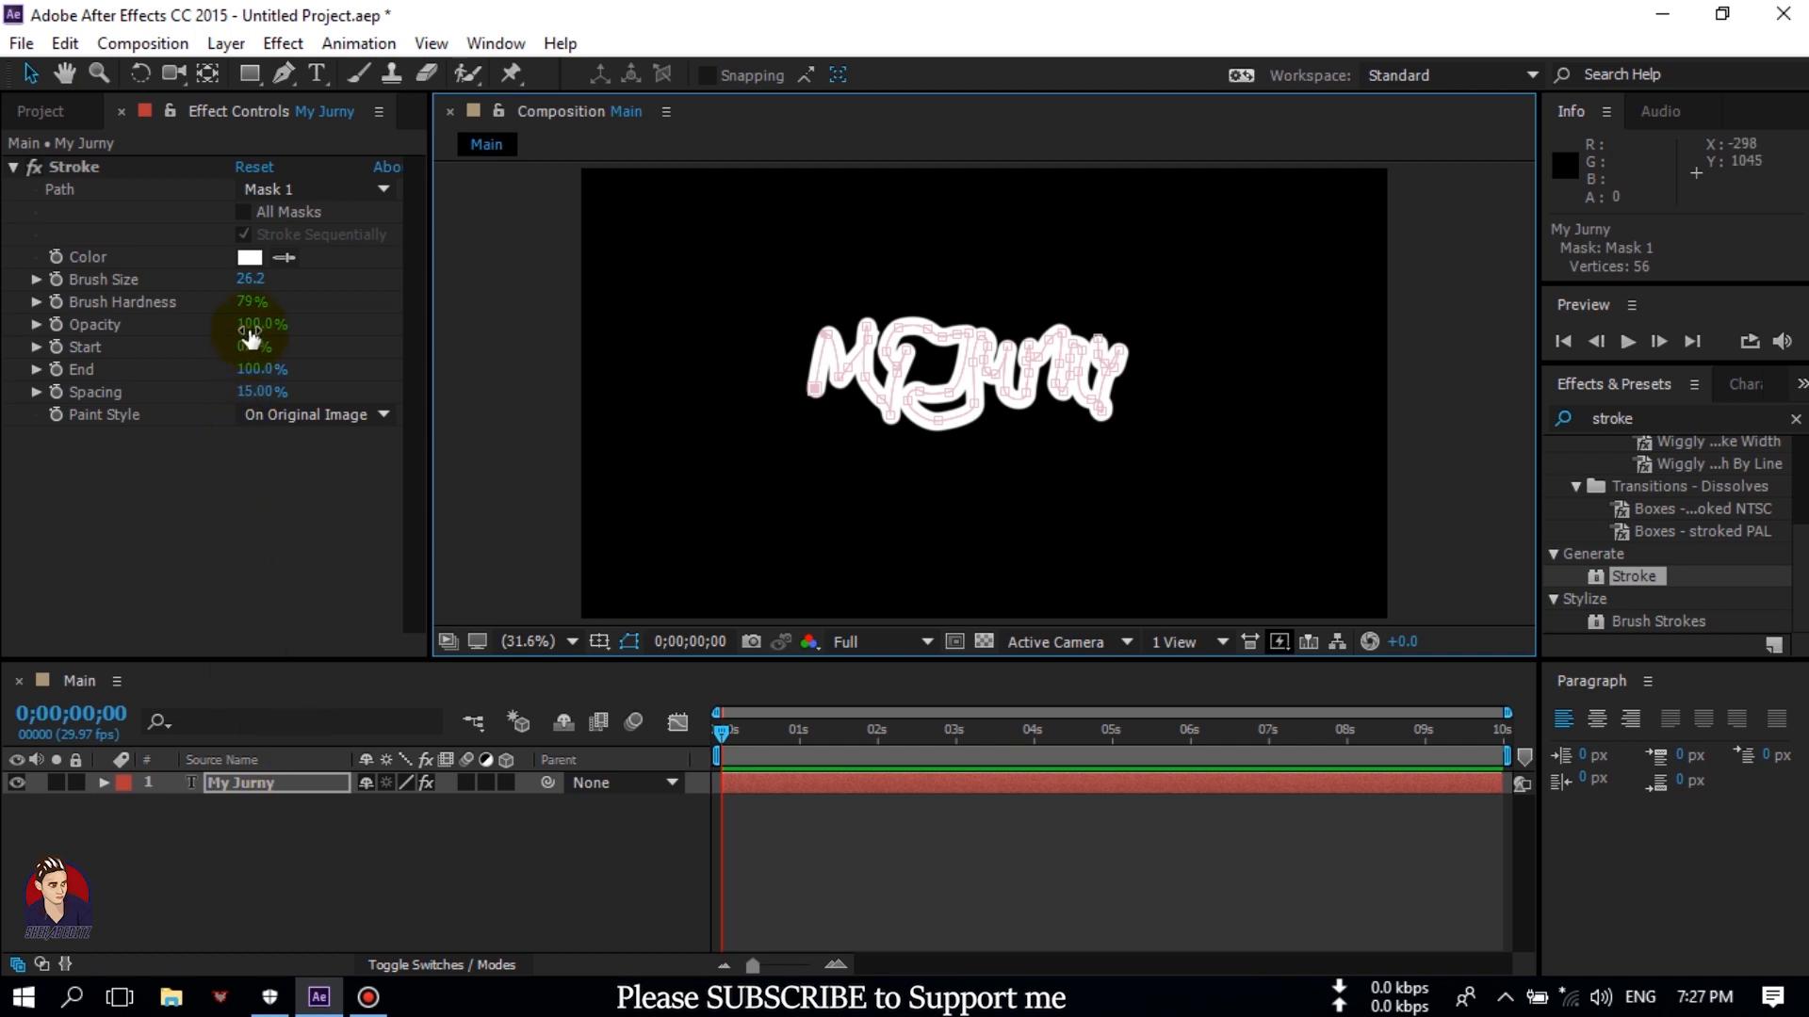
# Set the Stroke effect's Paint Style to Reveal Original Image and test the reveal with the End value.
pyautogui.moveTo(253, 370)
pyautogui.mouseDown()
pyautogui.moveTo(129, 372)
pyautogui.moveTo(403, 394)
pyautogui.mouseUp()
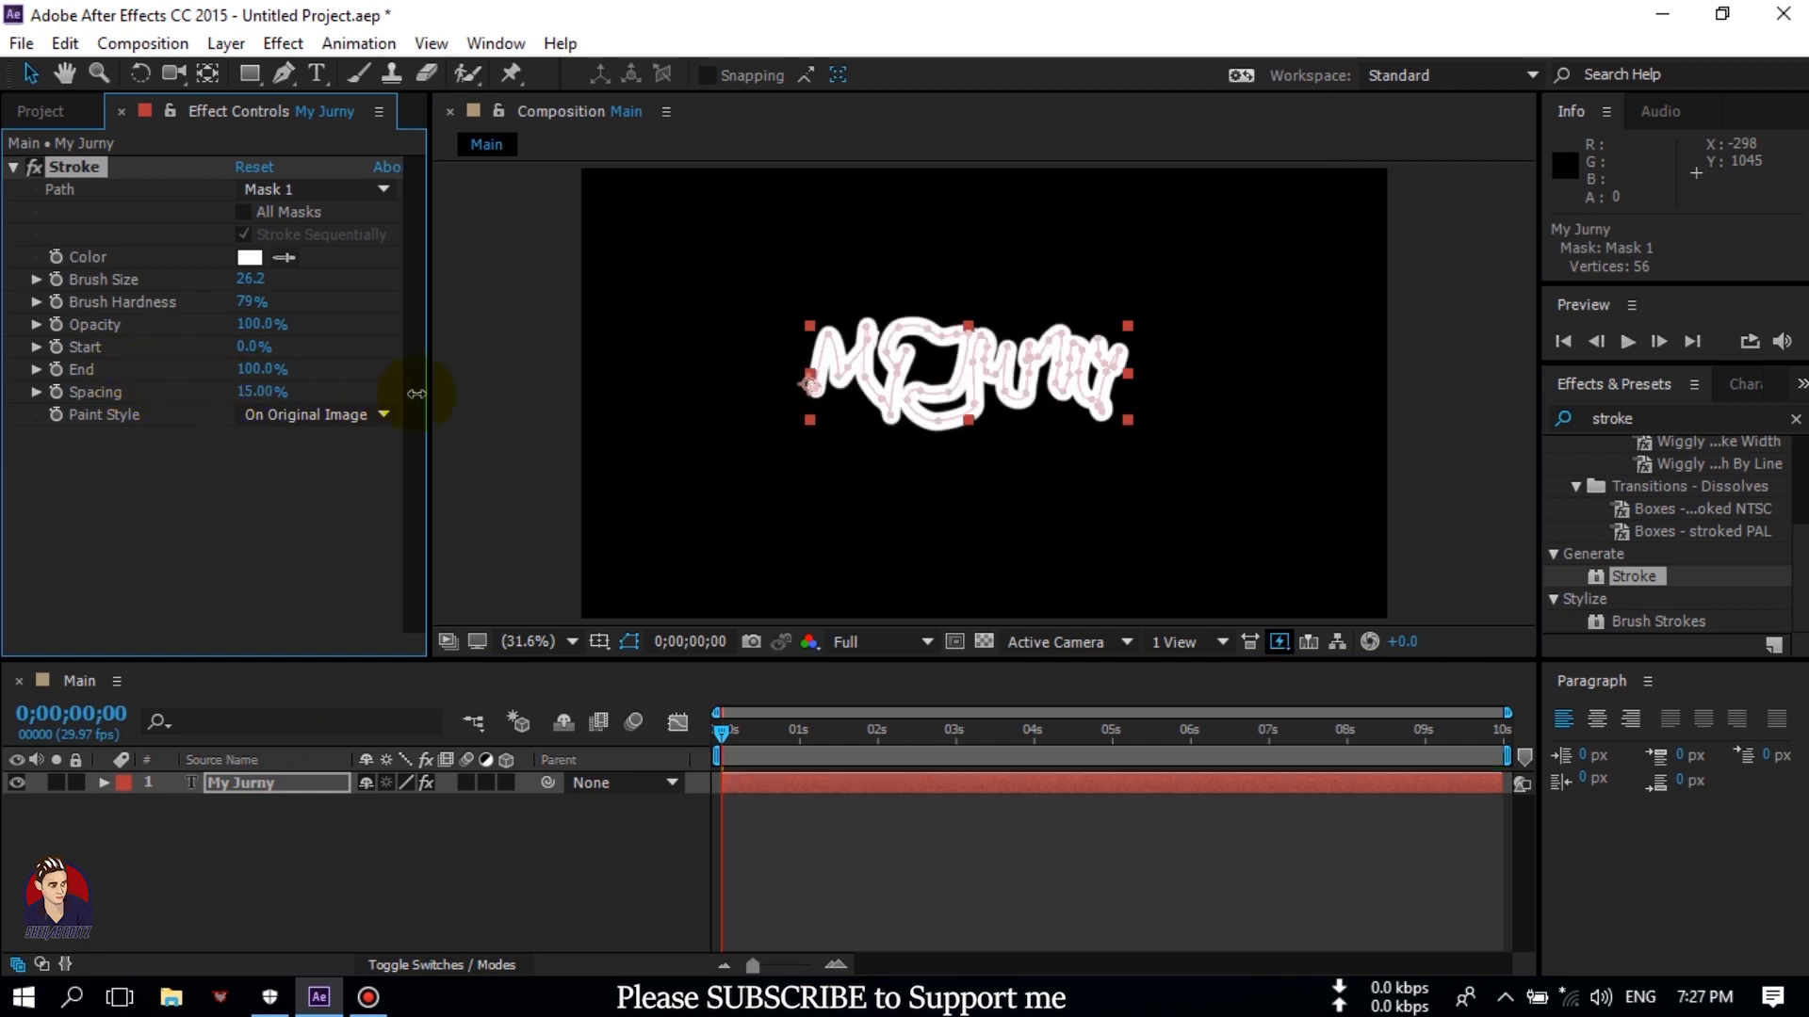
pyautogui.click(318, 415)
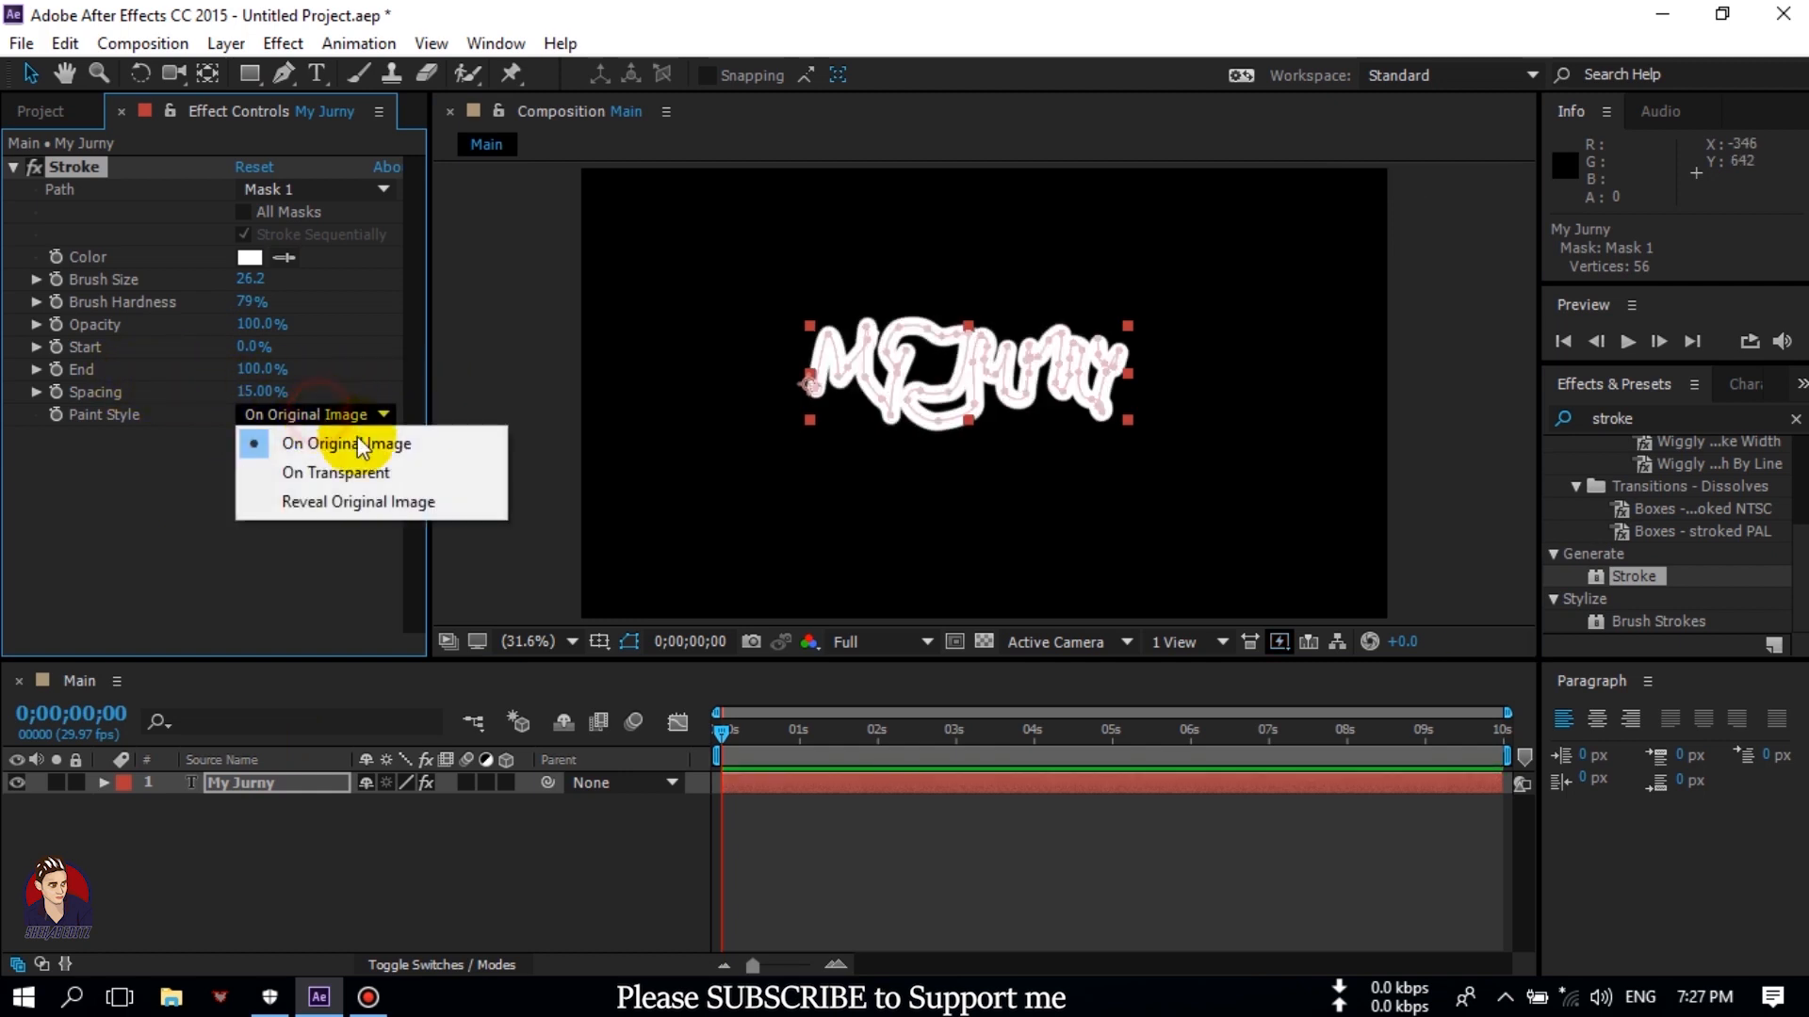
pyautogui.click(350, 505)
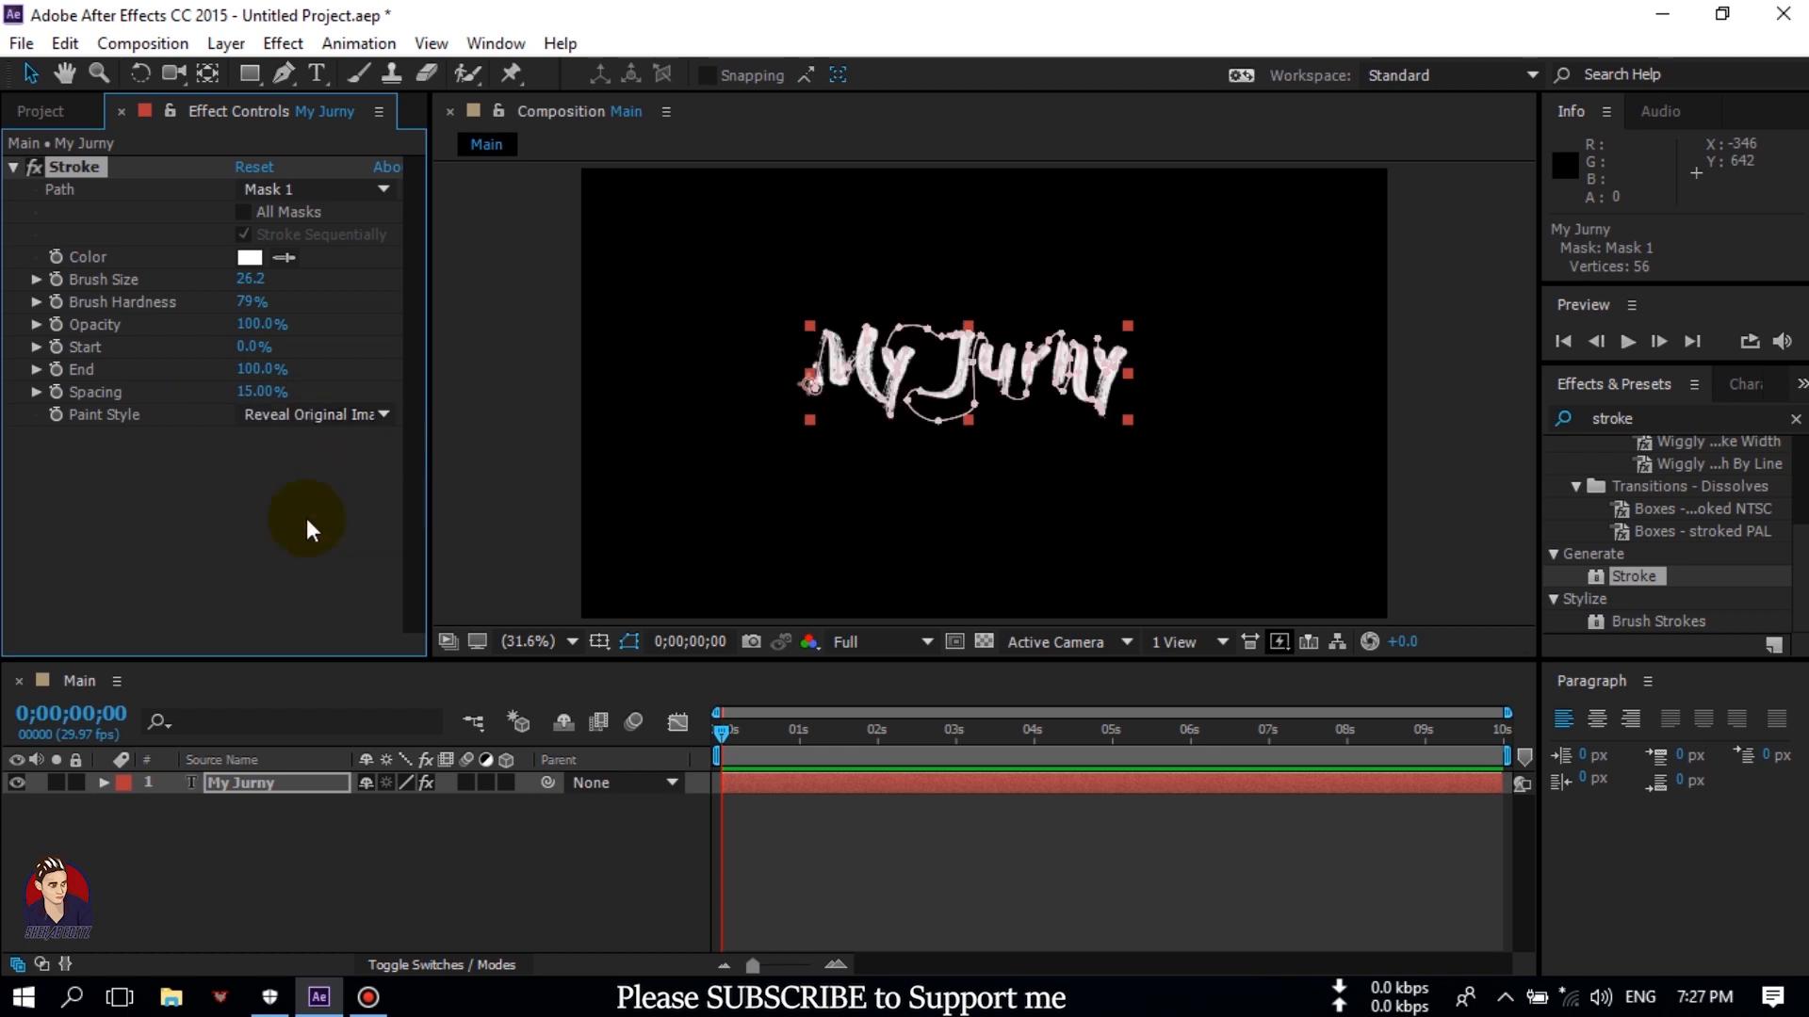
pyautogui.moveTo(256, 369)
pyautogui.mouseDown()
pyautogui.moveTo(73, 372)
pyautogui.moveTo(273, 390)
pyautogui.mouseUp()
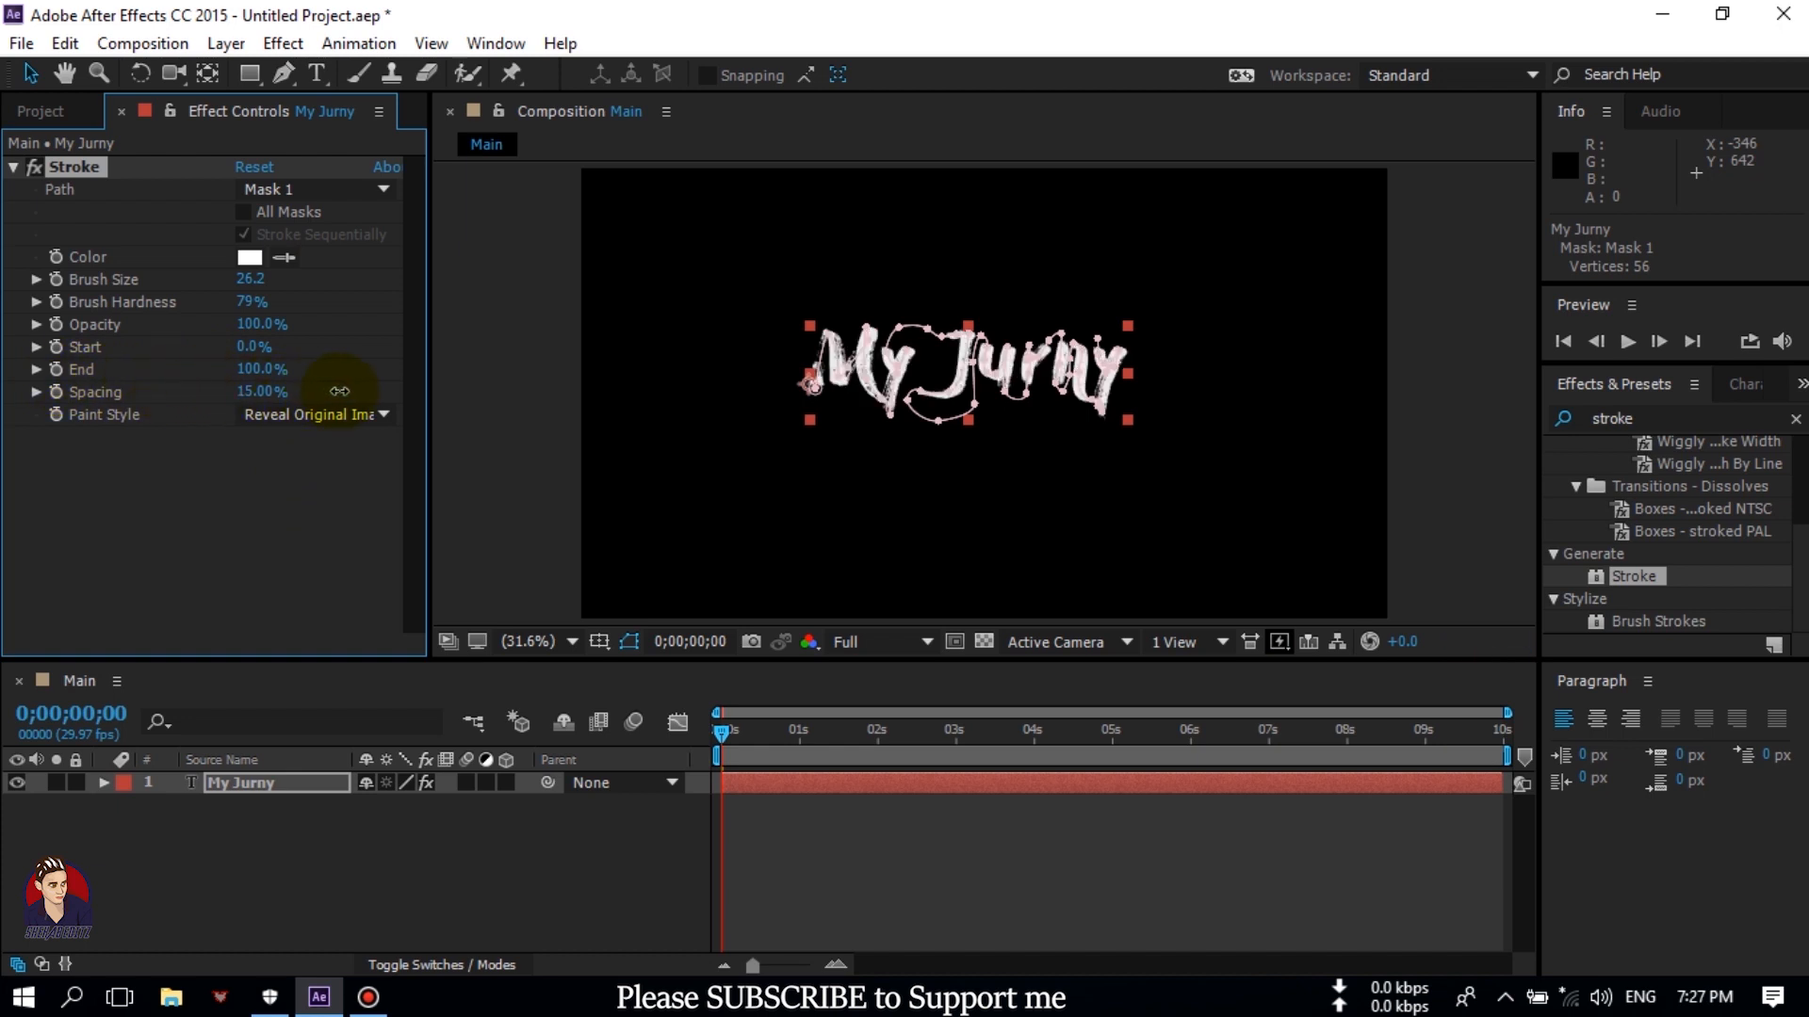
pyautogui.click(445, 856)
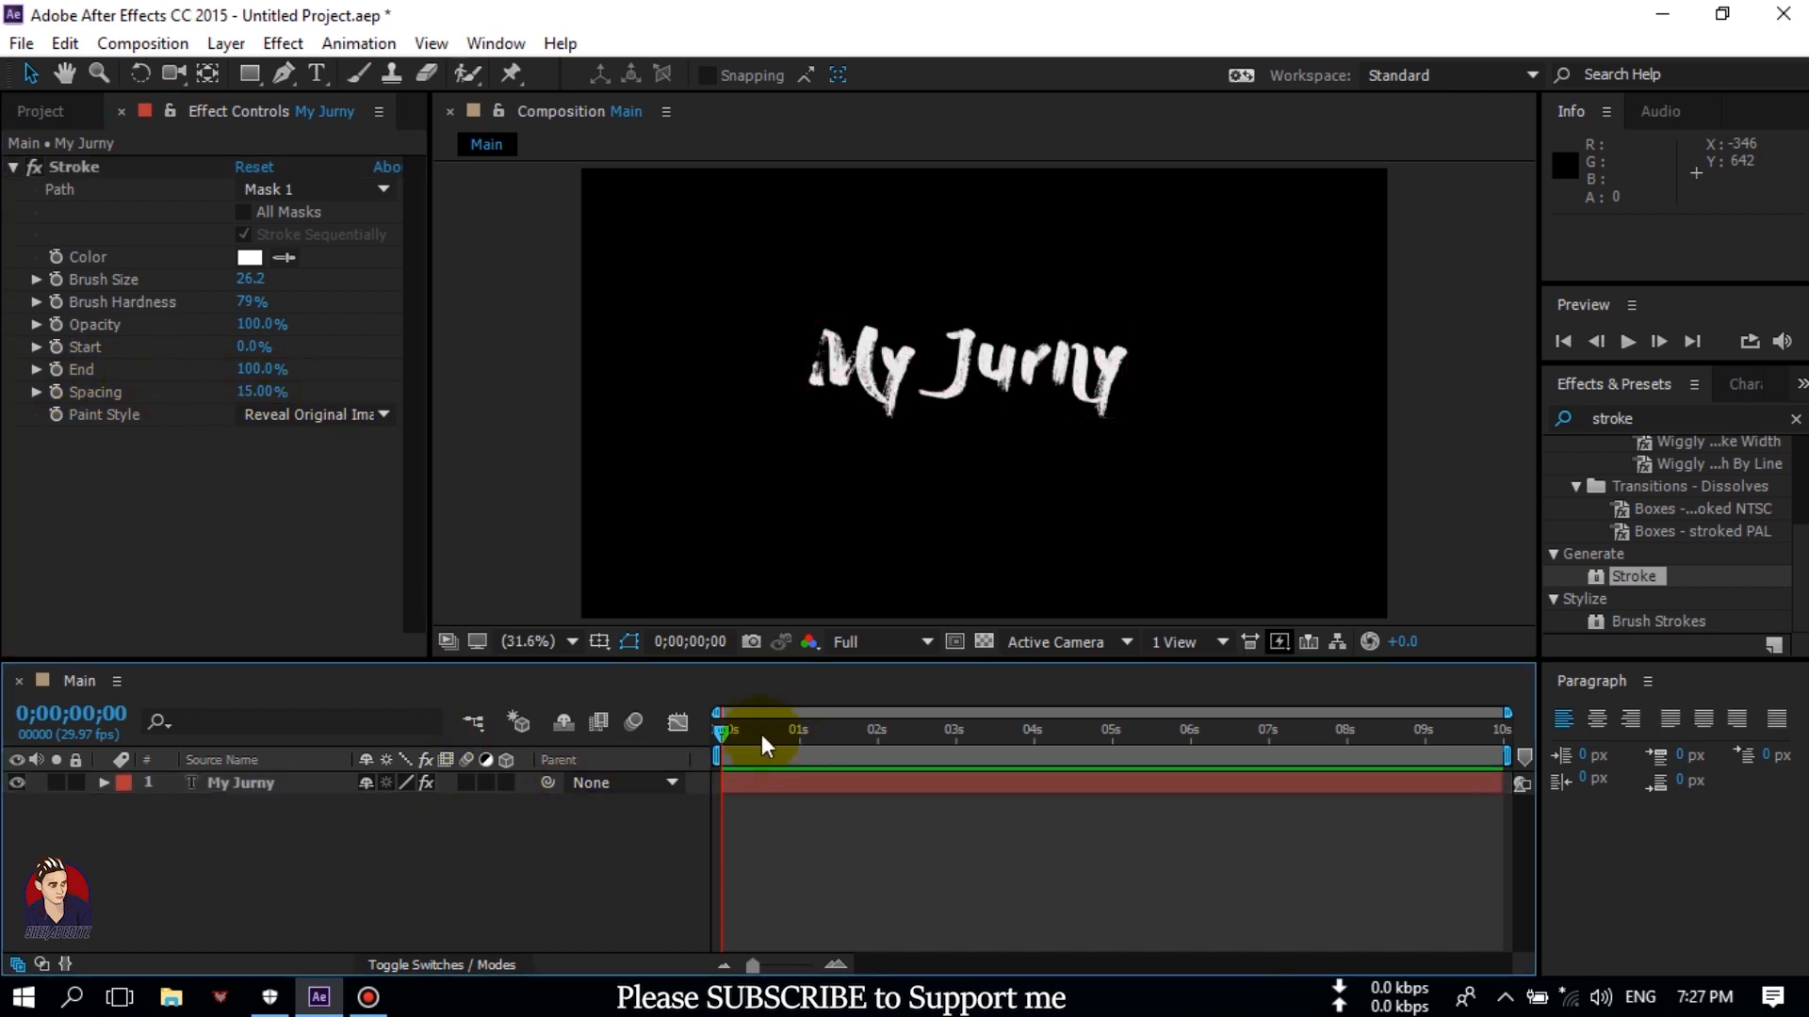
pyautogui.click(249, 369)
pyautogui.write('0')
pyautogui.press('Return')
pyautogui.hotkey('ctrl', 'z')
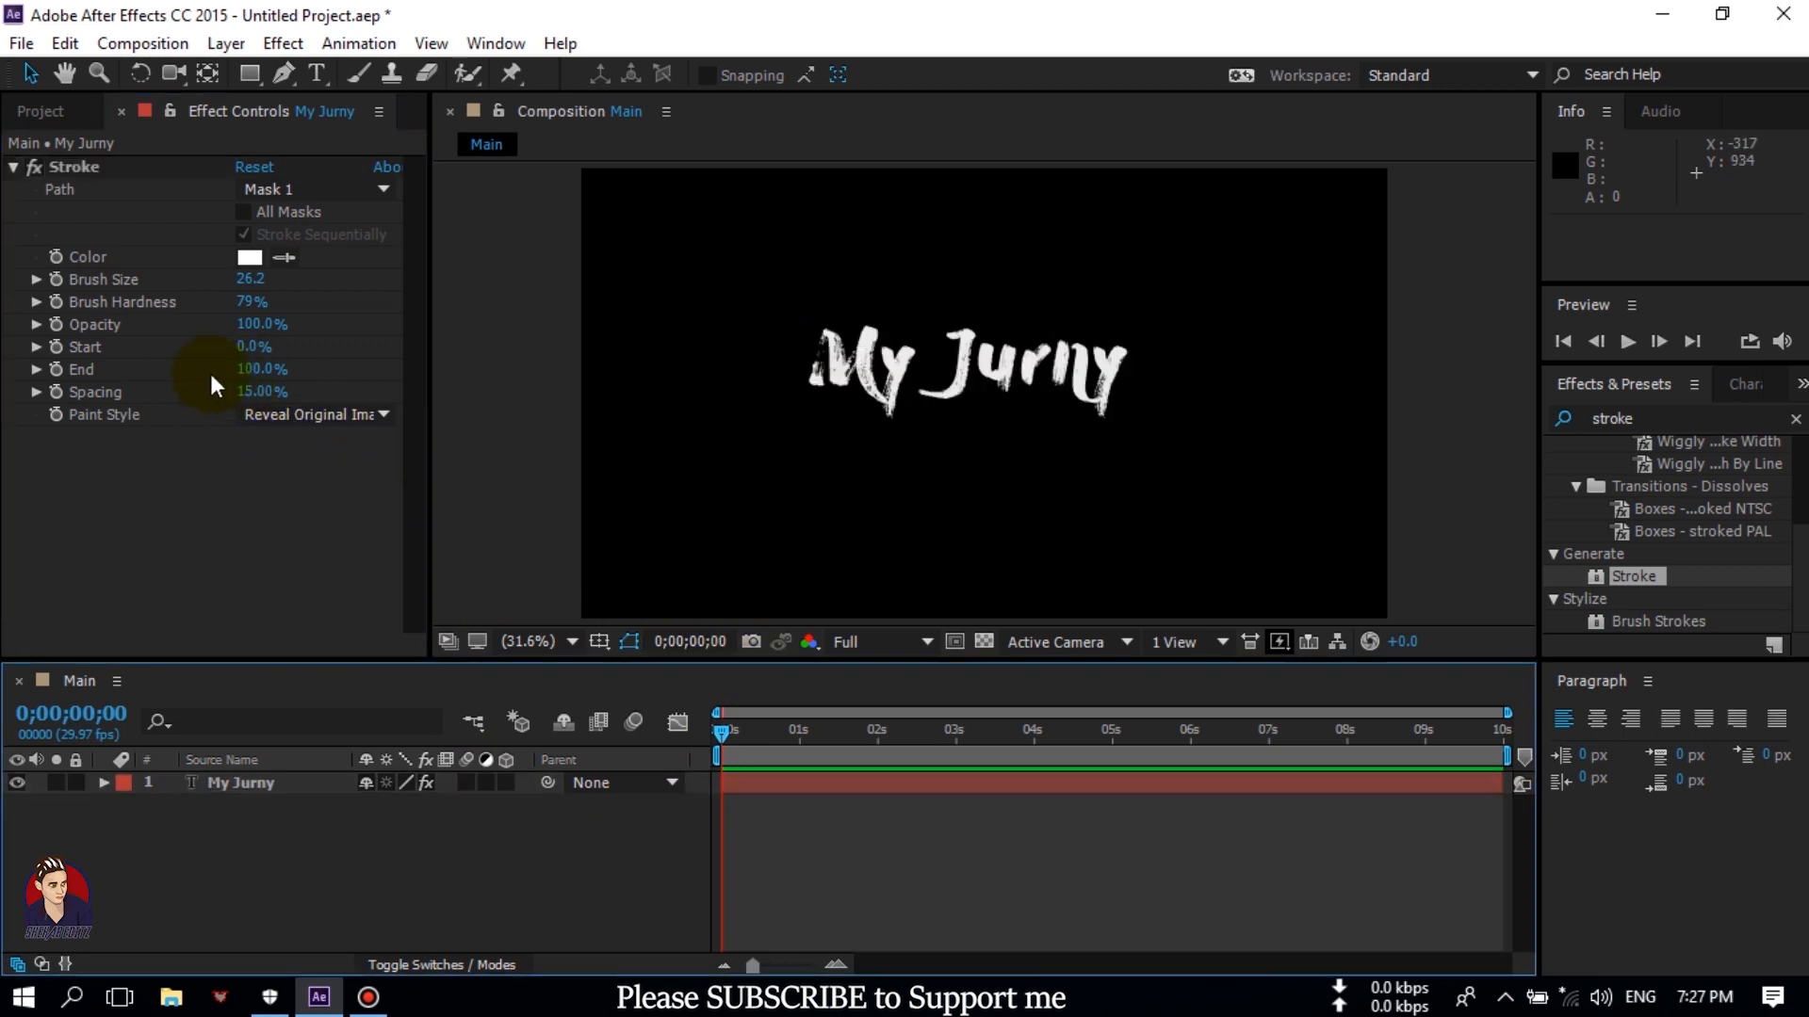
# Set the Stroke effect's End to 0% and keyframe it at 0;00;00;00.
pyautogui.click(249, 371)
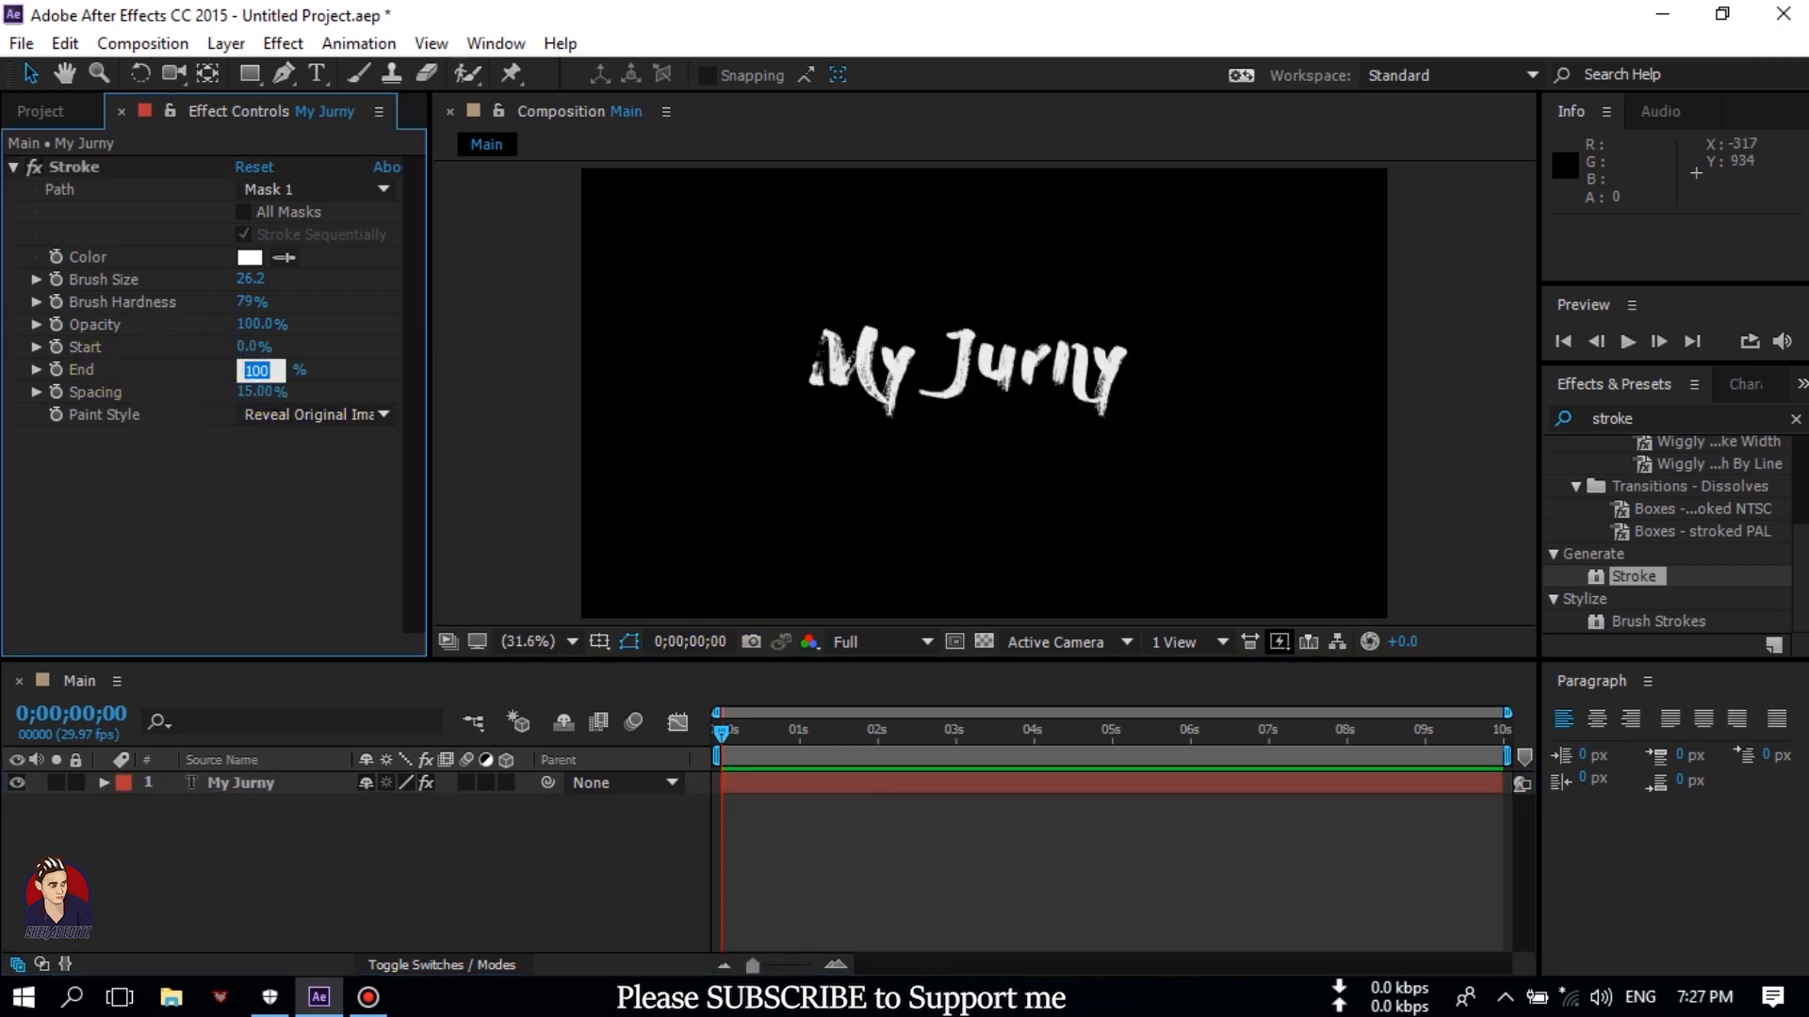
pyautogui.write('0')
pyautogui.press('Return')
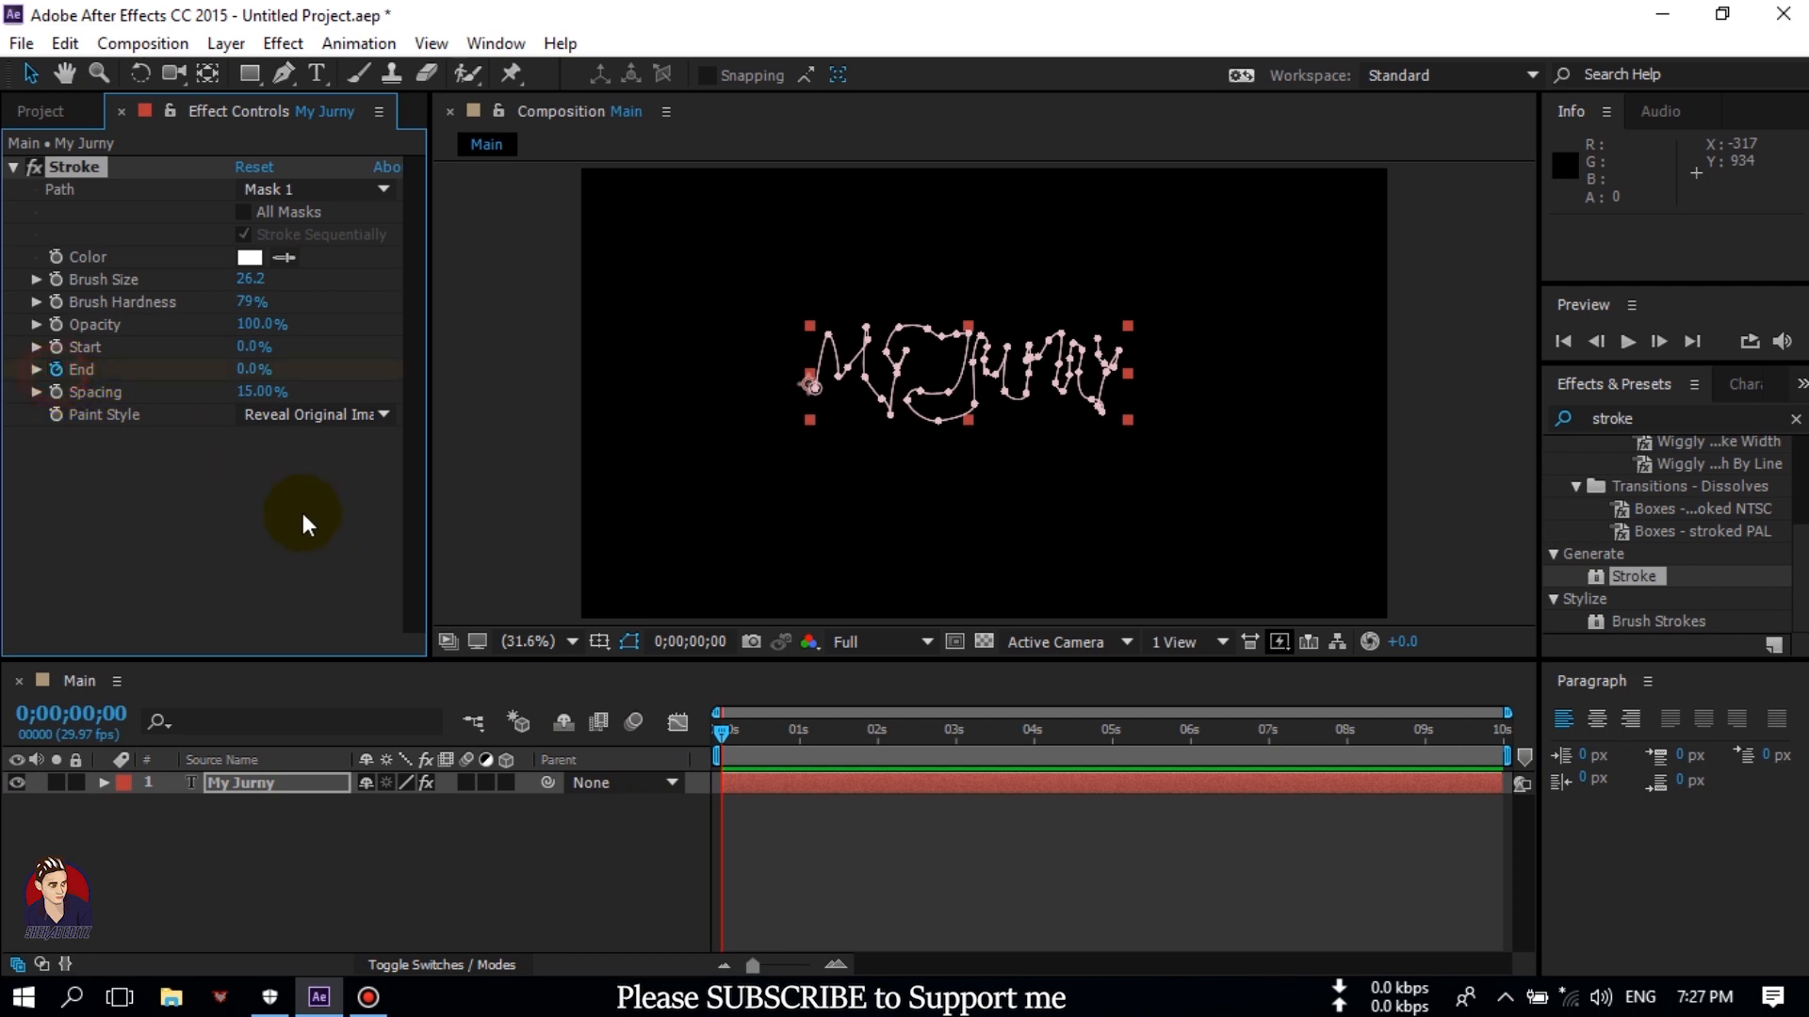
# Add an End keyframe of 100% for the Stroke effect at 0;00;01;00.
pyautogui.click(799, 743)
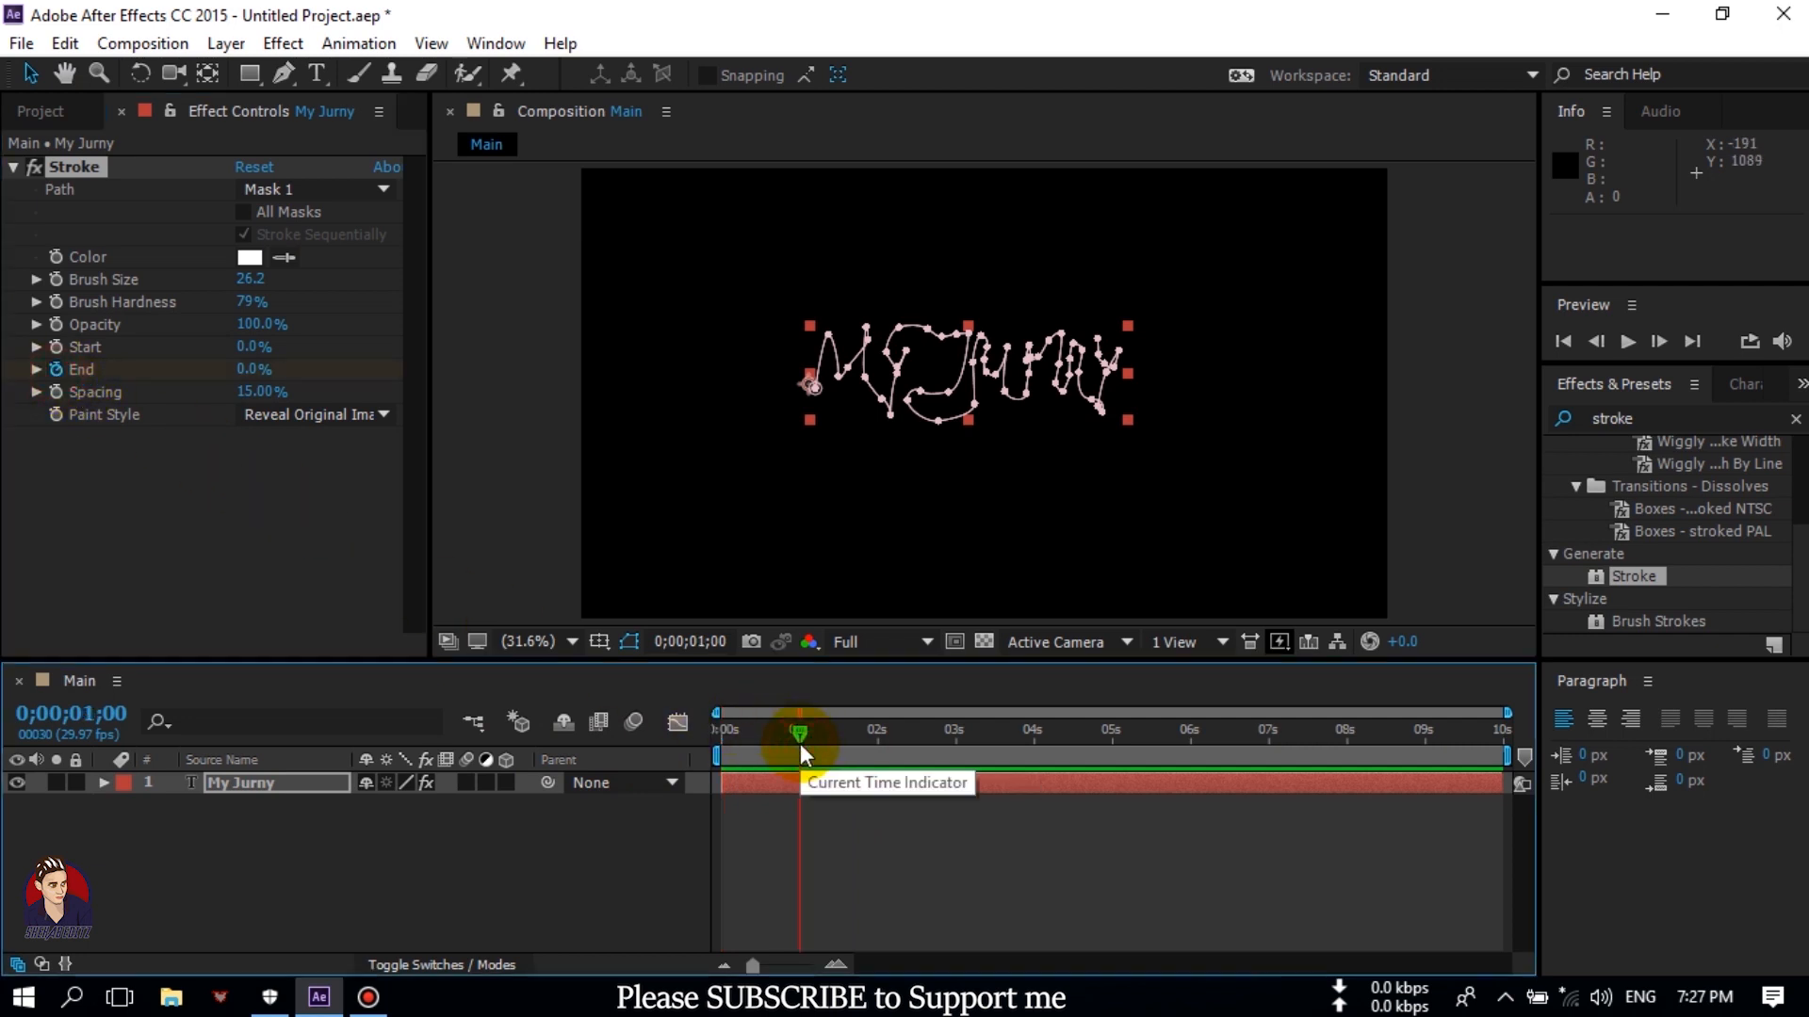
pyautogui.click(252, 372)
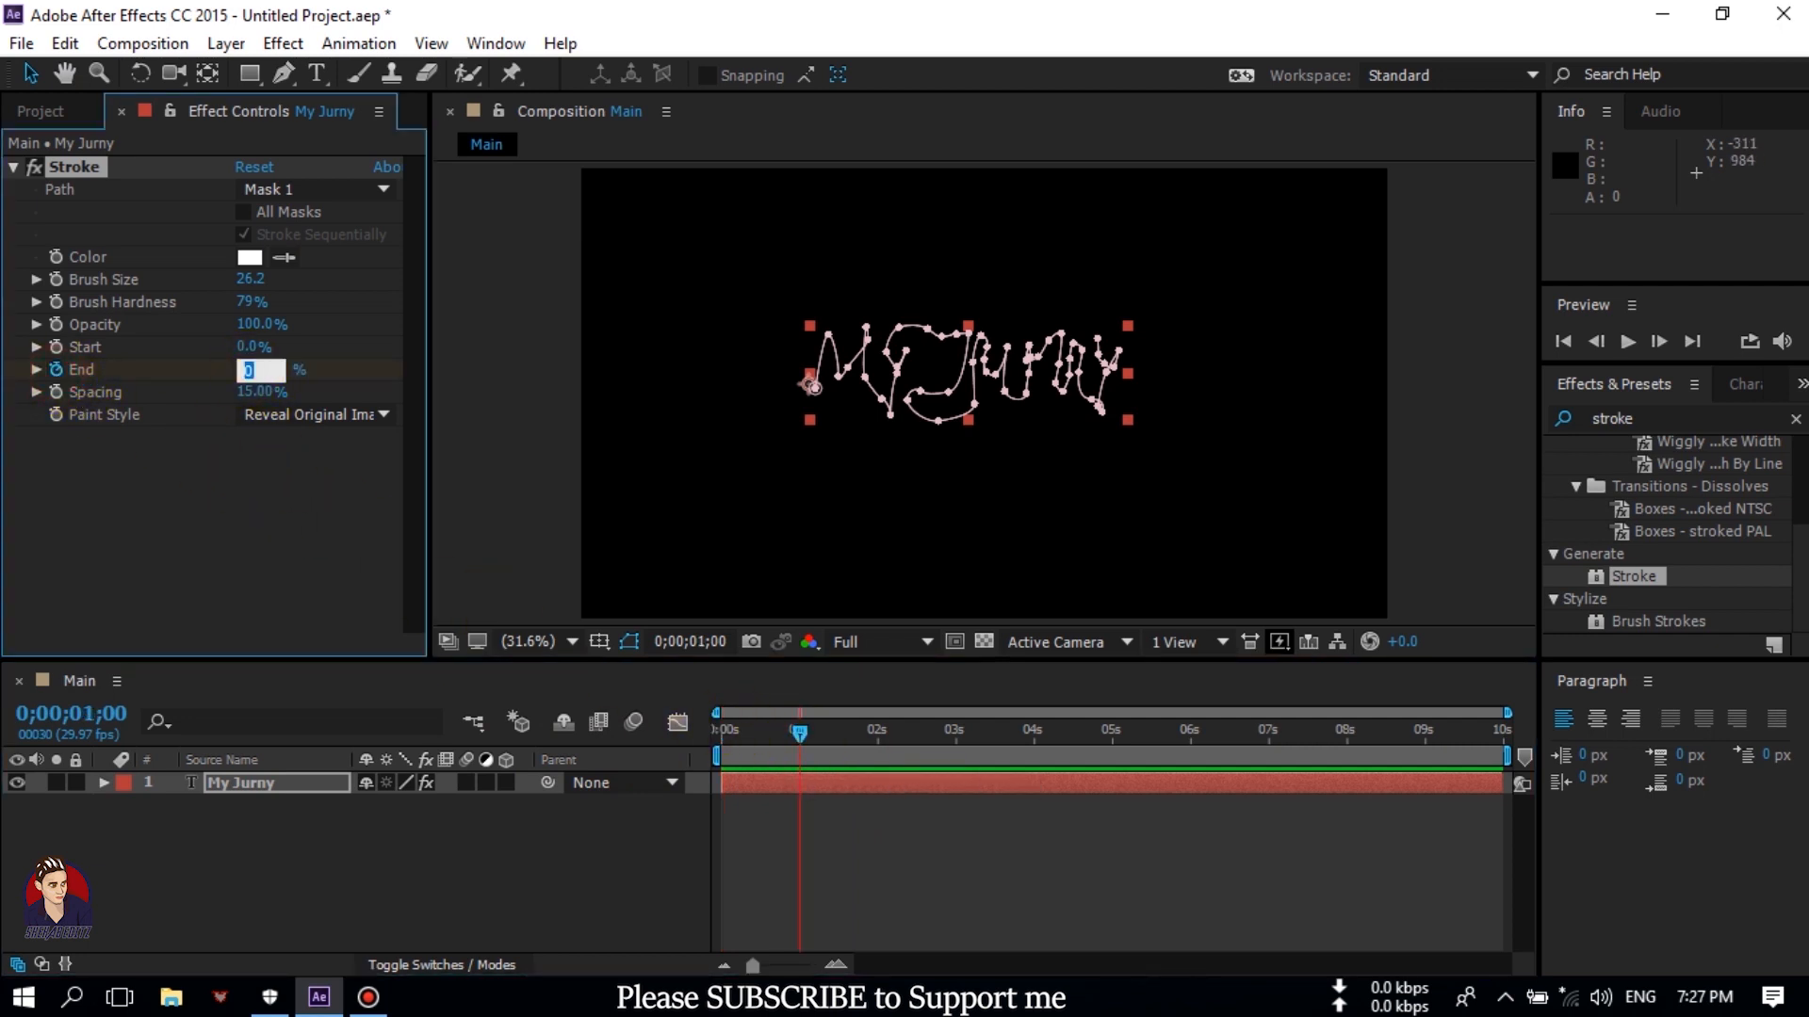
pyautogui.press('Return')
pyautogui.click(476, 939)
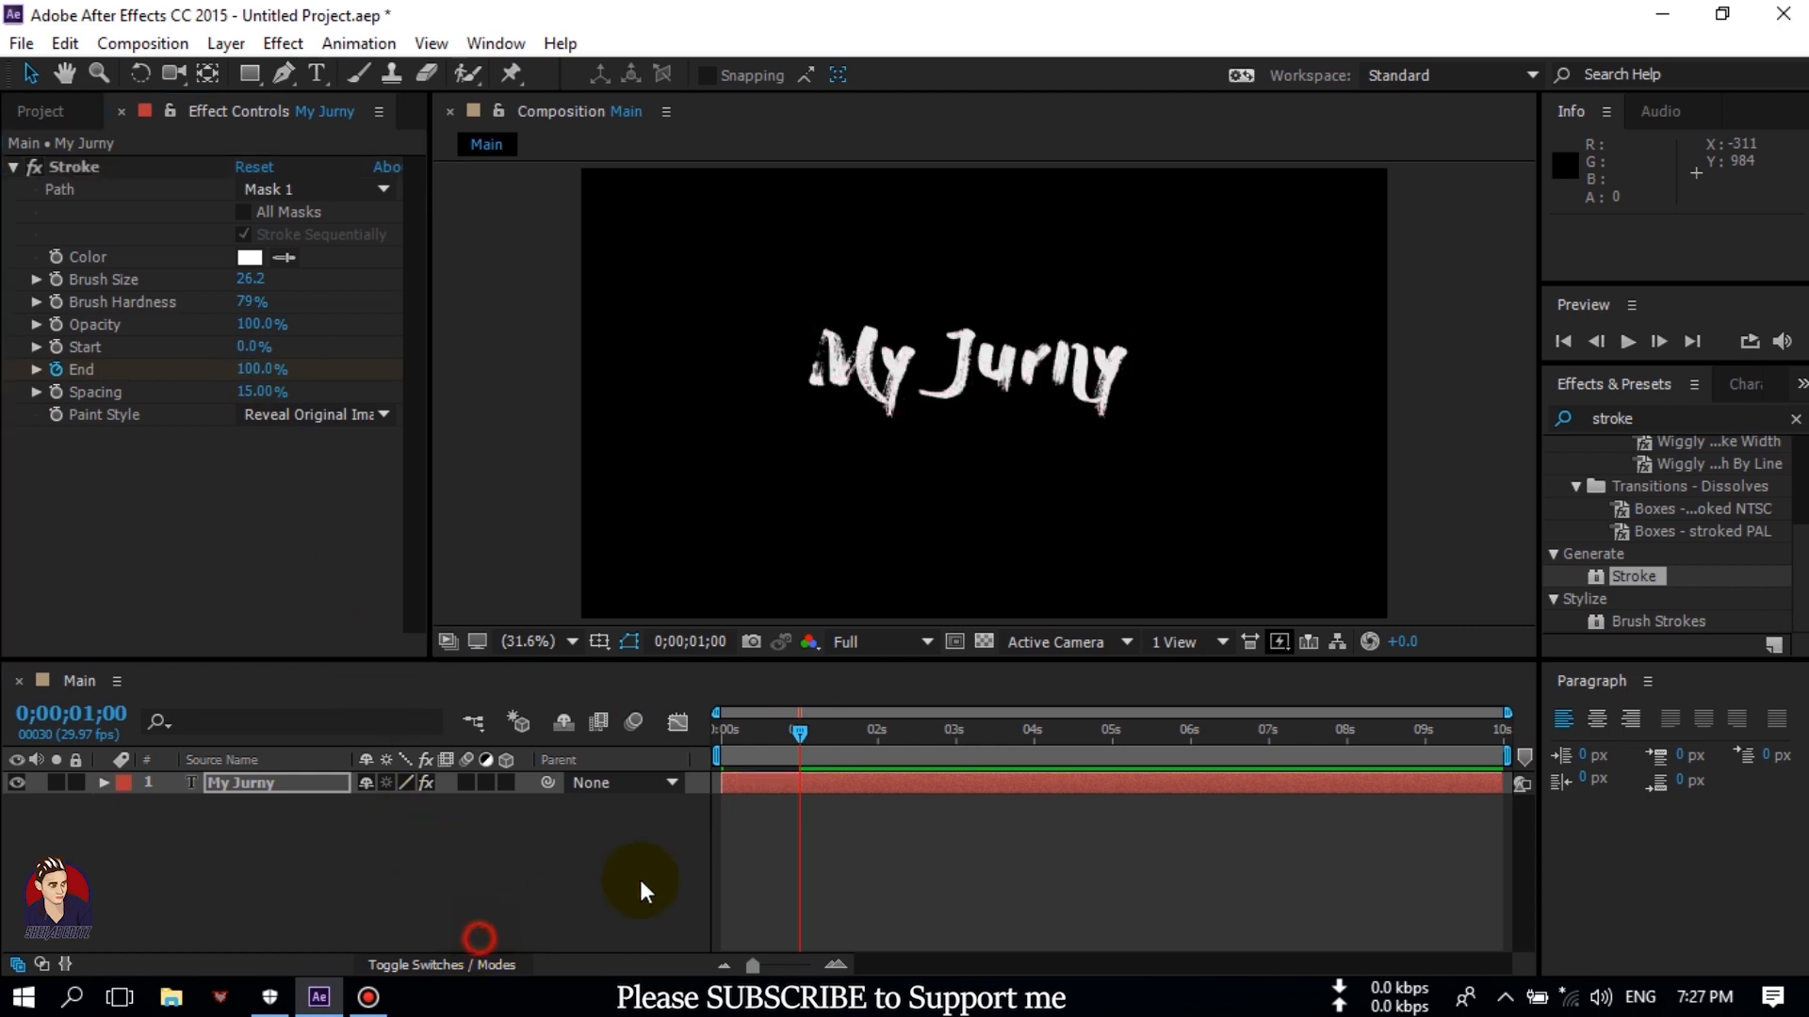
# Preview the text write-on animation from the start of the composition and return to the one-second mark.
pyautogui.moveTo(744, 737); pyautogui.dragTo(661, 743)
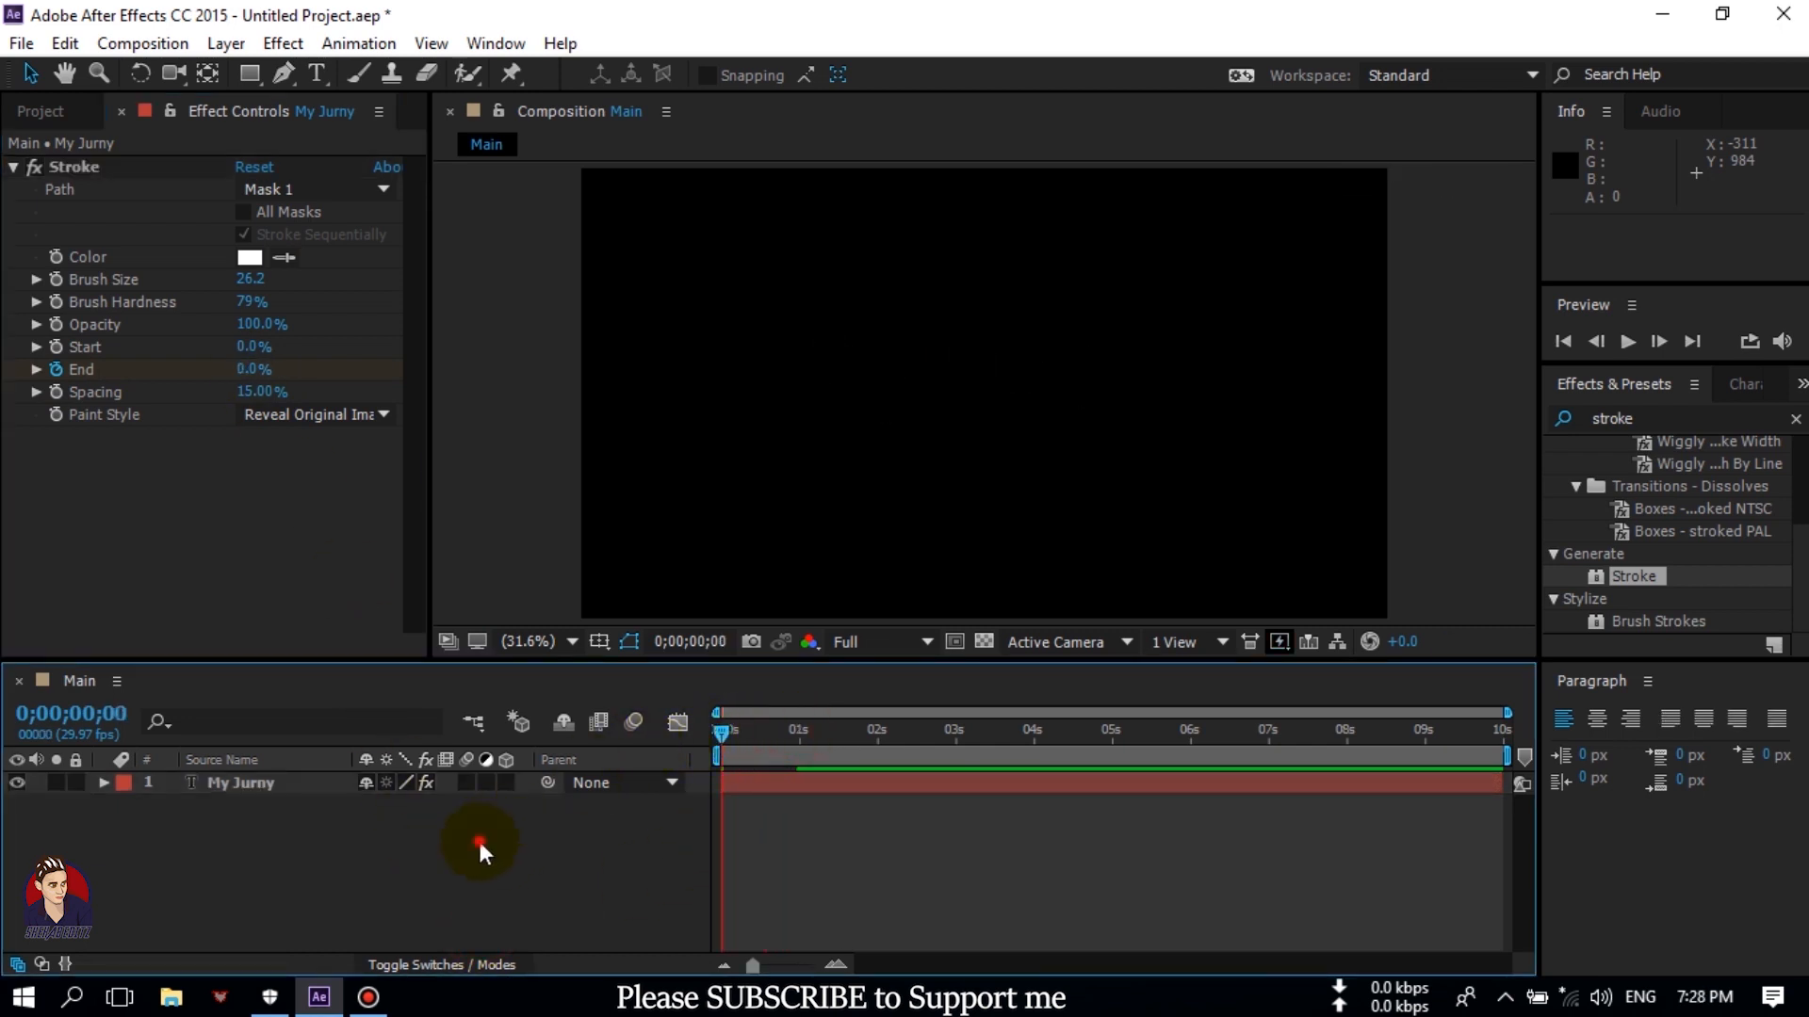
pyautogui.press('space')
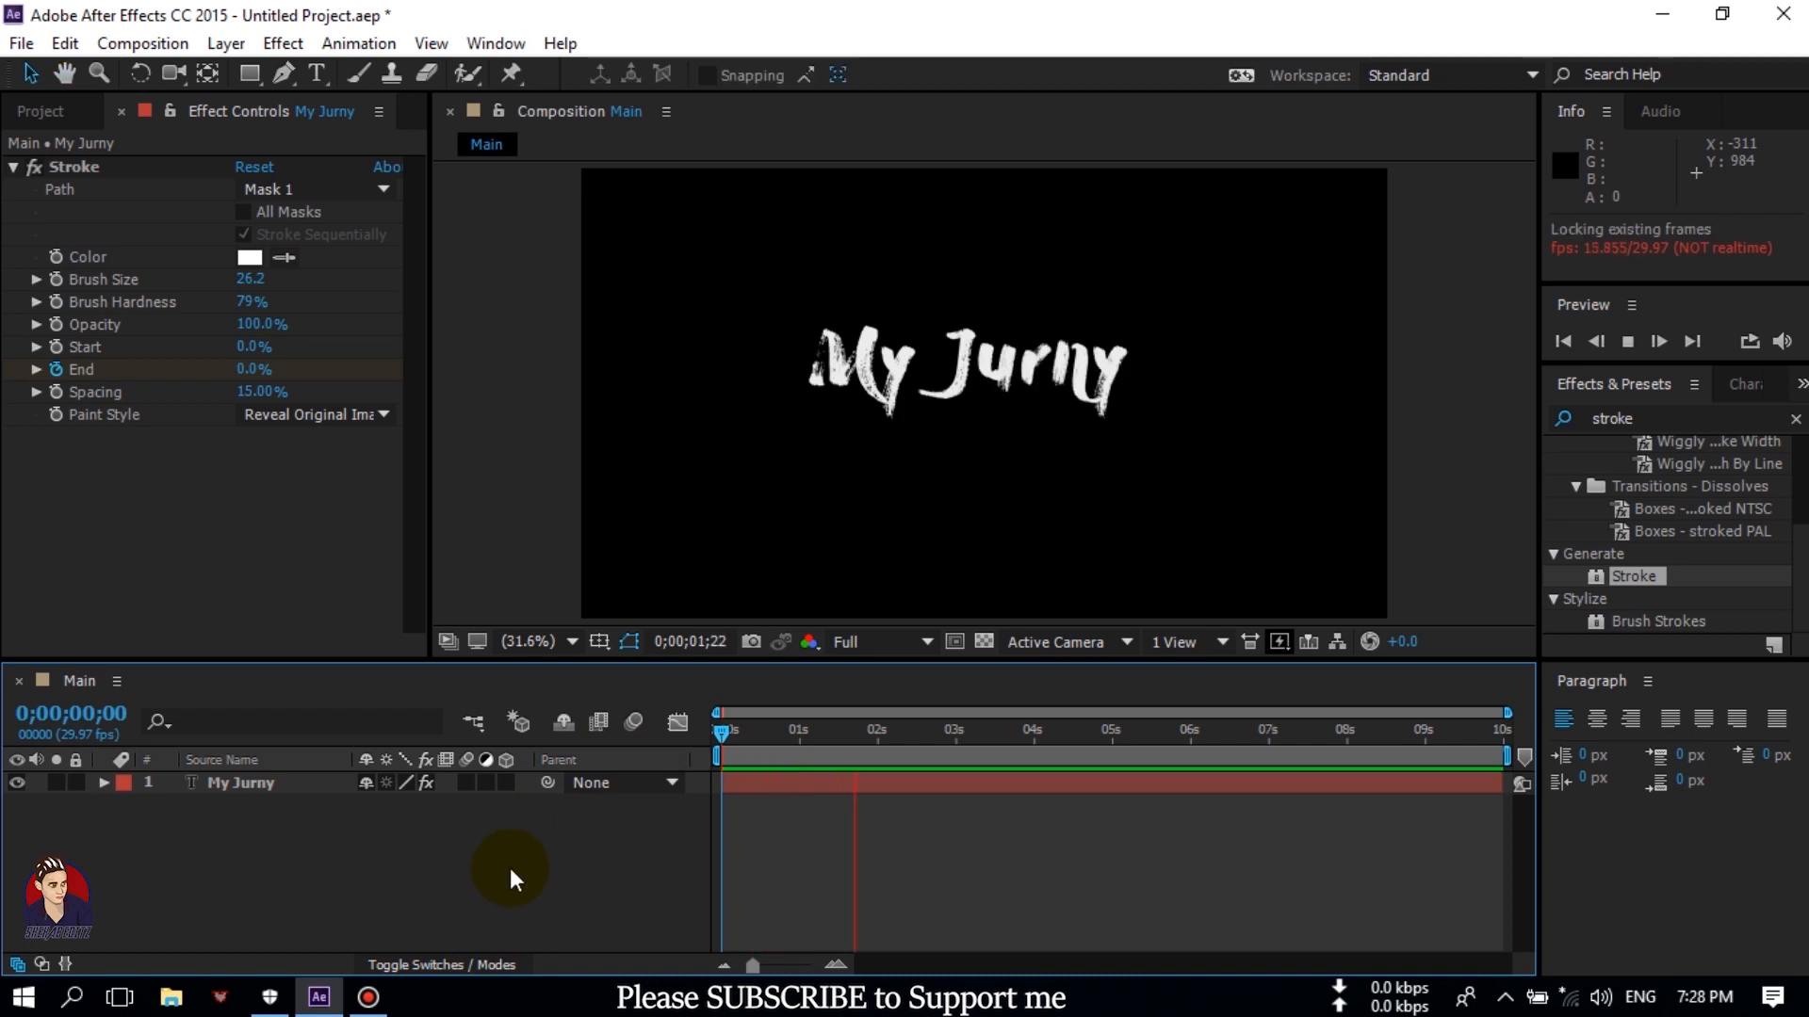
pyautogui.moveTo(780, 732)
pyautogui.mouseDown()
pyautogui.moveTo(812, 736)
pyautogui.moveTo(699, 736)
pyautogui.moveTo(812, 750)
pyautogui.moveTo(773, 751)
pyautogui.moveTo(801, 737)
pyautogui.mouseUp()
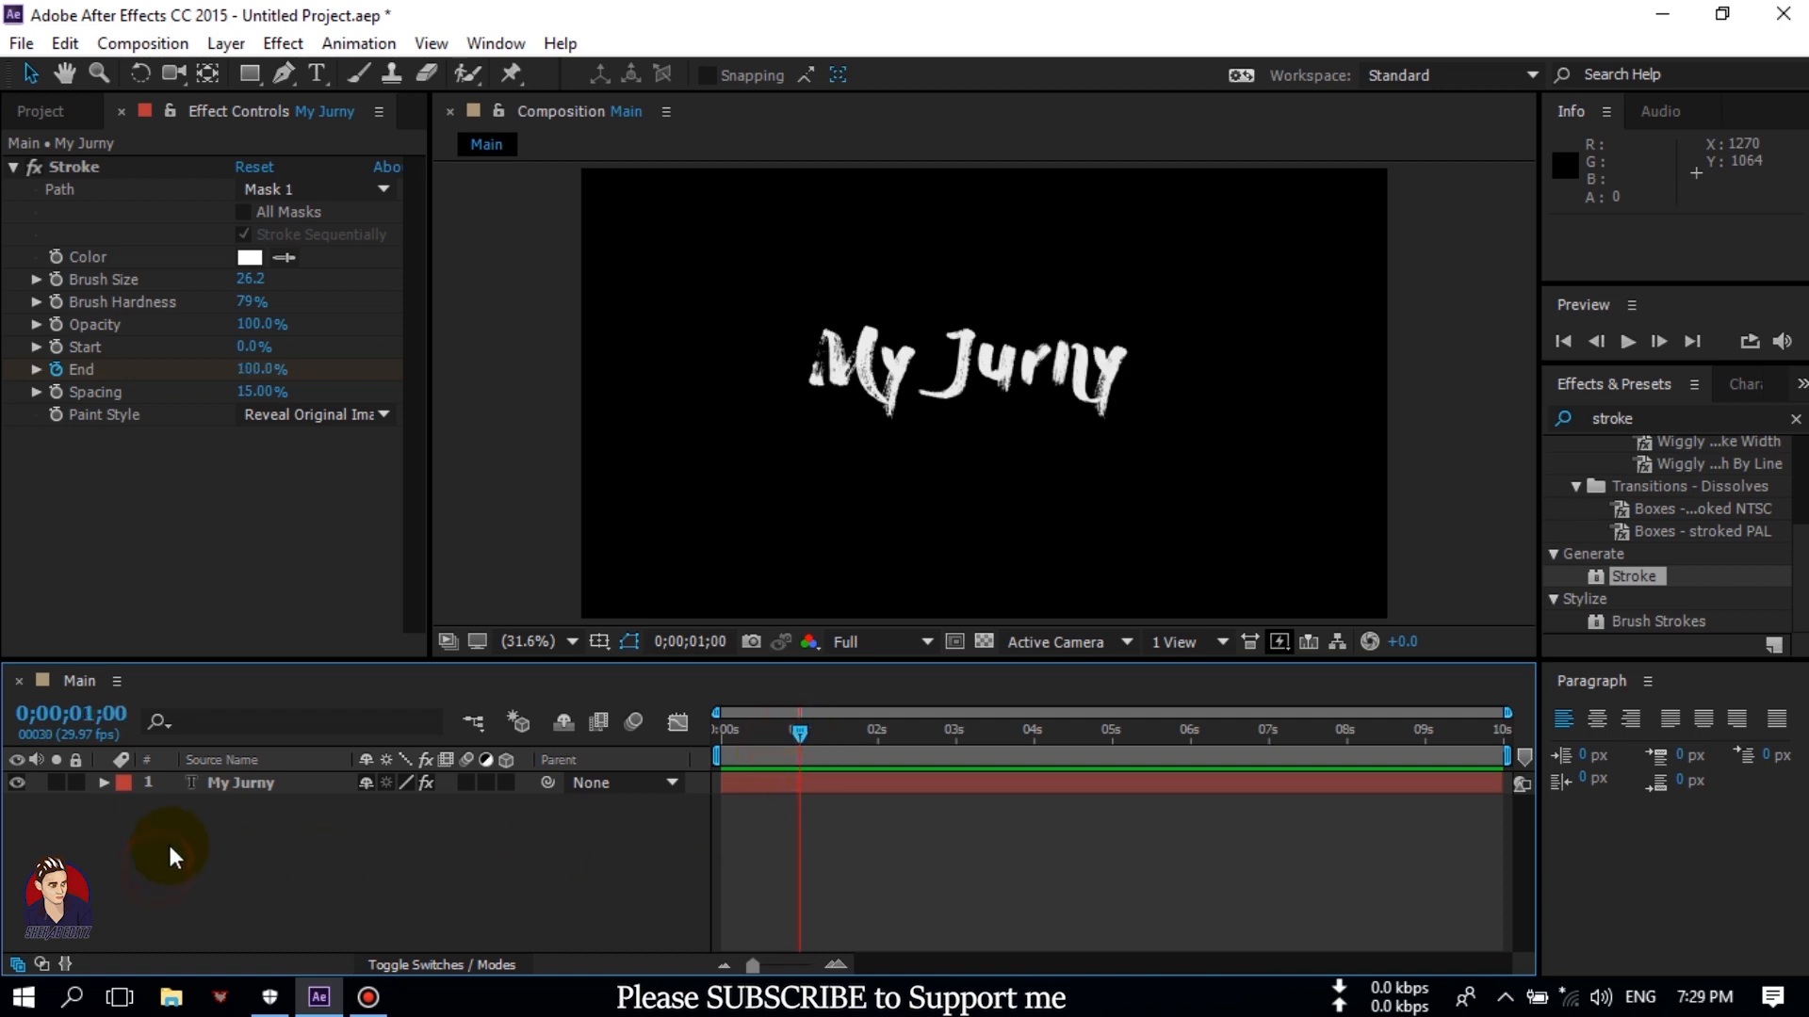
# Import grunge-brush-stroke-banner-2-6-1024x250.png from Downloads as footage and add it to the Main composition beneath the My Jurny layer.
pyautogui.click(40, 111)
pyautogui.click(21, 43)
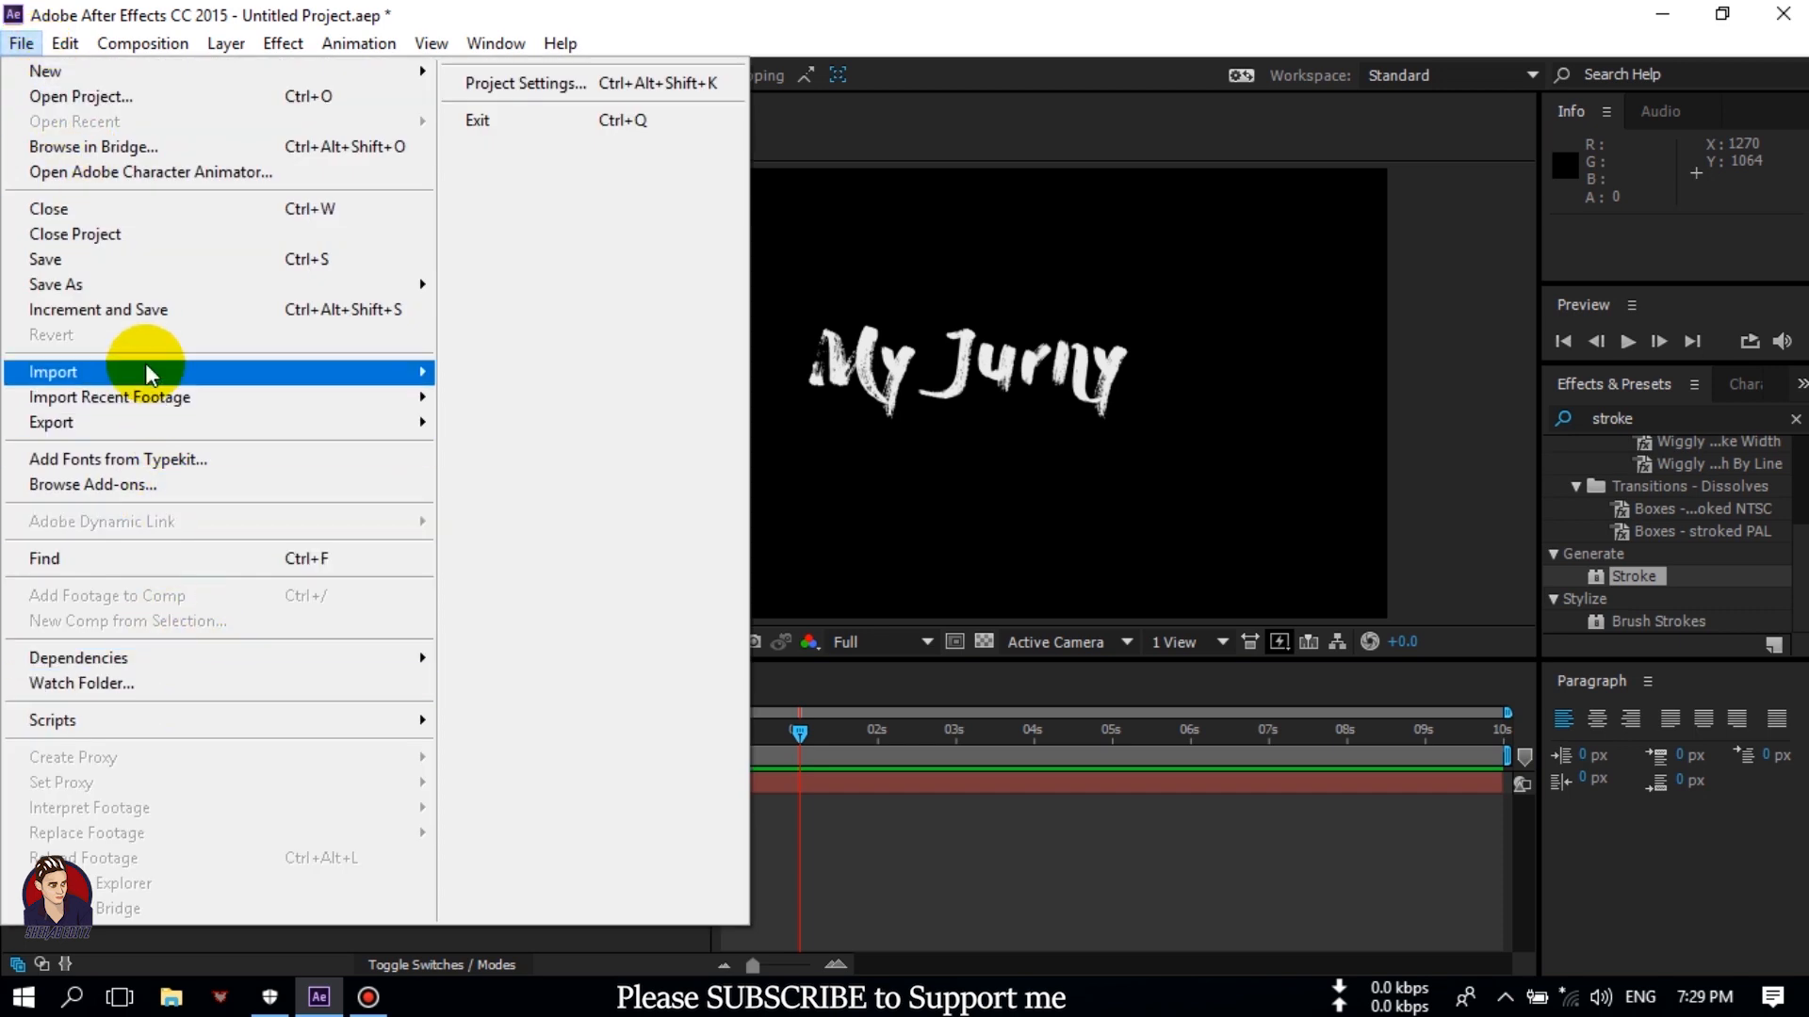
pyautogui.moveTo(401, 368)
pyautogui.click(512, 375)
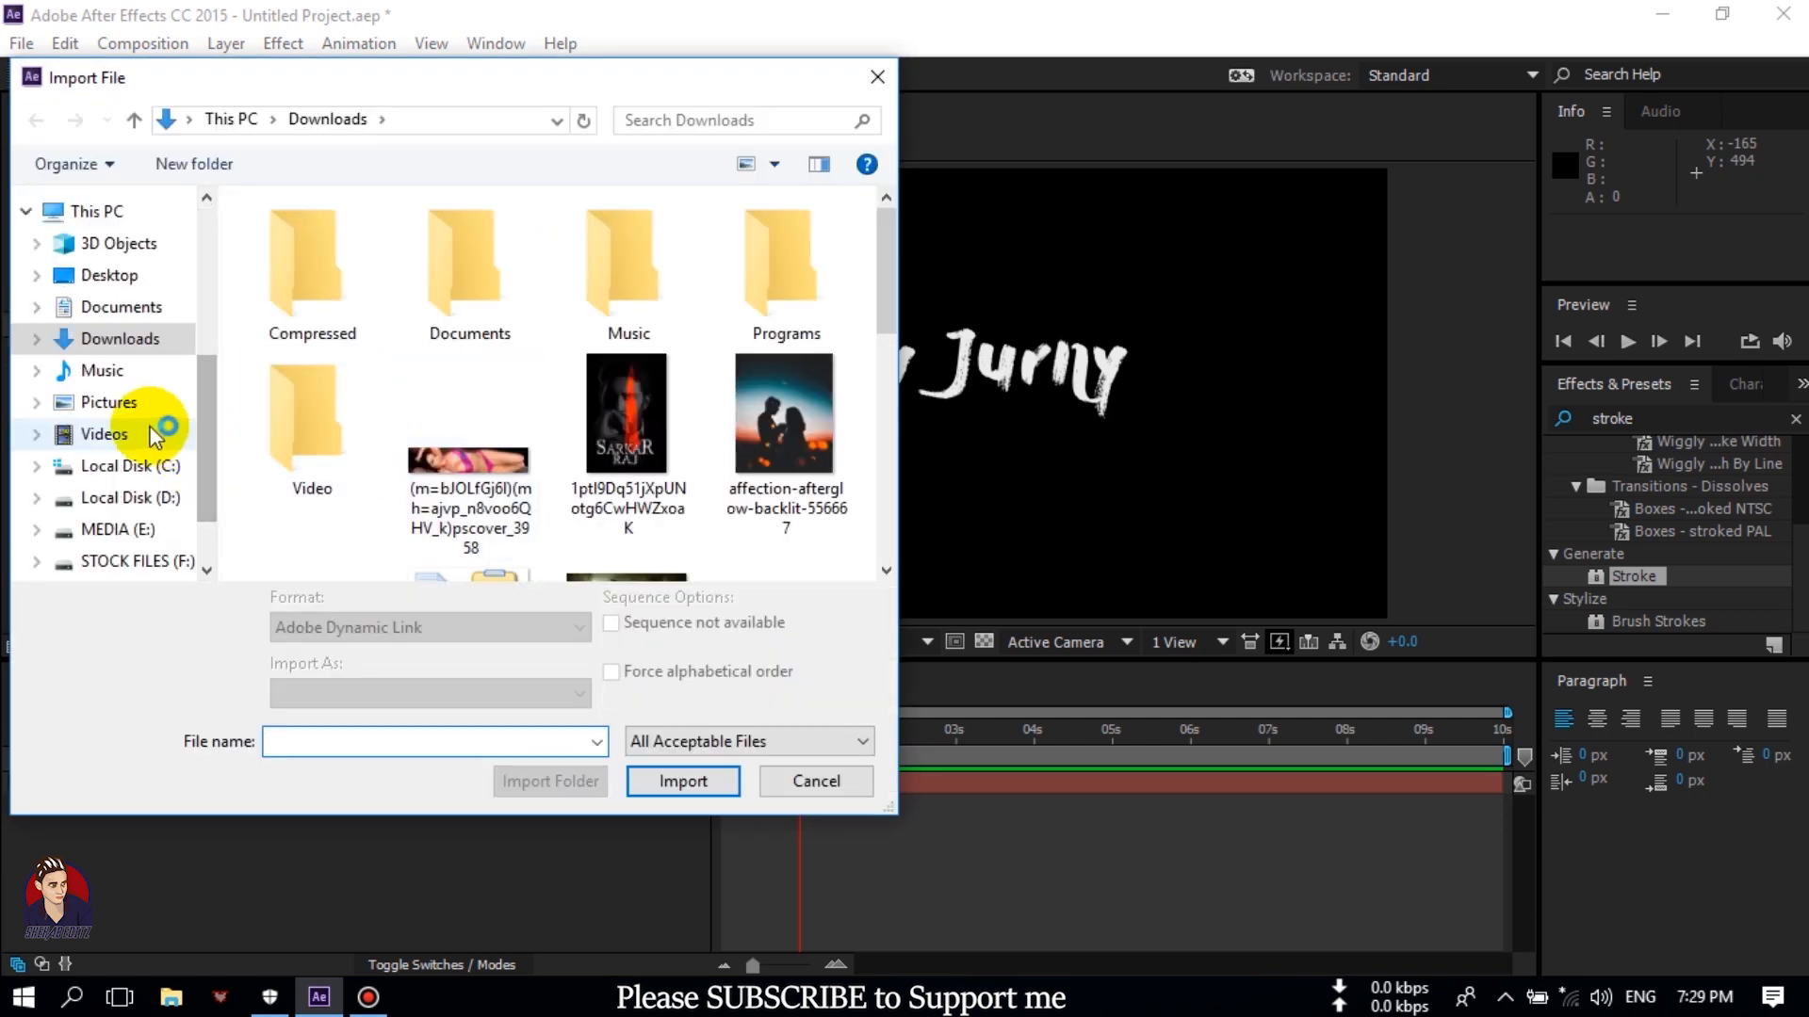
pyautogui.scroll(-3, 520, 391)
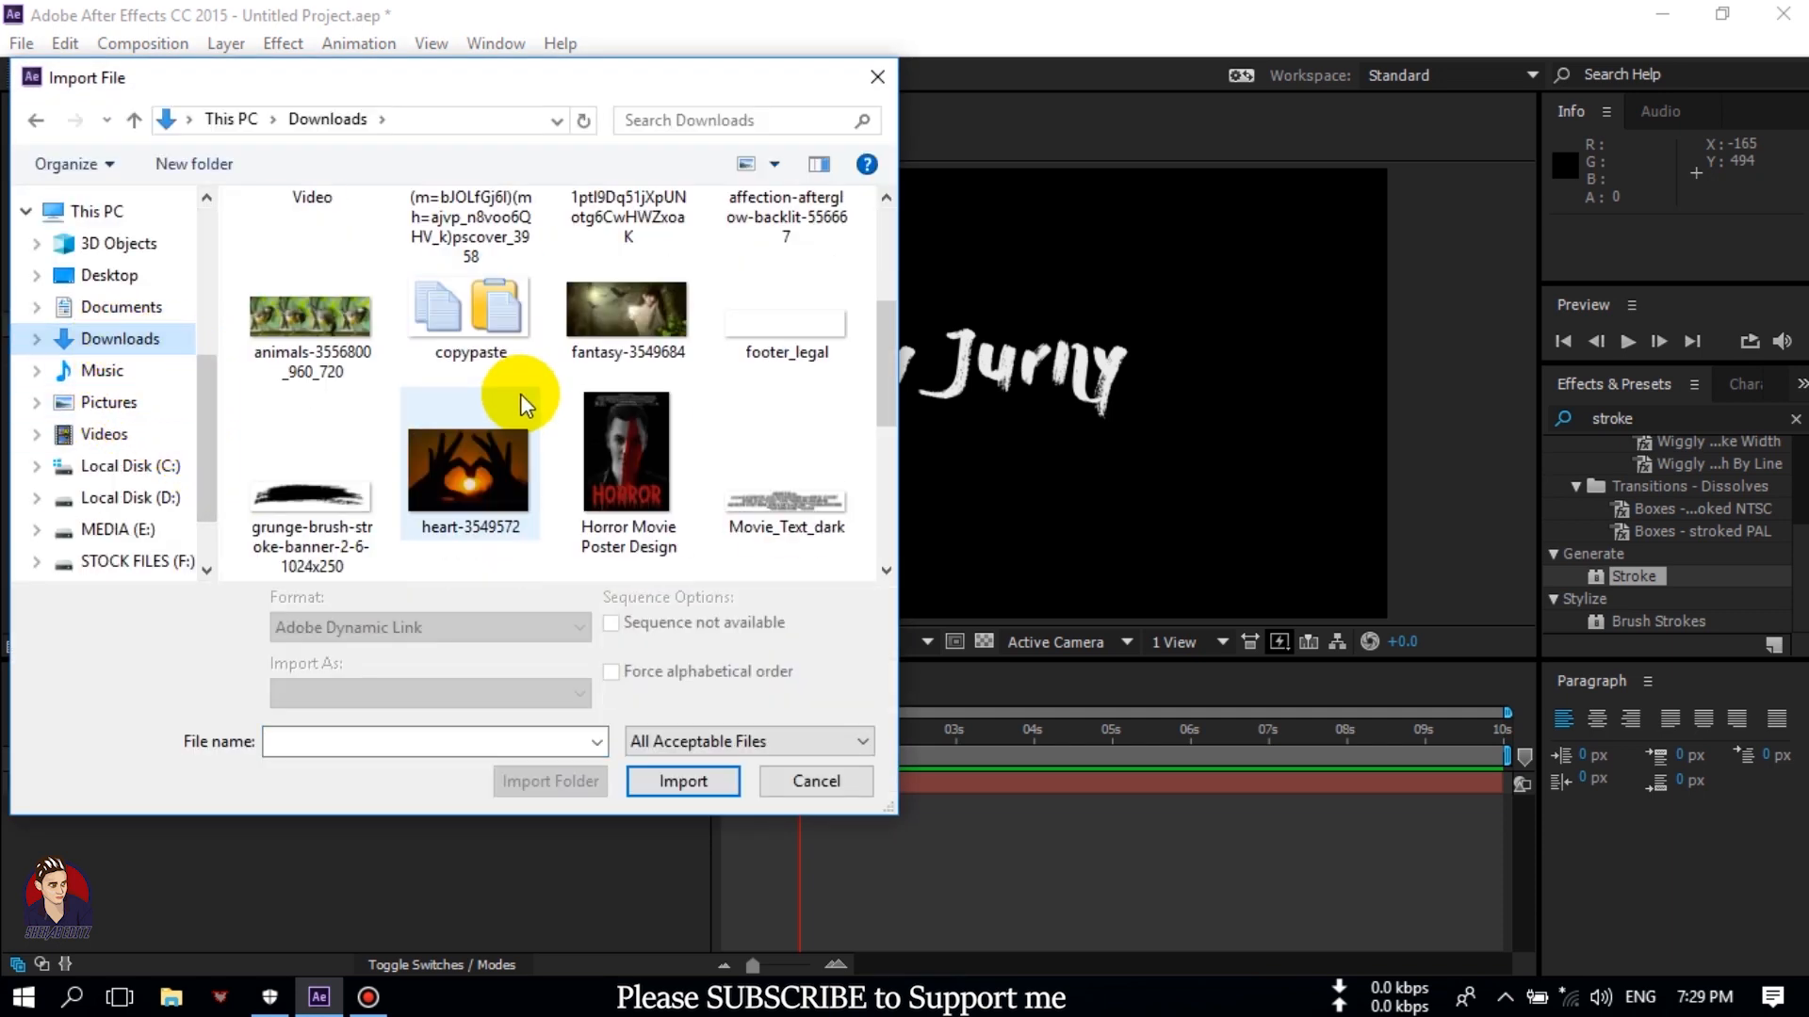
pyautogui.scroll(-2, 682, 472)
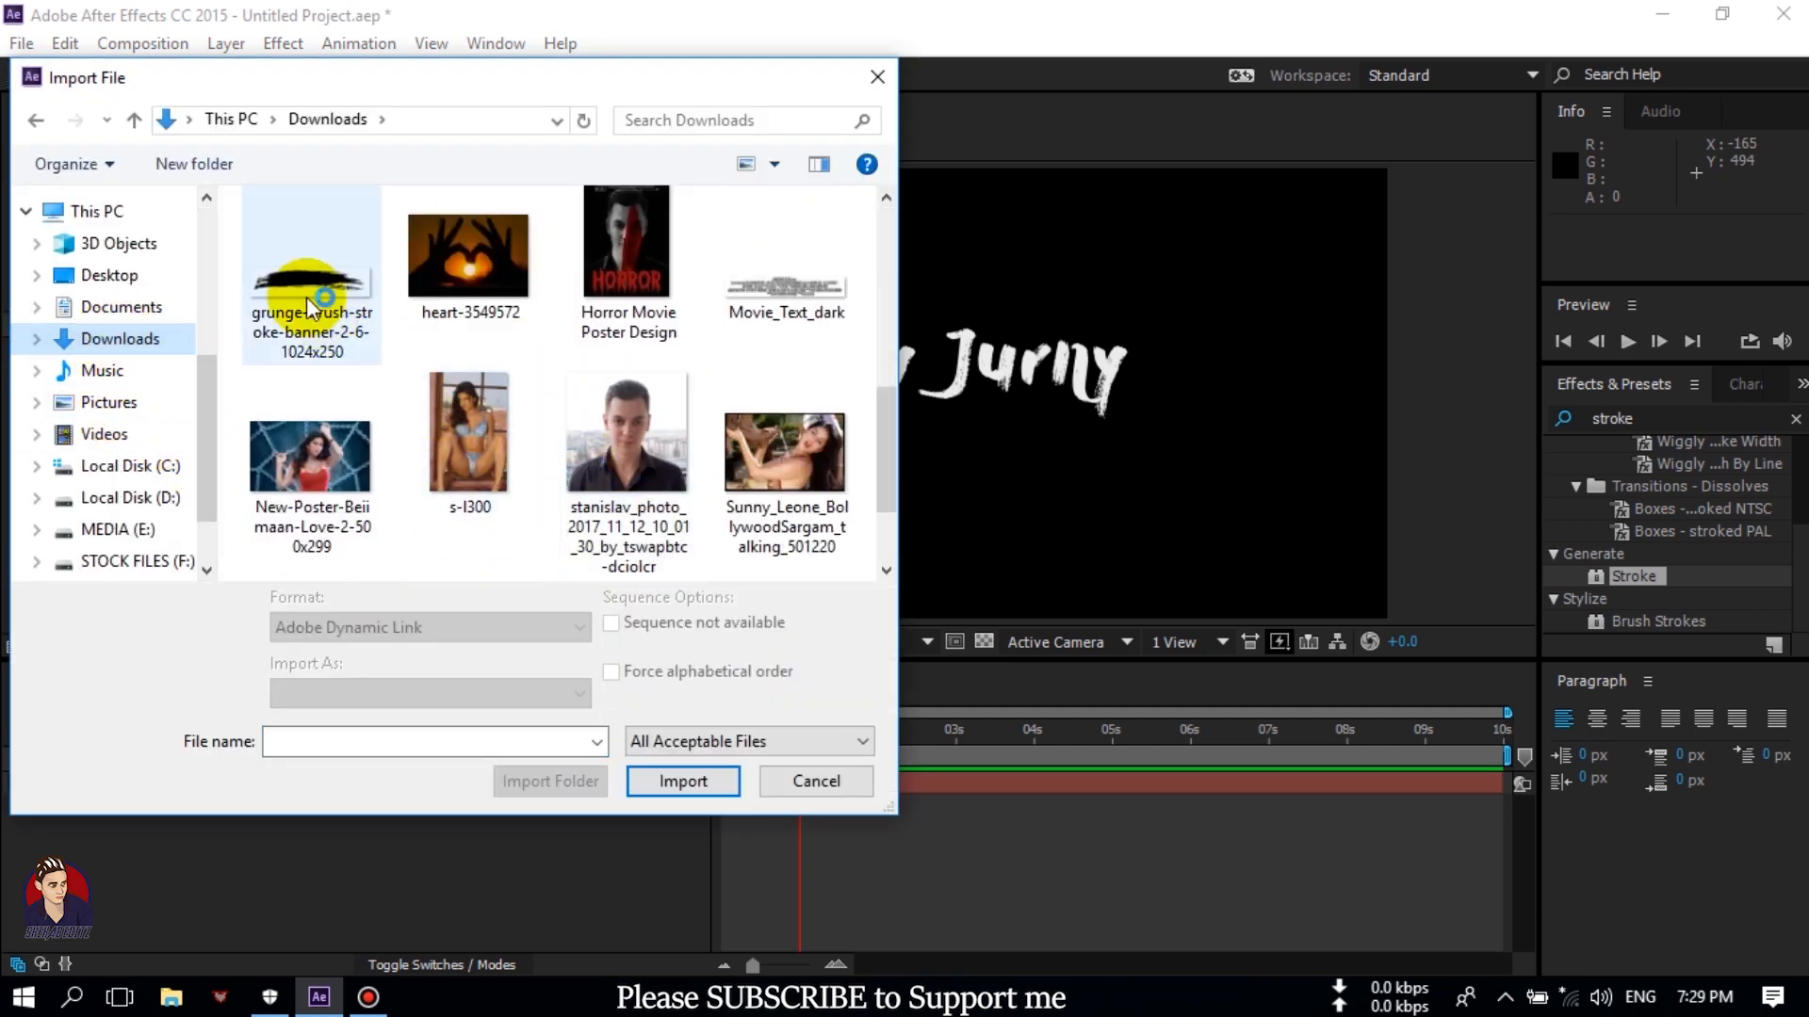
pyautogui.click(321, 352)
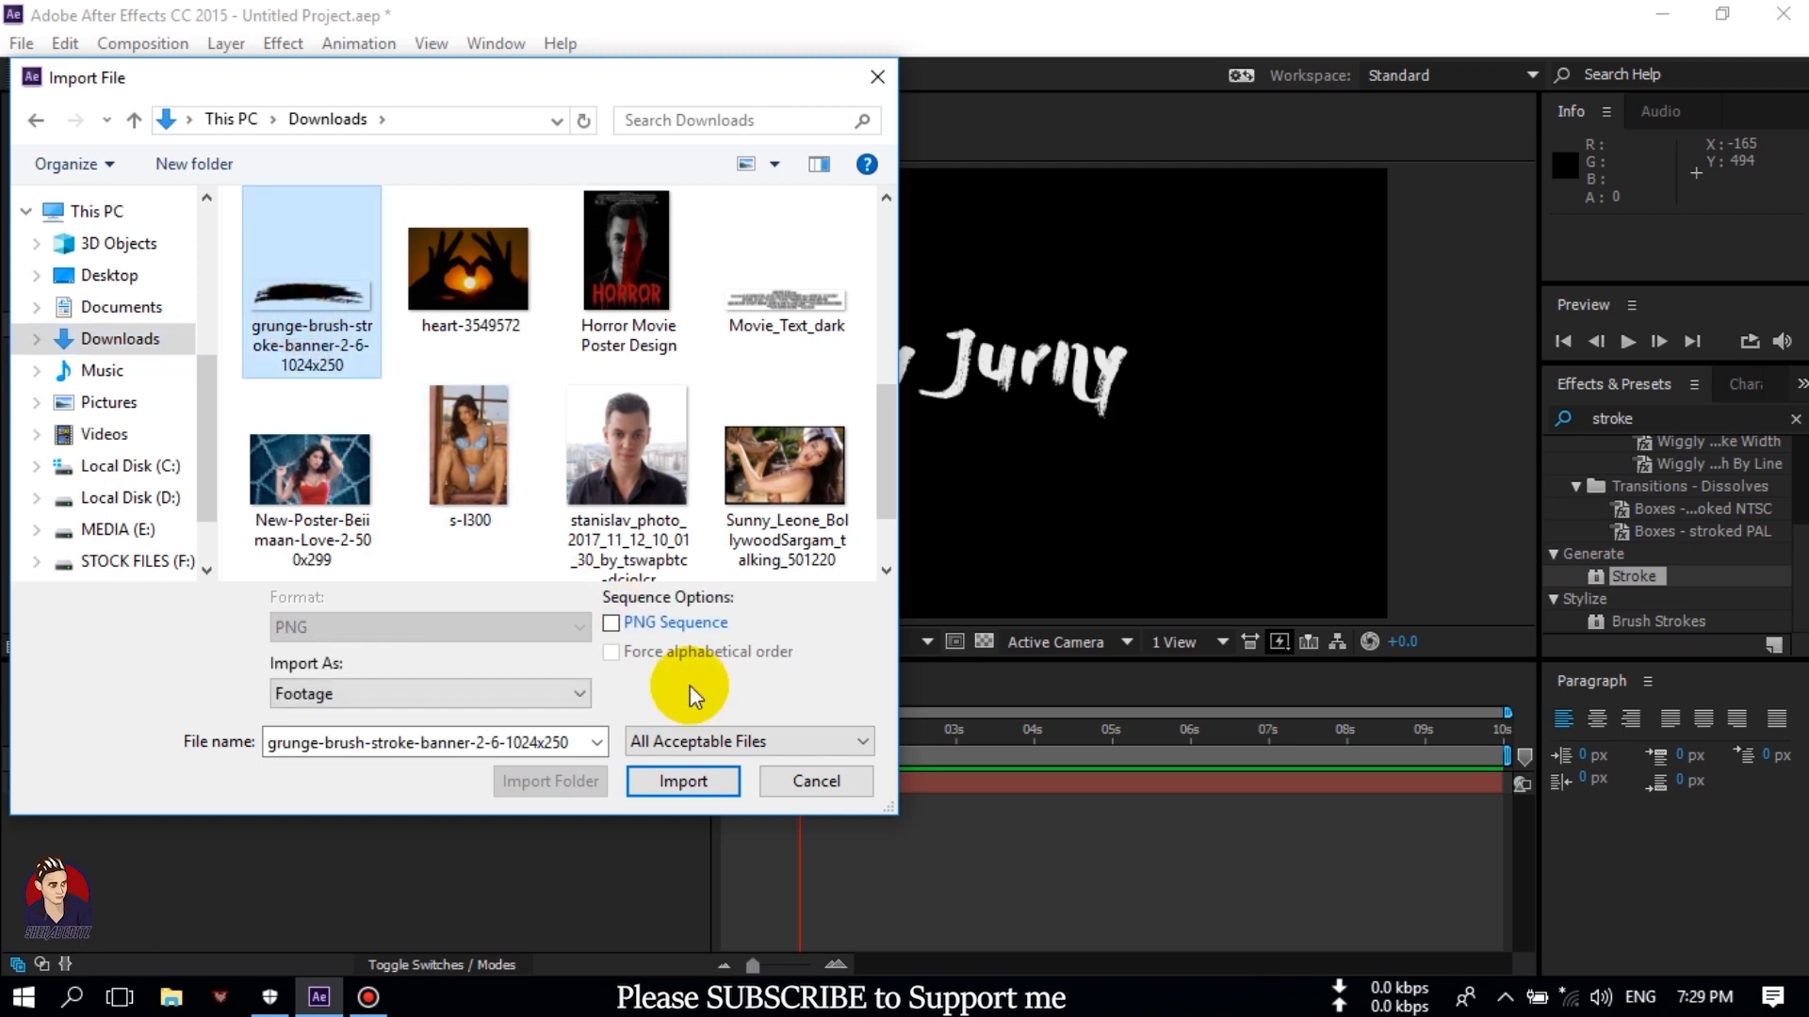
pyautogui.click(683, 781)
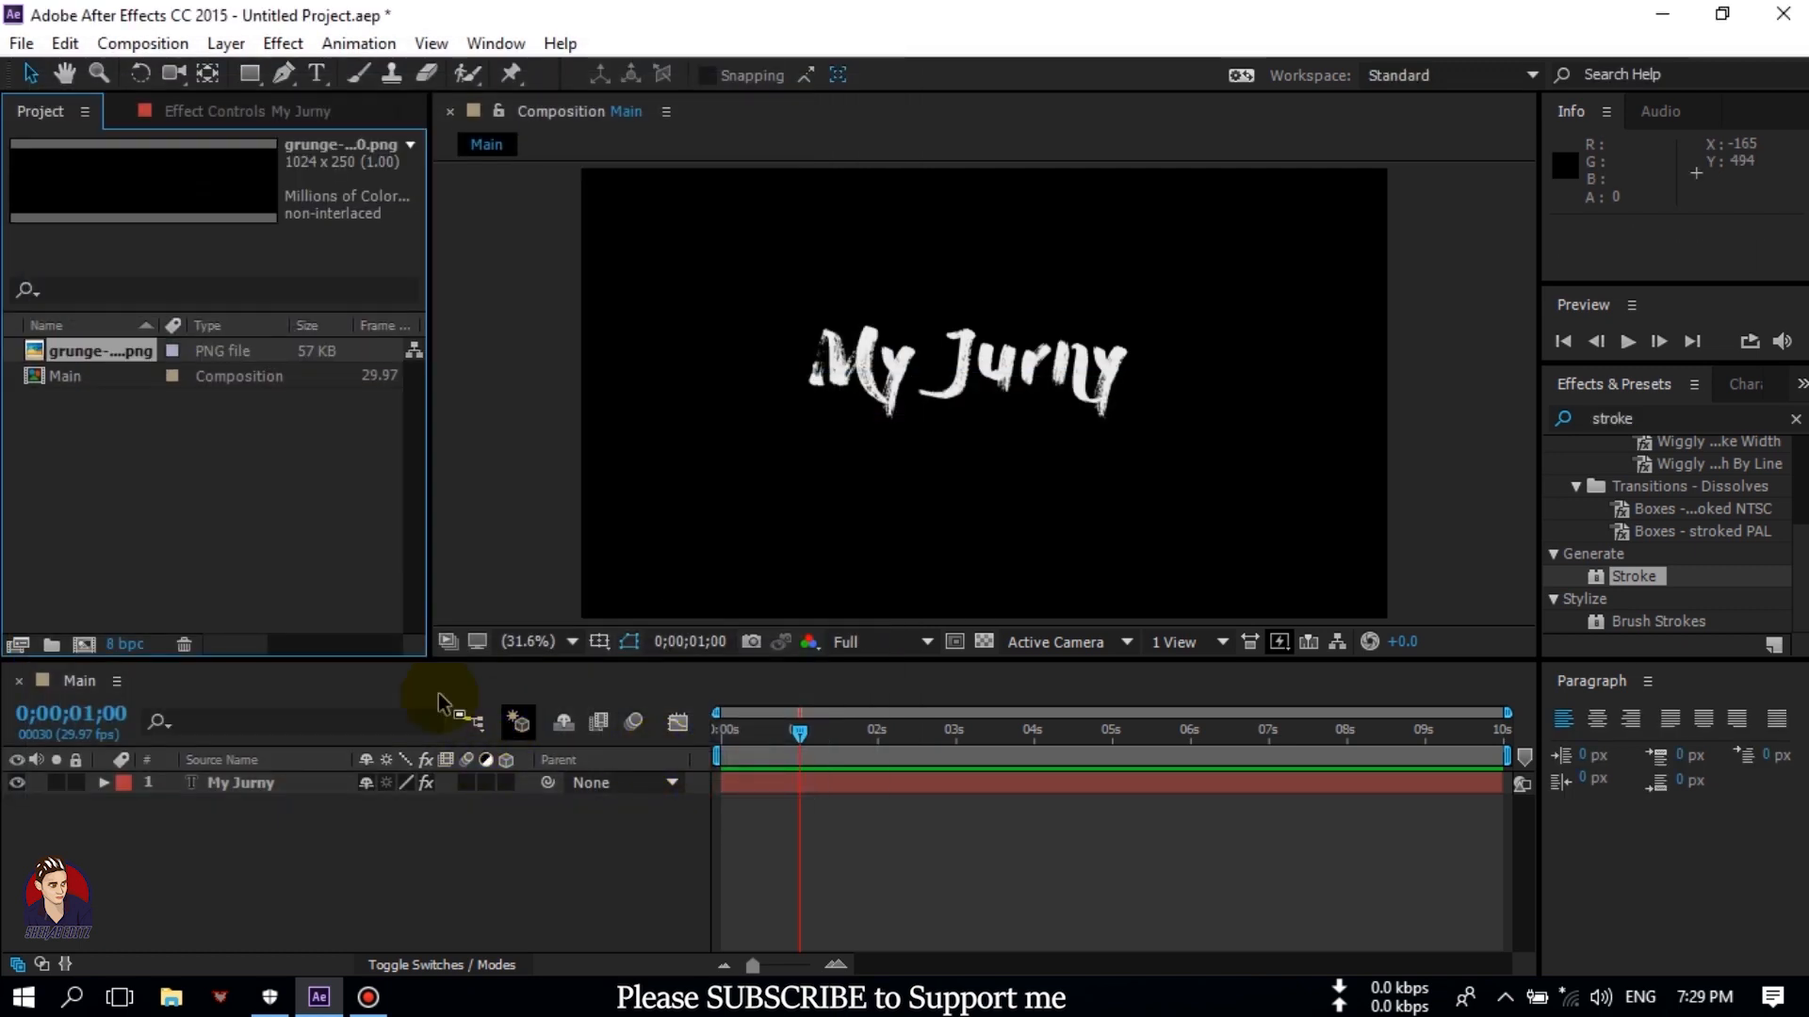
pyautogui.moveTo(77, 356); pyautogui.dragTo(232, 814)
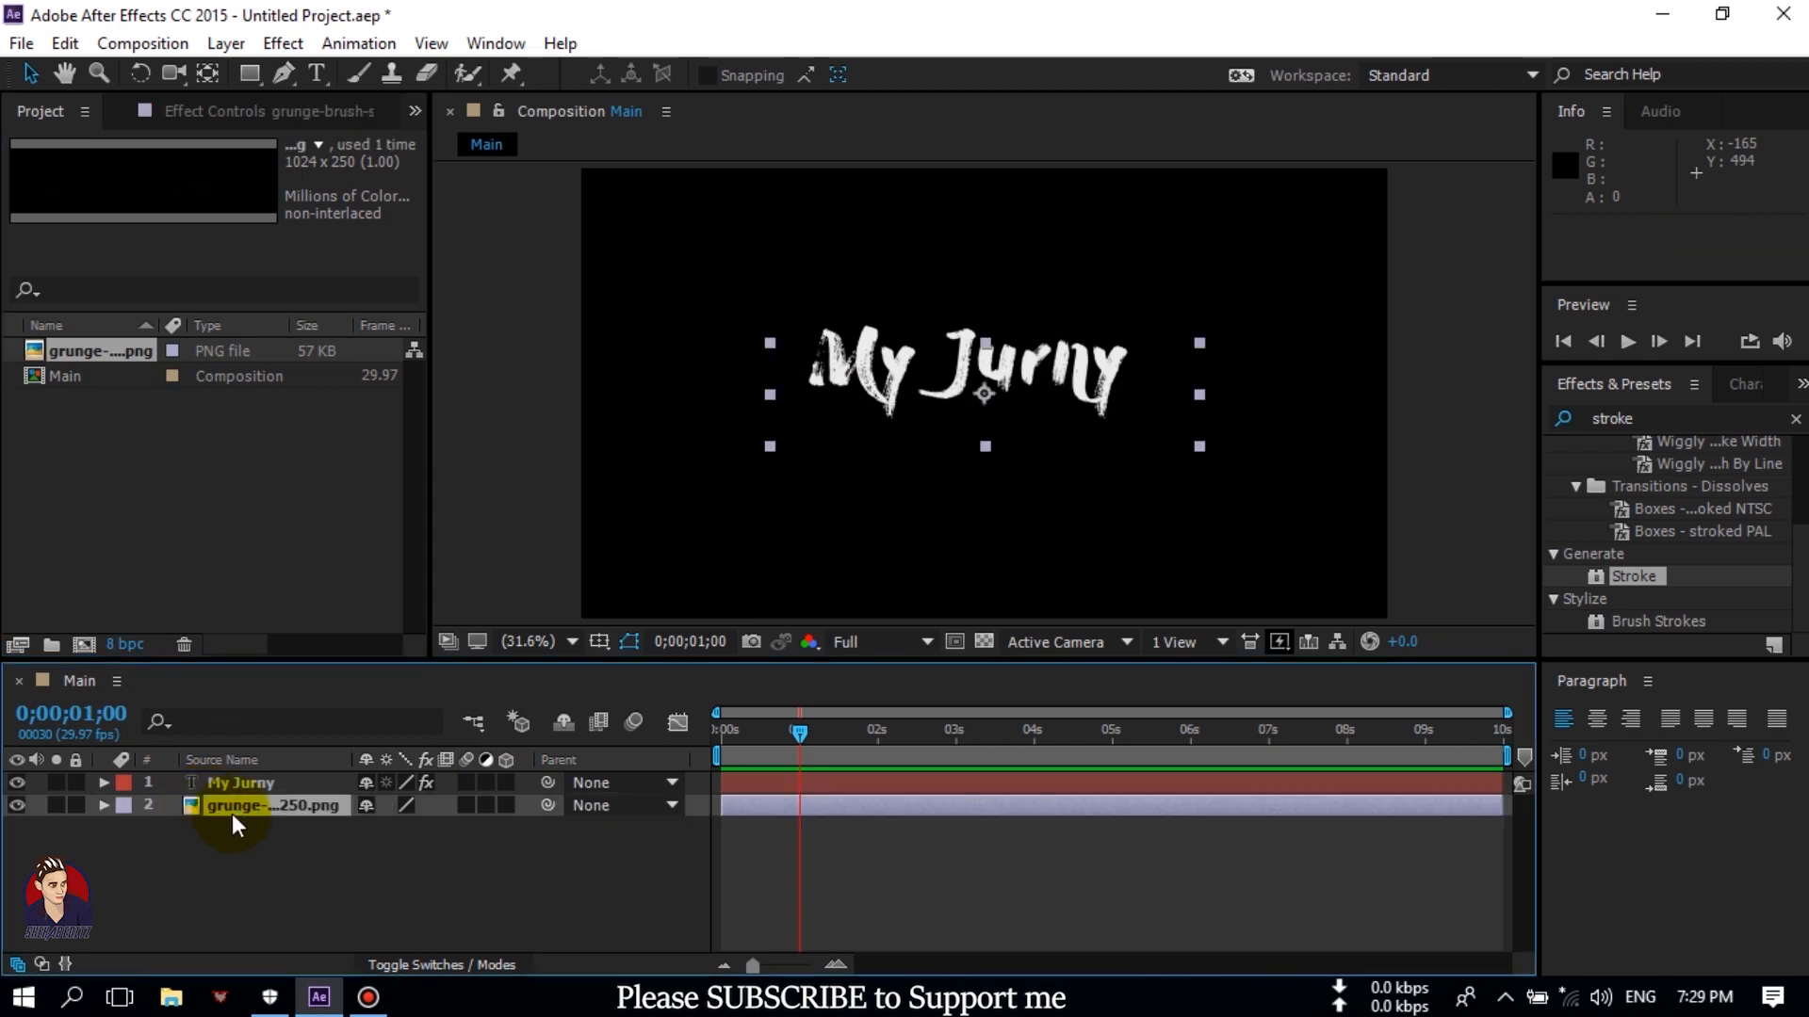
# Apply the Fill effect to the grunge brush stroke layer and set its colour to white.
pyautogui.click(1737, 389)
pyautogui.click(1591, 390)
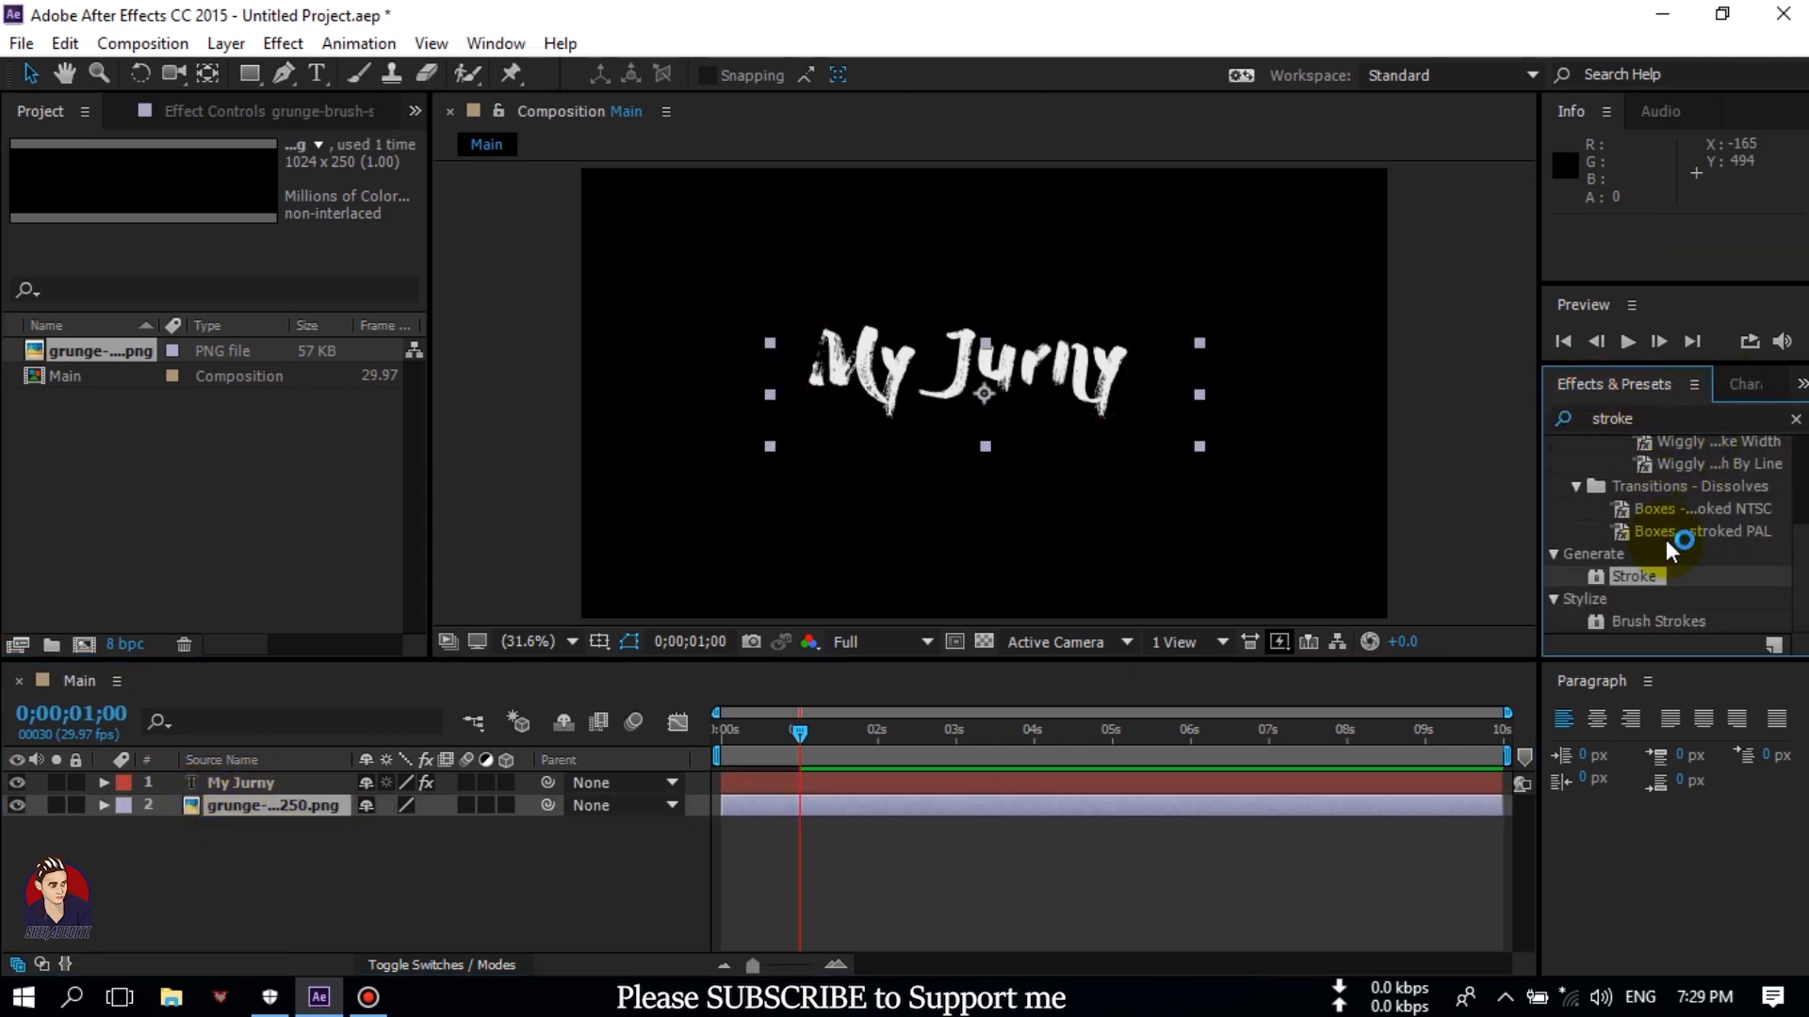
pyautogui.scroll(3, 1656, 490)
pyautogui.doubleClick(1660, 421)
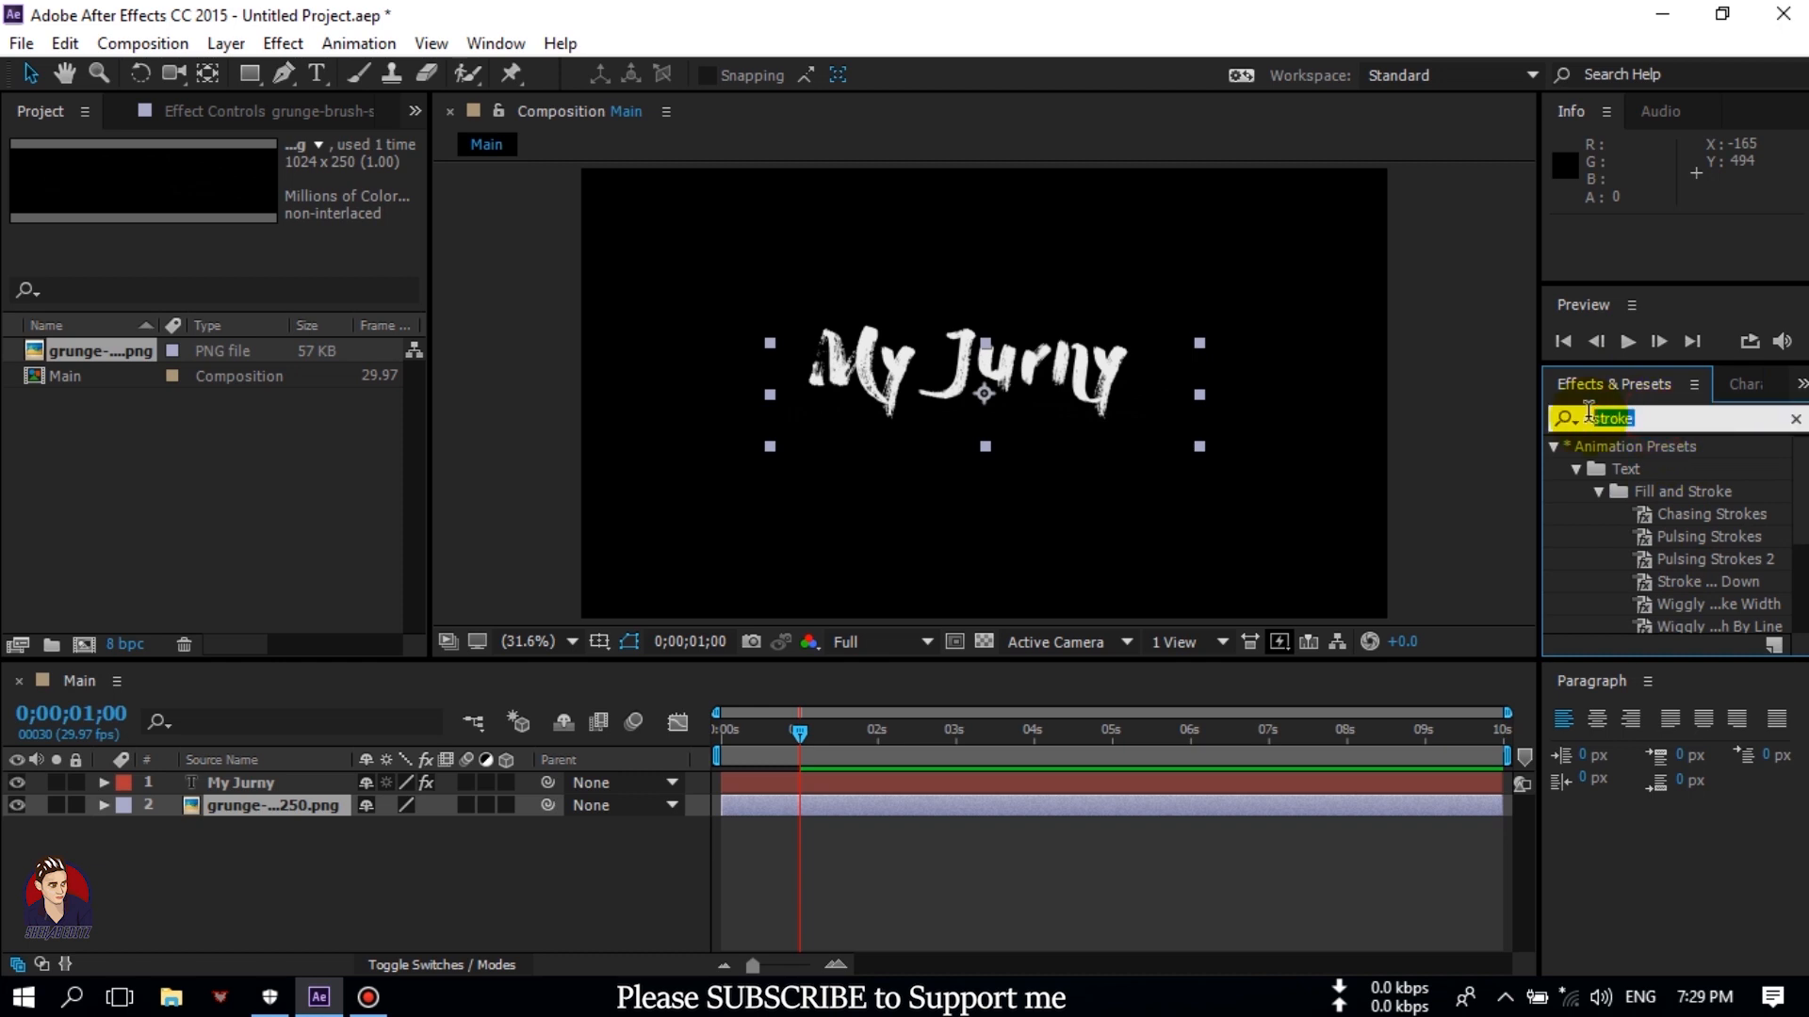
pyautogui.write('fill')
pyautogui.moveTo(1635, 580); pyautogui.dragTo(237, 803)
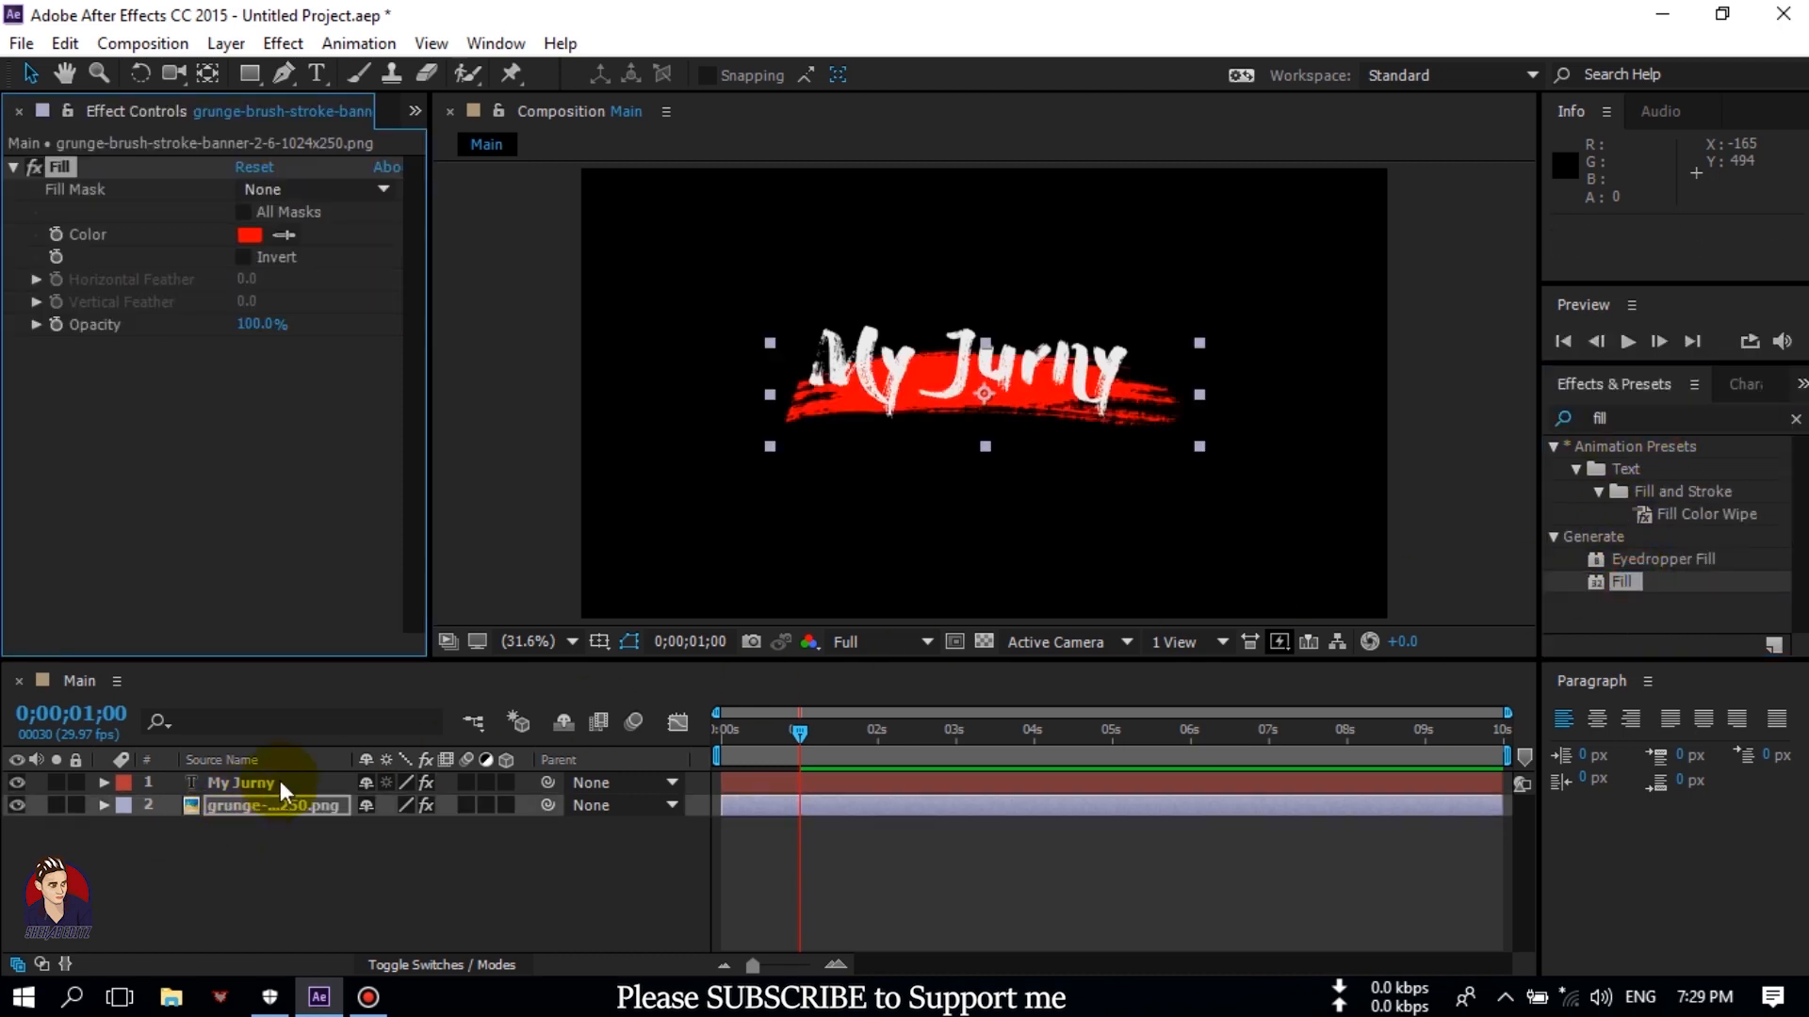
pyautogui.click(249, 235)
pyautogui.click(594, 337)
pyautogui.click(1178, 339)
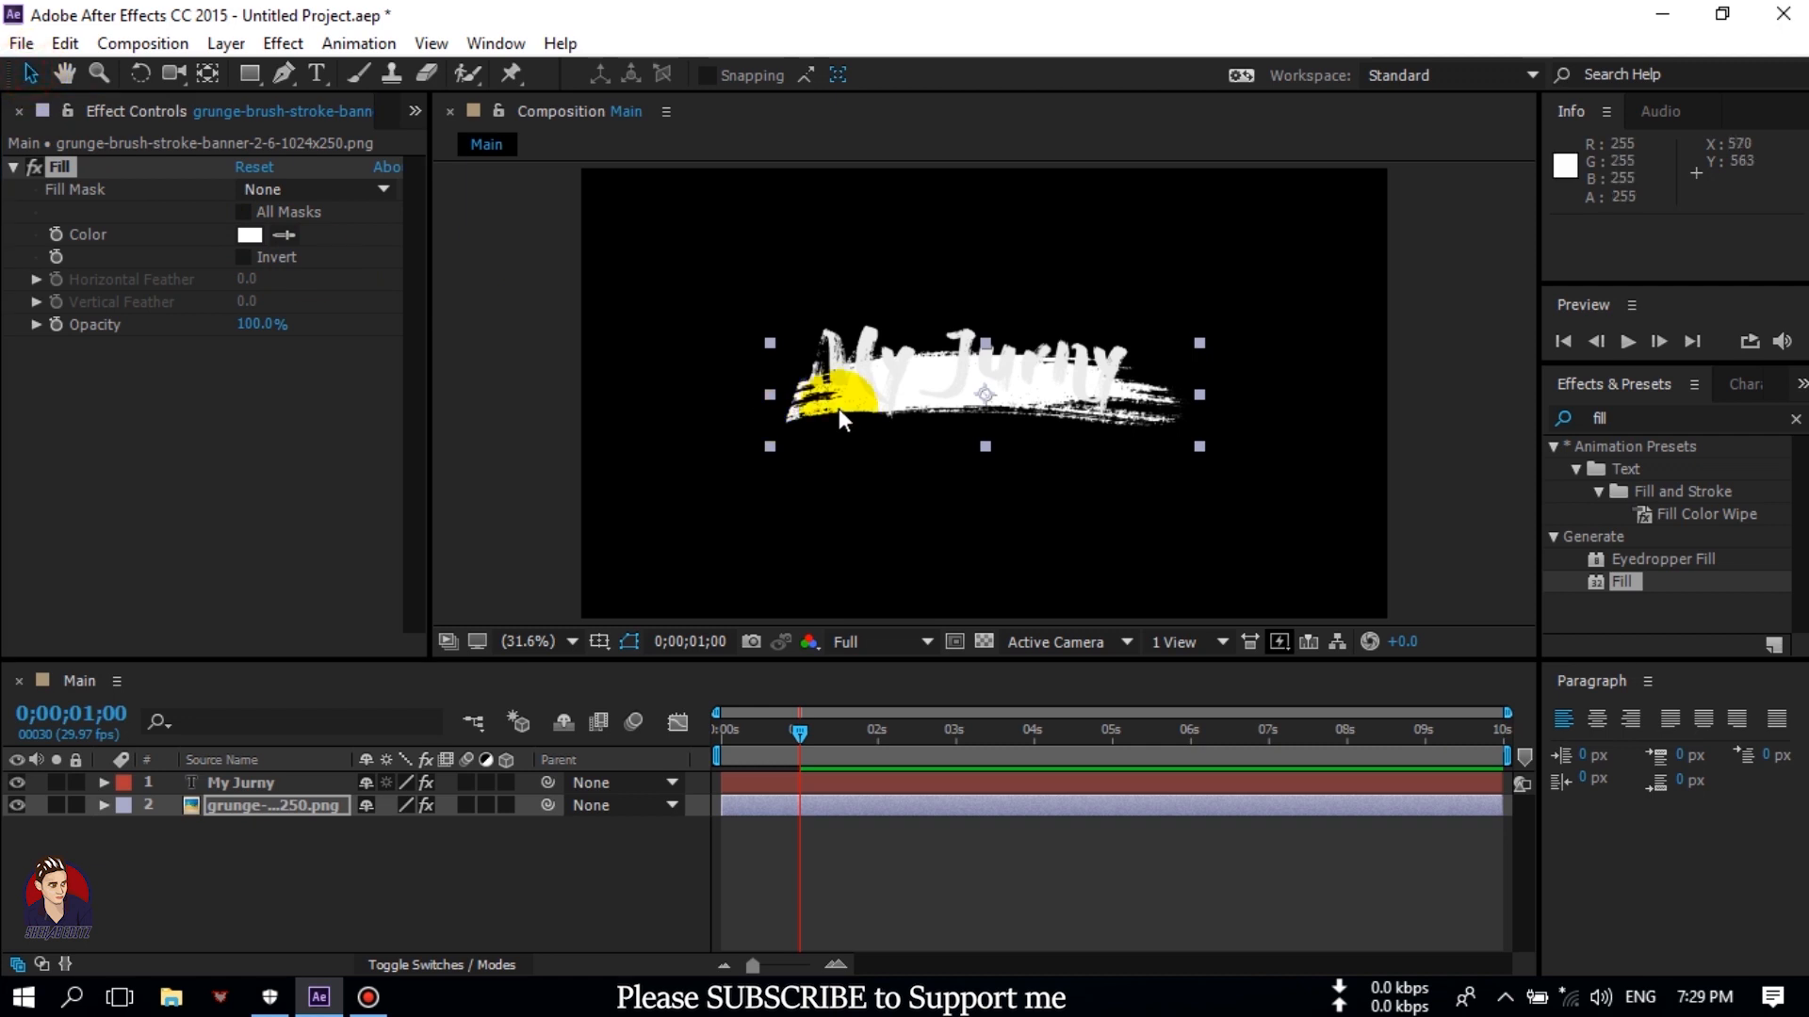
# Place the brush stroke below the text at about 976, 686 and scale it to 73.0, 39.0%.
pyautogui.moveTo(819, 438); pyautogui.dragTo(832, 501)
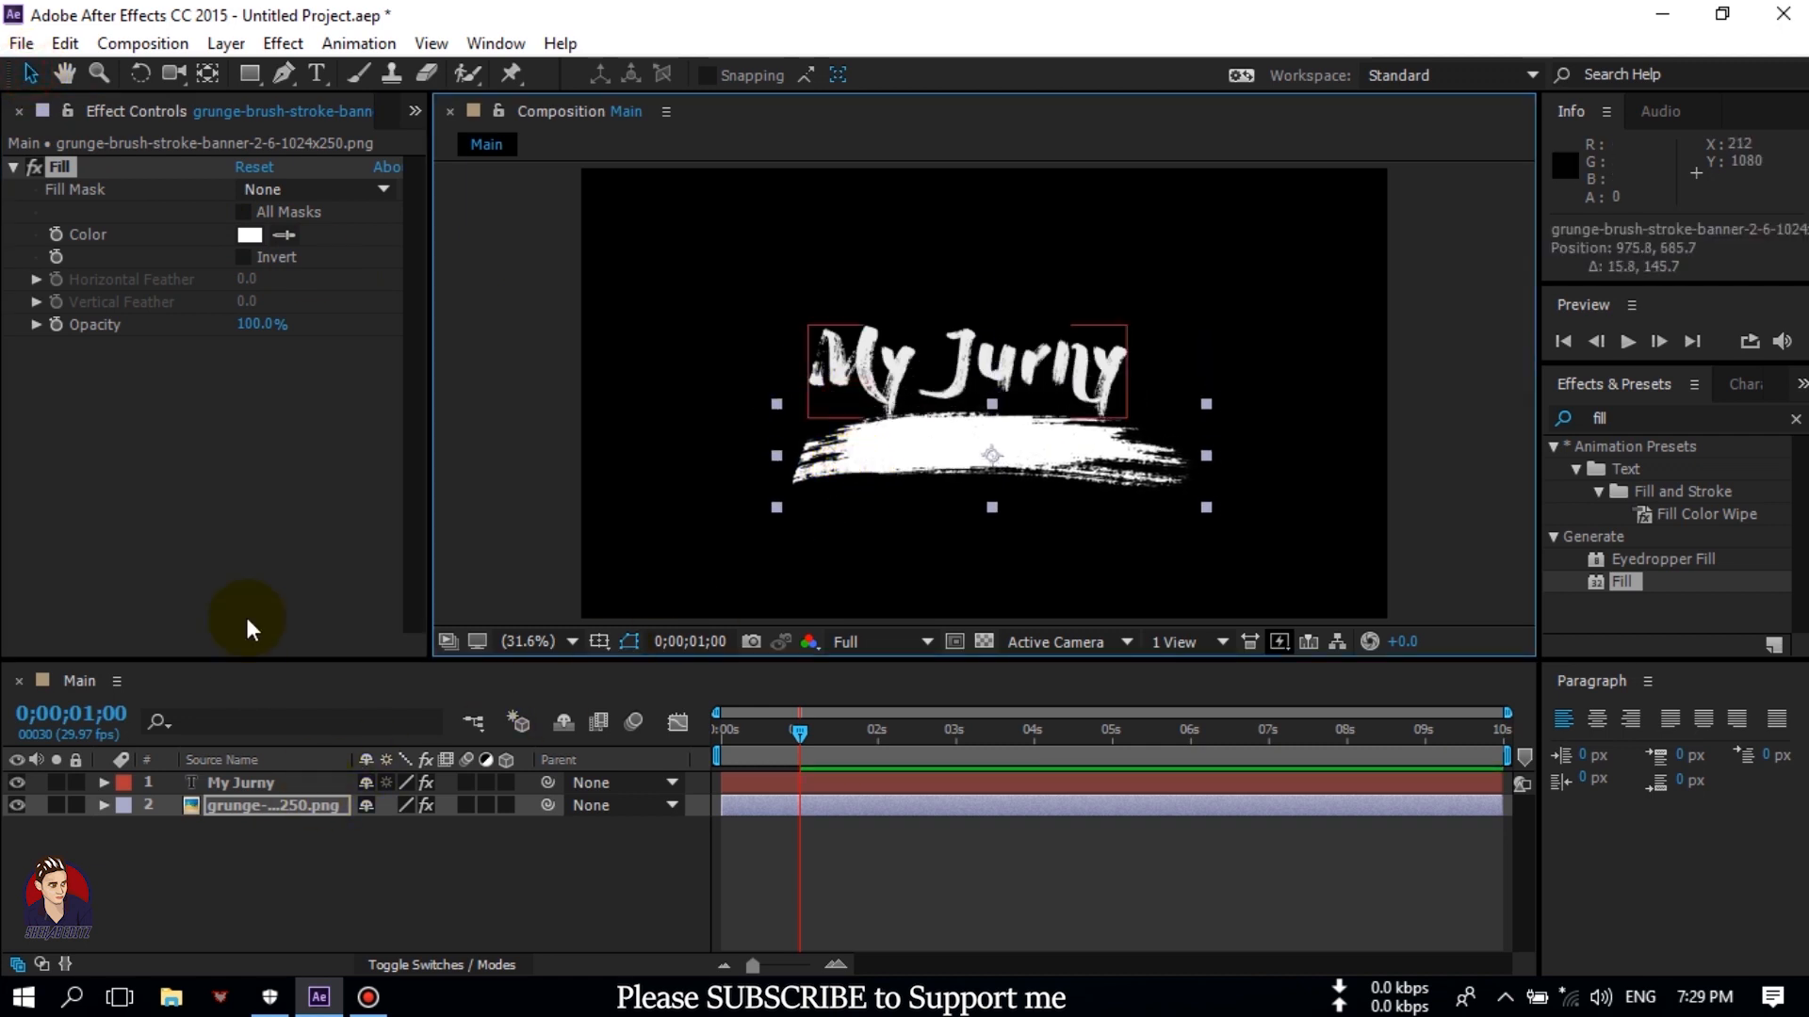
pyautogui.click(252, 801)
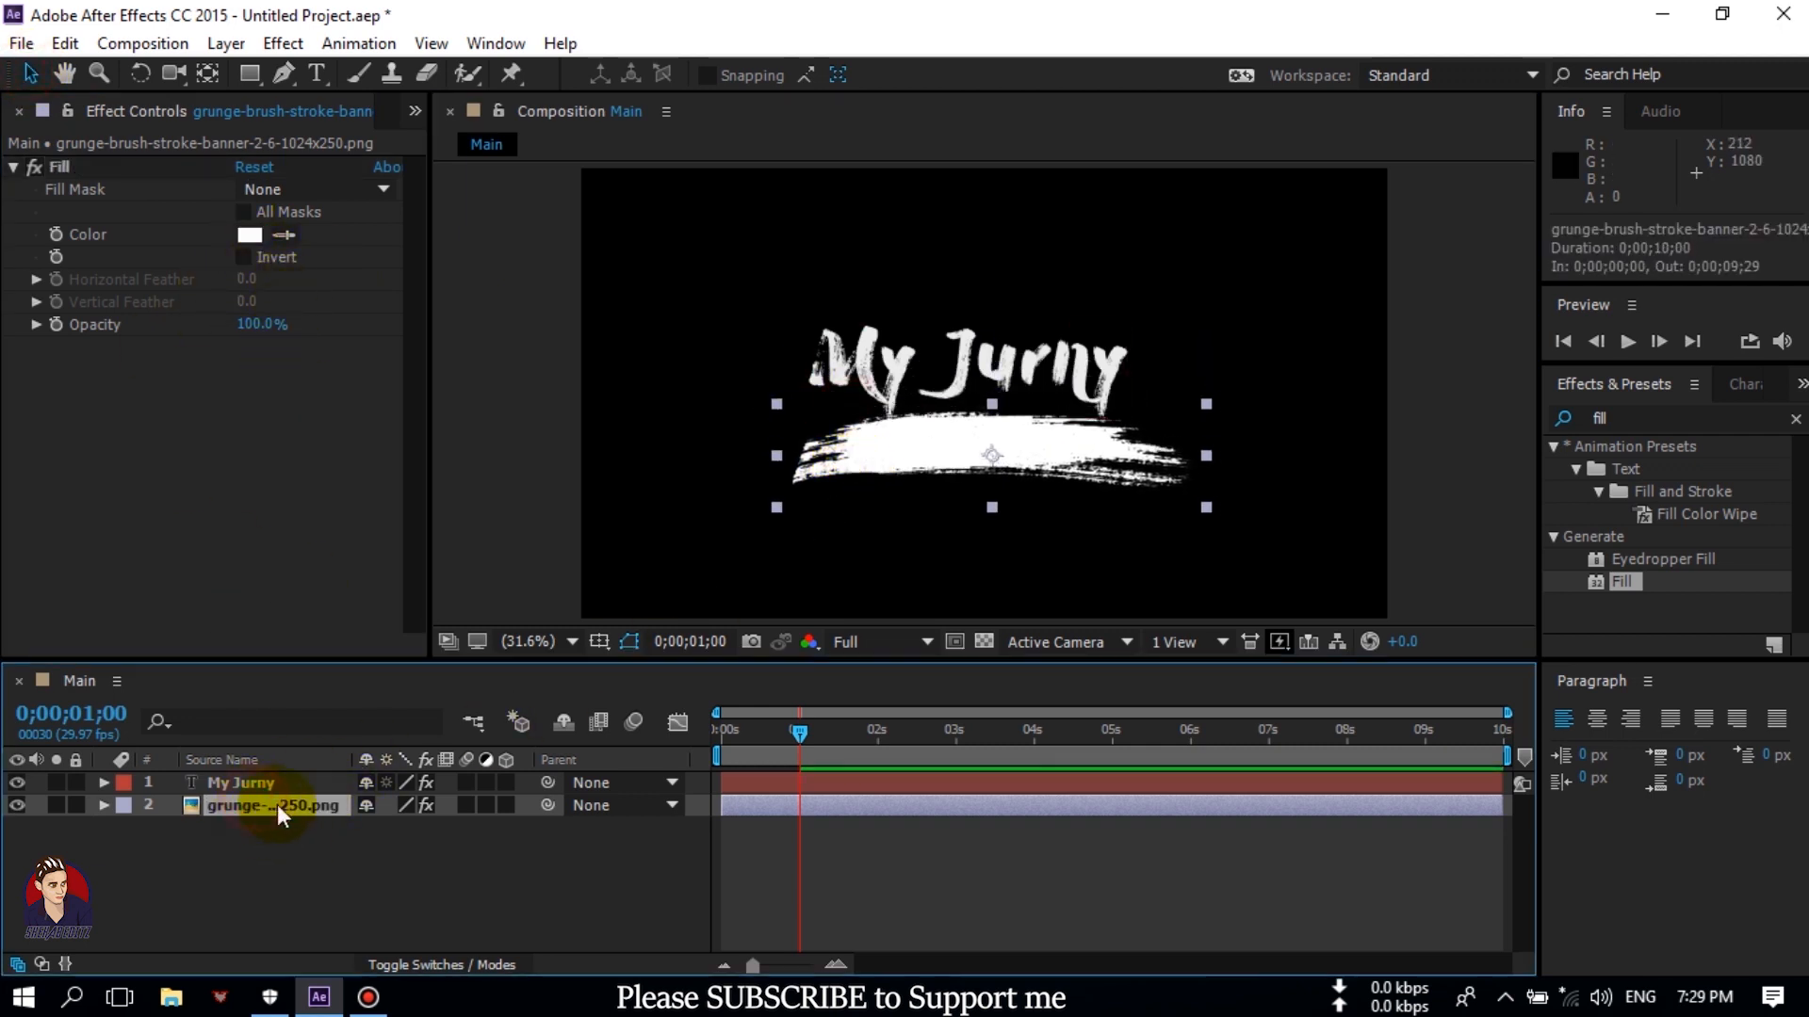
pyautogui.moveTo(398, 837); pyautogui.dragTo(376, 828)
pyautogui.click(365, 827)
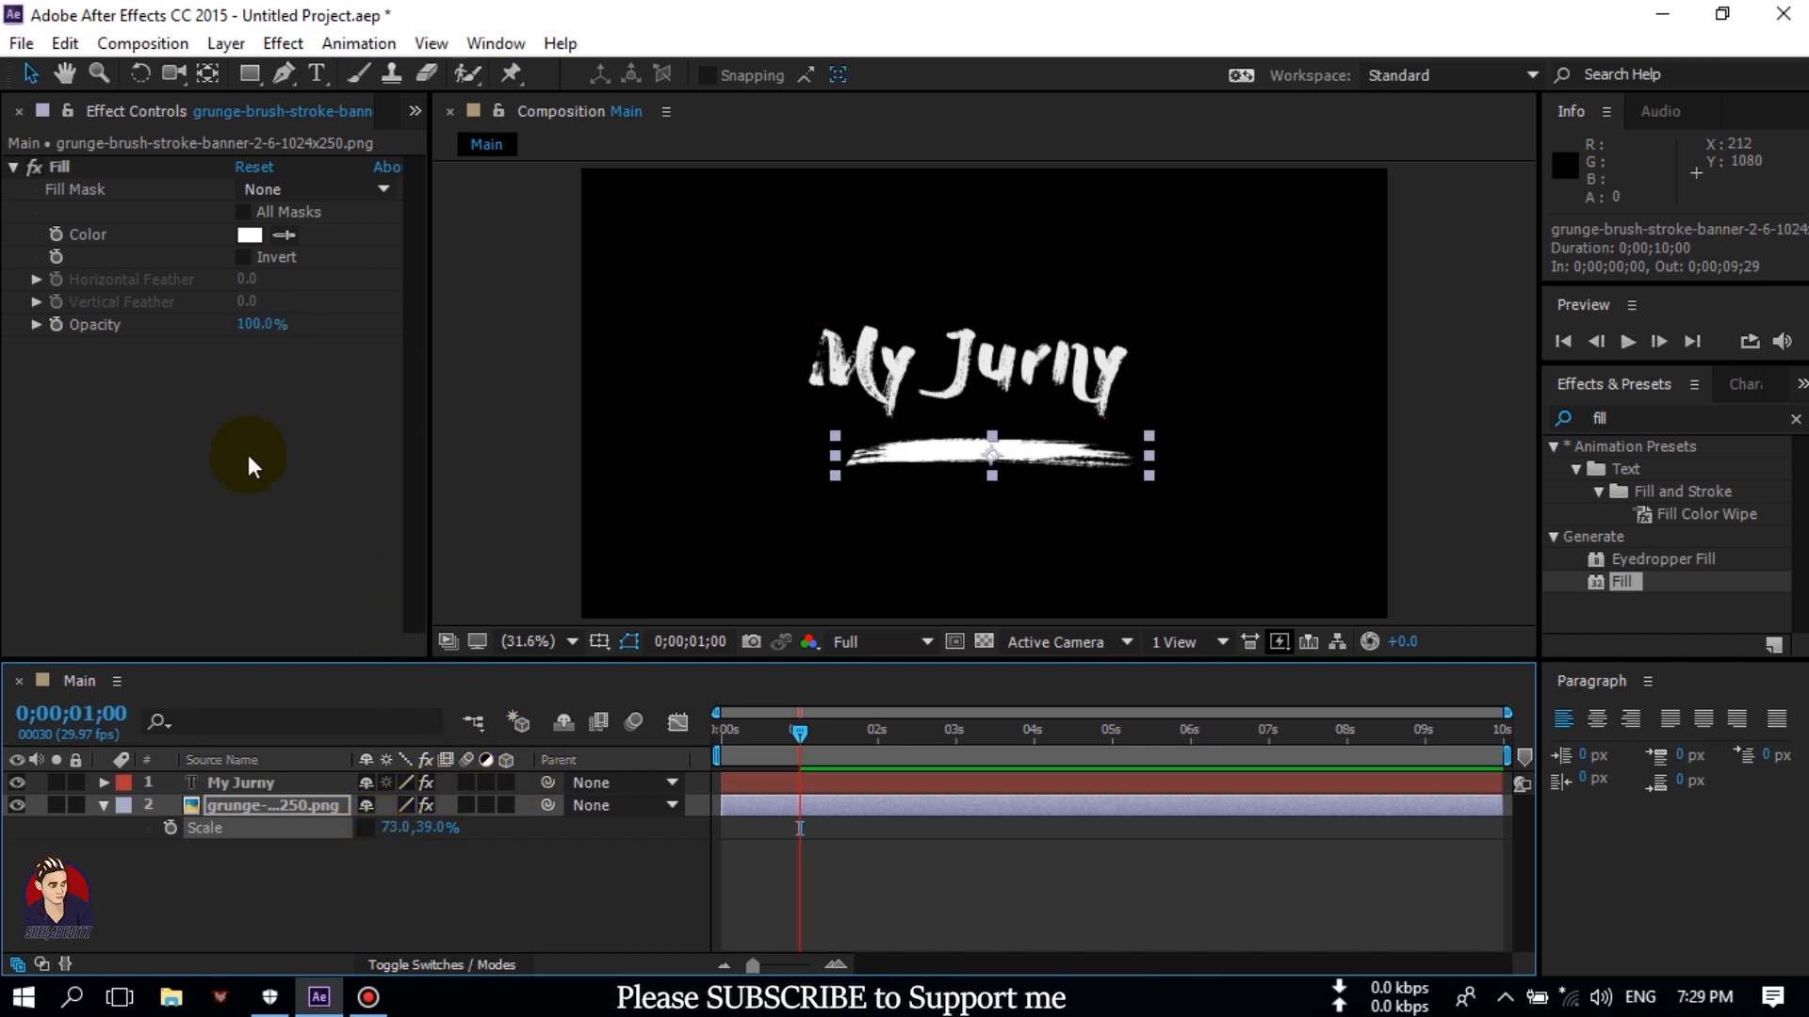
# Rotate the brush stroke layer by -5.0° and move it up under the text to about 941, 622.
pyautogui.press('r')
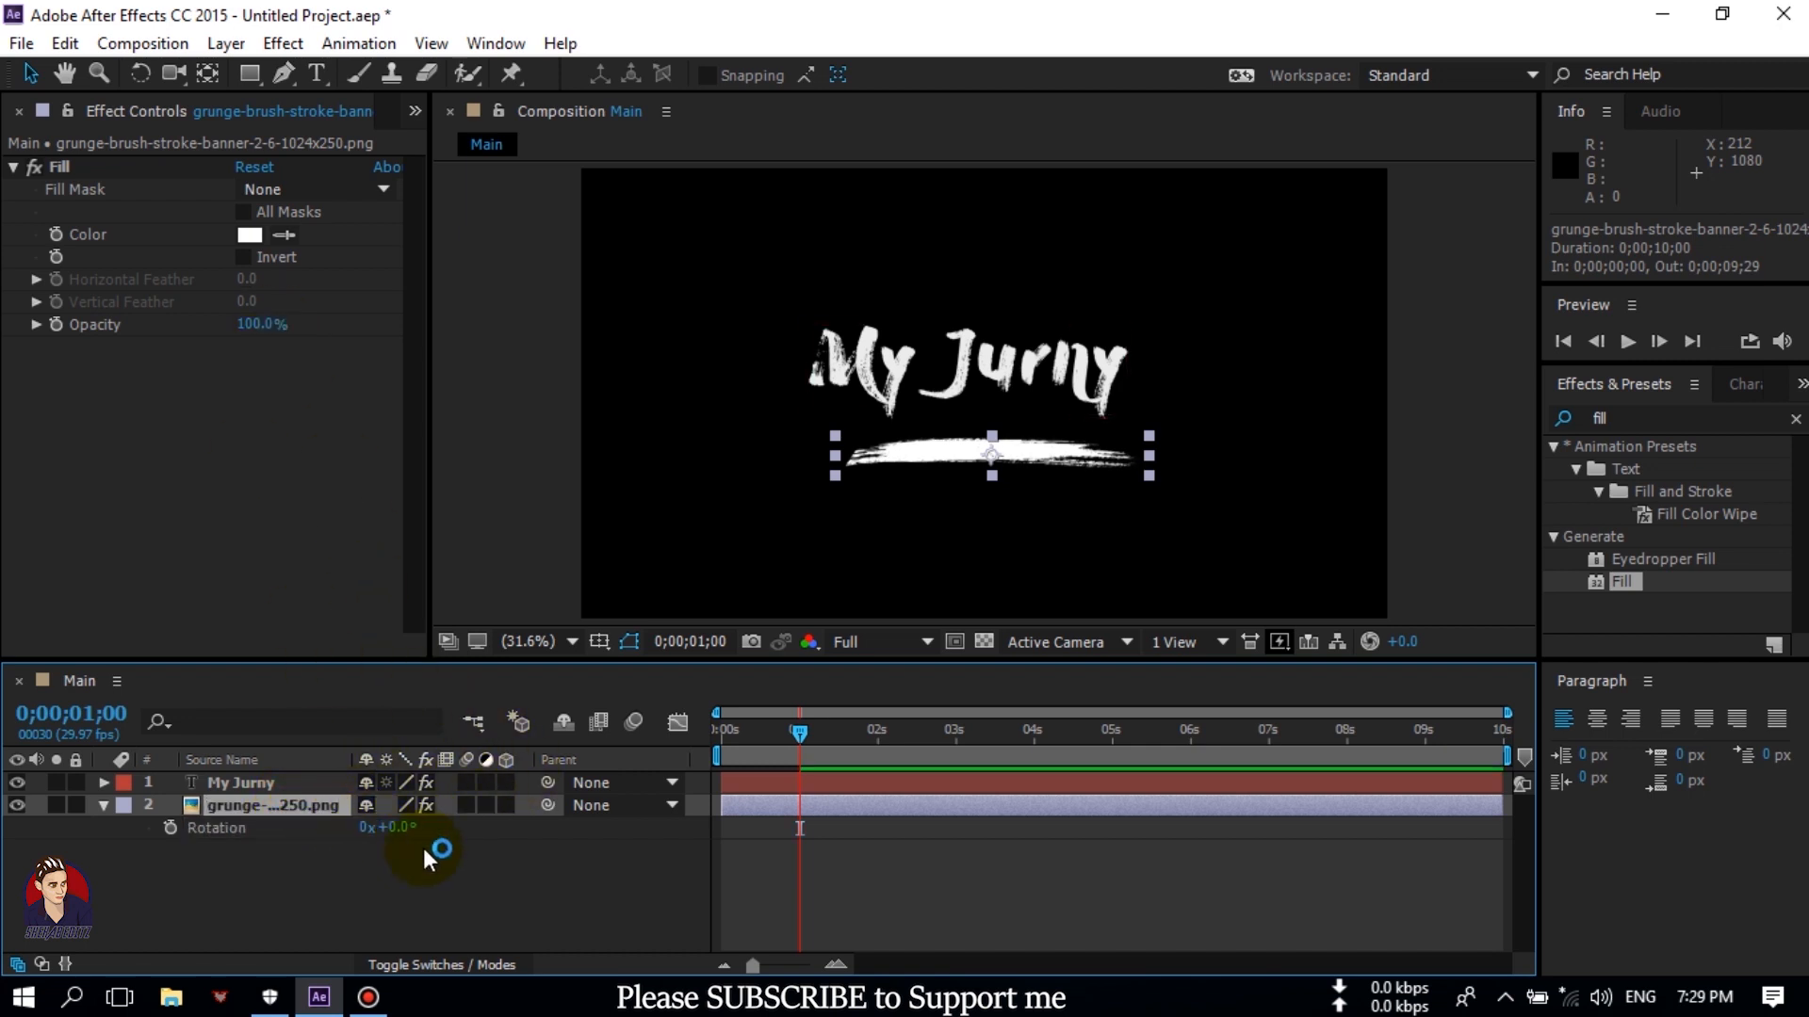
pyautogui.moveTo(393, 828); pyautogui.dragTo(380, 827)
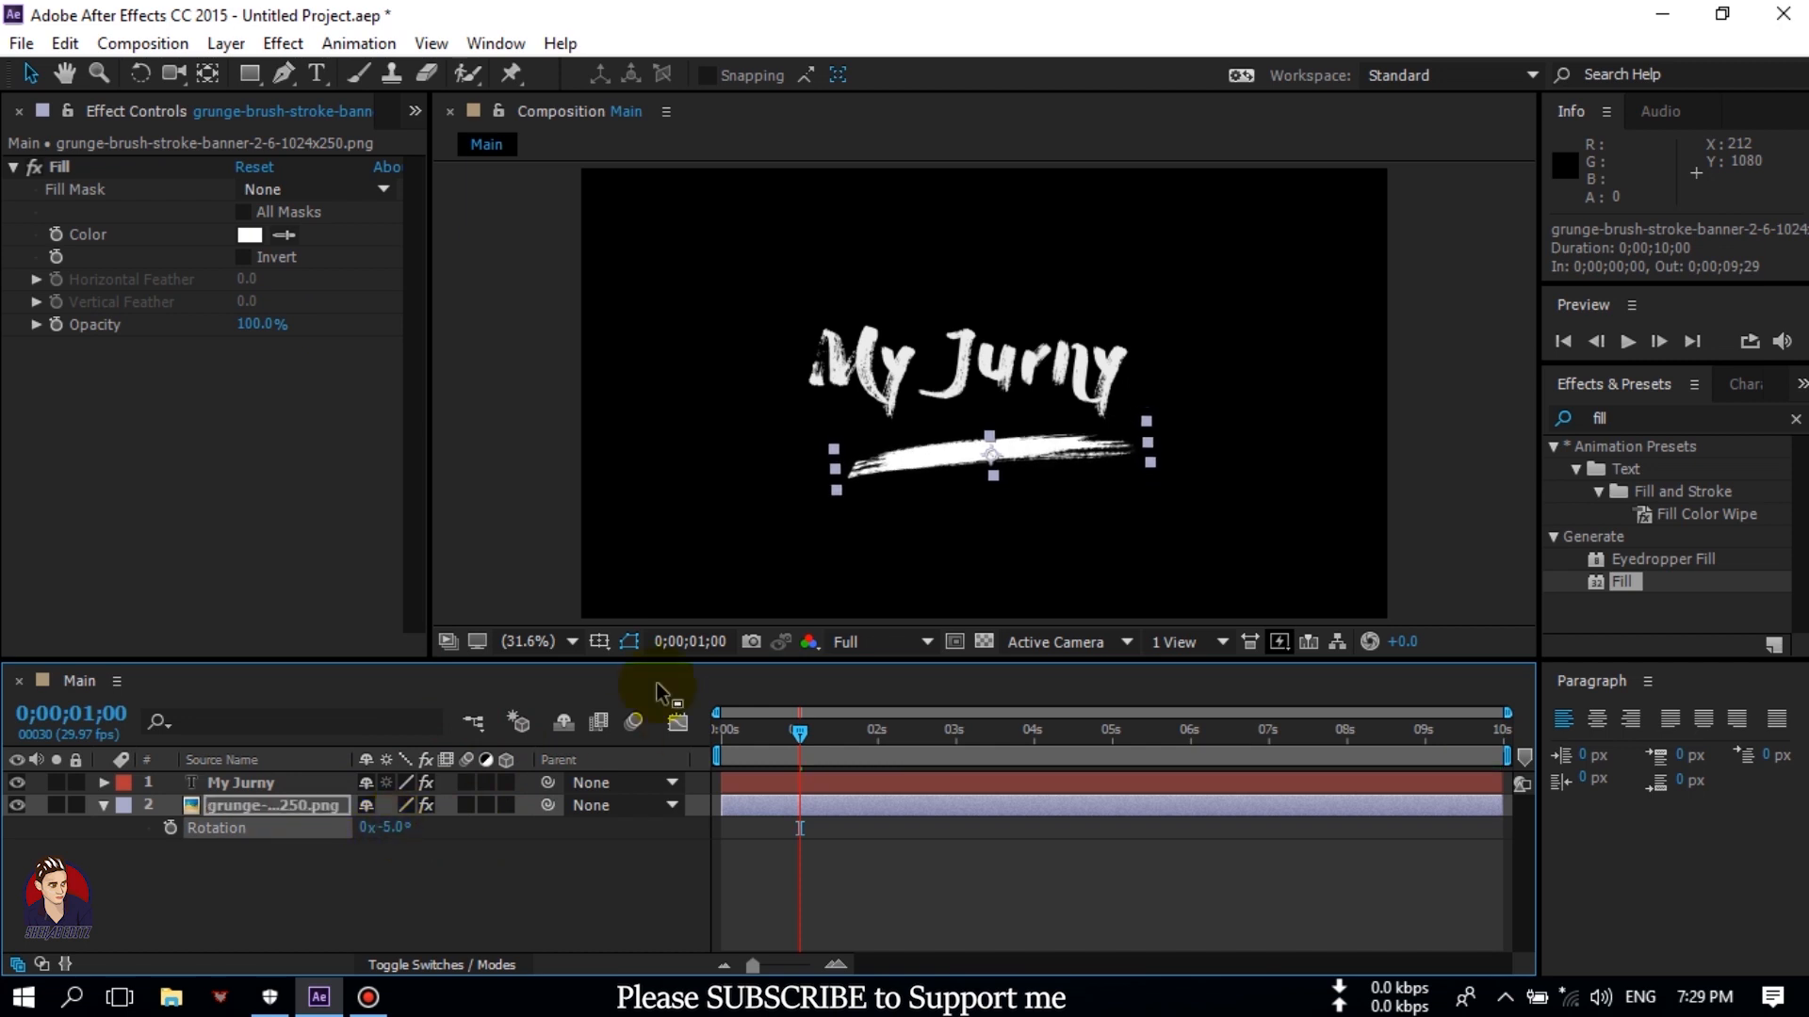
pyautogui.click(28, 72)
pyautogui.click(1018, 427)
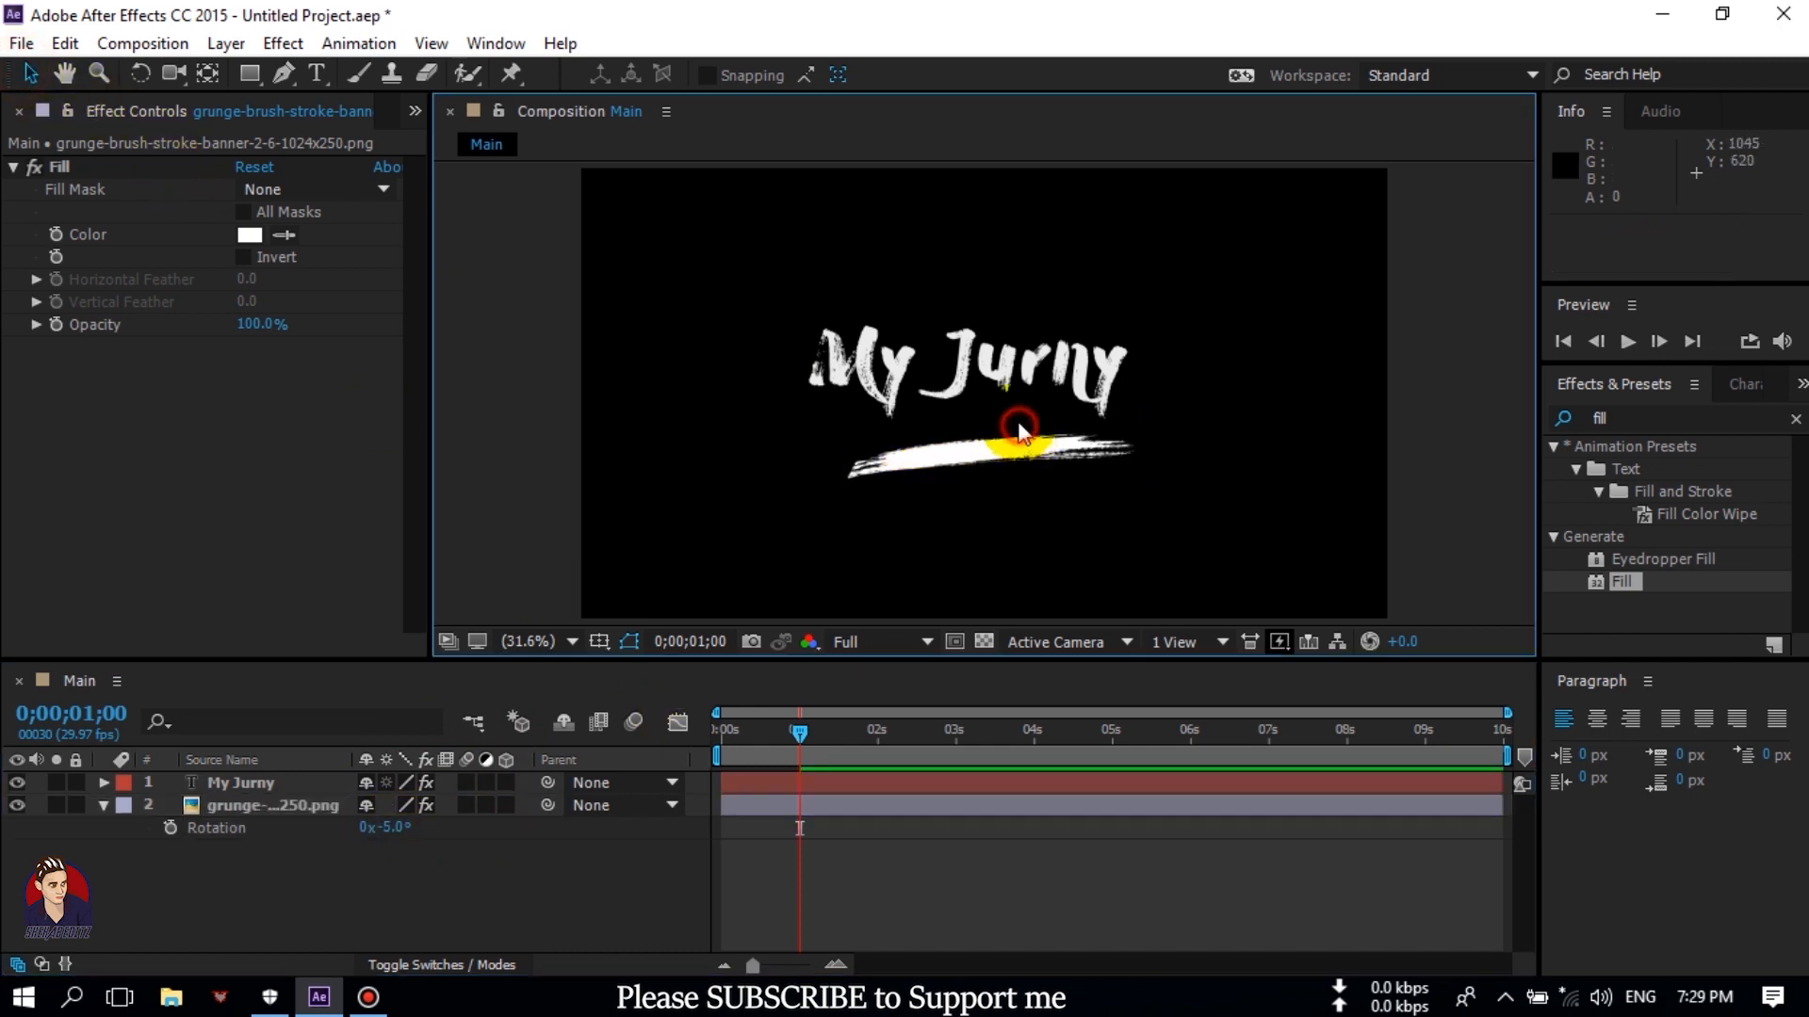
pyautogui.click(1013, 418)
pyautogui.click(1009, 449)
pyautogui.moveTo(1009, 450); pyautogui.dragTo(998, 430)
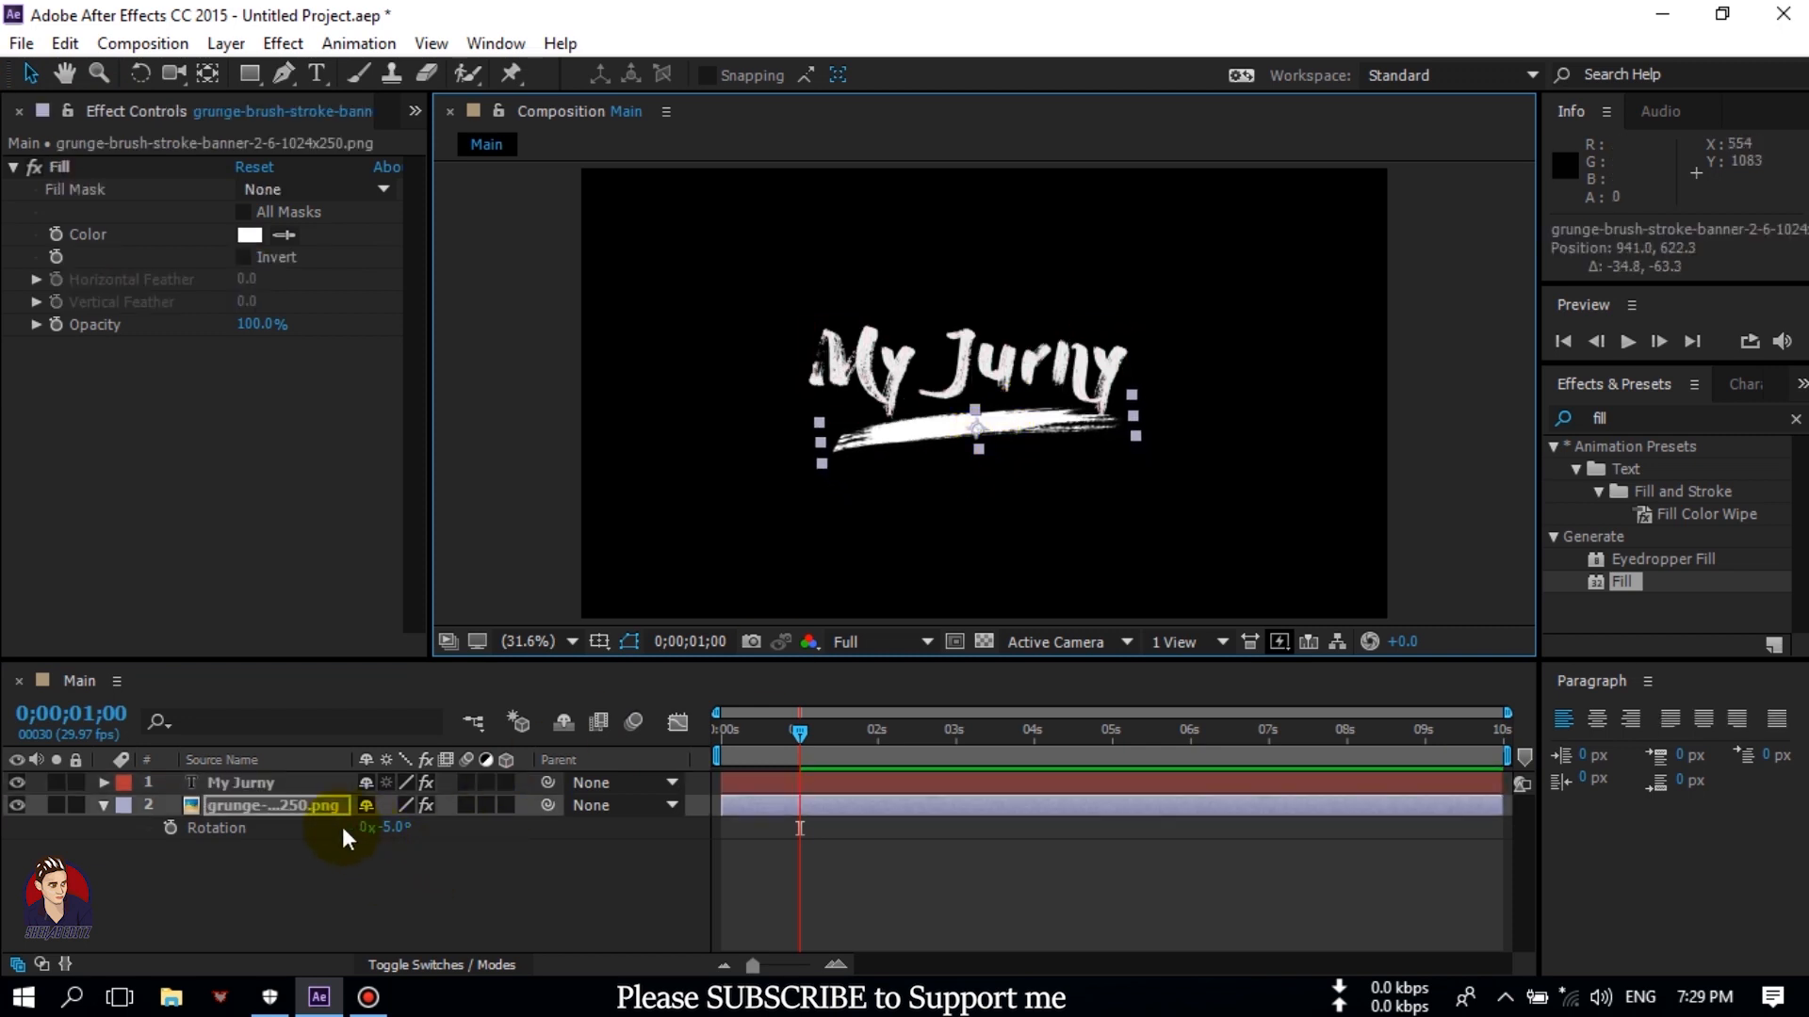
# Scale the brush stroke proportionally to 55.0, 29.4% and reposition it under the text at about 957, 619.
pyautogui.click(264, 806)
pyautogui.press('s')
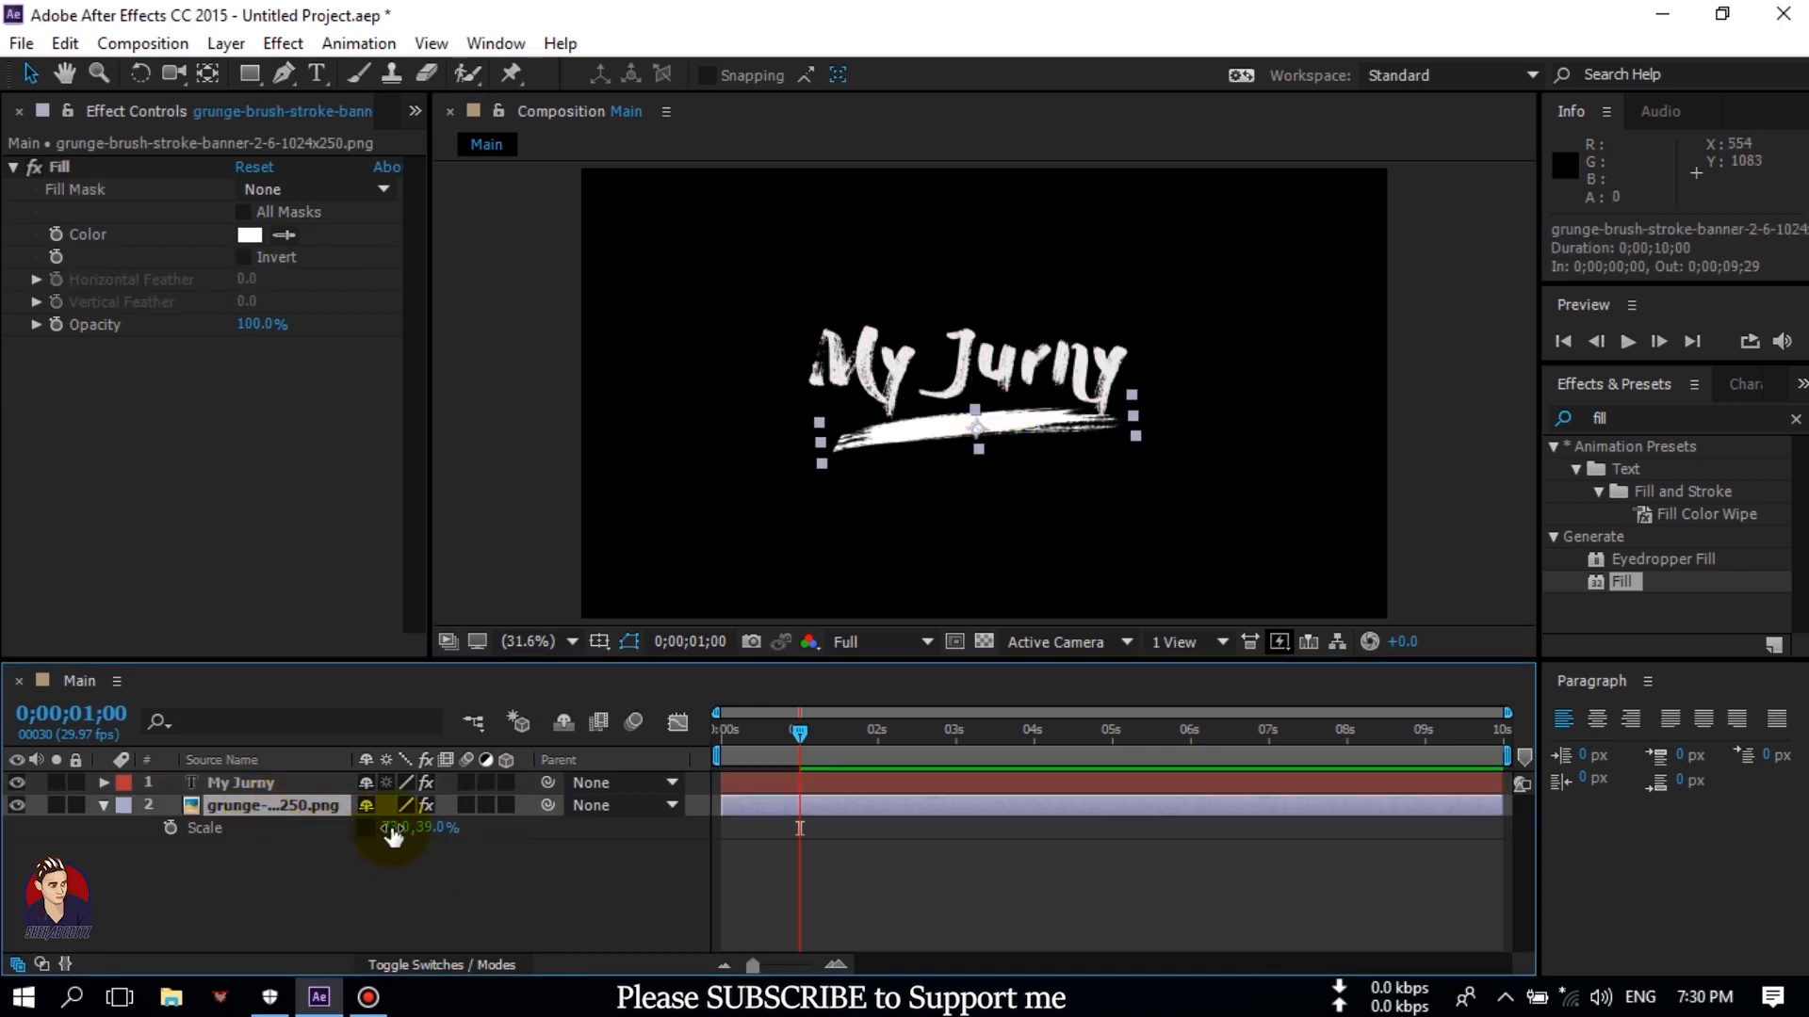
pyautogui.moveTo(391, 829); pyautogui.dragTo(377, 828)
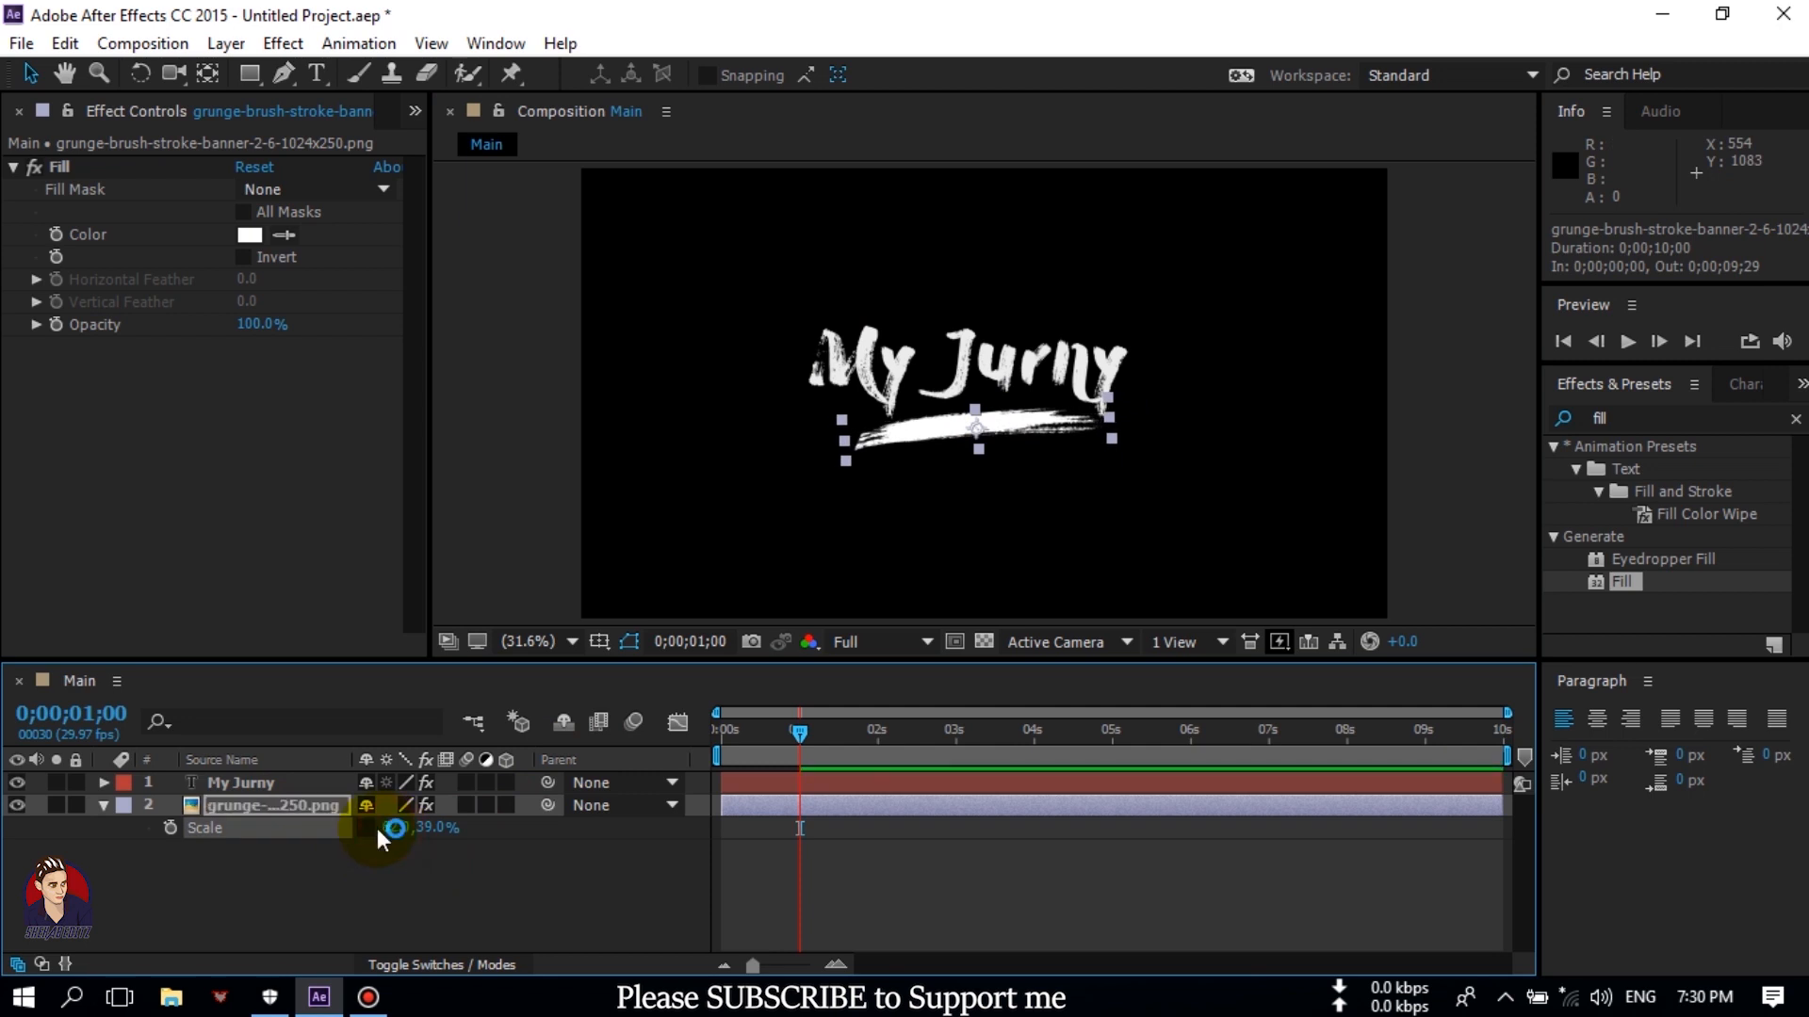
pyautogui.hotkey('ctrl', 'z')
pyautogui.moveTo(388, 827); pyautogui.dragTo(366, 829)
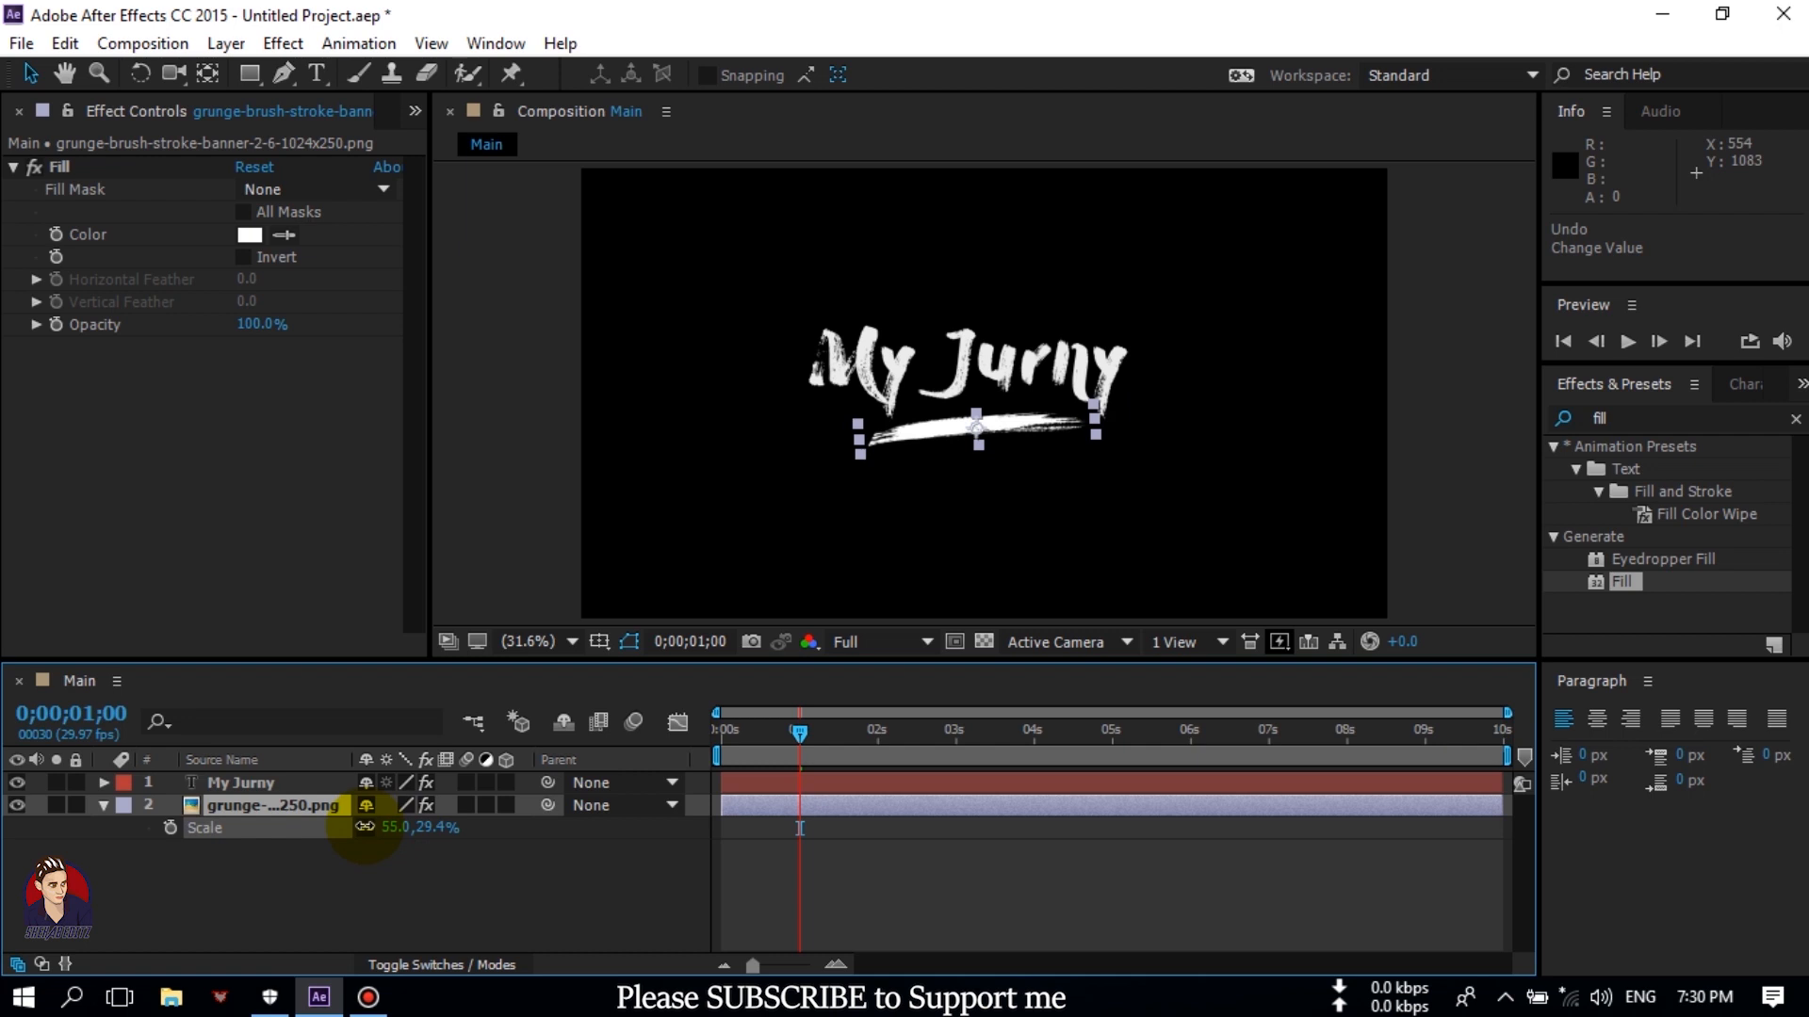
pyautogui.click(453, 919)
pyautogui.moveTo(927, 429); pyautogui.dragTo(932, 429)
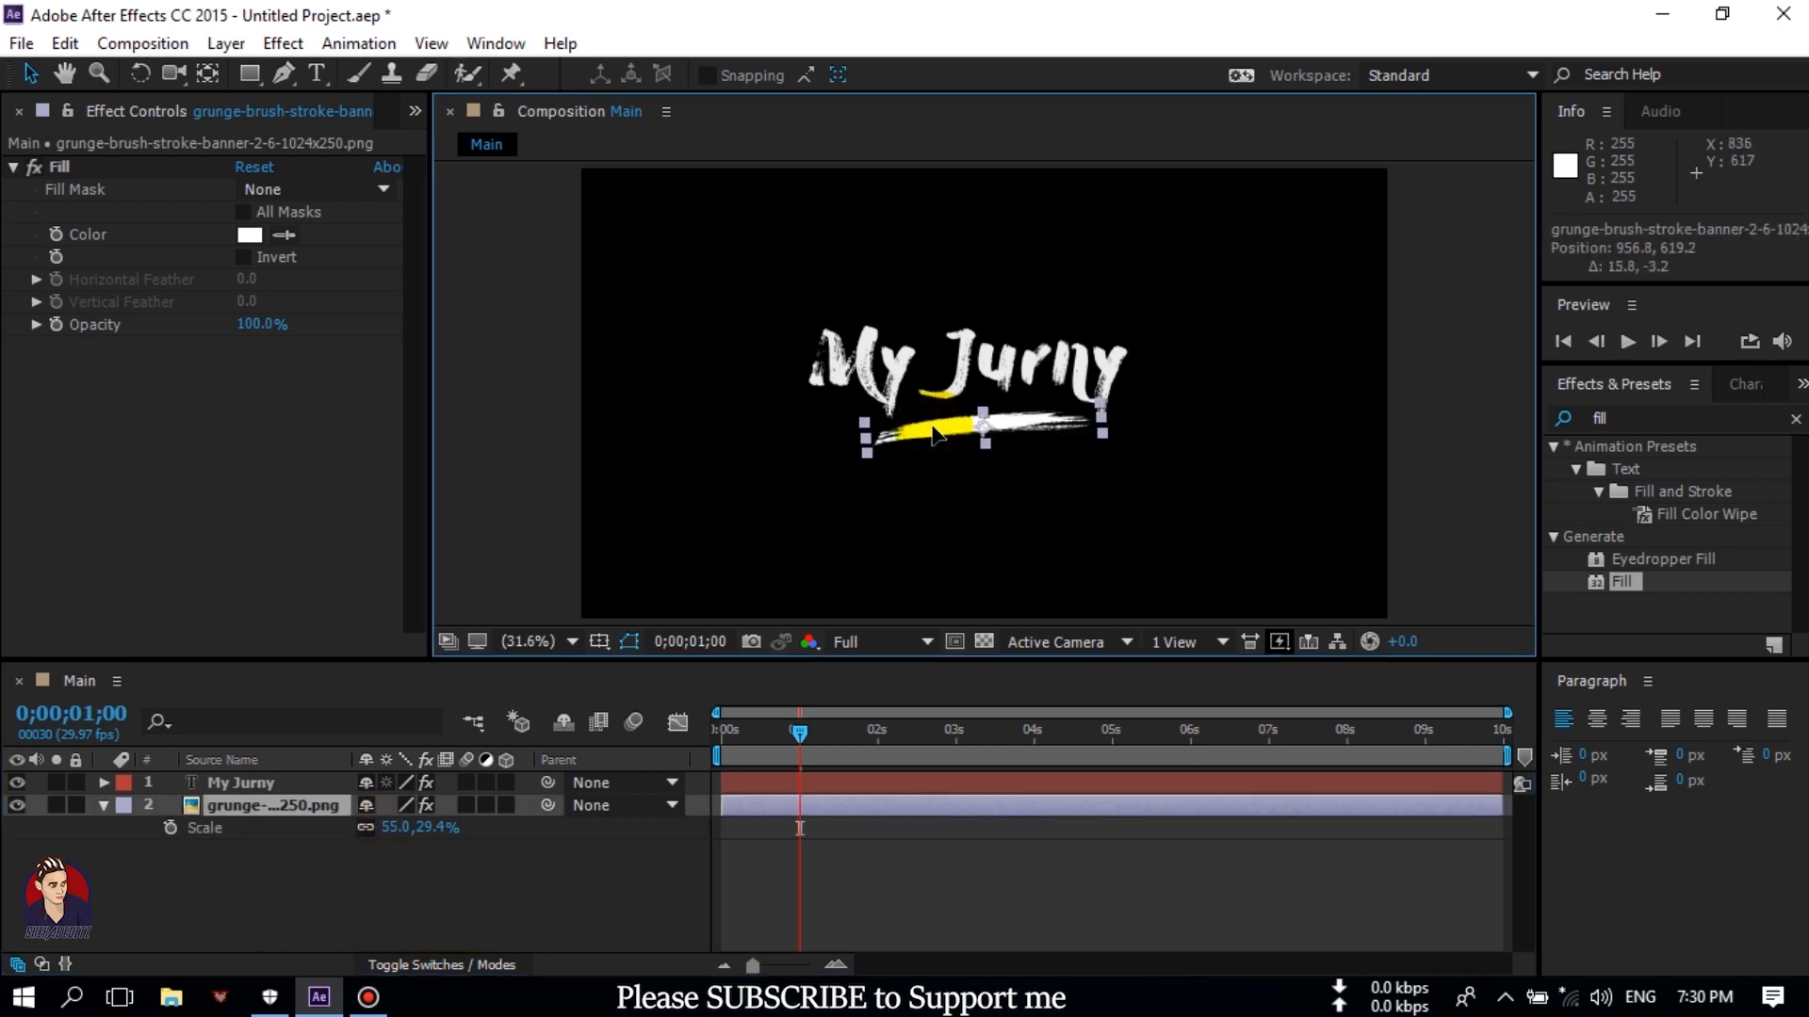
pyautogui.click(535, 925)
pyautogui.click(104, 806)
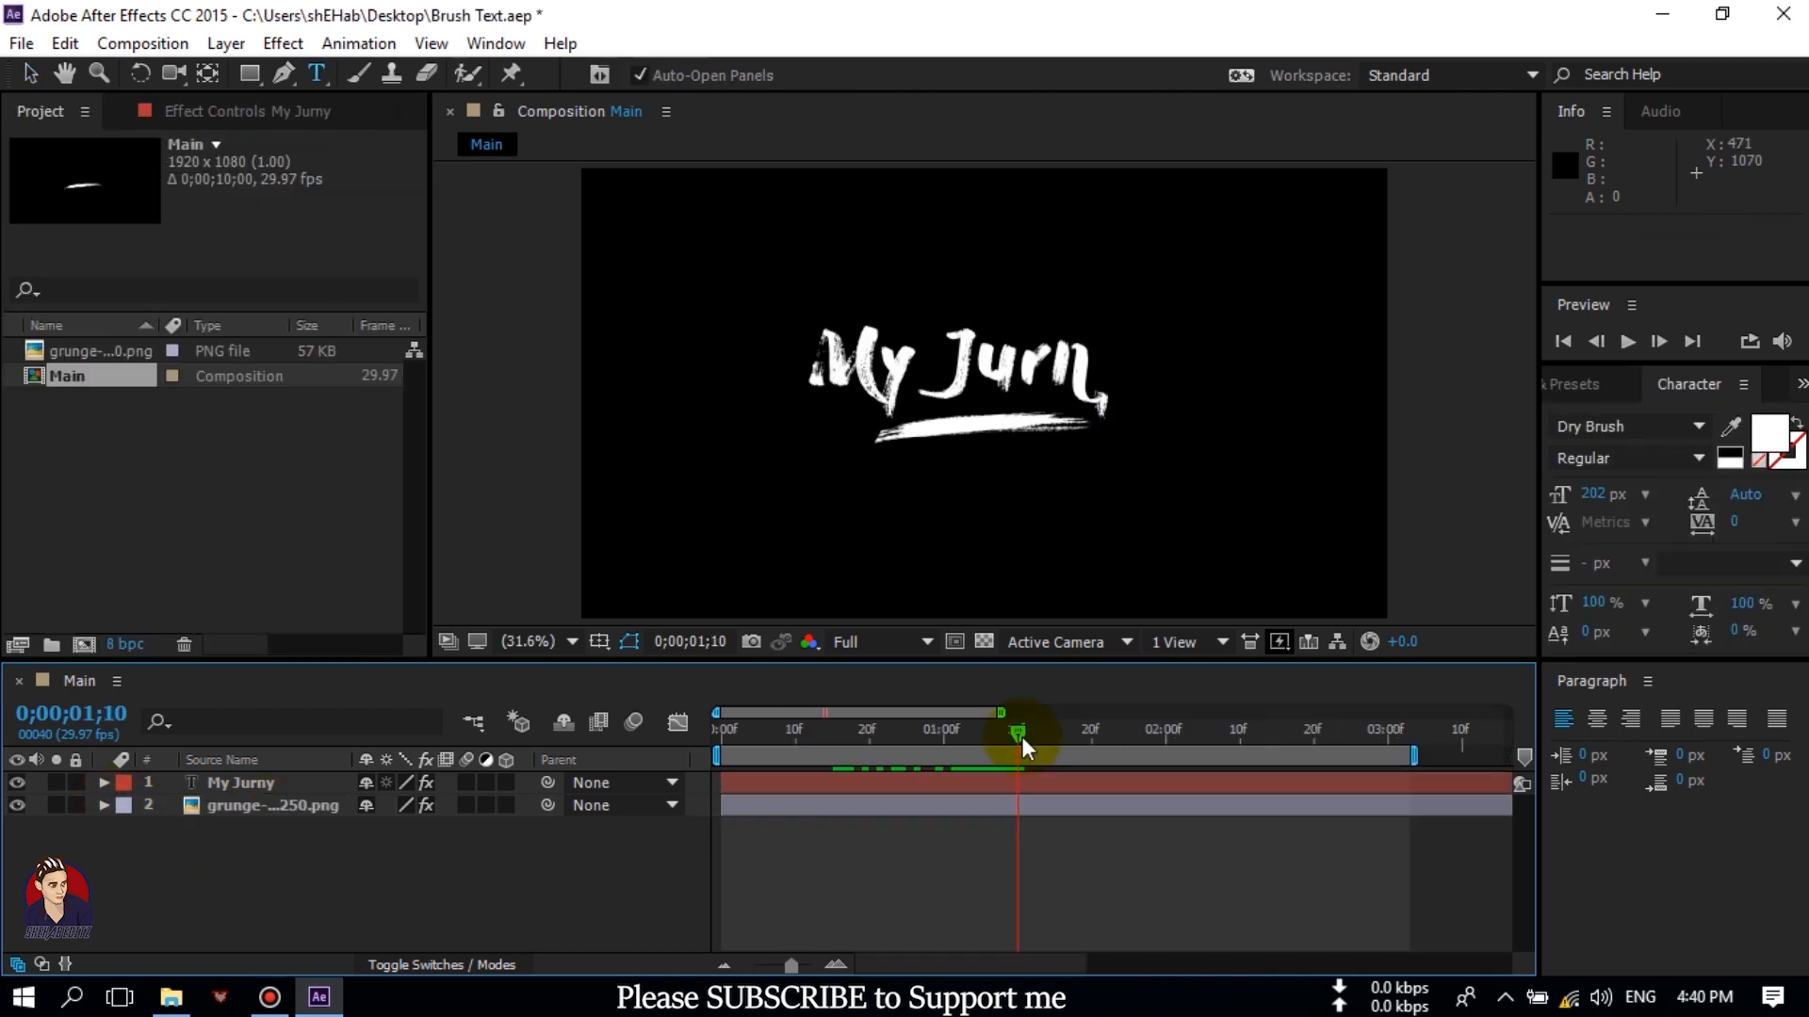
# At 0;00;01;15, draw an open, slightly curved mask path with the Pen tool along the full length of the brush stroke underline.
pyautogui.moveTo(1021, 737); pyautogui.dragTo(1083, 741)
pyautogui.moveTo(1022, 739); pyautogui.dragTo(1053, 738)
pyautogui.click(1053, 799)
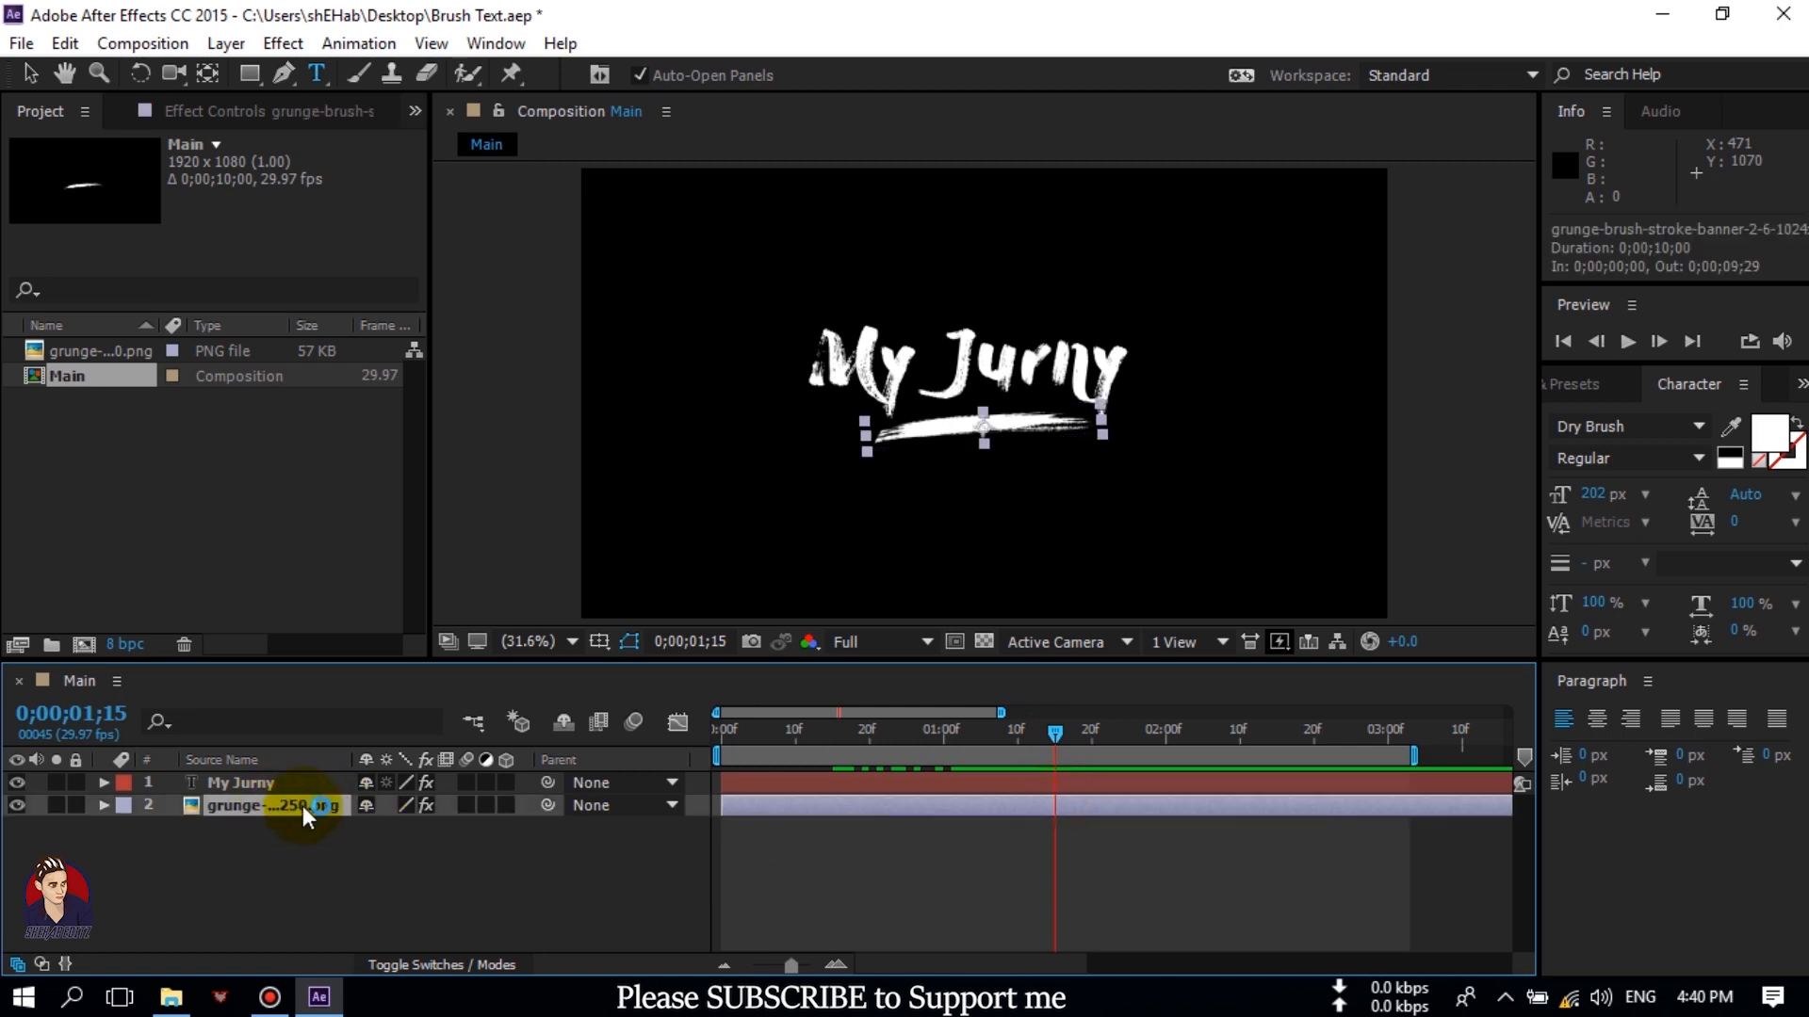
pyautogui.click(281, 74)
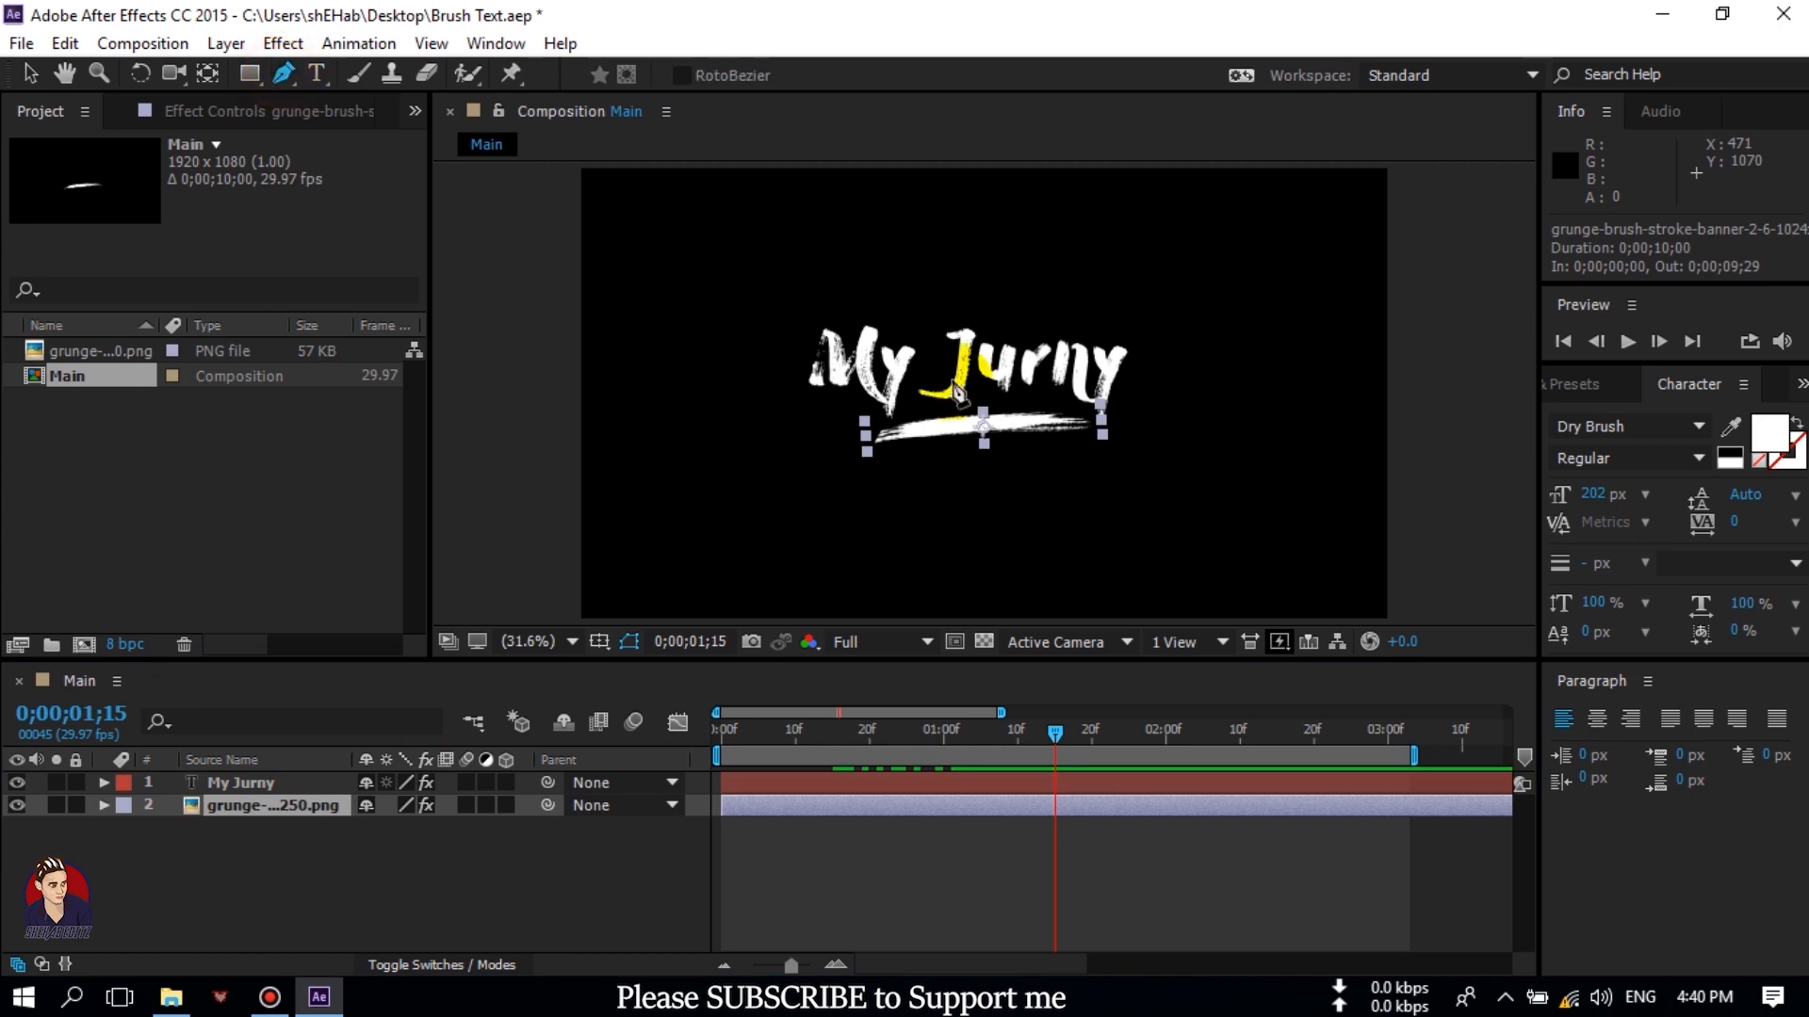
pyautogui.scroll(1, 939, 420)
pyautogui.scroll(3, 939, 419)
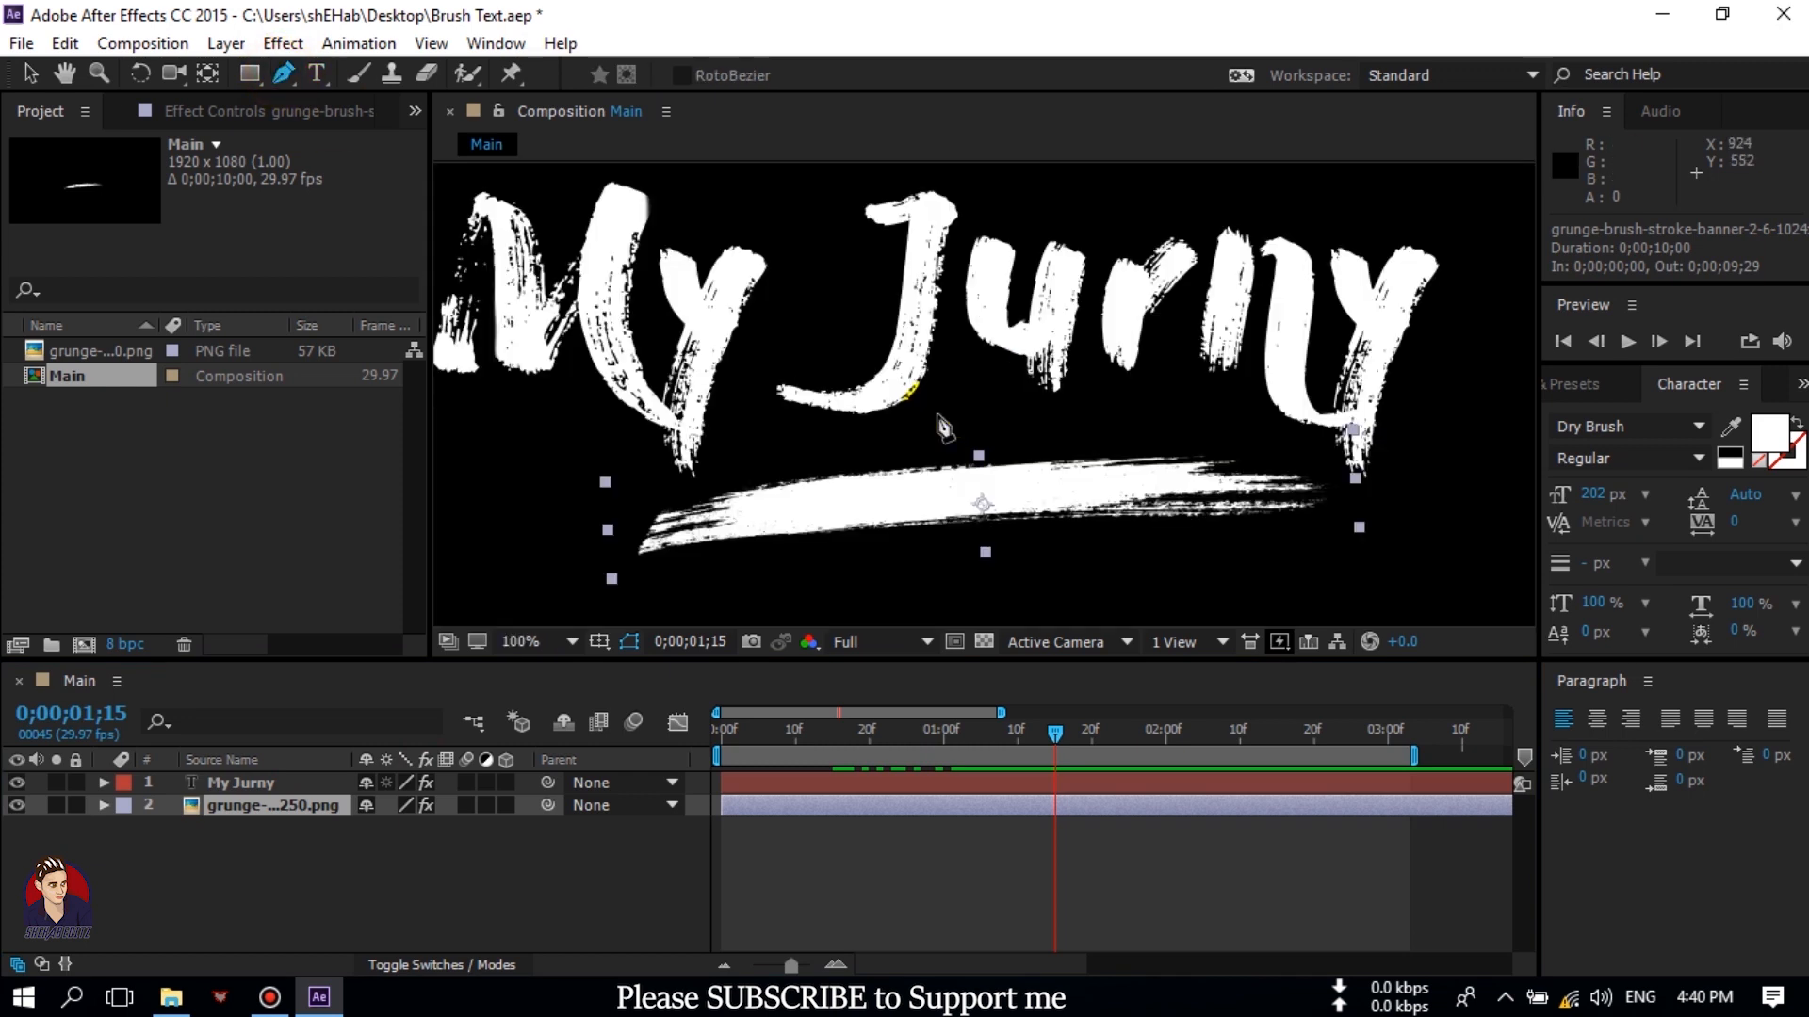
pyautogui.click(584, 546)
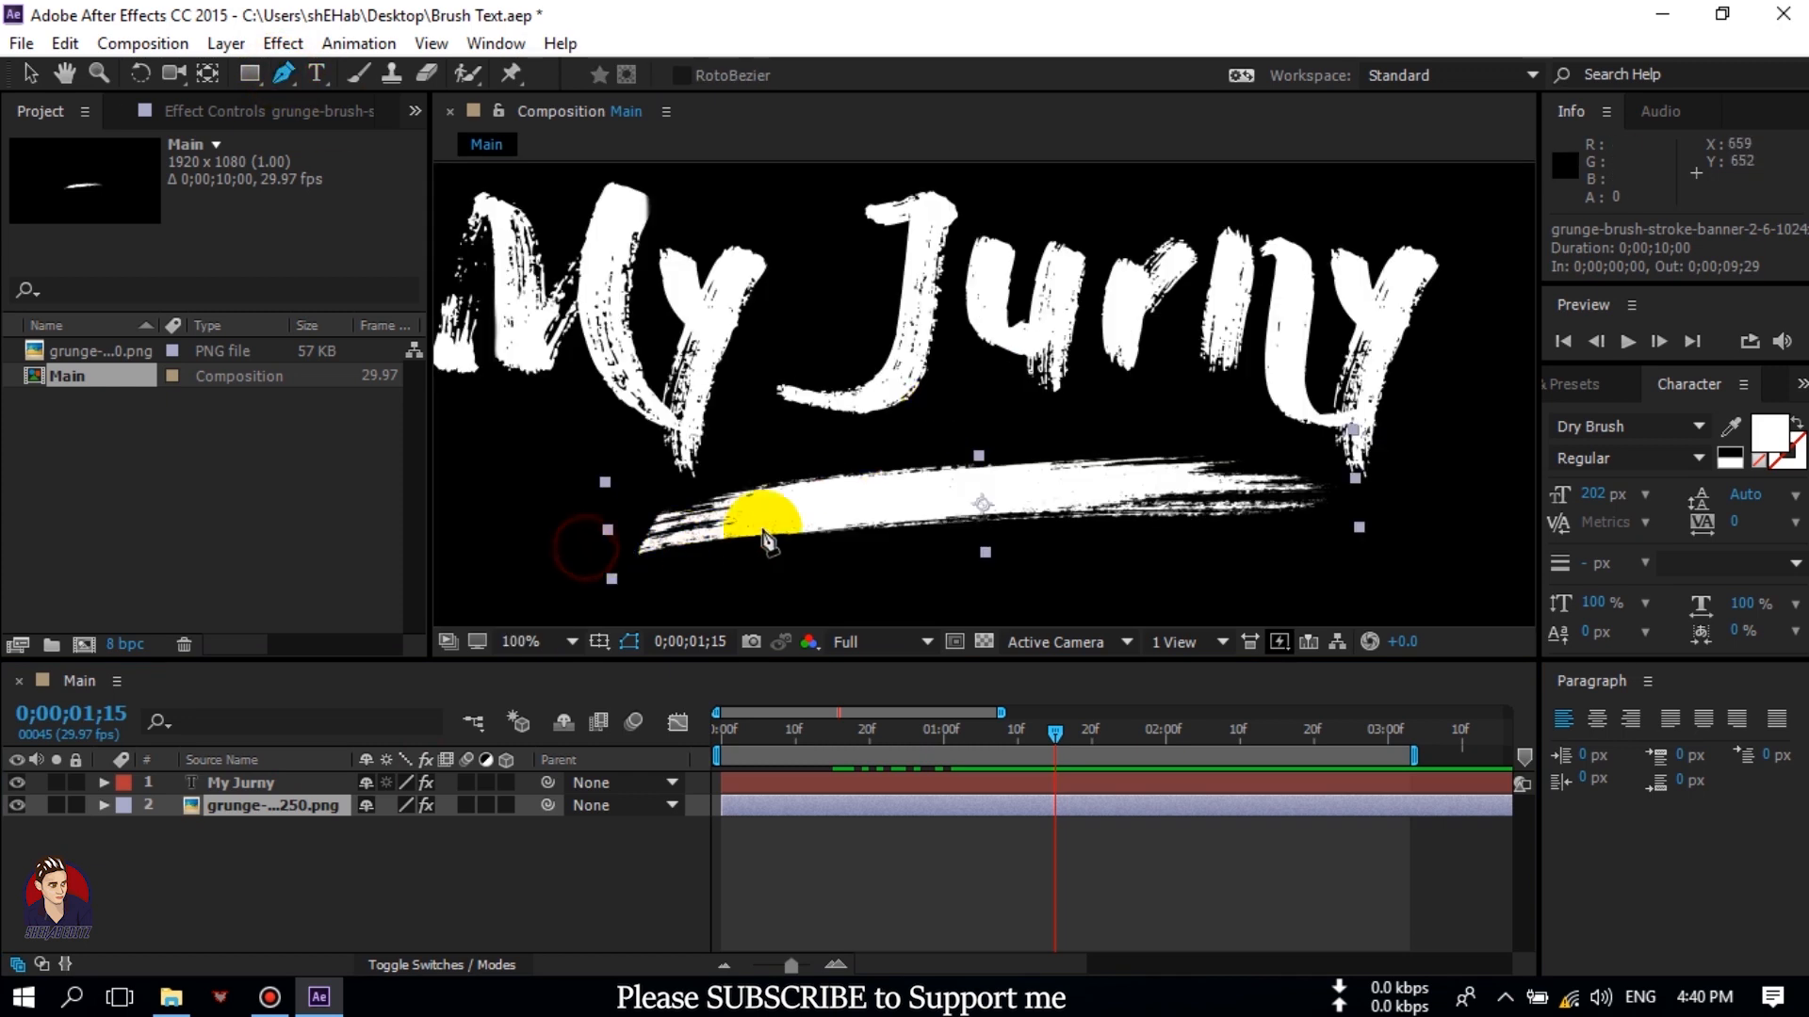
pyautogui.moveTo(1355, 490); pyautogui.dragTo(904, 460)
pyautogui.click(283, 812)
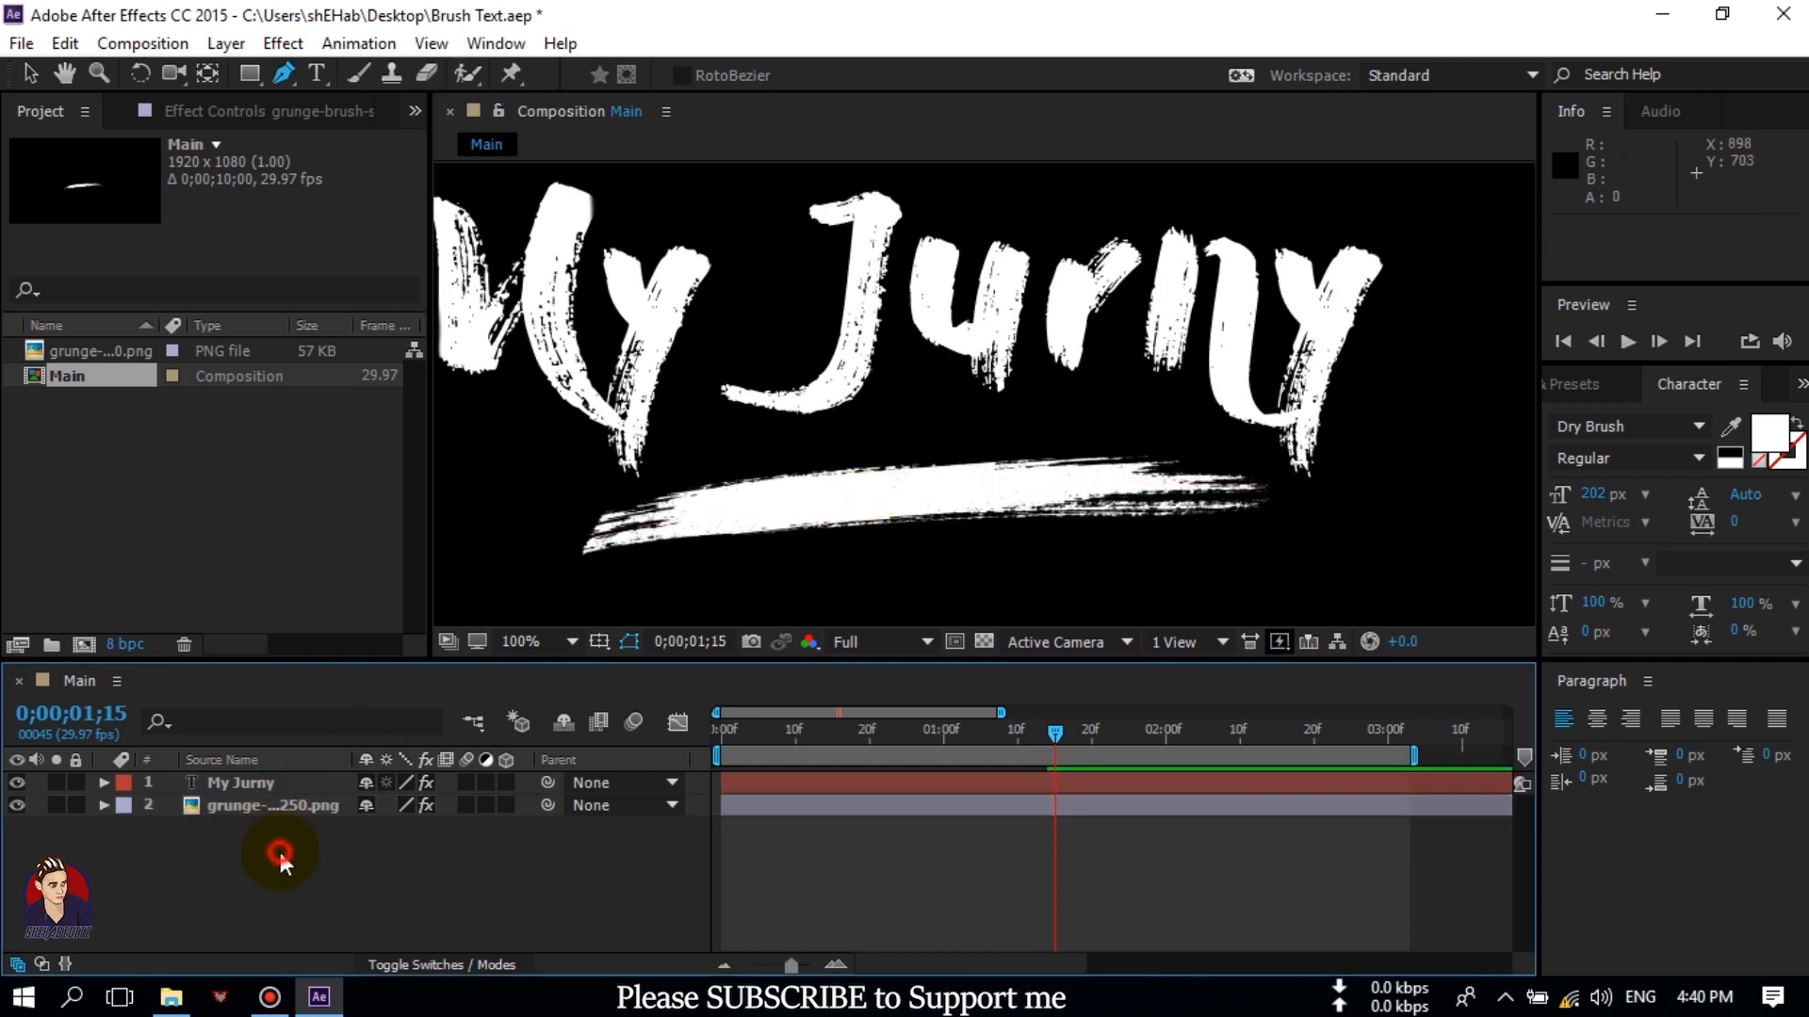
pyautogui.click(242, 811)
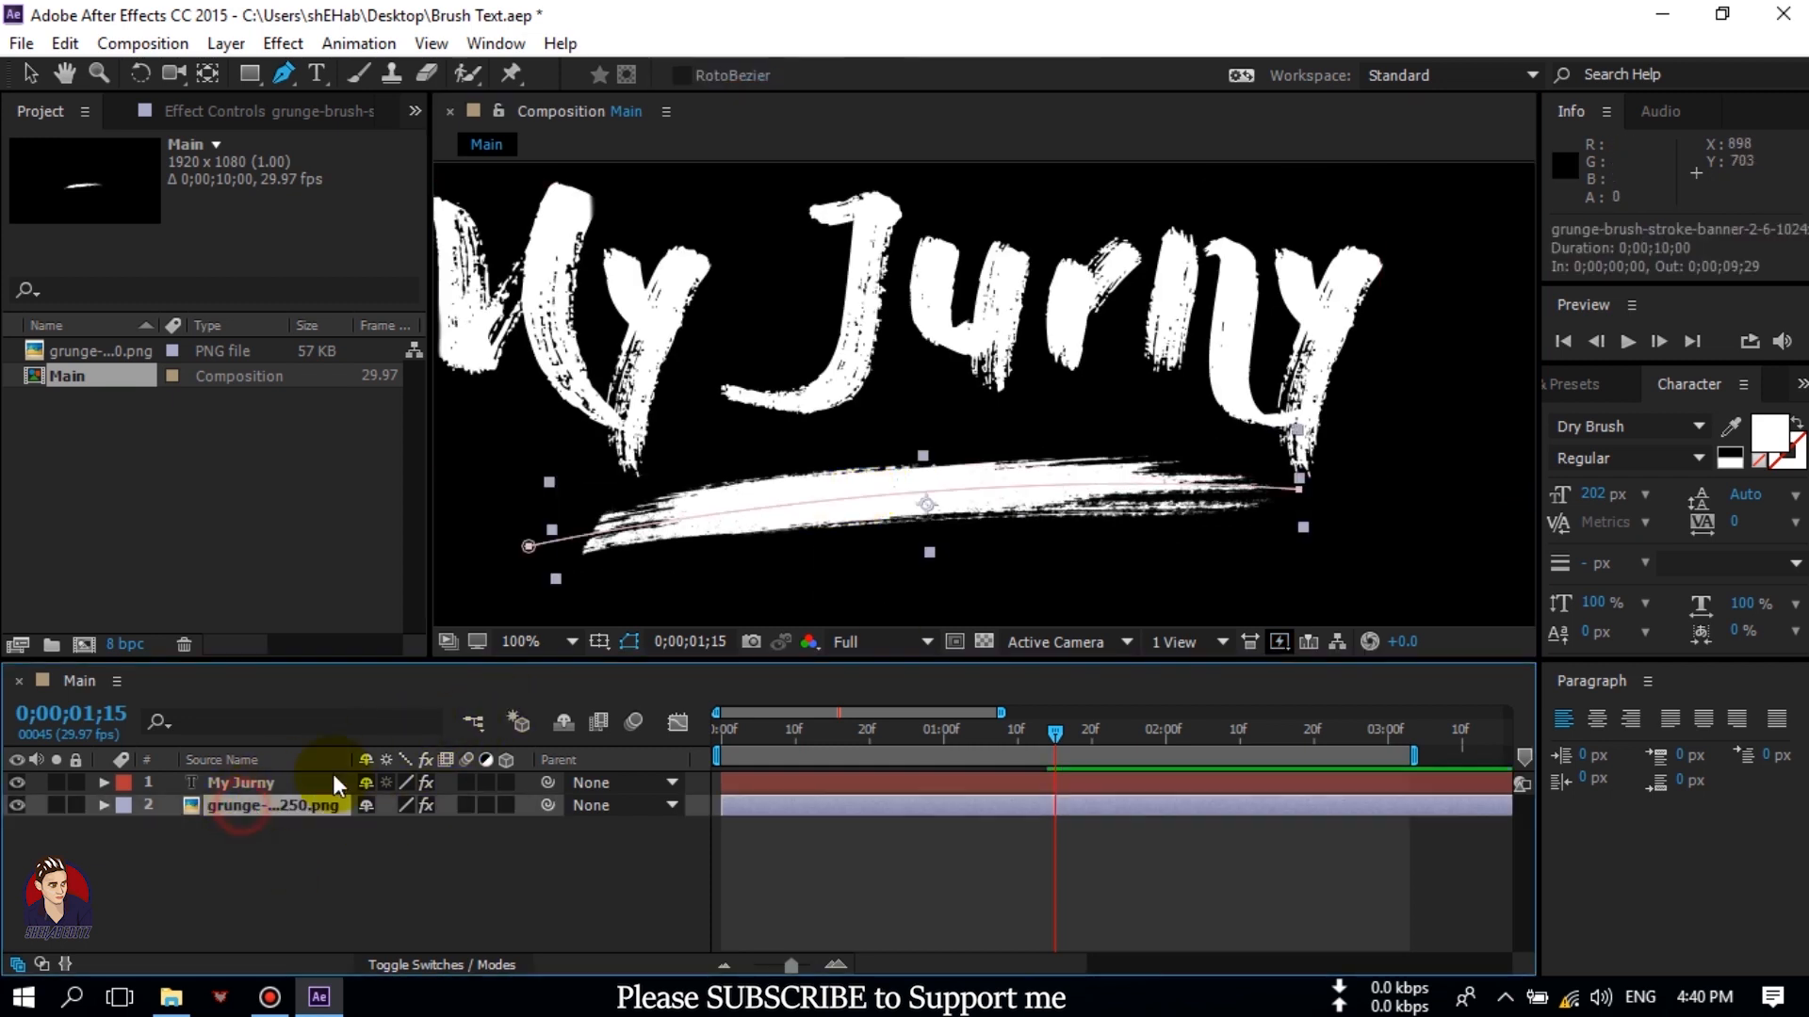
# Find the Stroke effect under Generate and apply it to the grunge brush stroke layer.
pyautogui.click(523, 644)
pyautogui.click(629, 187)
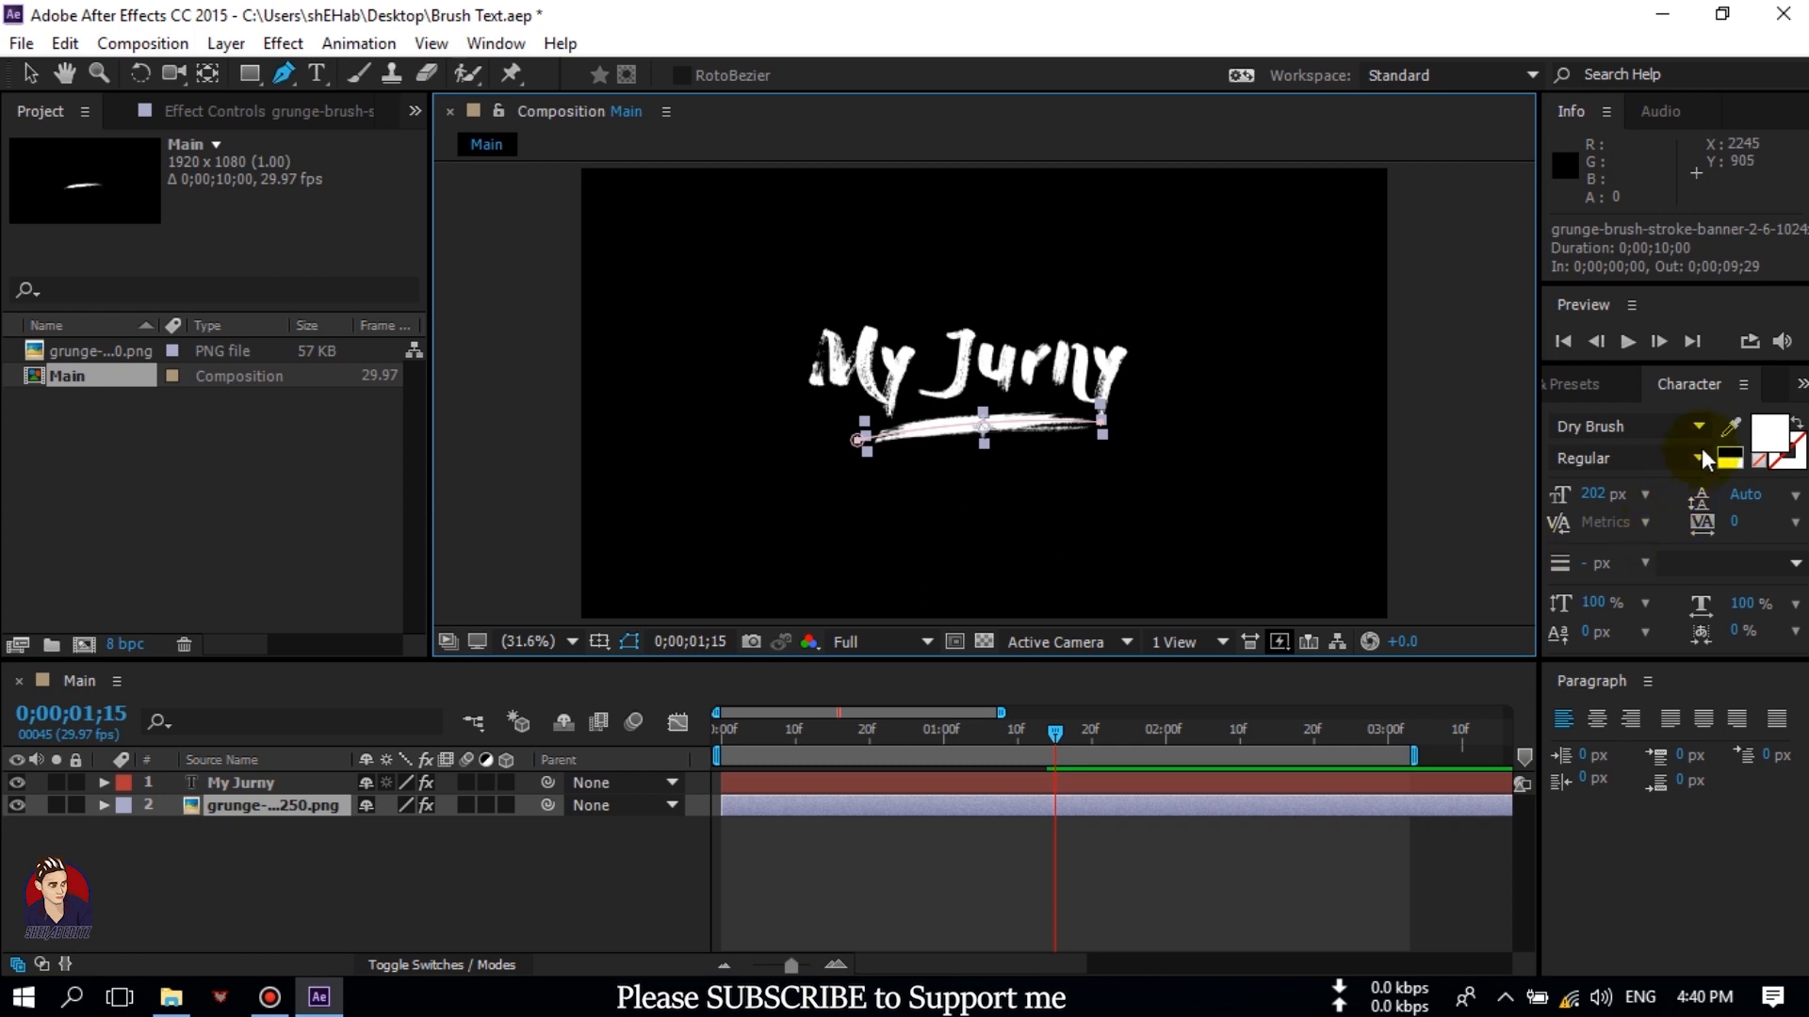
pyautogui.click(1579, 386)
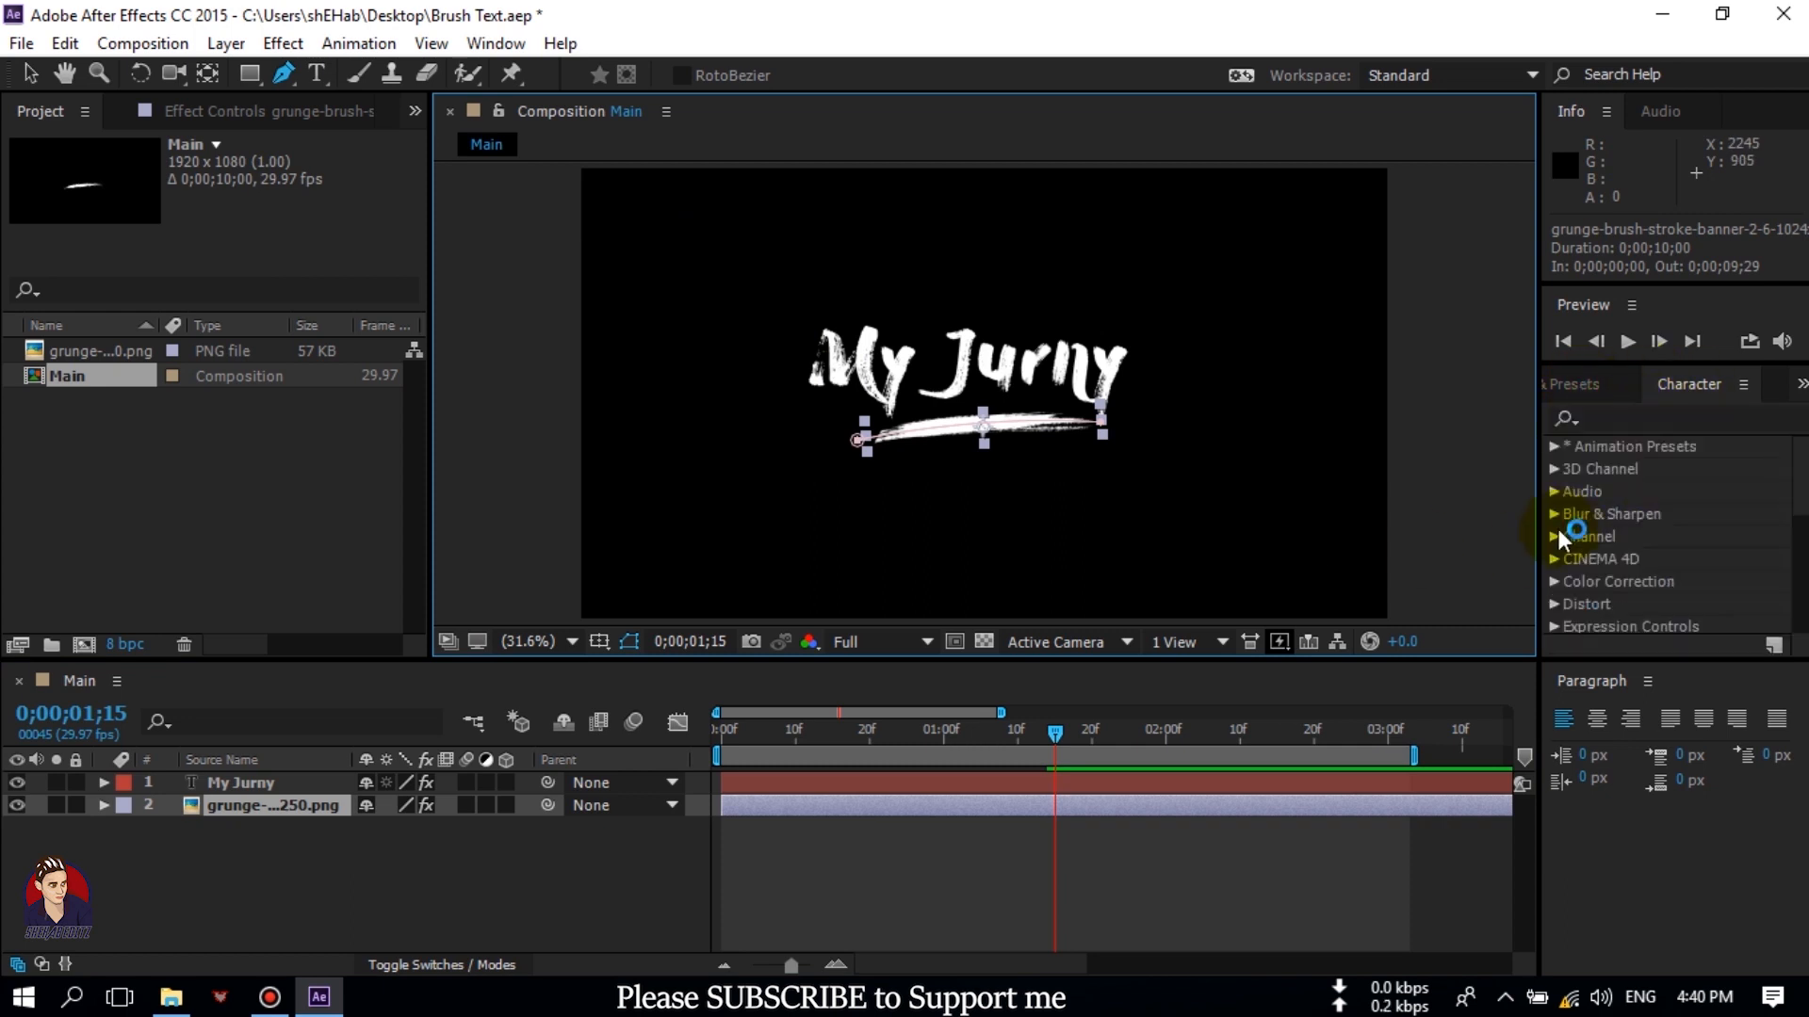
pyautogui.click(1619, 417)
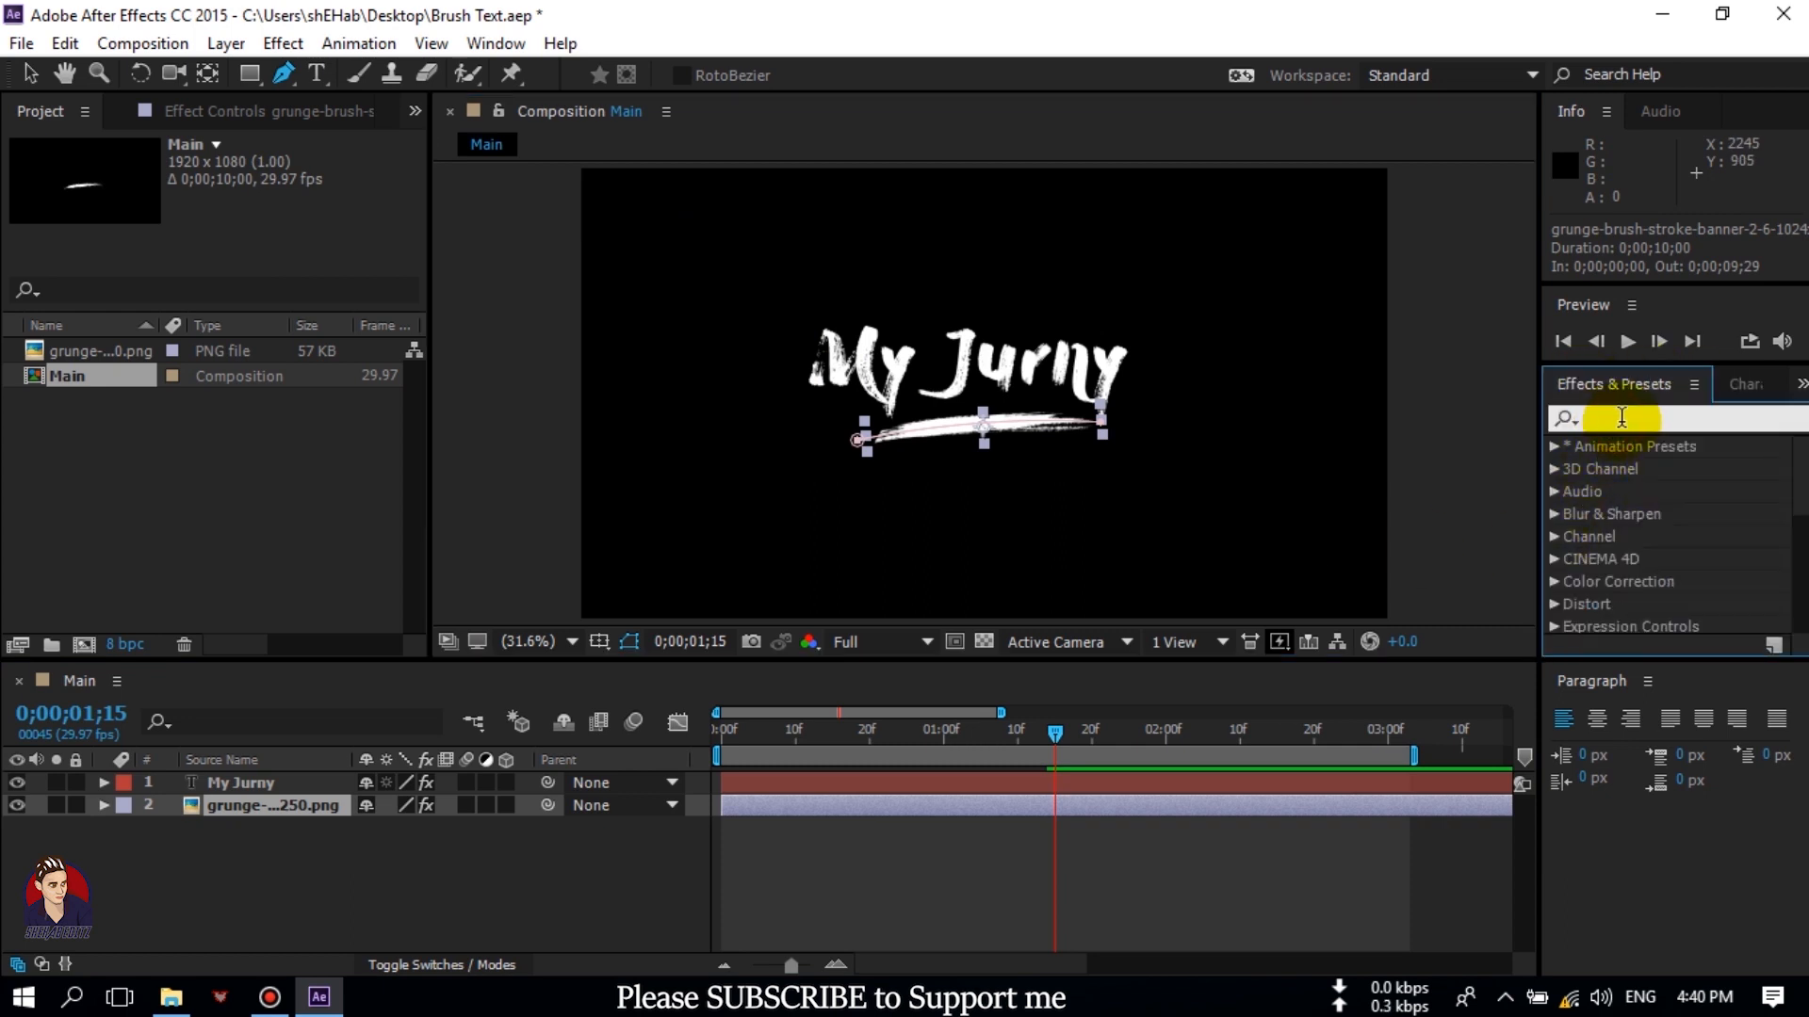
pyautogui.write('strokr')
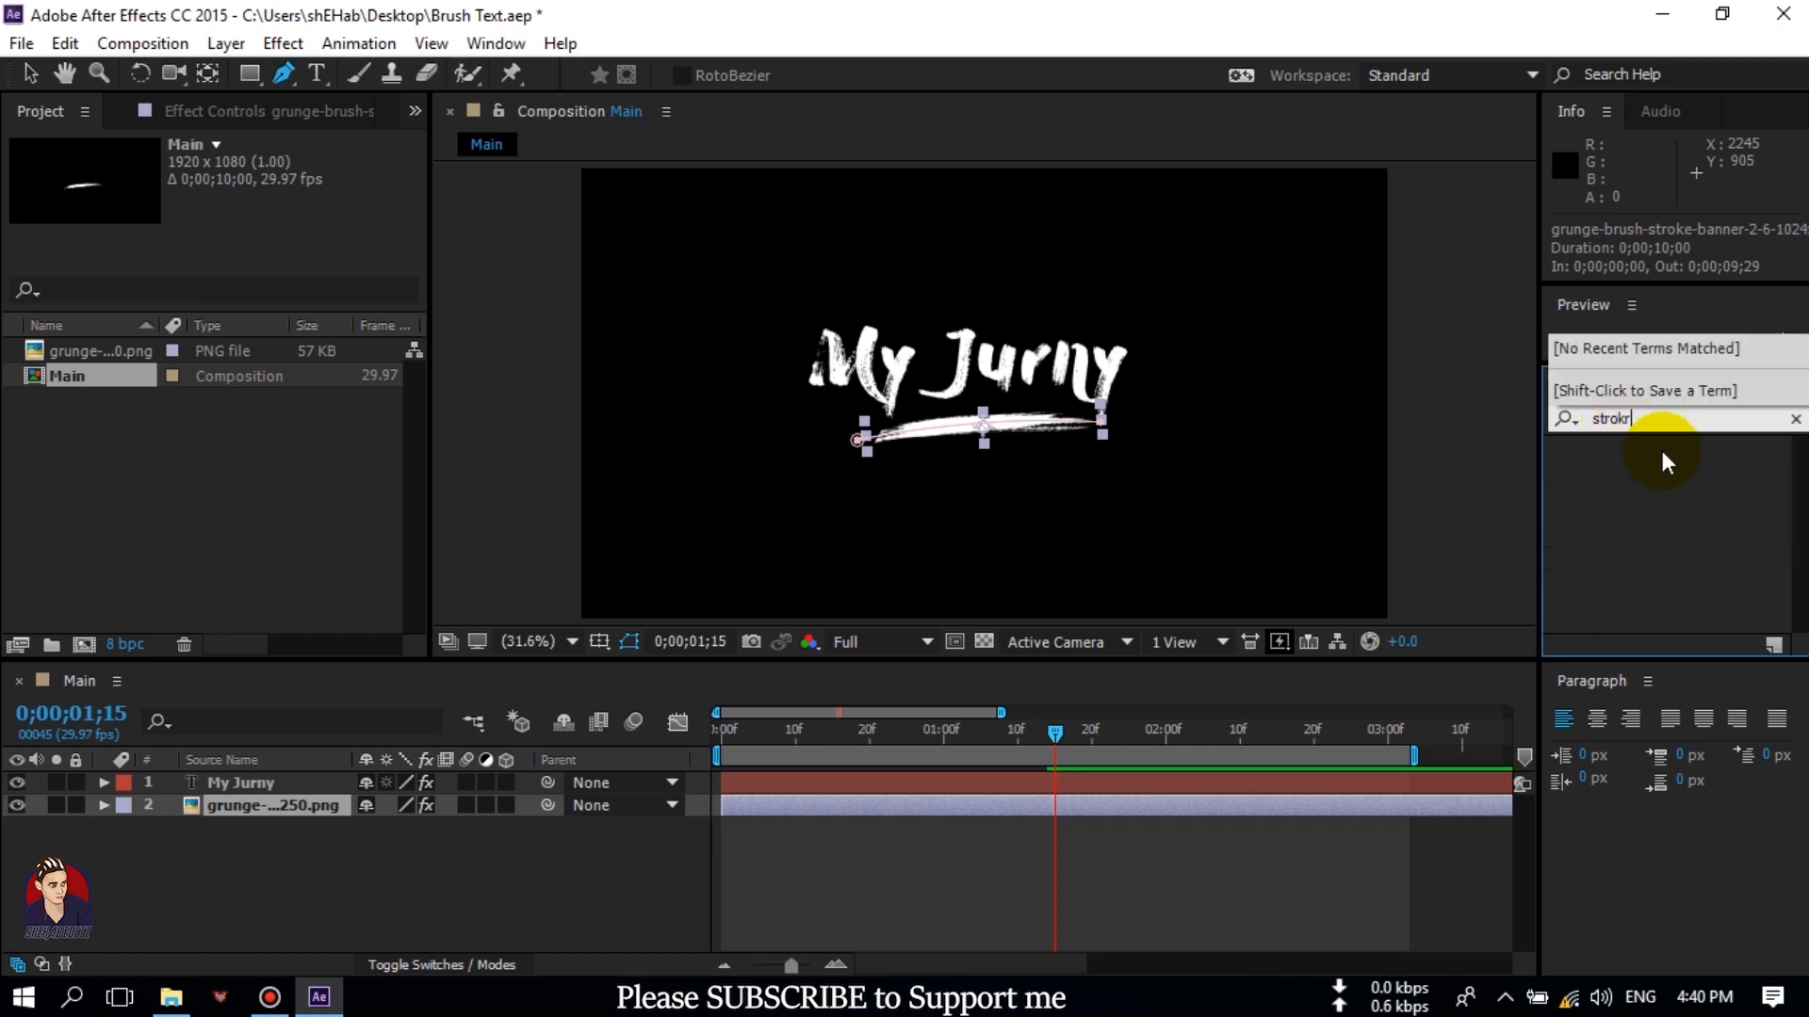
pyautogui.press('BackSpace')
pyautogui.scroll(-3, 1675, 514)
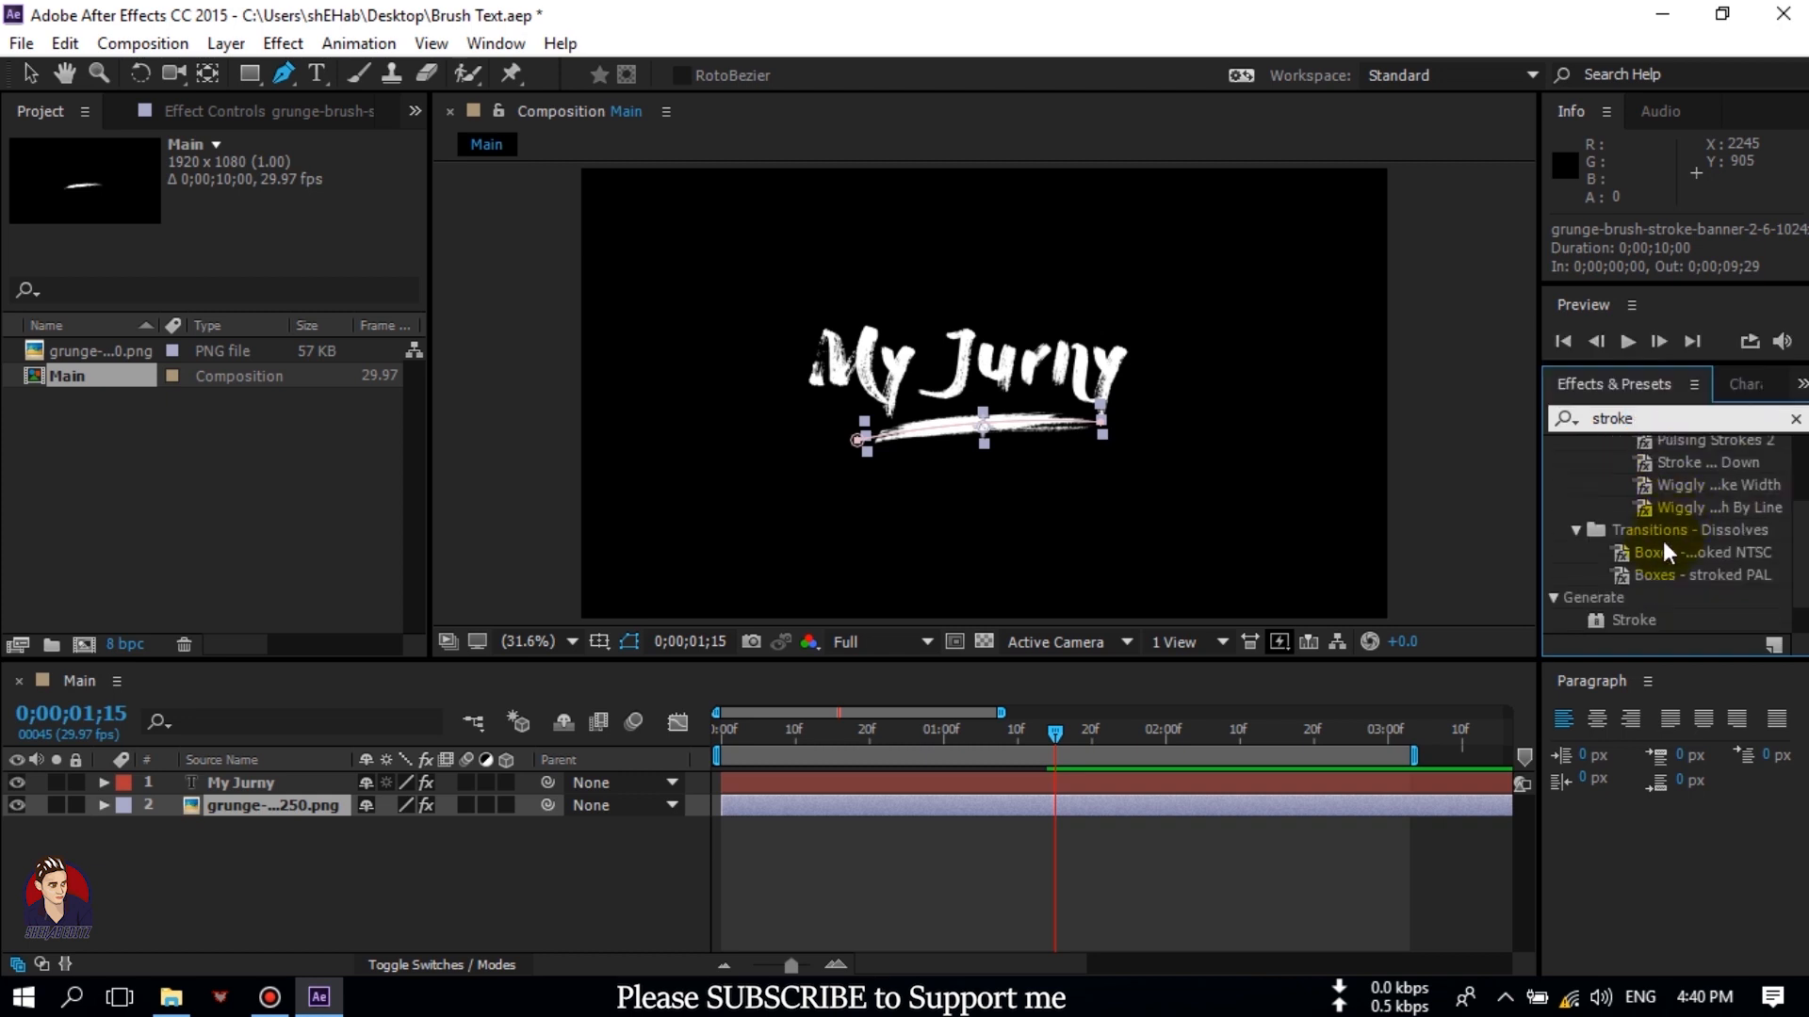
pyautogui.click(1603, 620)
pyautogui.moveTo(238, 808); pyautogui.dragTo(238, 808)
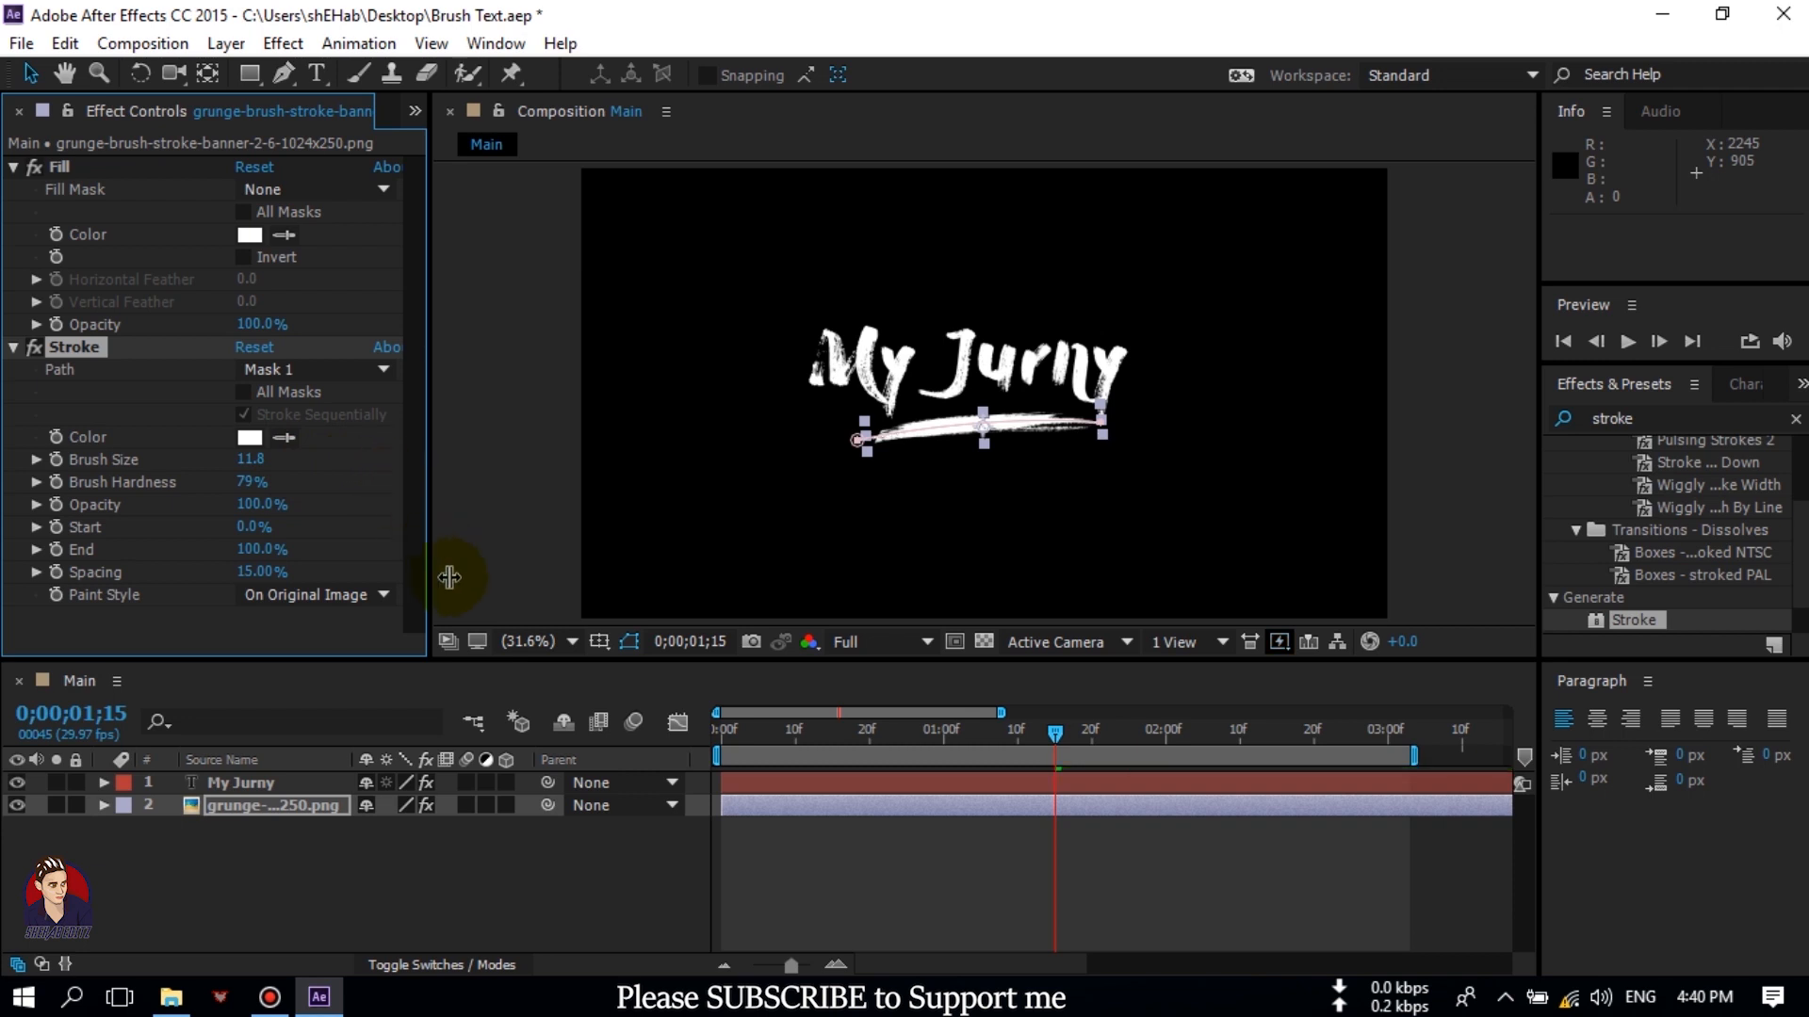
# Increase the Stroke effect's Brush Size to 99.5 so that it fully covers the brush stroke underline.
pyautogui.click(370, 845)
pyautogui.scroll(1, 940, 497)
pyautogui.scroll(3, 942, 495)
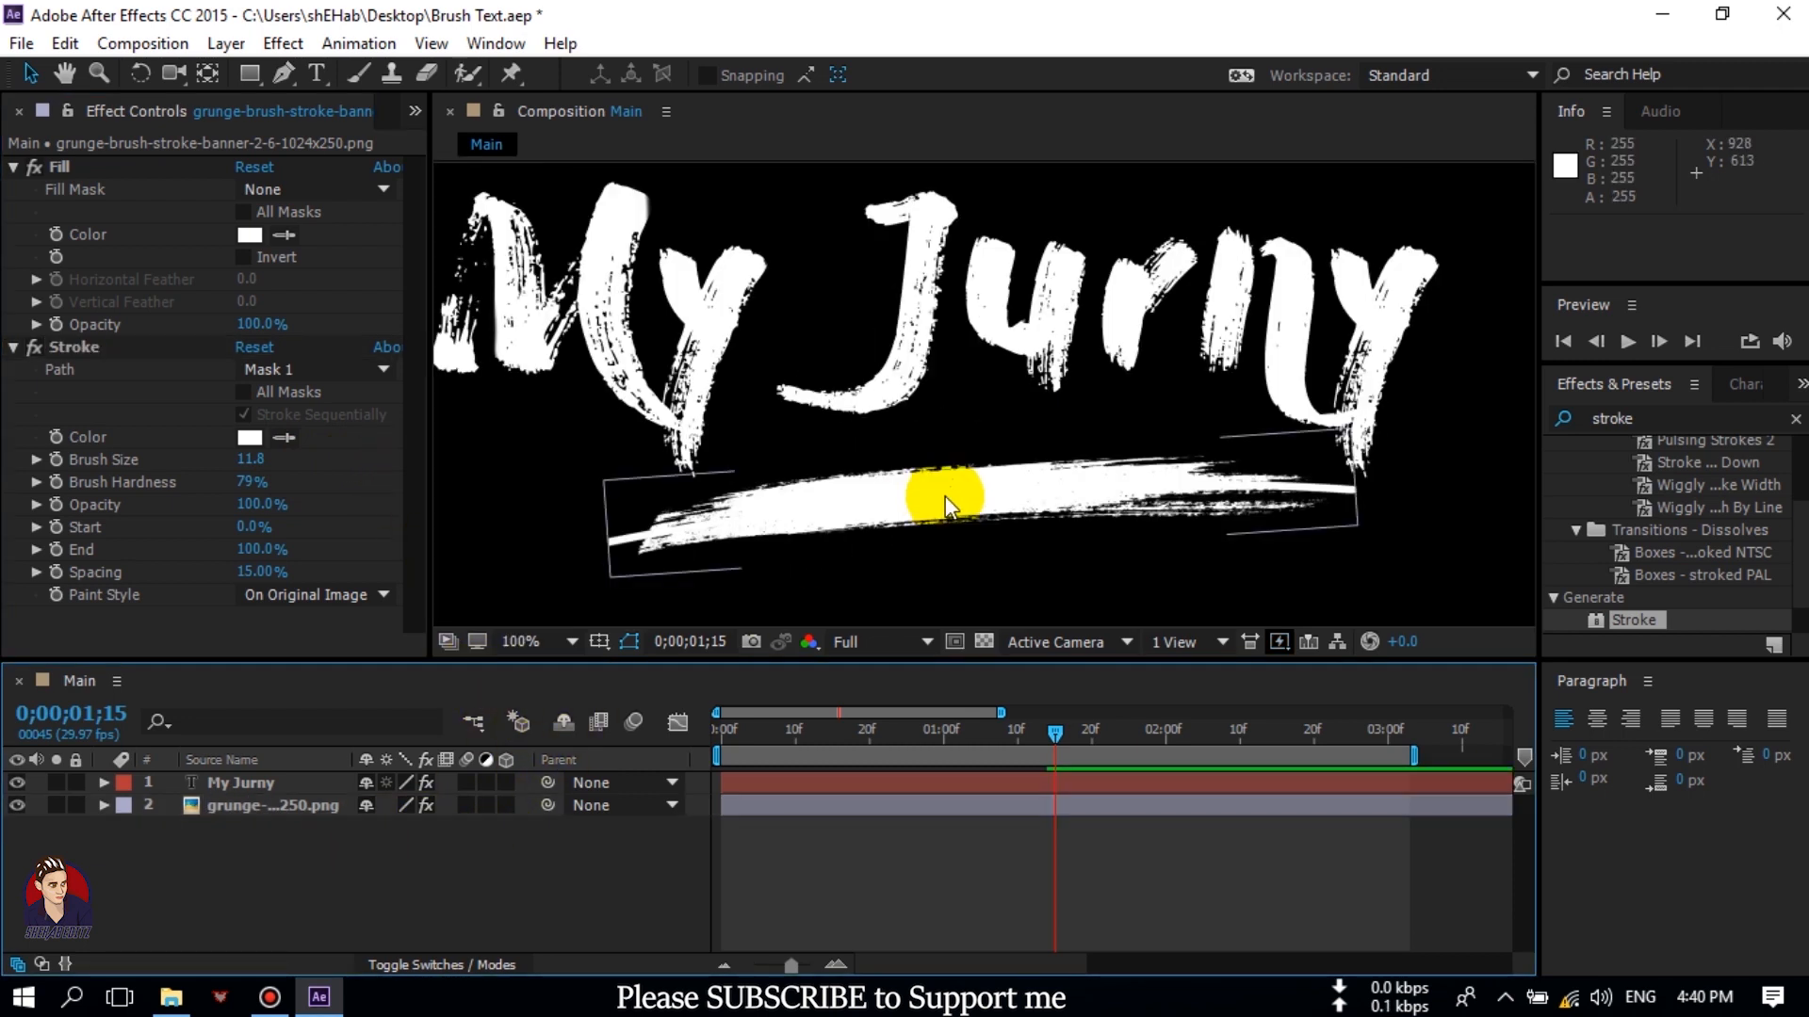
pyautogui.moveTo(257, 460)
pyautogui.mouseDown()
pyautogui.moveTo(249, 490)
pyautogui.moveTo(385, 459)
pyautogui.mouseUp()
pyautogui.click(258, 463)
pyautogui.moveTo(249, 463)
pyautogui.mouseDown()
pyautogui.moveTo(689, 429)
pyautogui.moveTo(698, 460)
pyautogui.moveTo(379, 507)
pyautogui.mouseUp()
pyautogui.moveTo(259, 464); pyautogui.dragTo(541, 465)
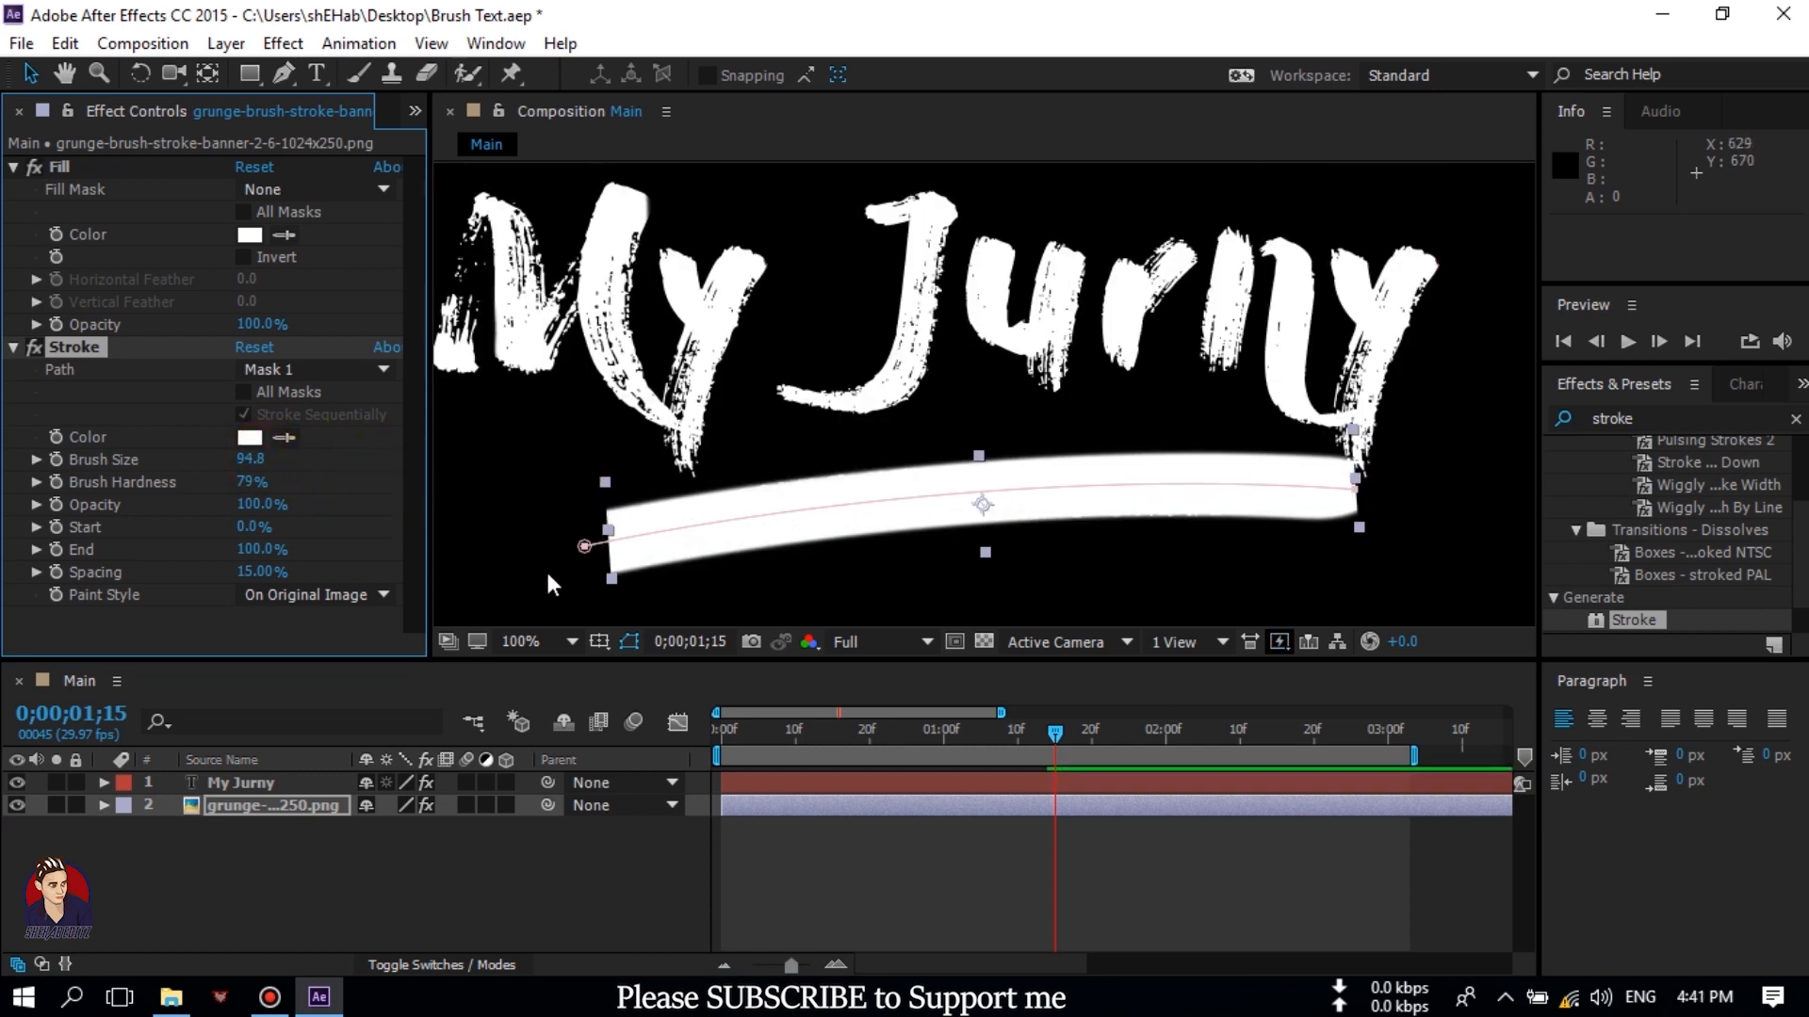
pyautogui.moveTo(250, 459)
pyautogui.mouseDown()
pyautogui.moveTo(323, 464)
pyautogui.moveTo(343, 492)
pyautogui.mouseUp()
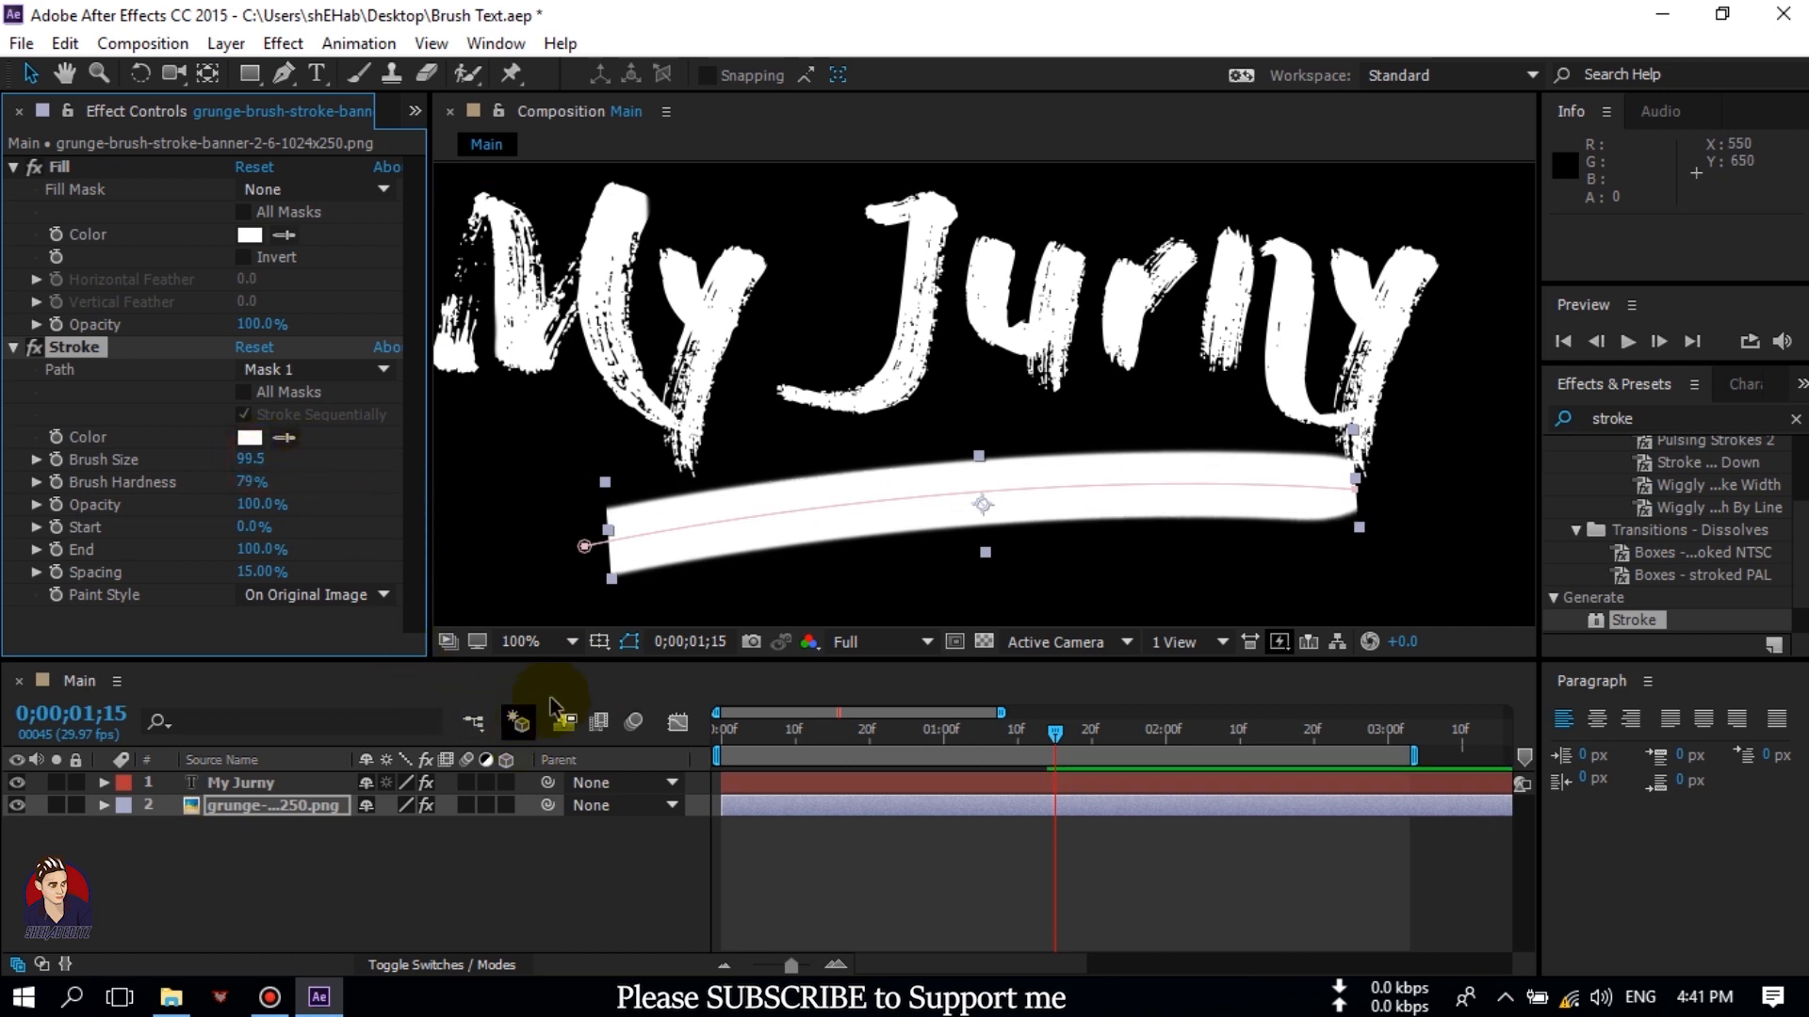
pyautogui.click(547, 645)
pyautogui.click(585, 190)
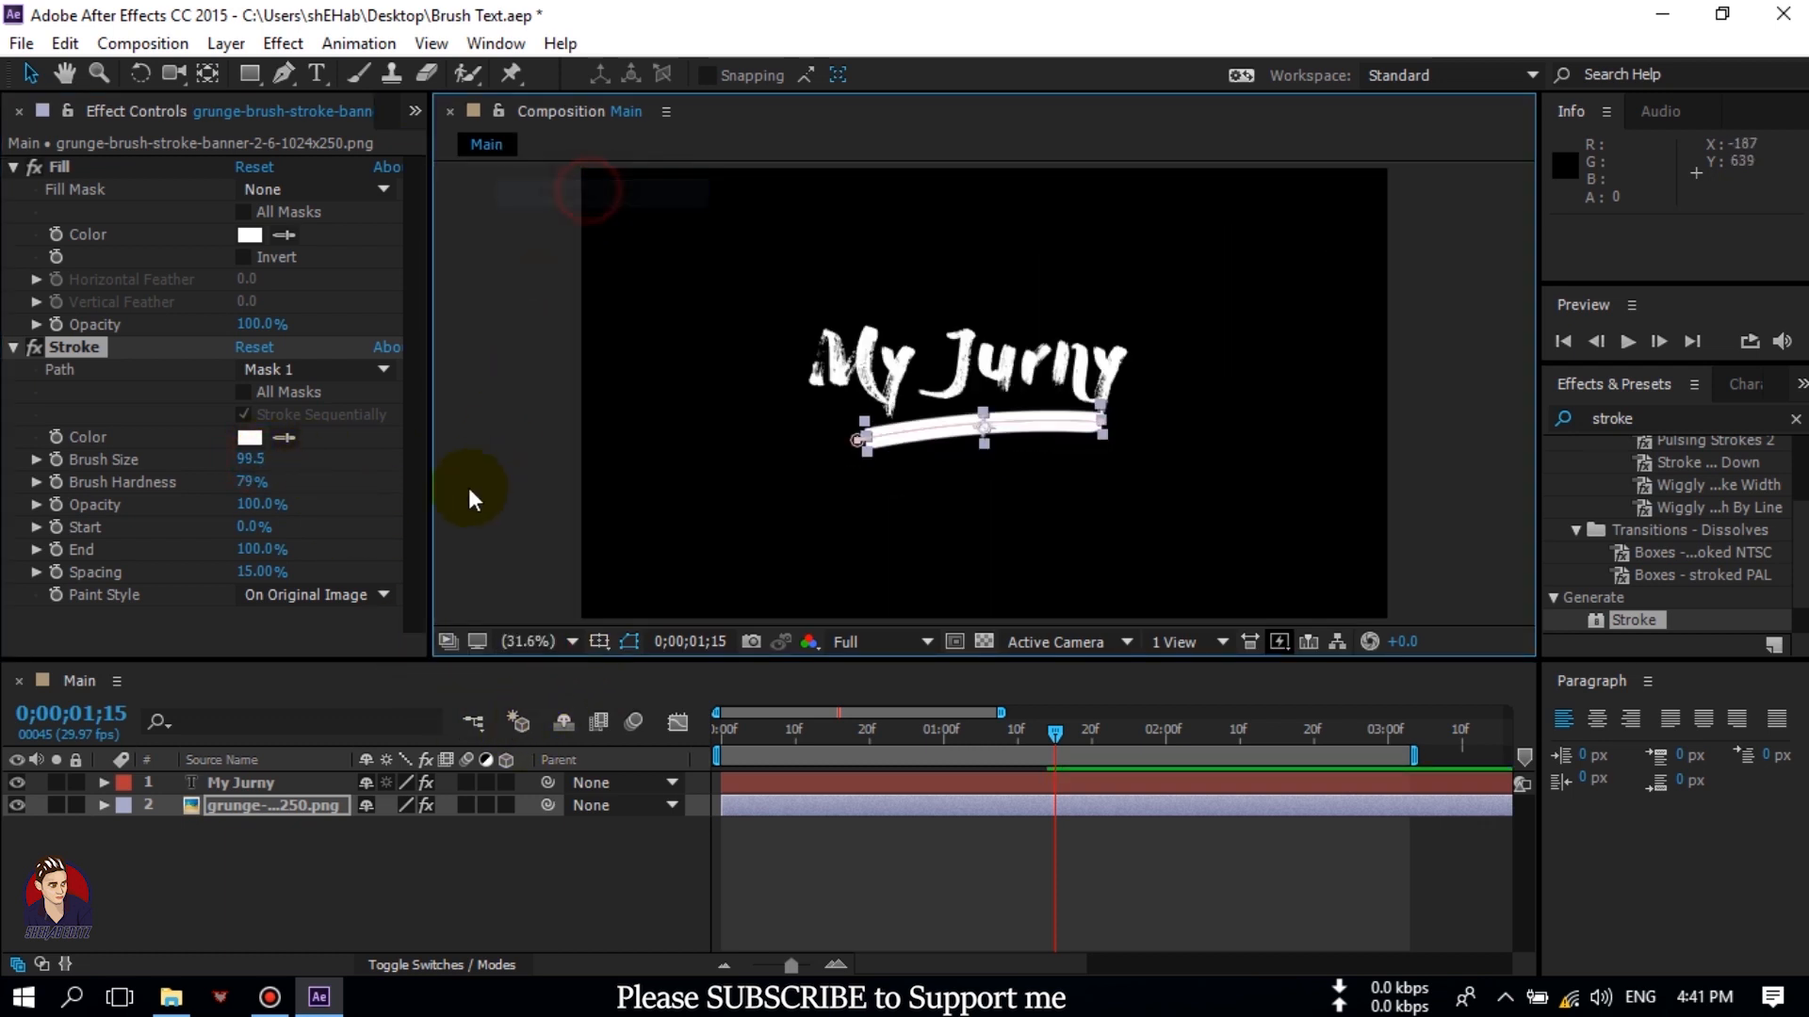
# Set the underline Stroke's Paint Style to Reveal Original Image and keyframe End at 0% at 0;00;01;15.
pyautogui.click(331, 597)
pyautogui.click(412, 680)
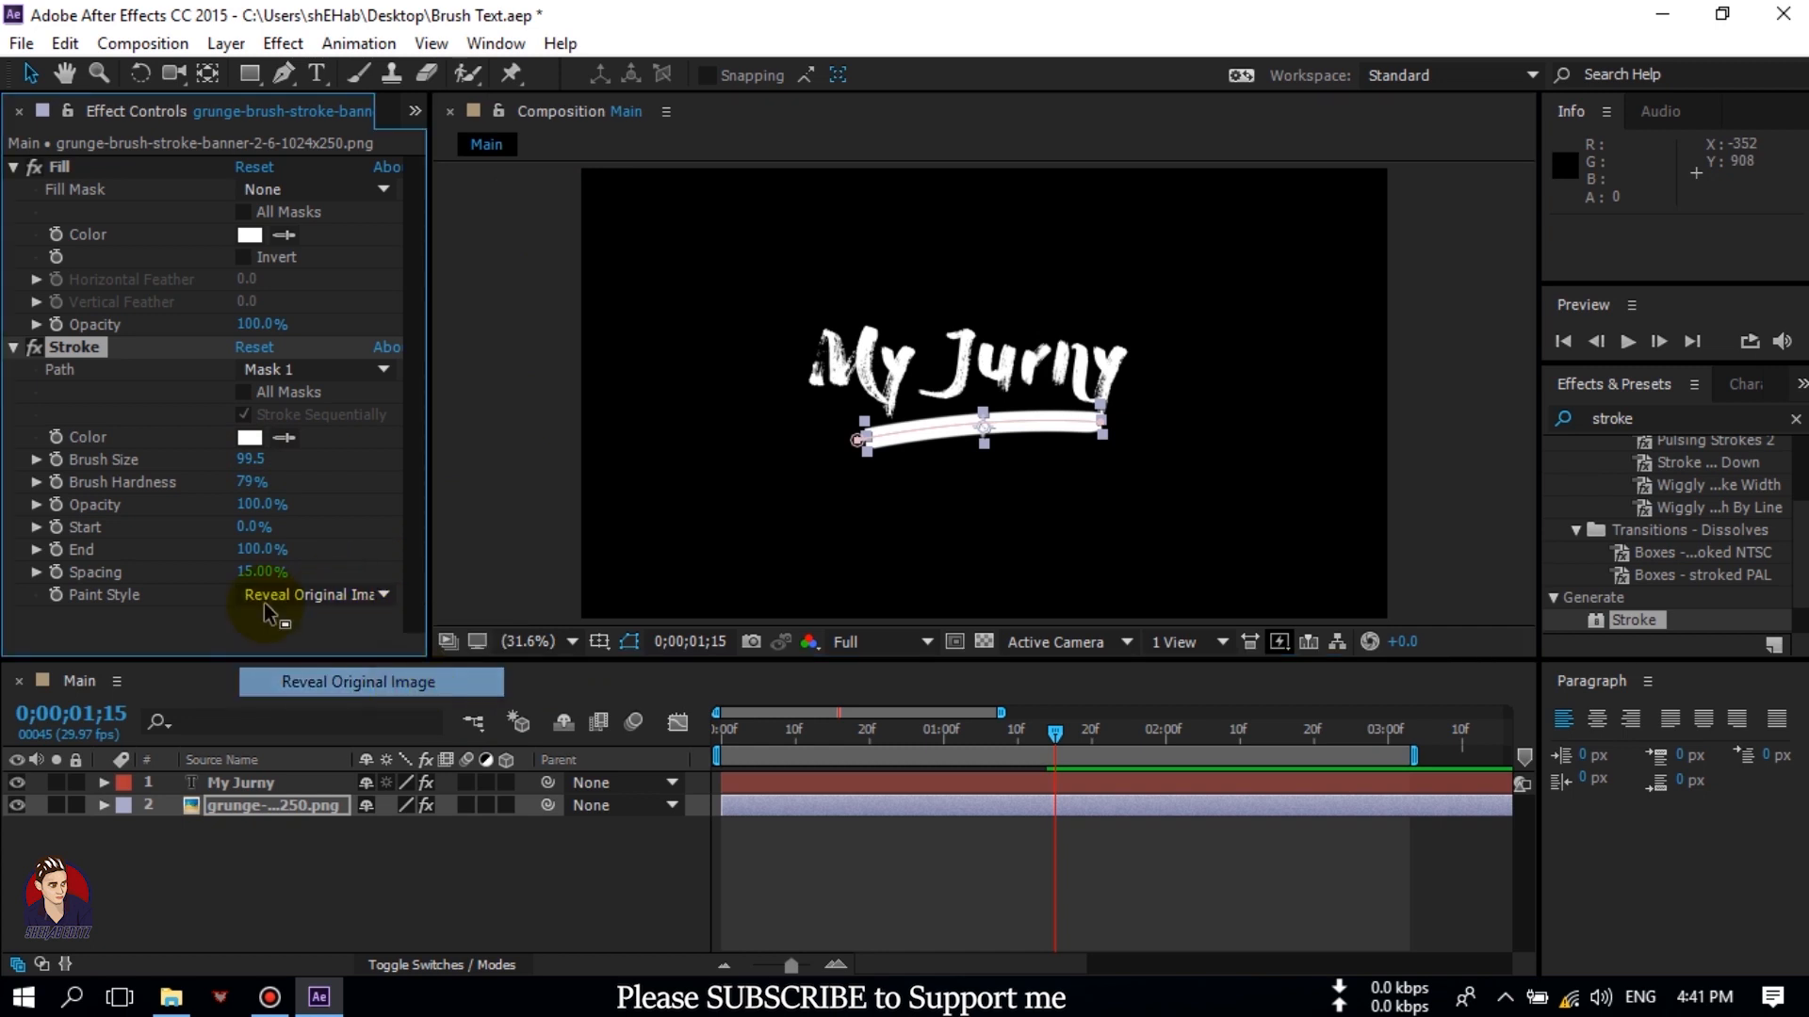
pyautogui.moveTo(252, 556); pyautogui.dragTo(98, 568)
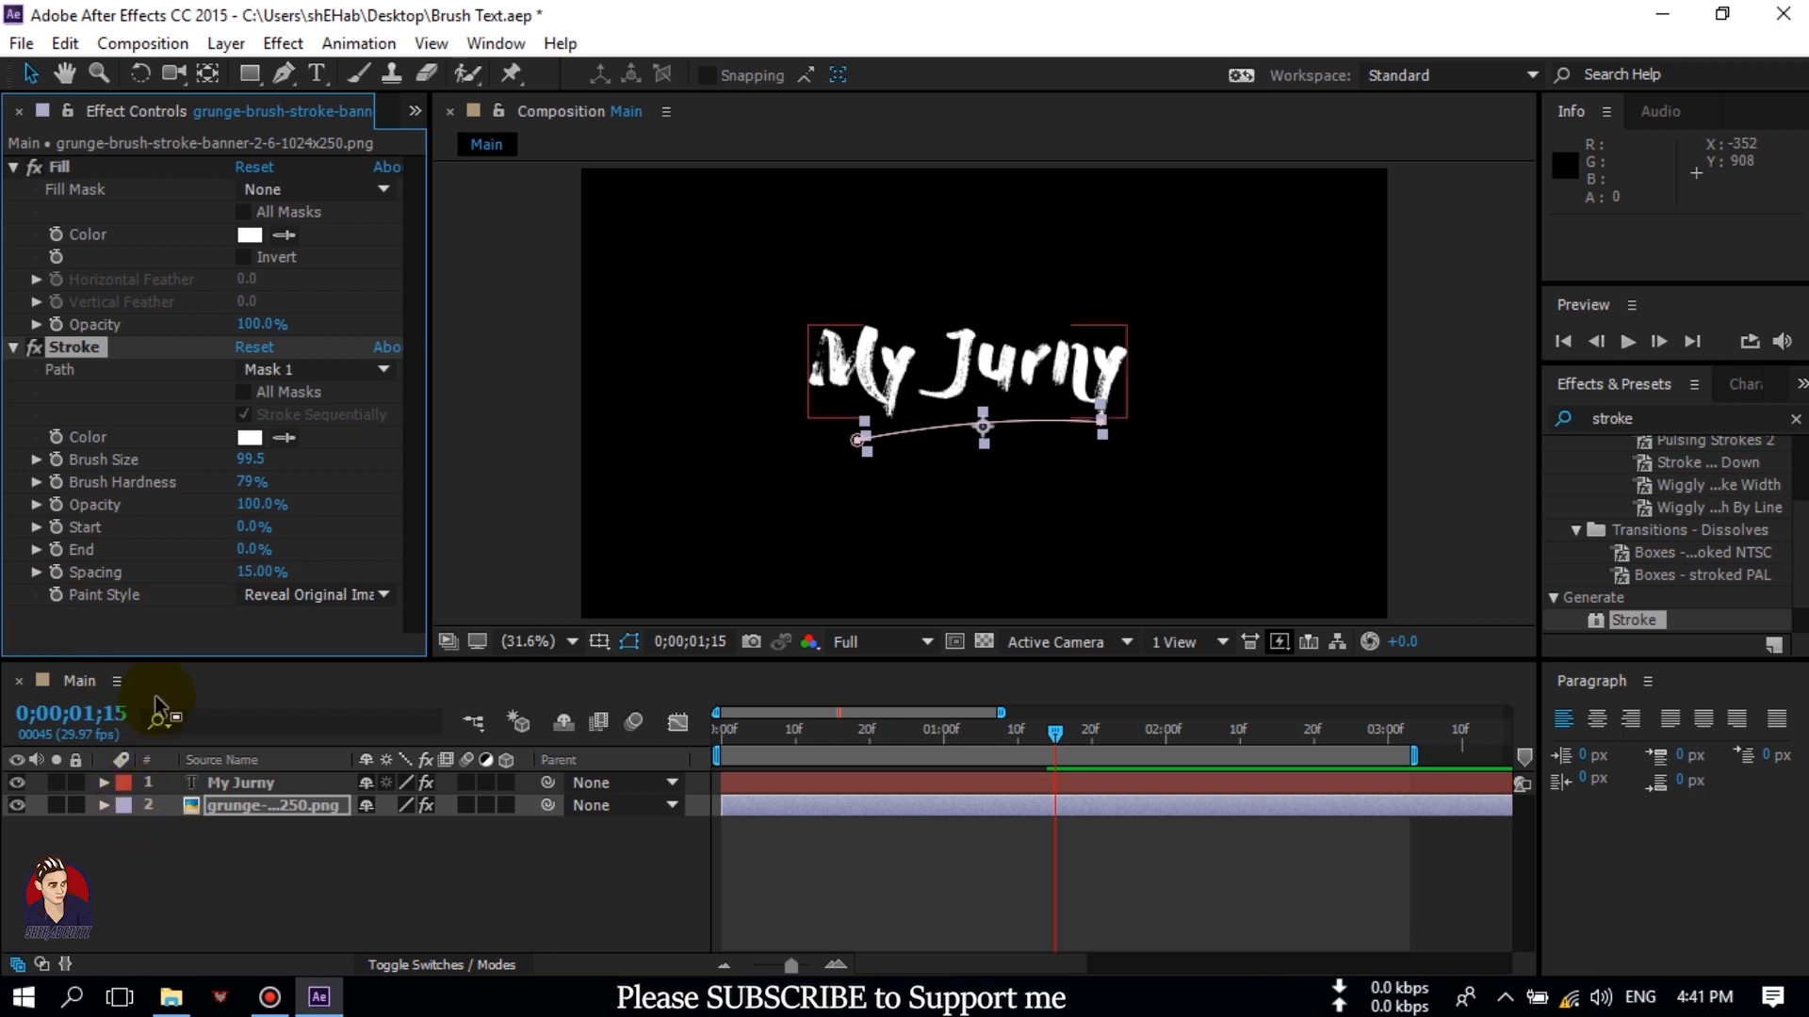
pyautogui.click(58, 550)
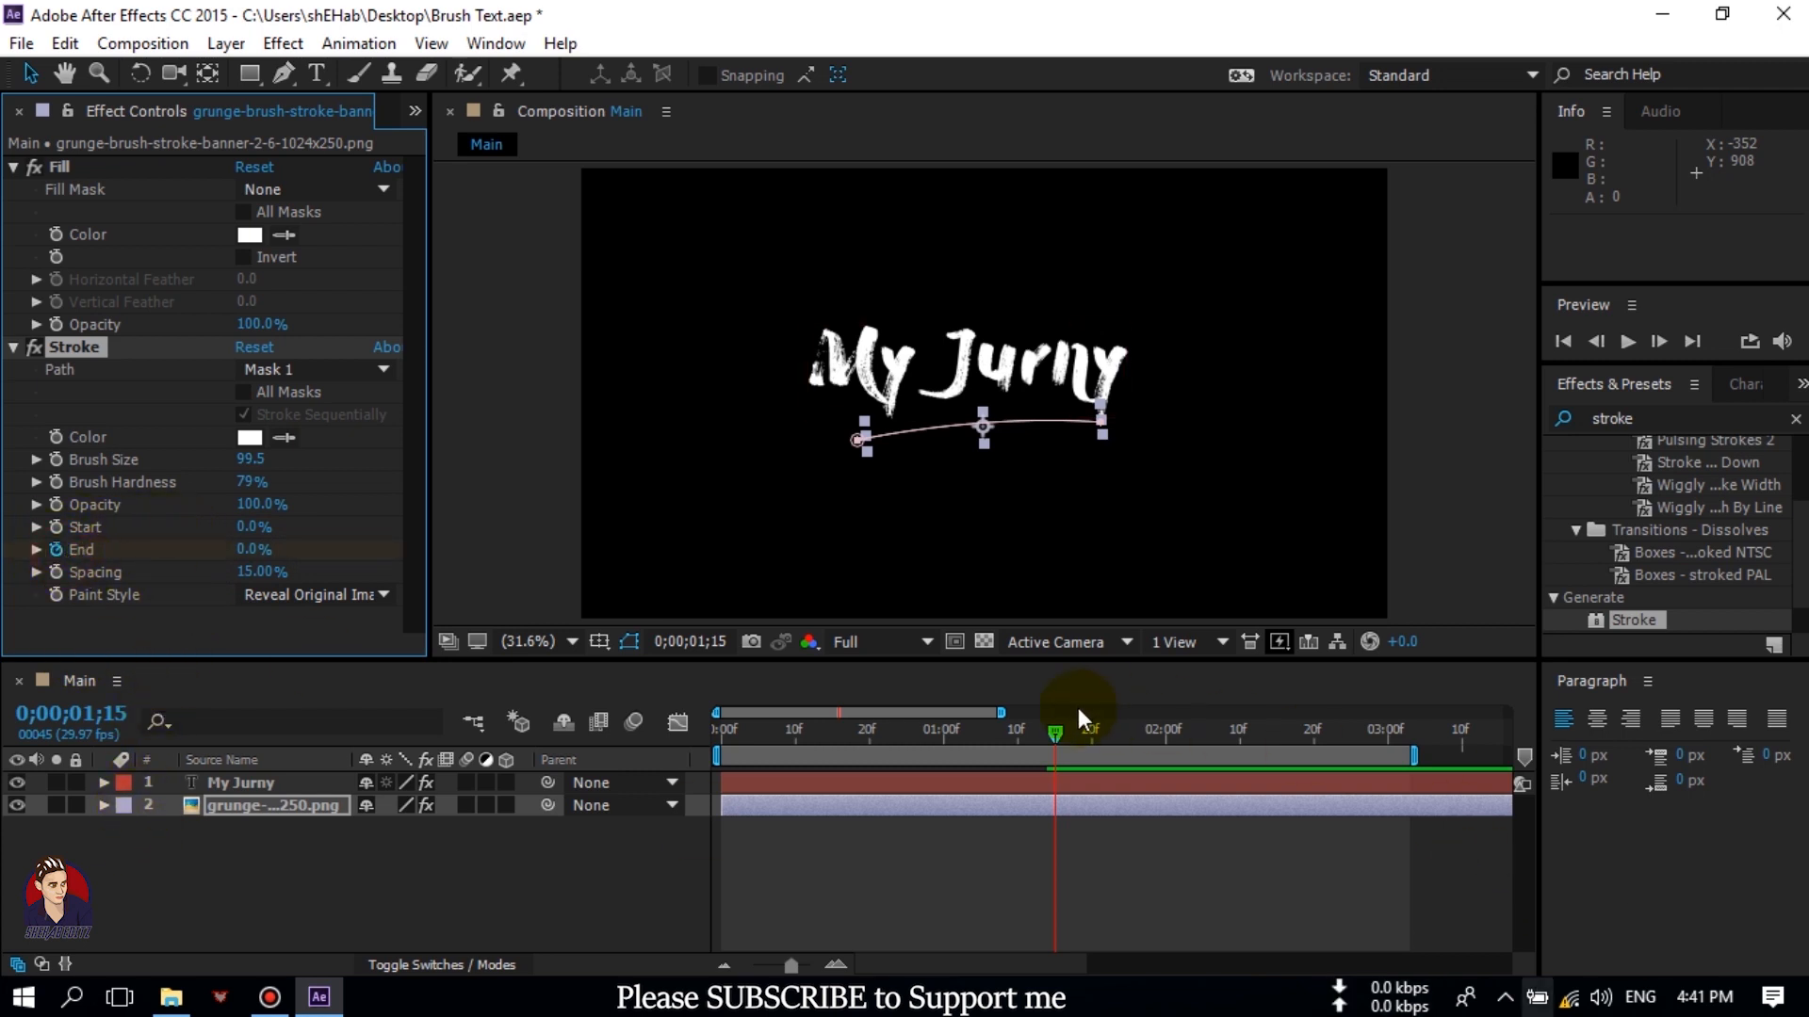
# Keyframe the underline Stroke's End at 100% at 0;00;02;00.
pyautogui.moveTo(1058, 734); pyautogui.dragTo(1167, 743)
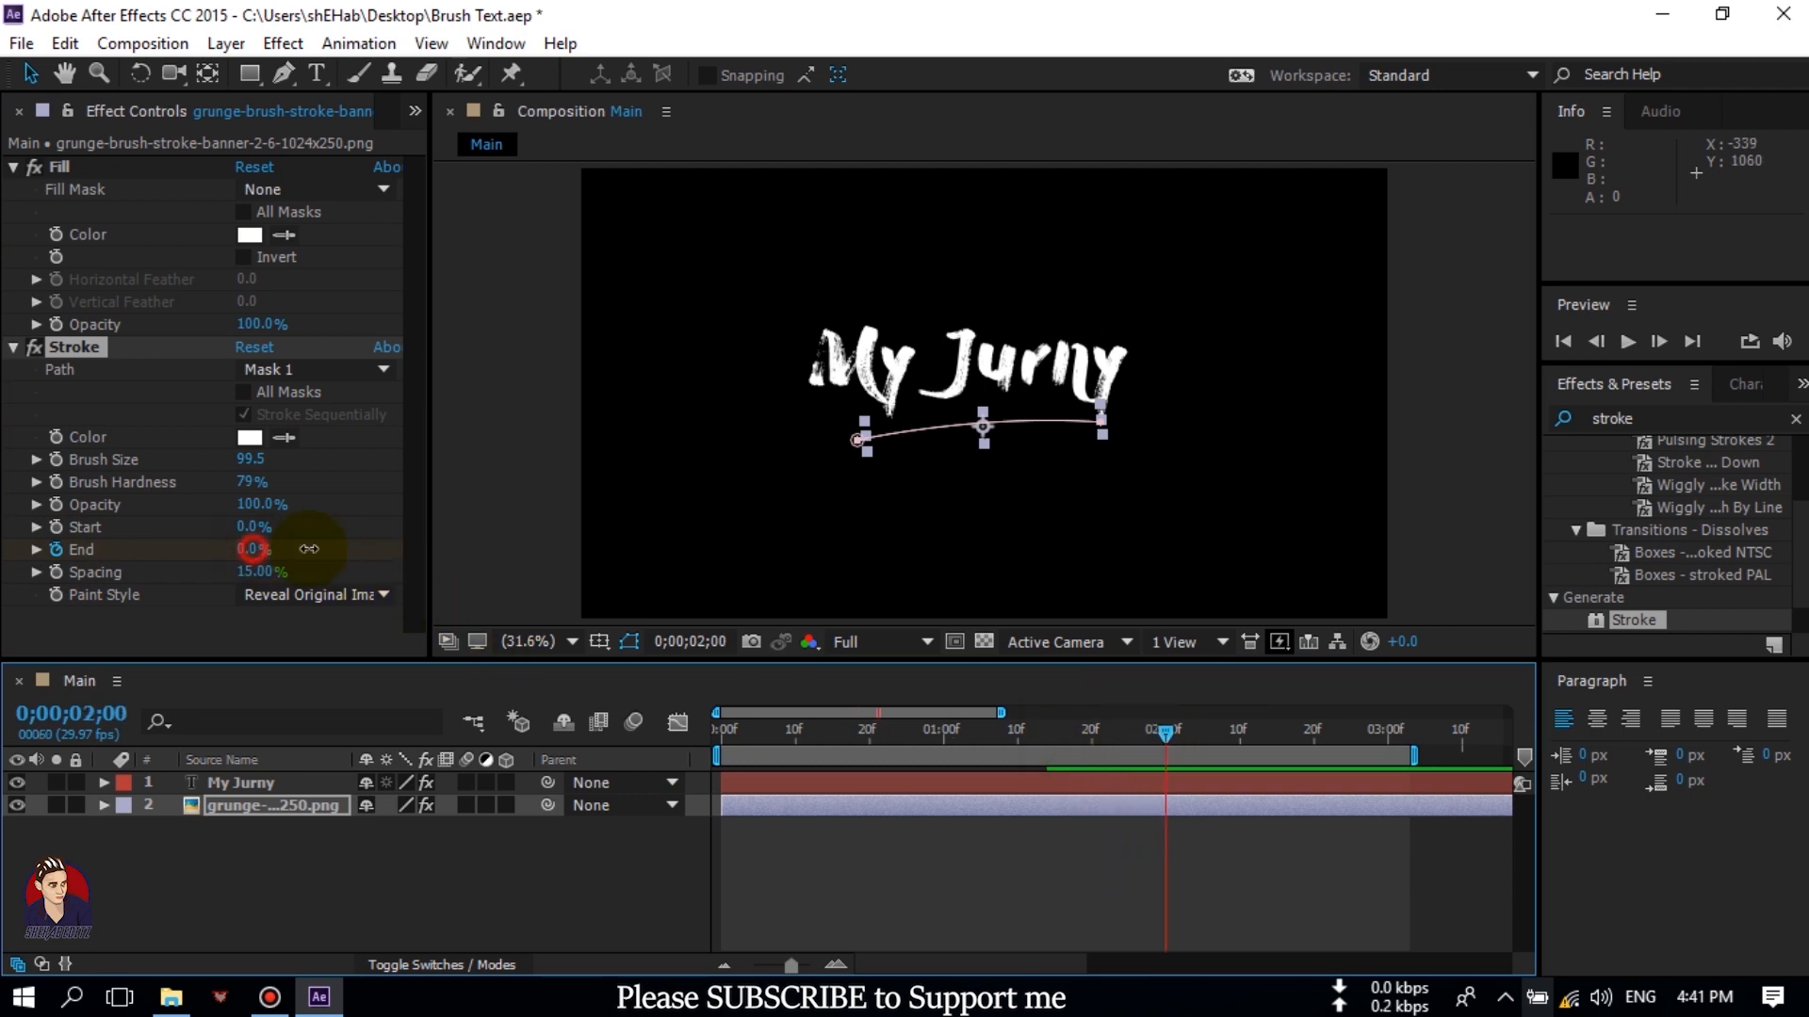
pyautogui.moveTo(252, 549); pyautogui.dragTo(818, 577)
pyautogui.click(616, 888)
# Preview the text and underline reveal from the start of the composition.
pyautogui.moveTo(1175, 734); pyautogui.dragTo(326, 913)
pyautogui.press('space')
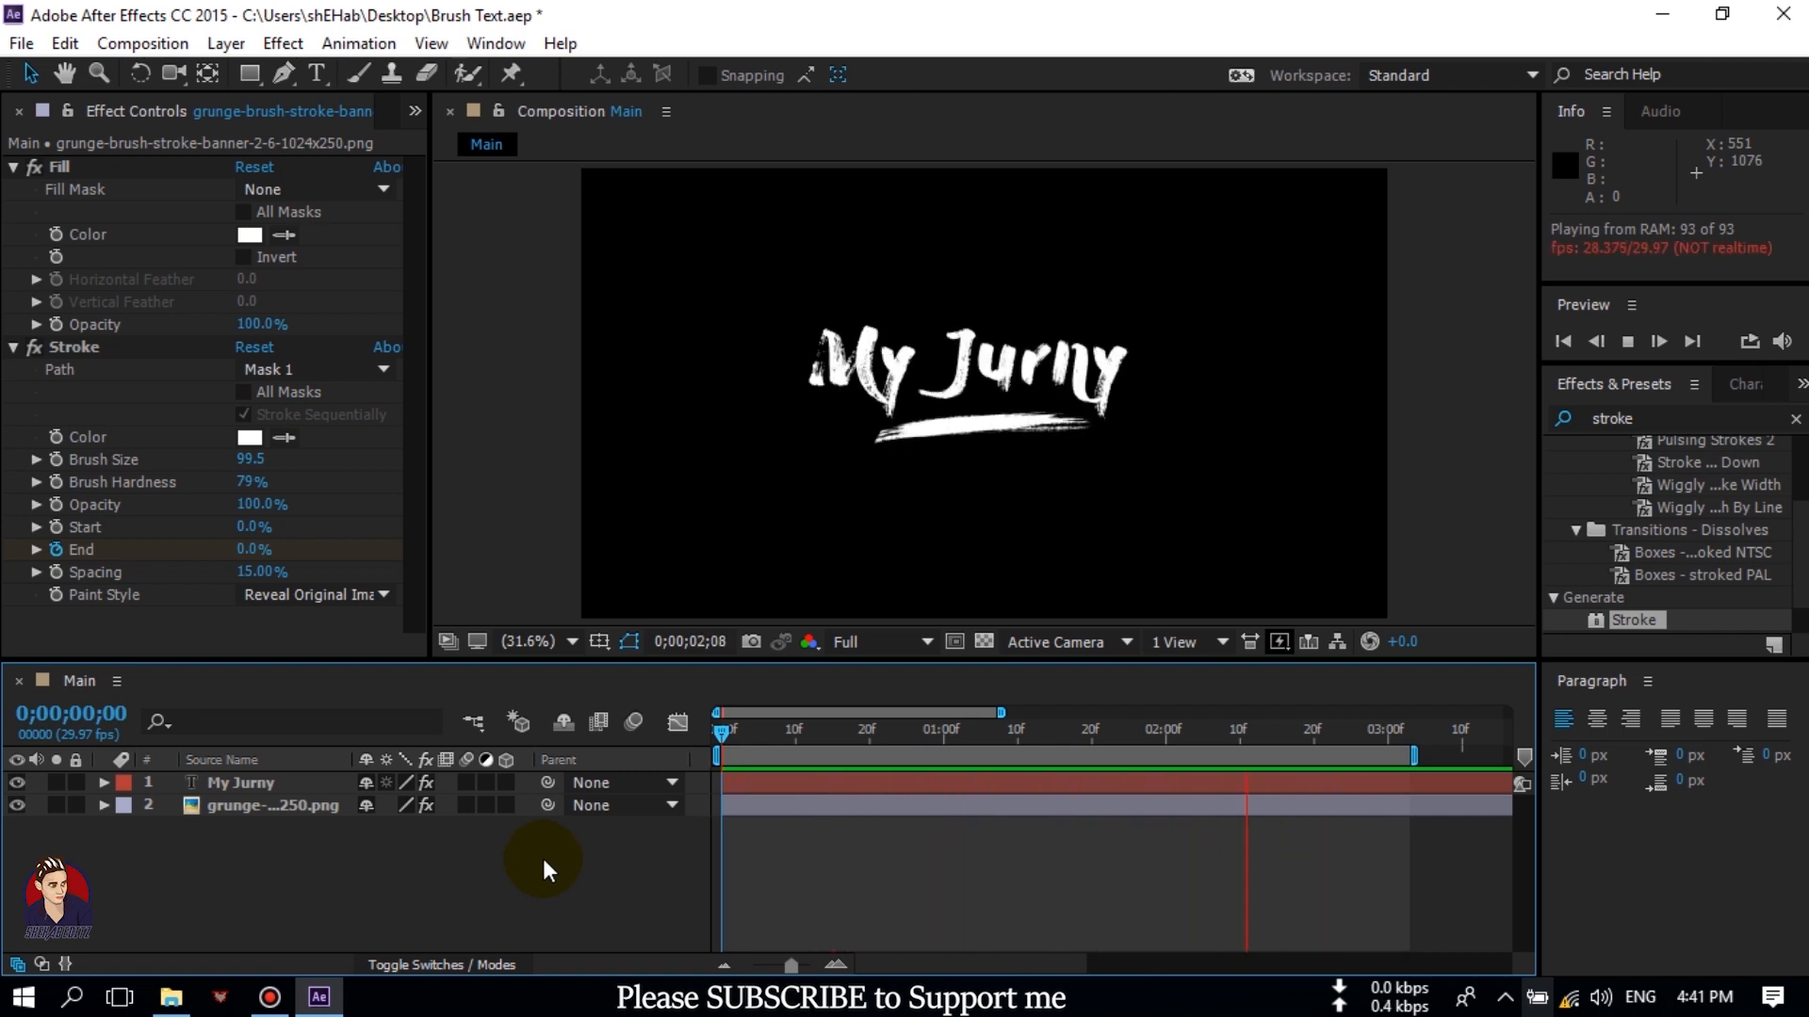
pyautogui.click(543, 858)
# Move the underline's final End keyframe to 0;00;01;28 and apply Easy Ease to it.
pyautogui.click(280, 808)
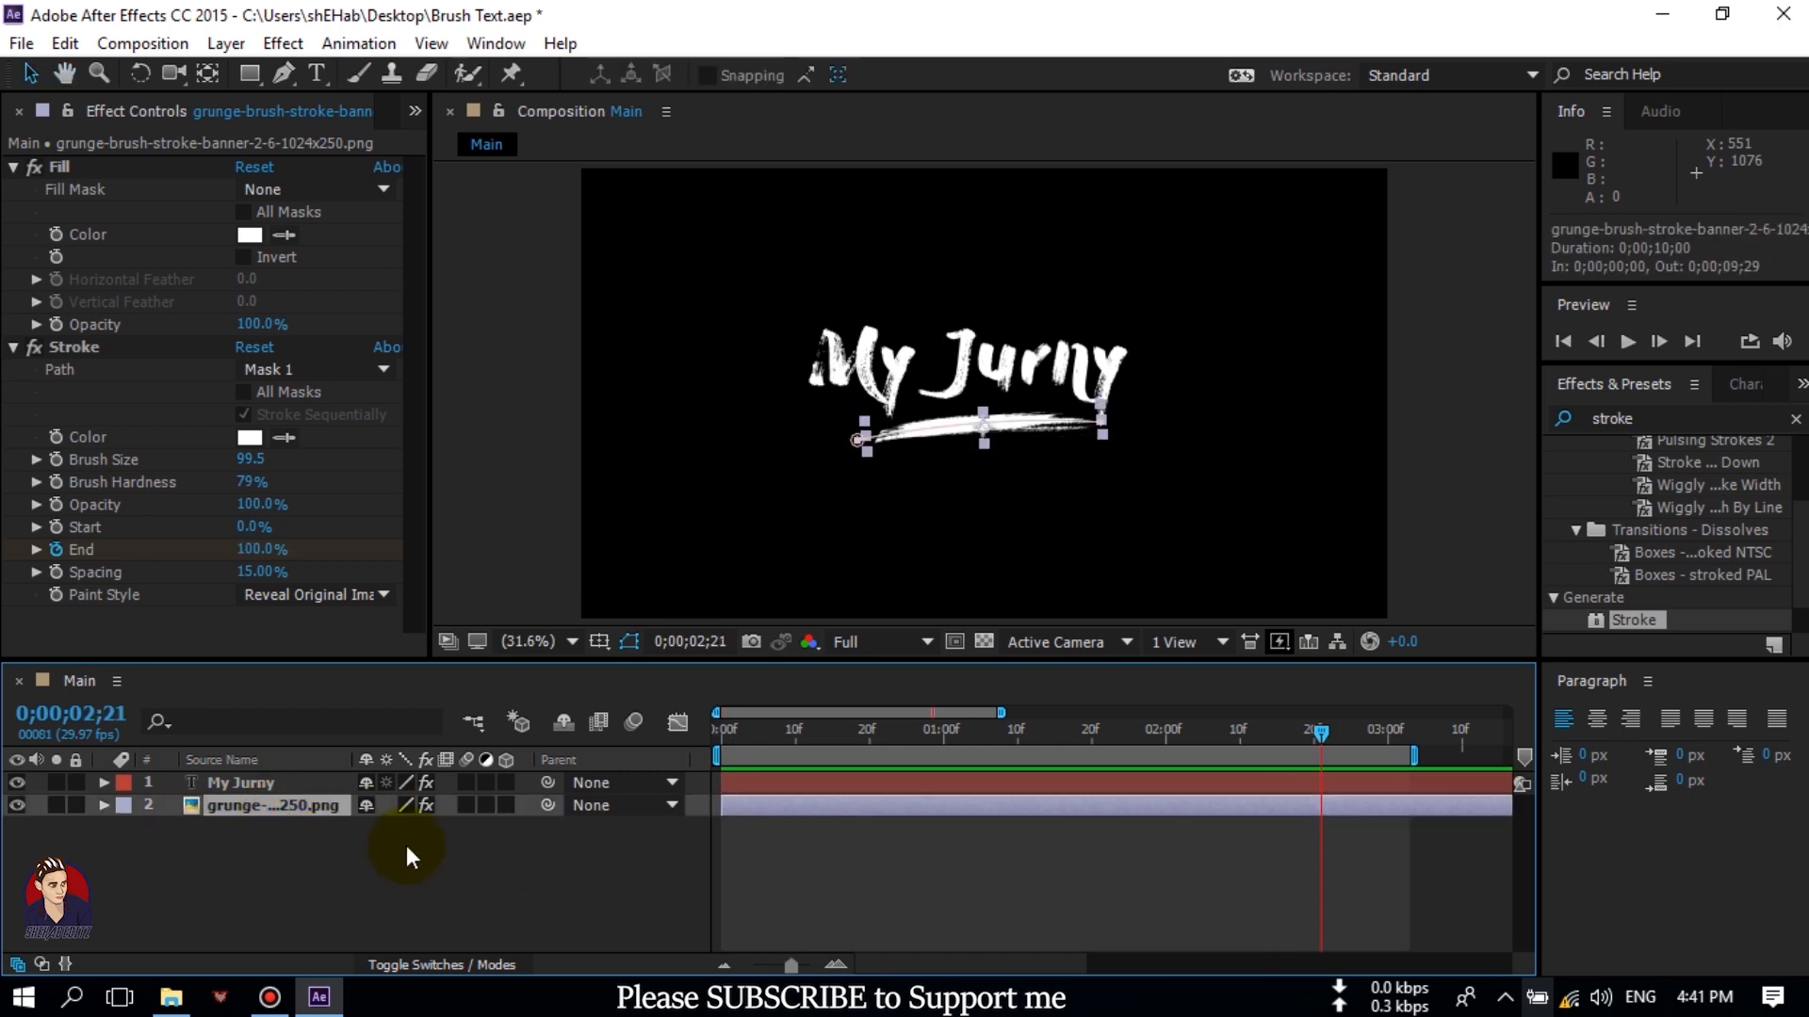
pyautogui.press('u')
pyautogui.click(1165, 852)
pyautogui.moveTo(1155, 851); pyautogui.dragTo(1144, 851)
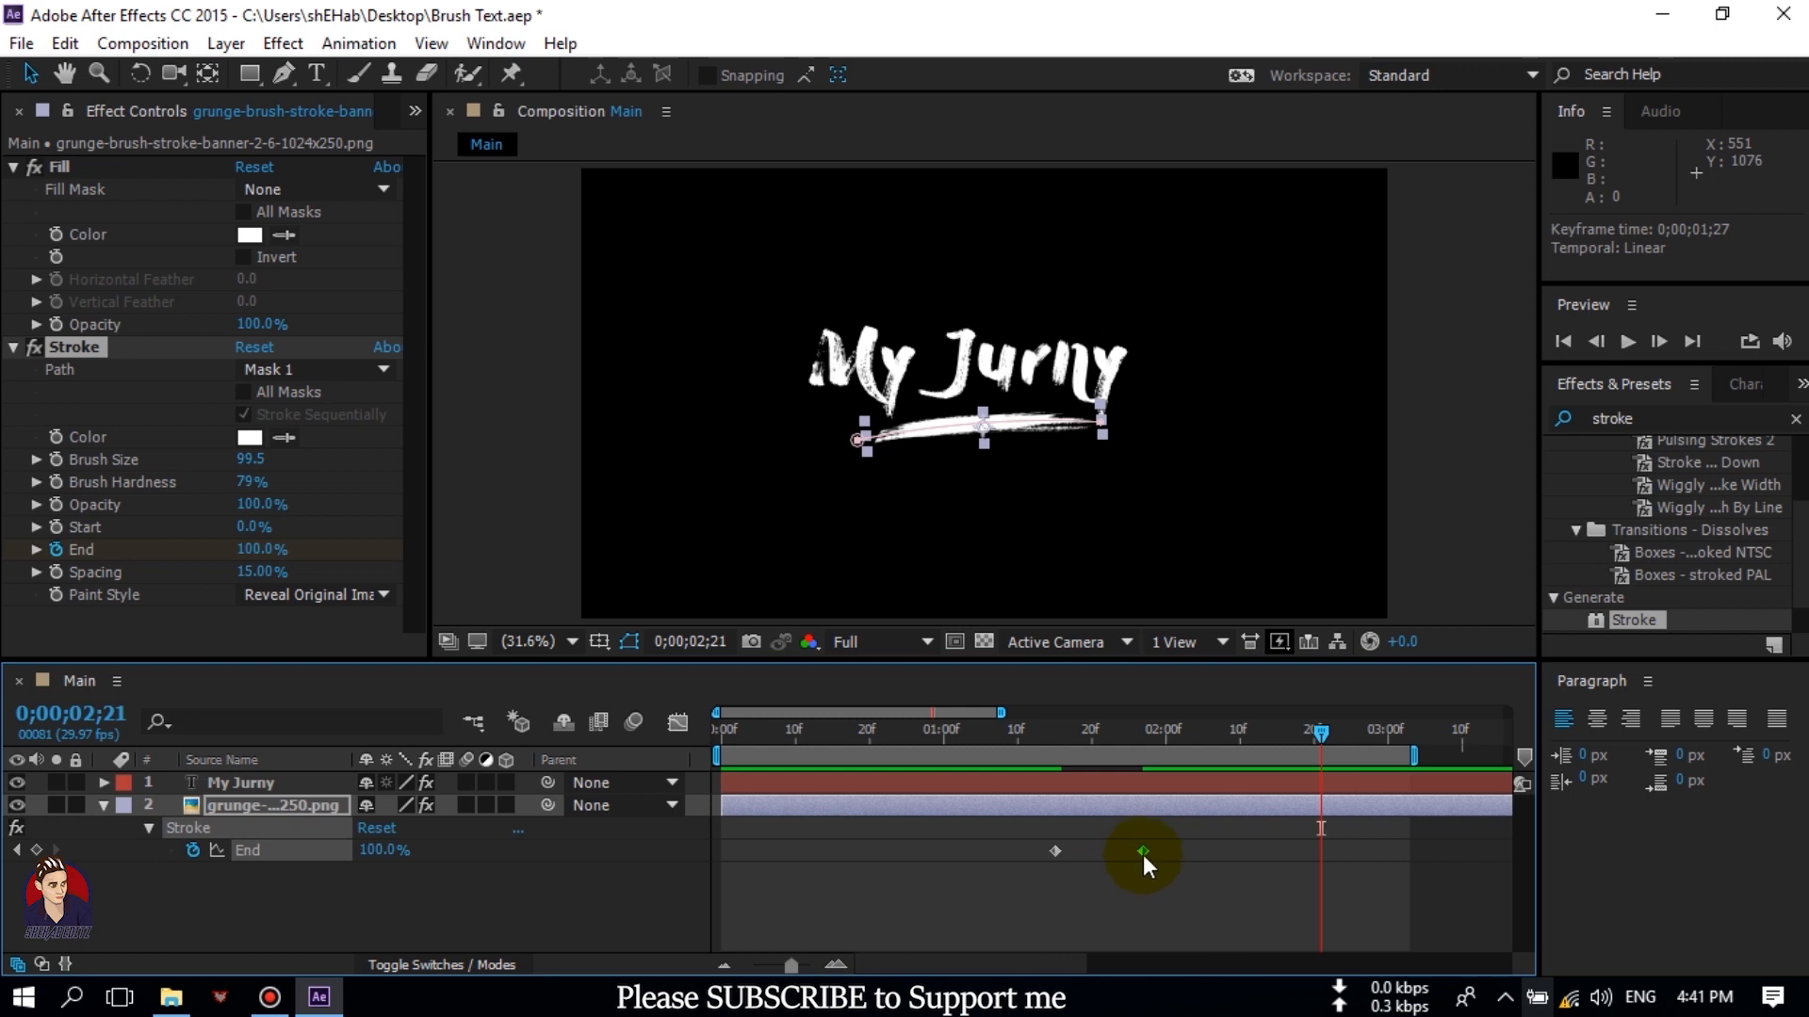
pyautogui.rightClick(1152, 854)
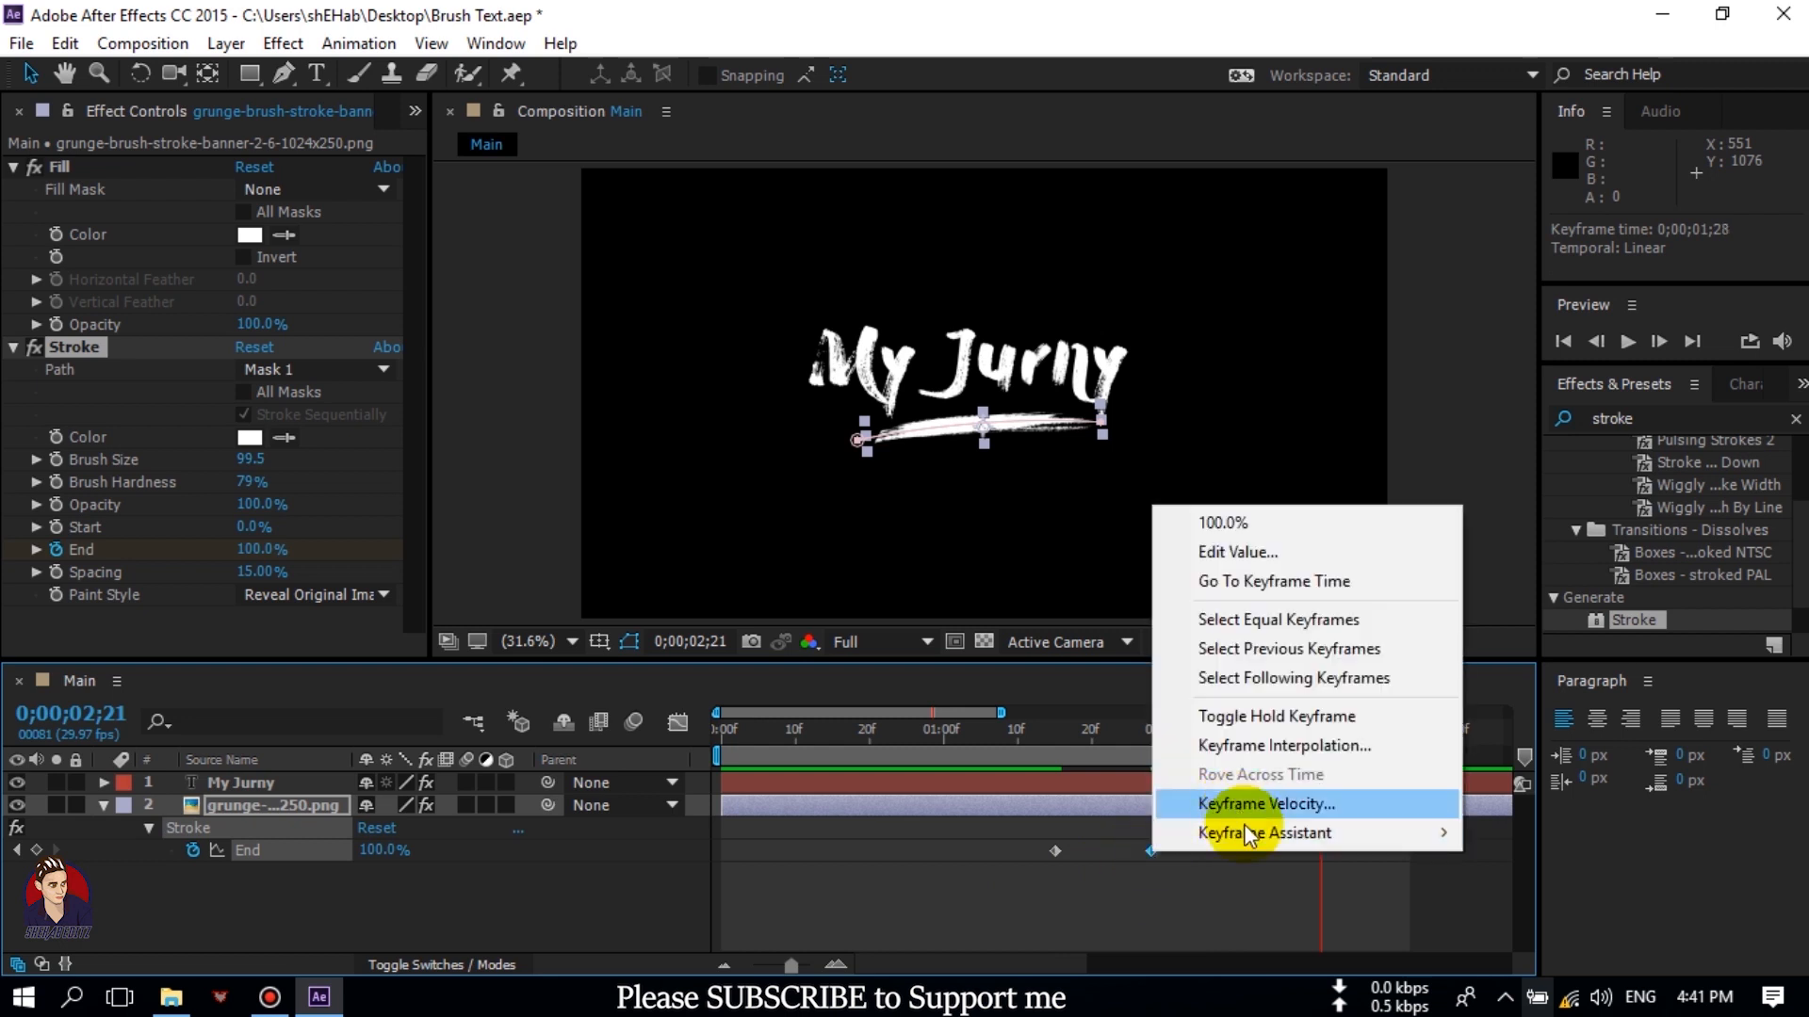
pyautogui.moveTo(1245, 830)
pyautogui.click(847, 658)
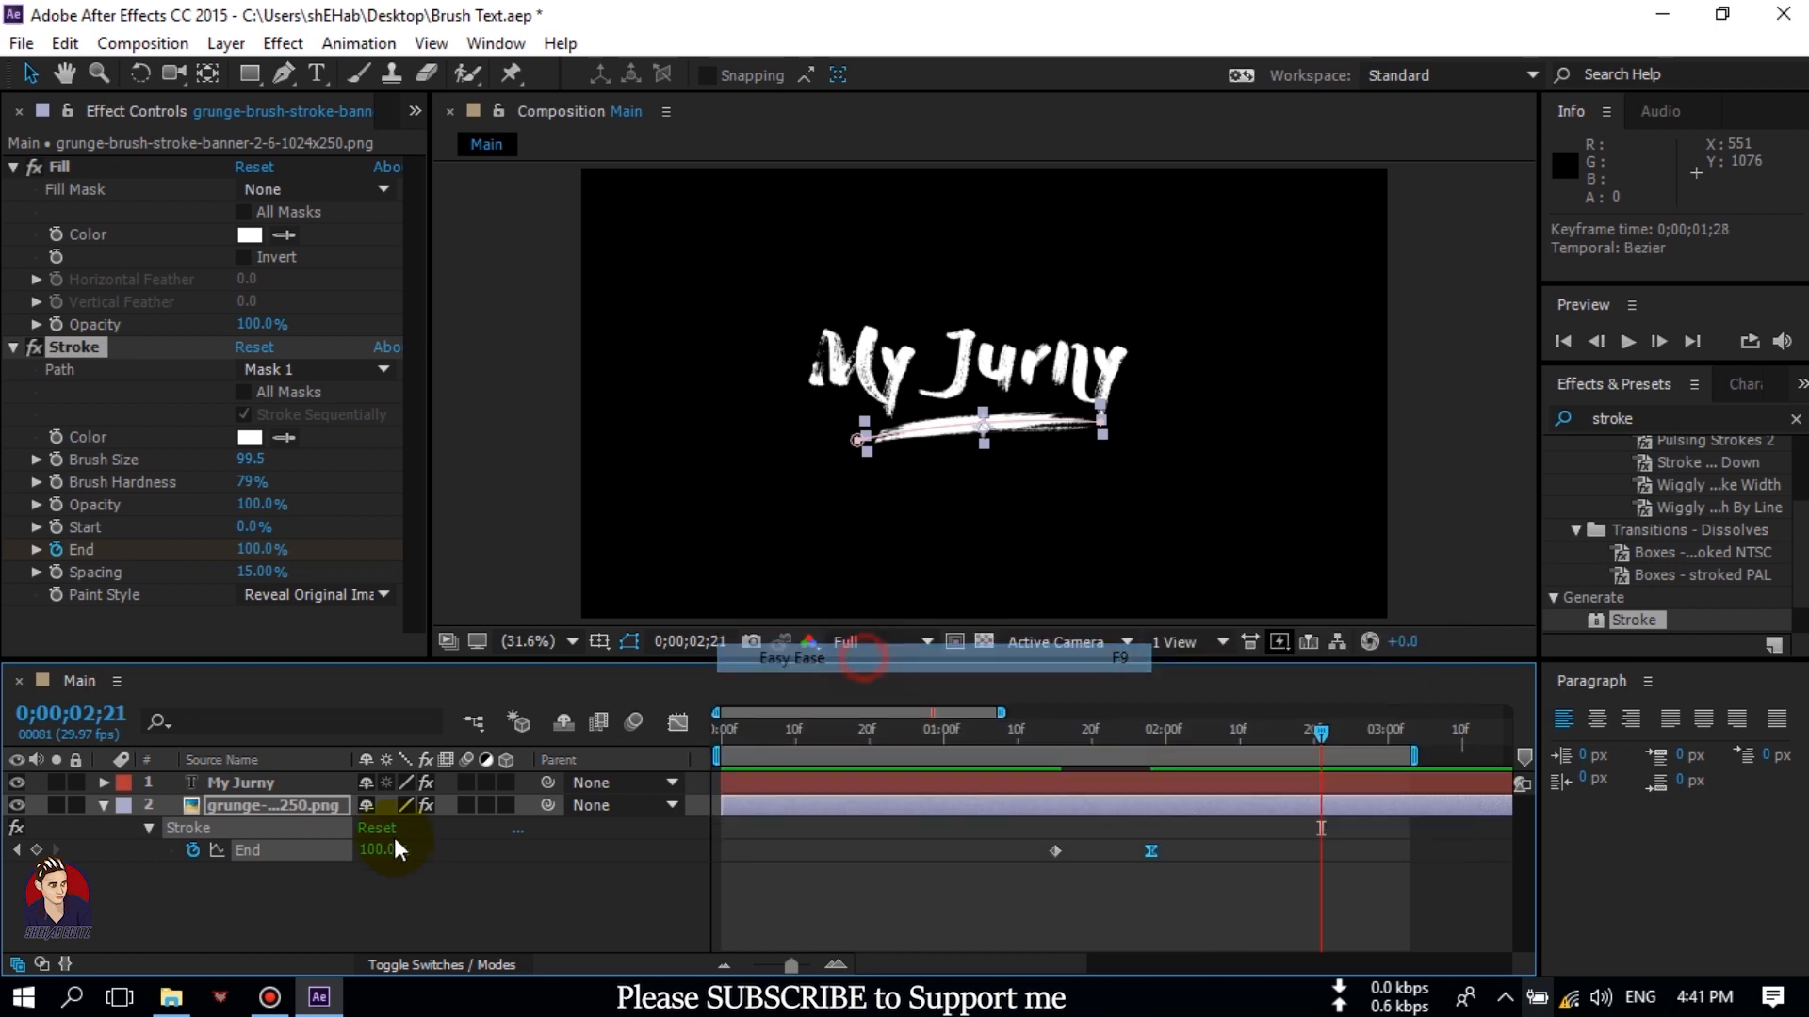
# Apply Easy Ease to the final Stroke End keyframe of the My Jurny text layer.
pyautogui.click(247, 784)
pyautogui.press('u')
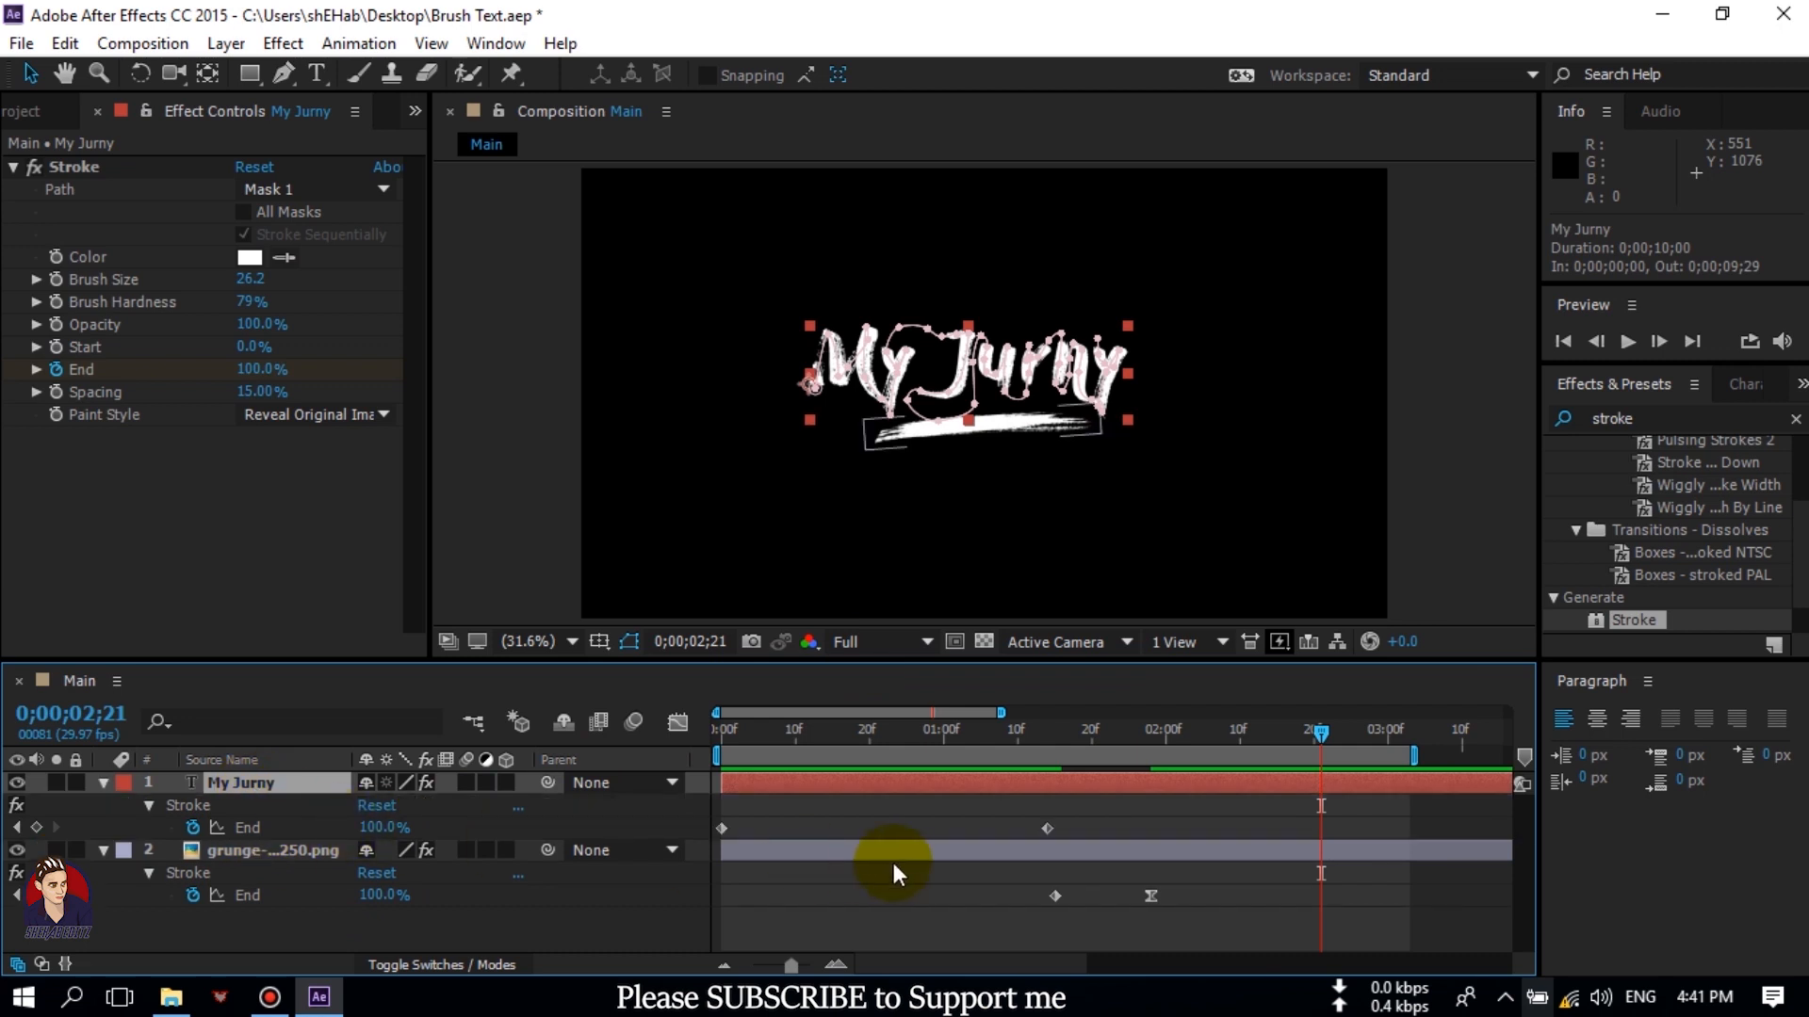
pyautogui.click(1049, 829)
pyautogui.rightClick(1049, 829)
pyautogui.moveTo(1106, 812)
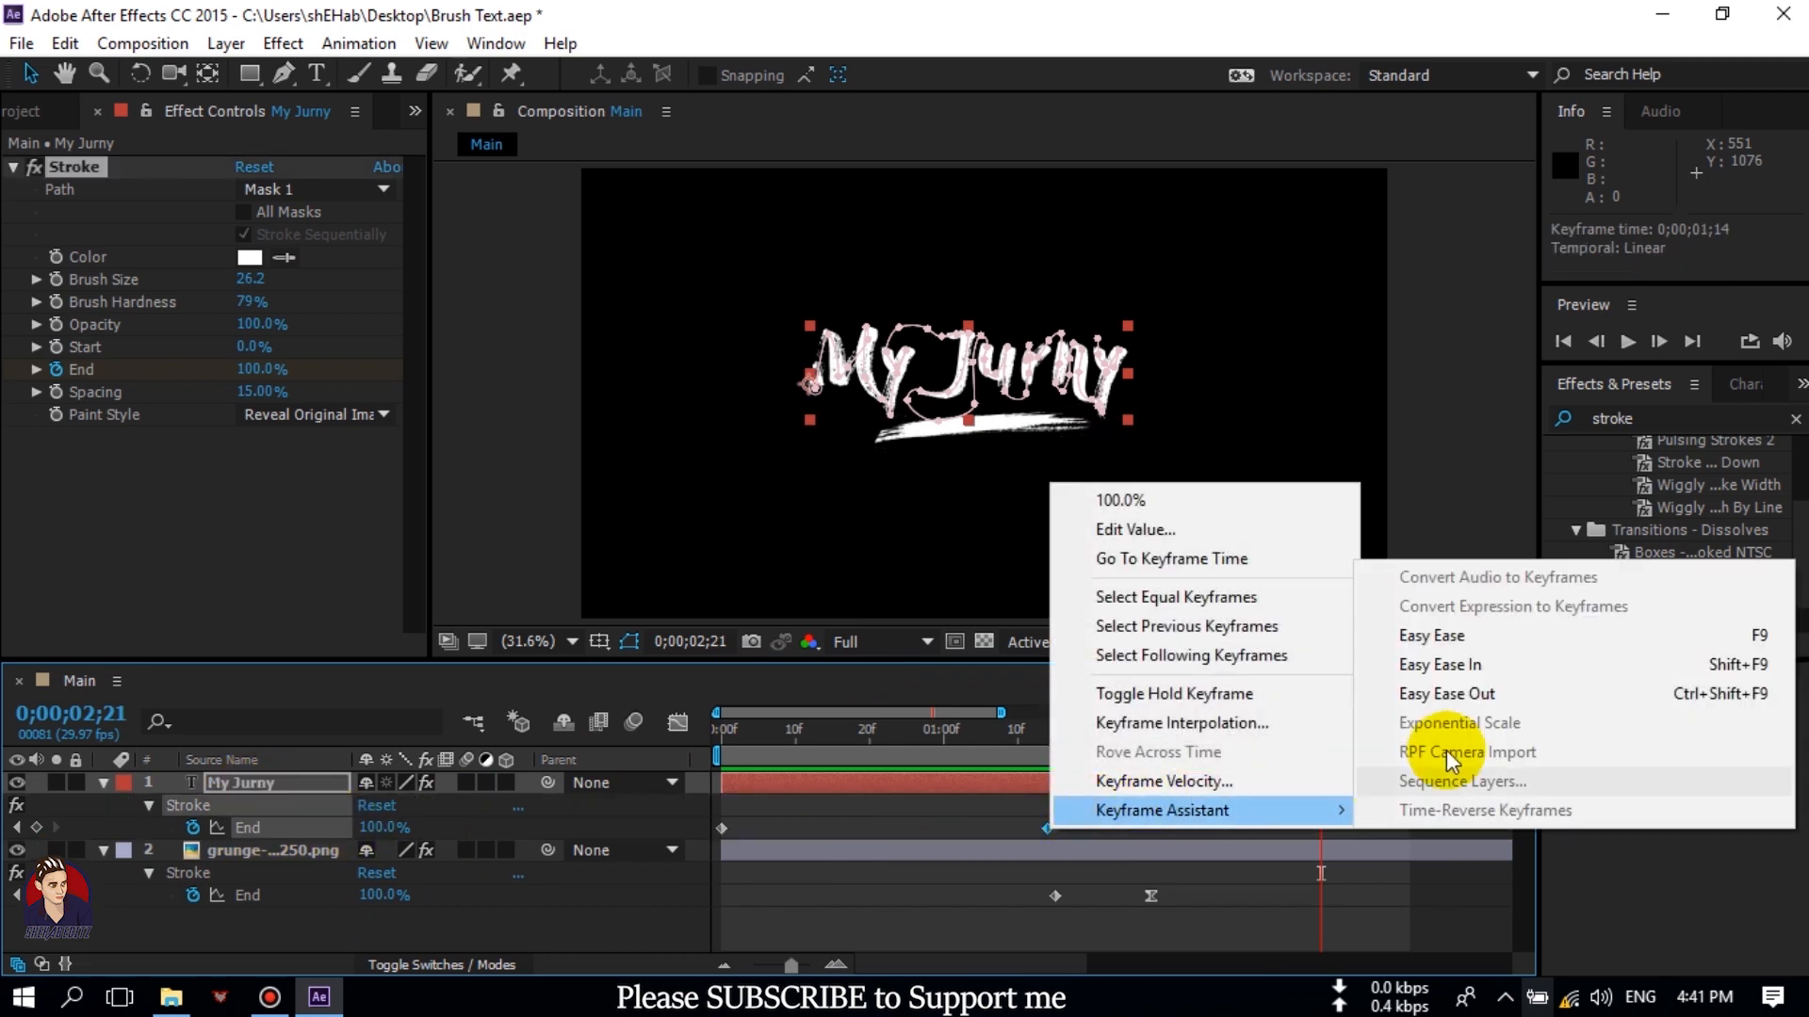
pyautogui.click(1441, 635)
# Shift both underline End keyframes earlier so the first aligns with the text's final keyframe at 0;00;01;14.
pyautogui.moveTo(1319, 737); pyautogui.dragTo(1044, 778)
pyautogui.click(1180, 895)
pyautogui.moveTo(1178, 895); pyautogui.dragTo(1055, 896)
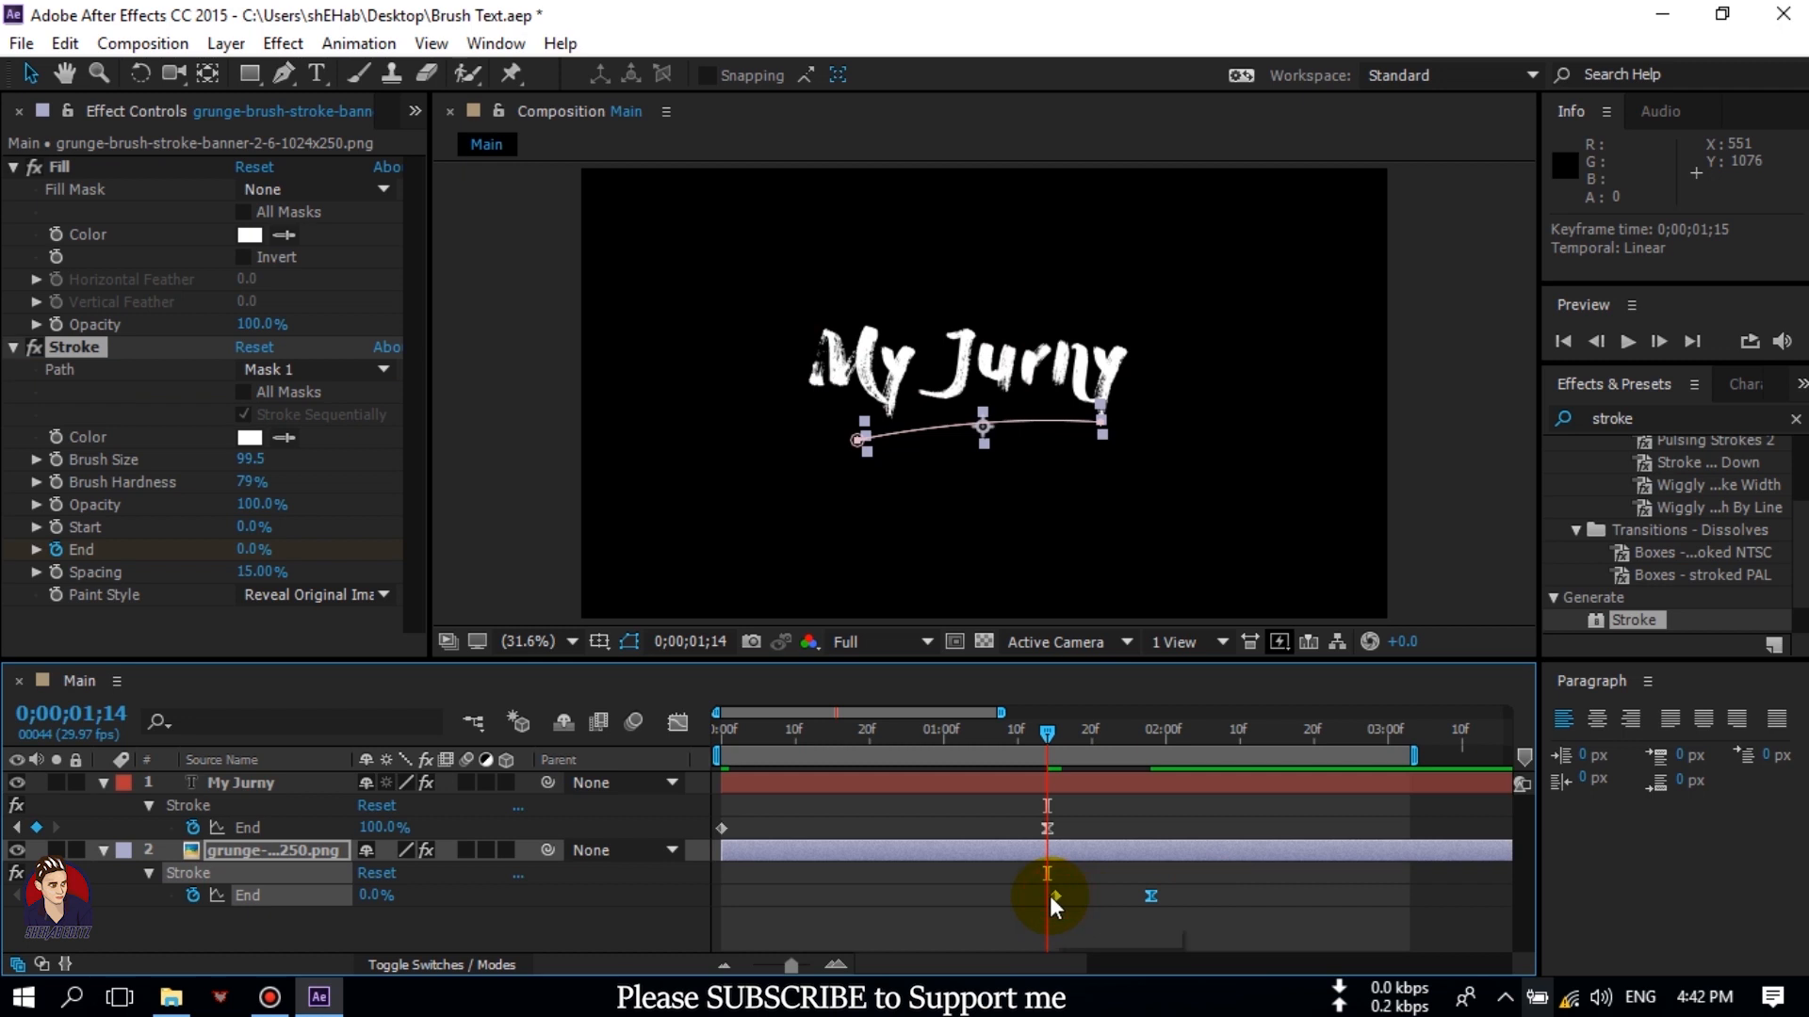
pyautogui.moveTo(1227, 901); pyautogui.dragTo(1049, 893)
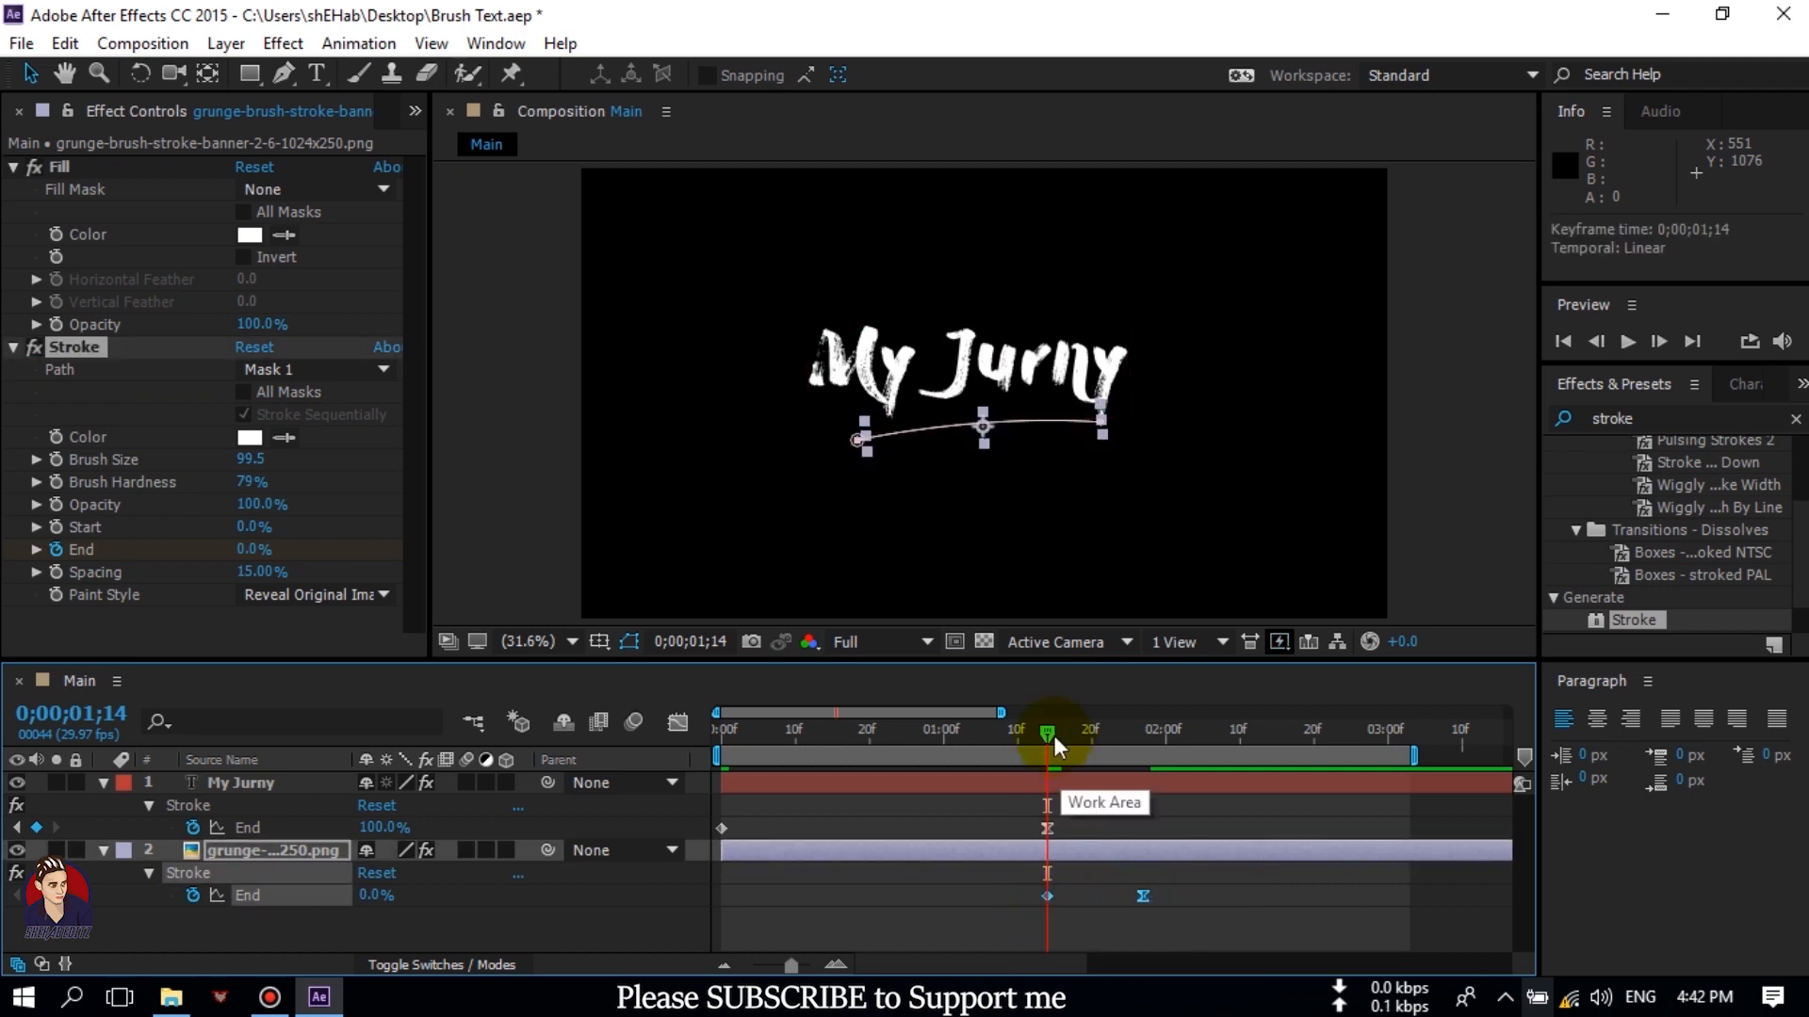
# Play back the retimed reveal from 0;00;00;00 to check the transition from text to underline.
pyautogui.press('Home')
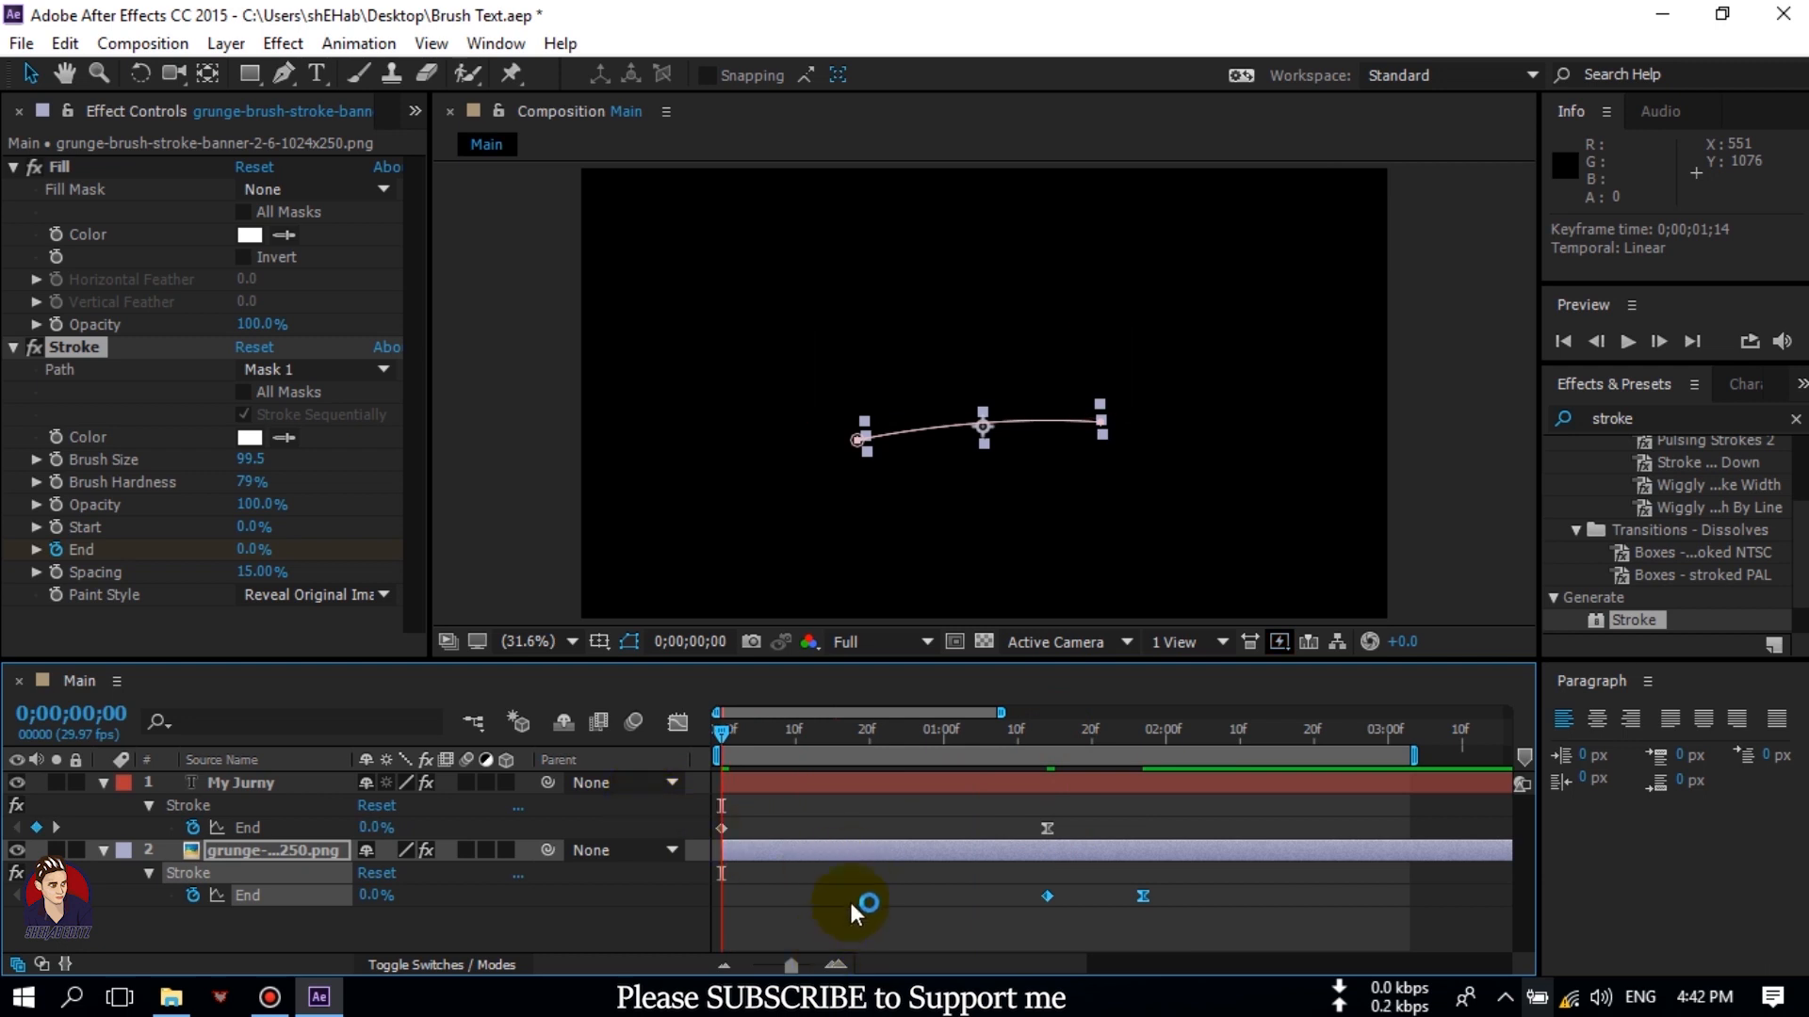
pyautogui.press('space')
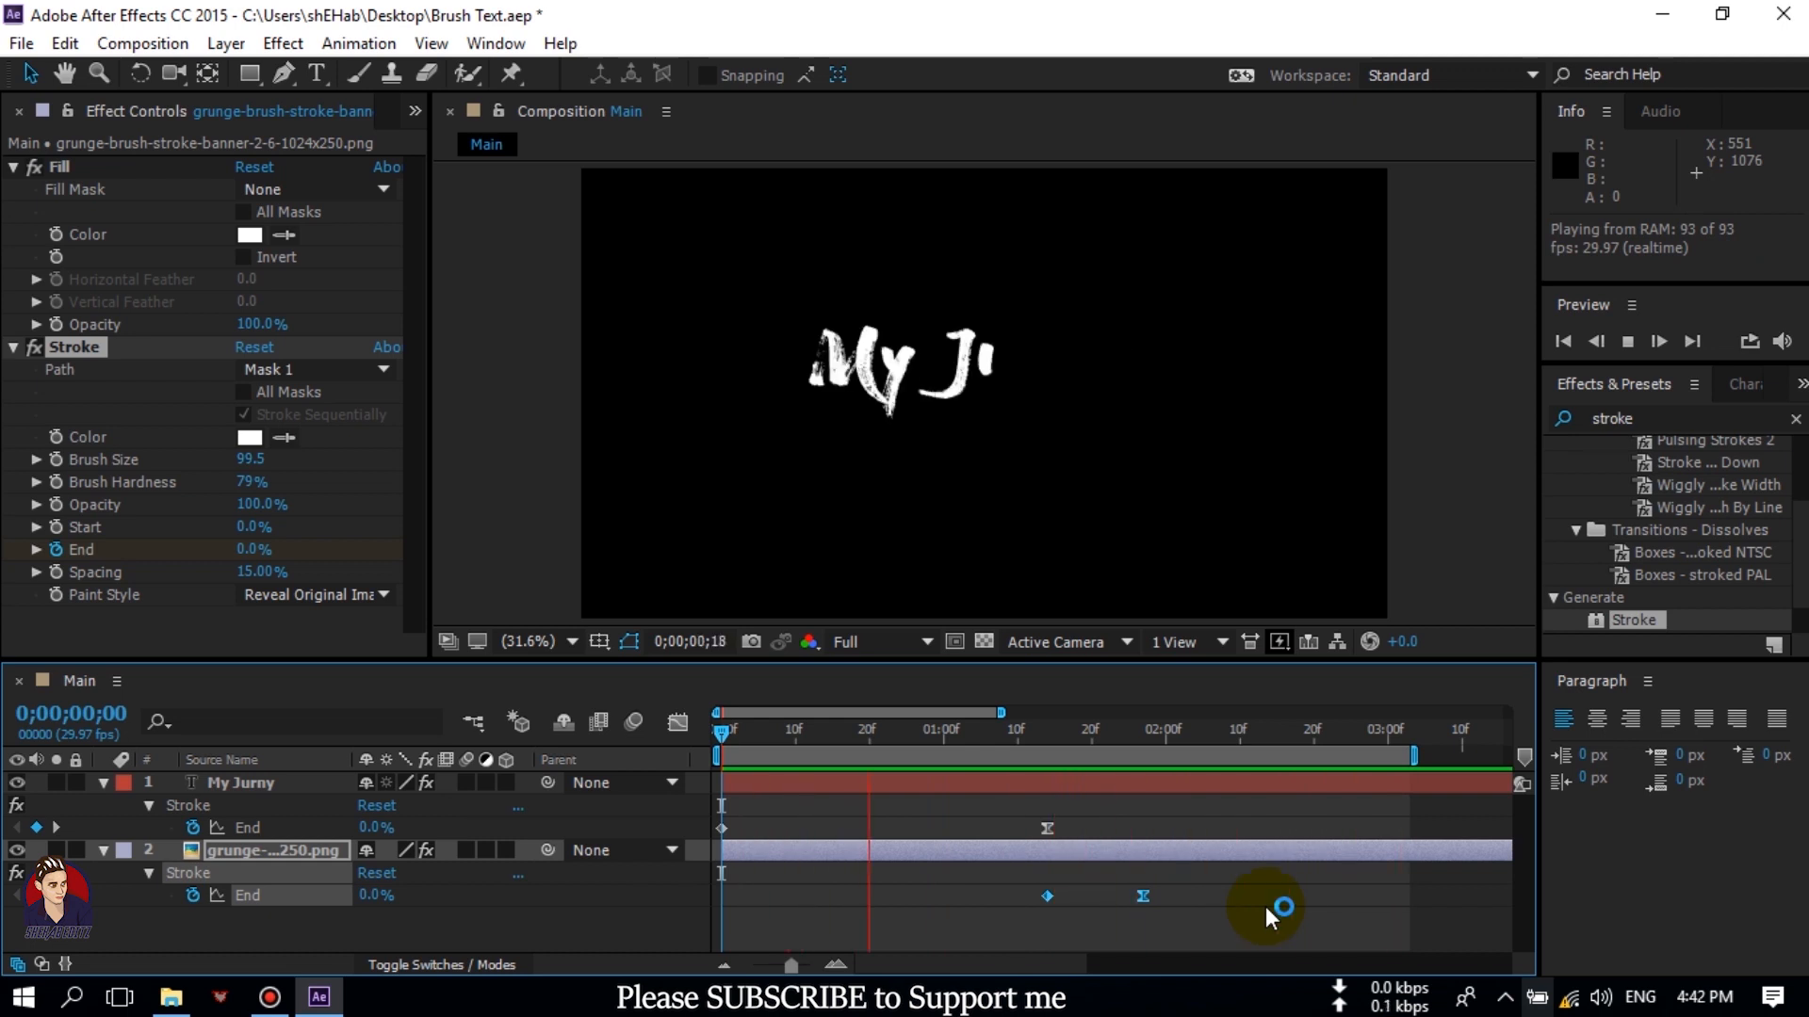
pyautogui.press('space')
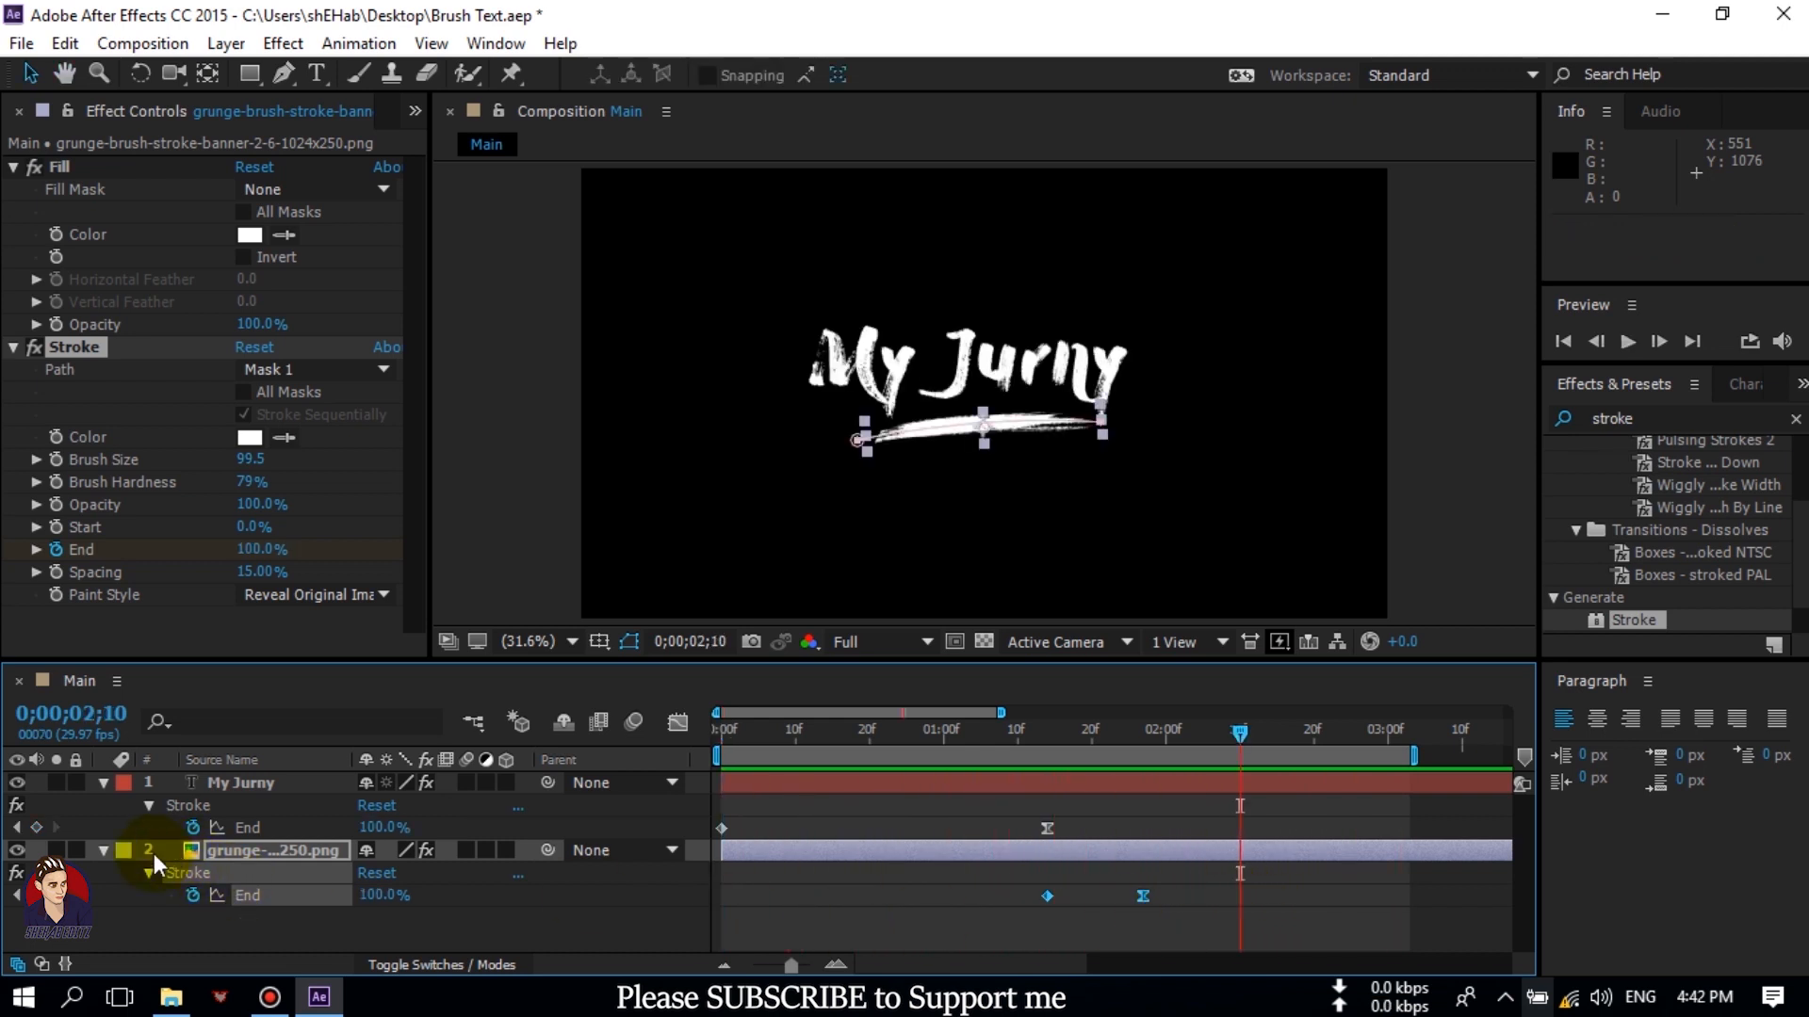
# Pre-compose the text and brush stroke layers into a composition named Animation, moving all attributes into it.
pyautogui.click(103, 849)
pyautogui.click(104, 783)
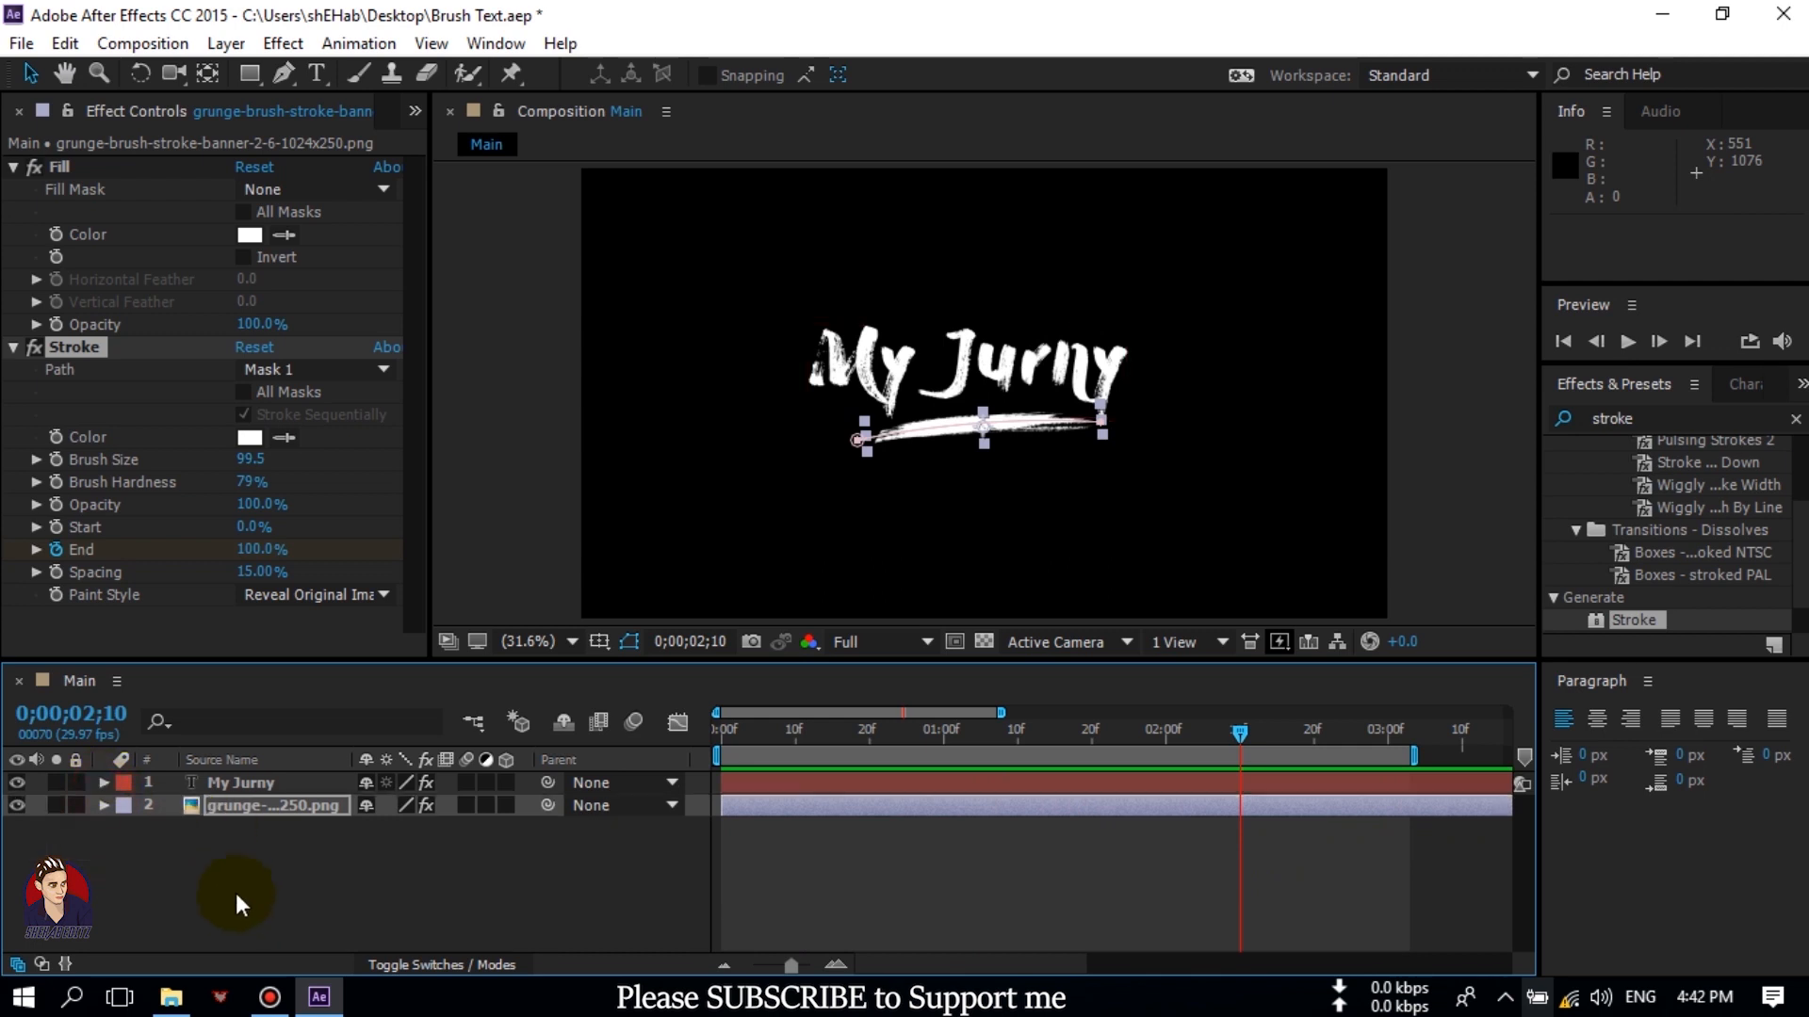
pyautogui.click(235, 880)
pyautogui.click(235, 807)
pyautogui.keyDown('shift'); pyautogui.click(226, 783); pyautogui.keyUp('shift')
pyautogui.rightClick(228, 802)
pyautogui.click(343, 841)
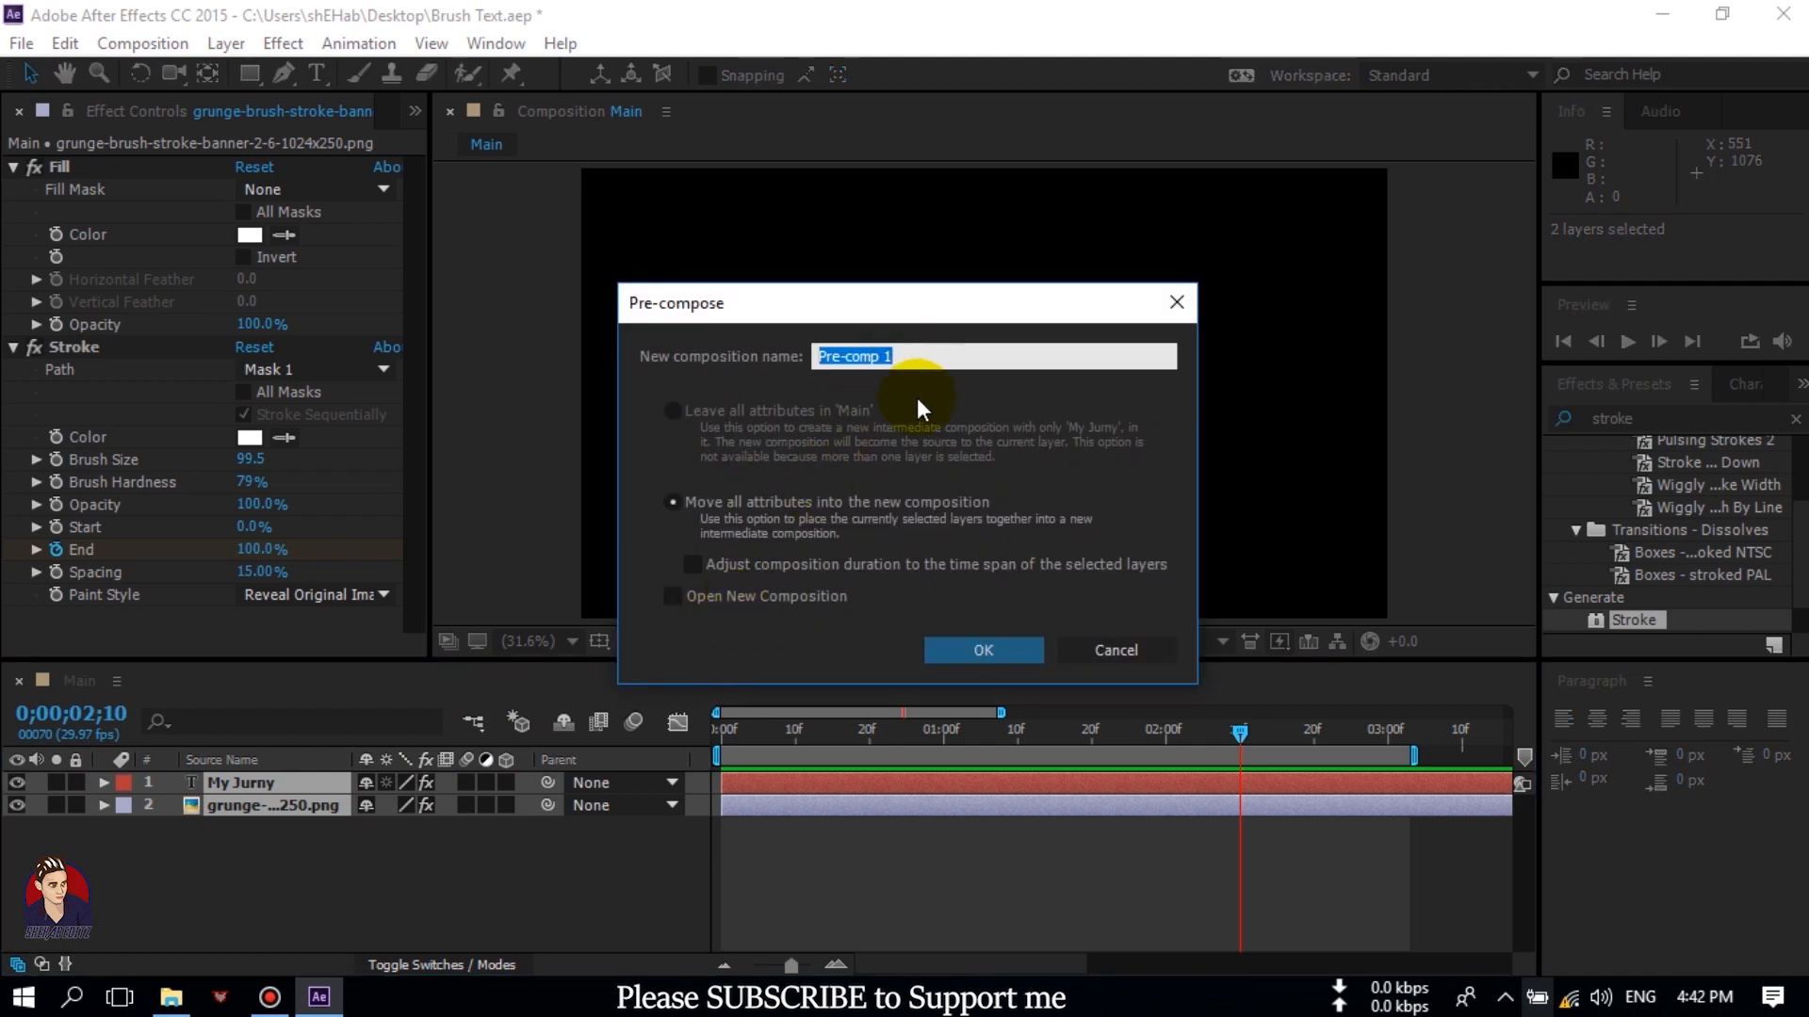
pyautogui.write('Animation')
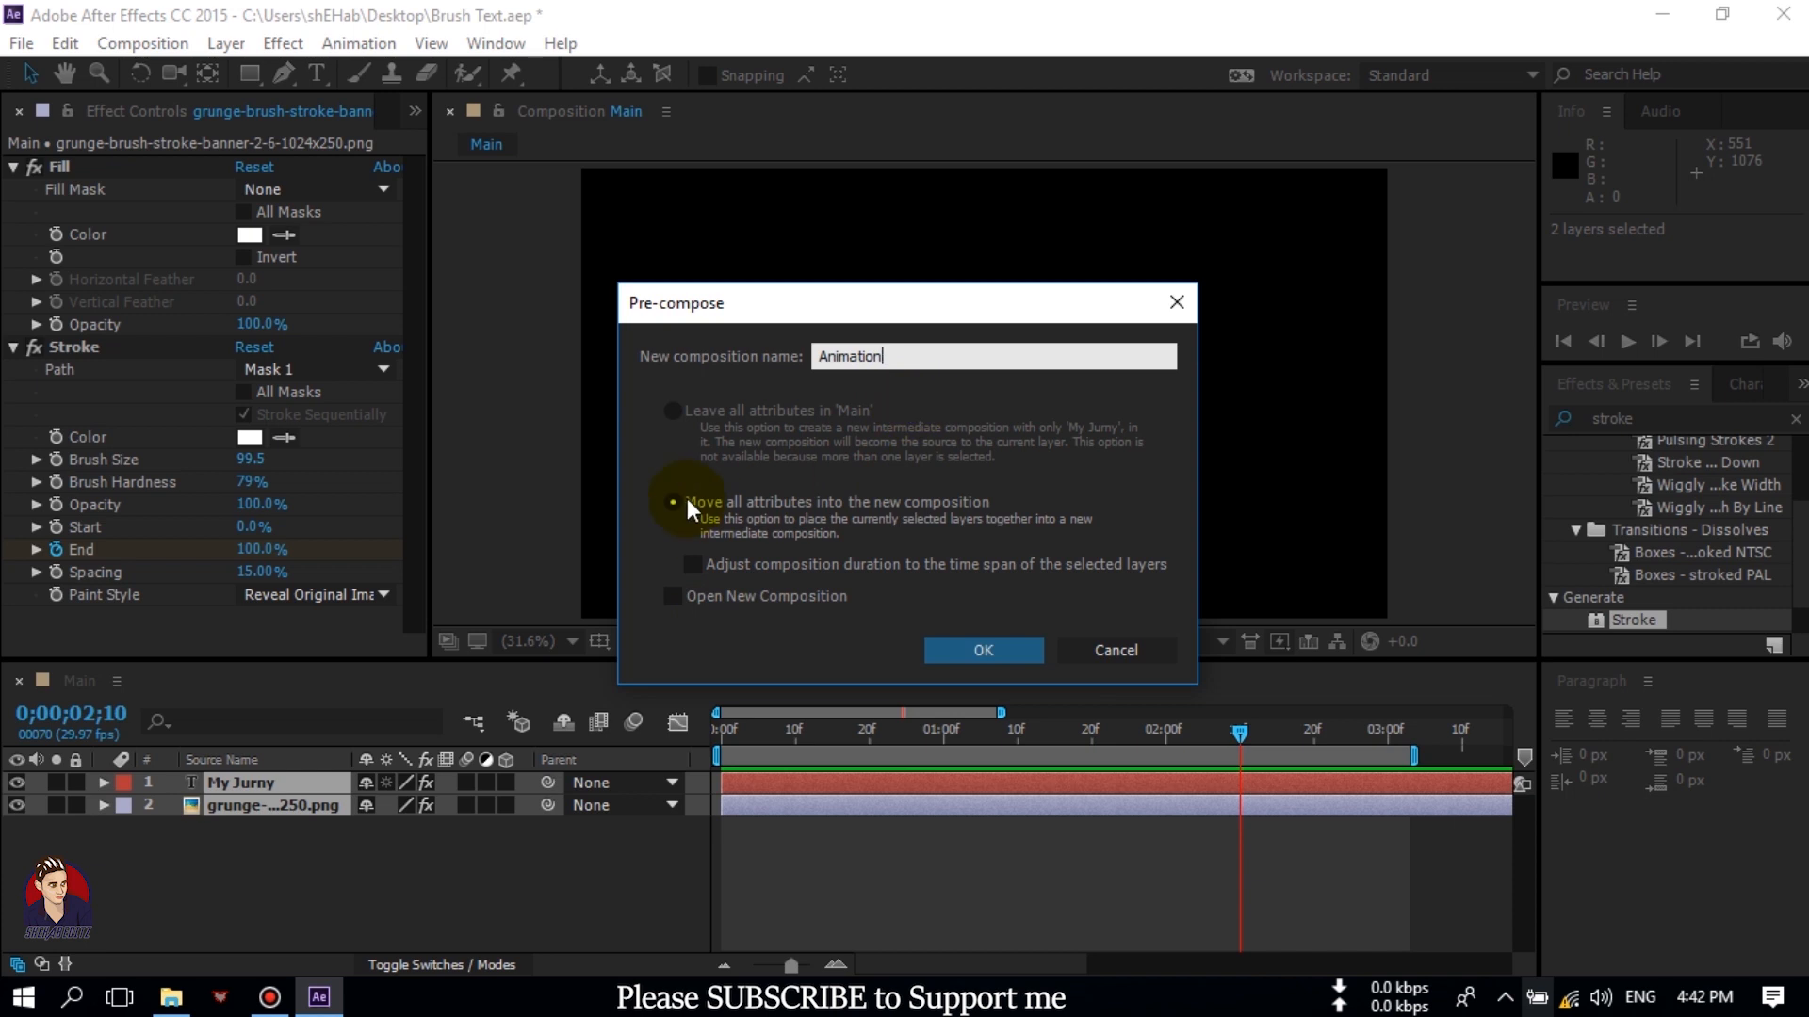
pyautogui.click(687, 502)
pyautogui.click(955, 653)
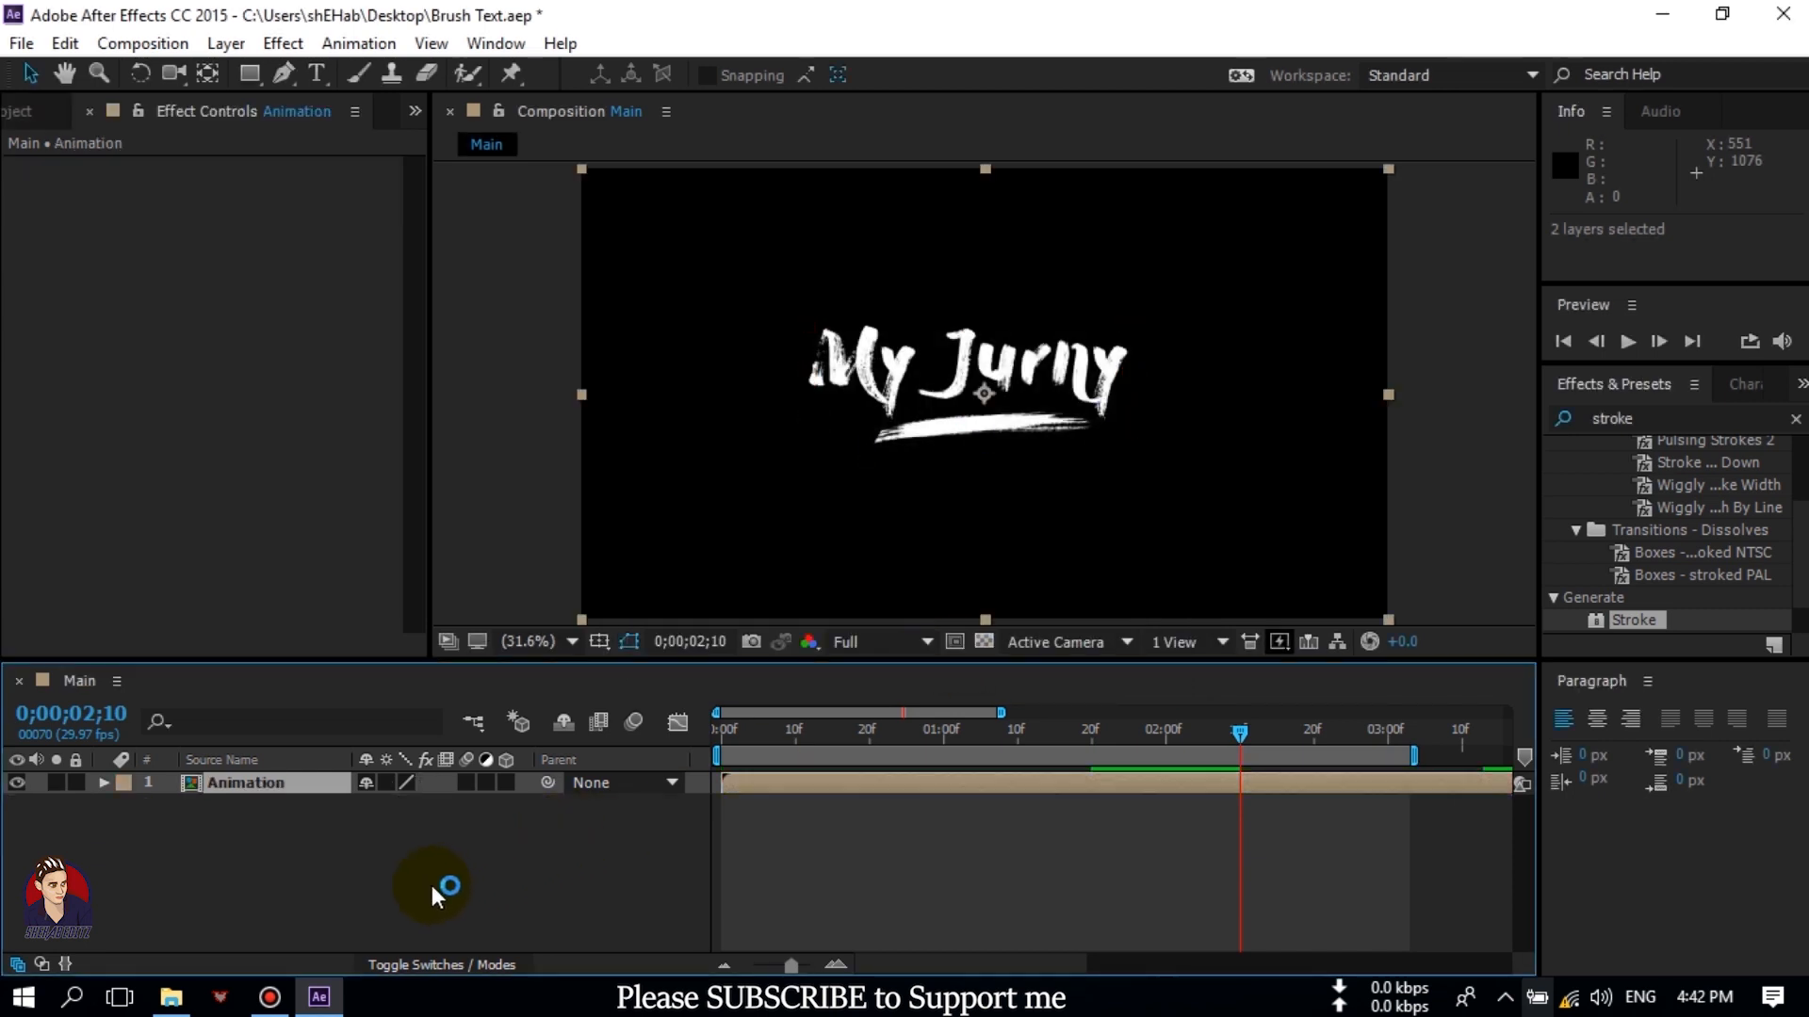
# Rotate the Animation pre-comp layer by -3.0° and preview the tilted reveal from the start.
pyautogui.click(405, 849)
pyautogui.click(234, 793)
pyautogui.press('r')
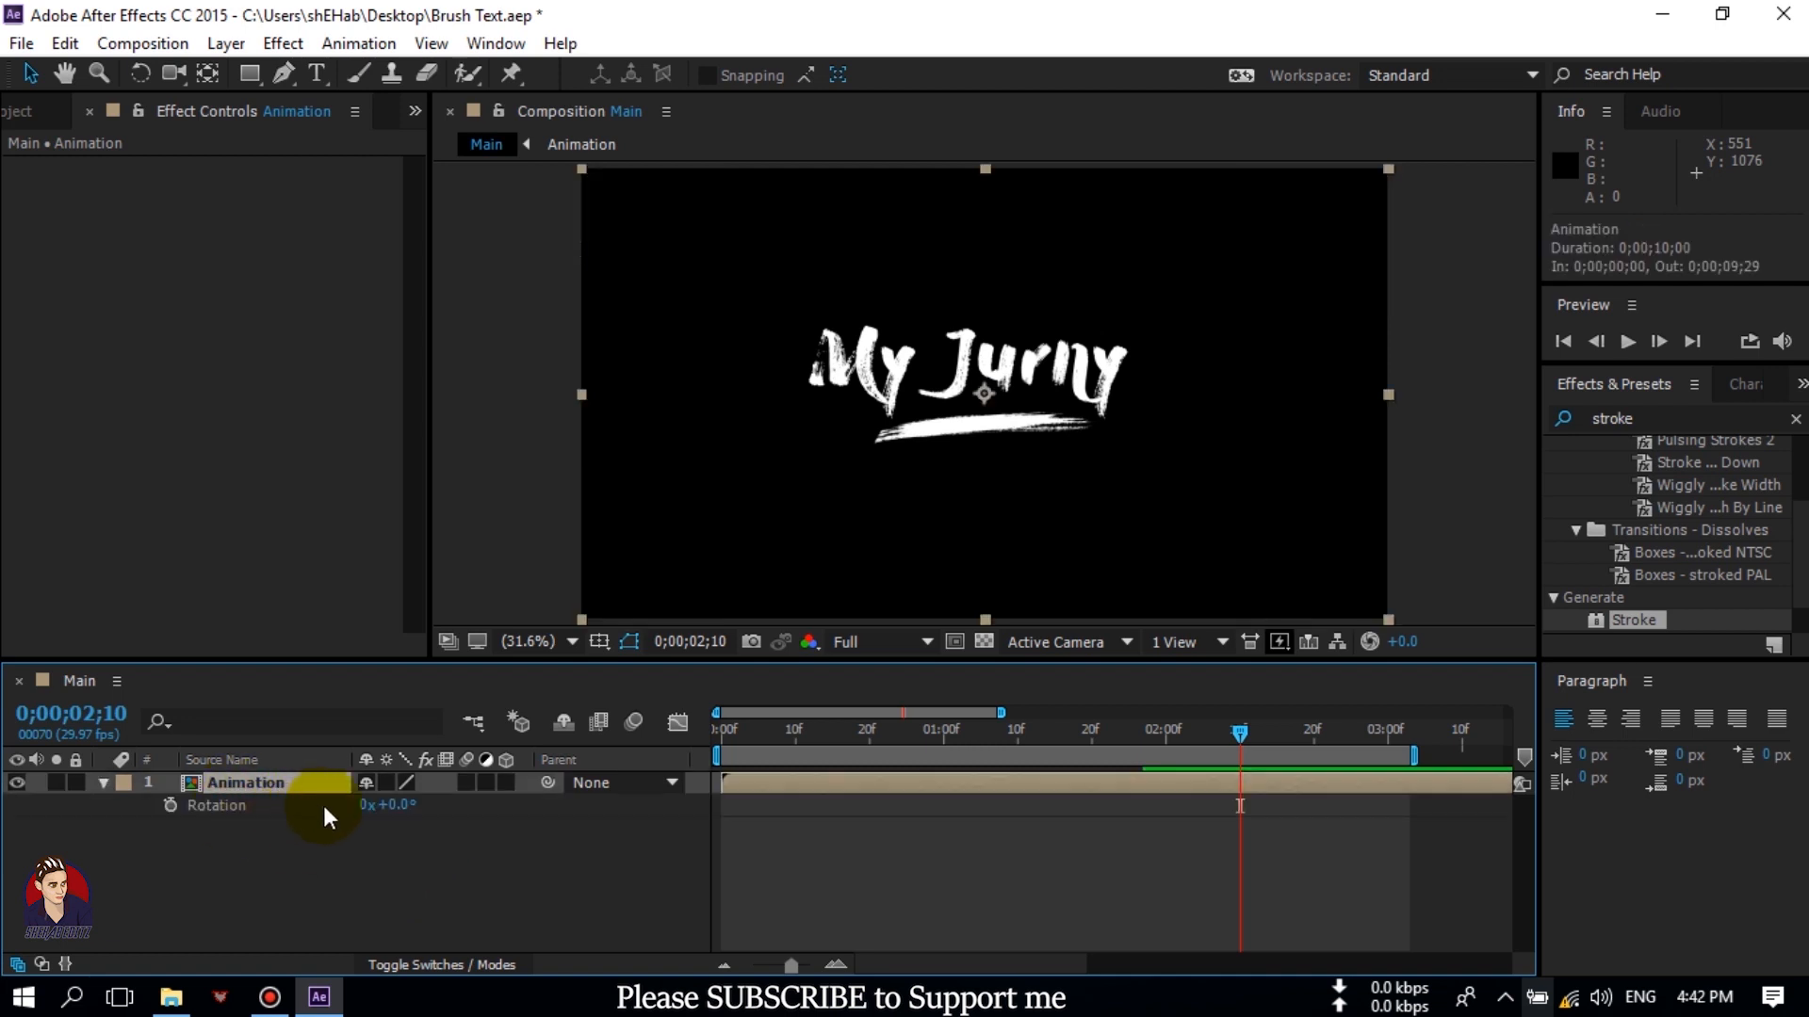
pyautogui.moveTo(394, 805); pyautogui.dragTo(387, 804)
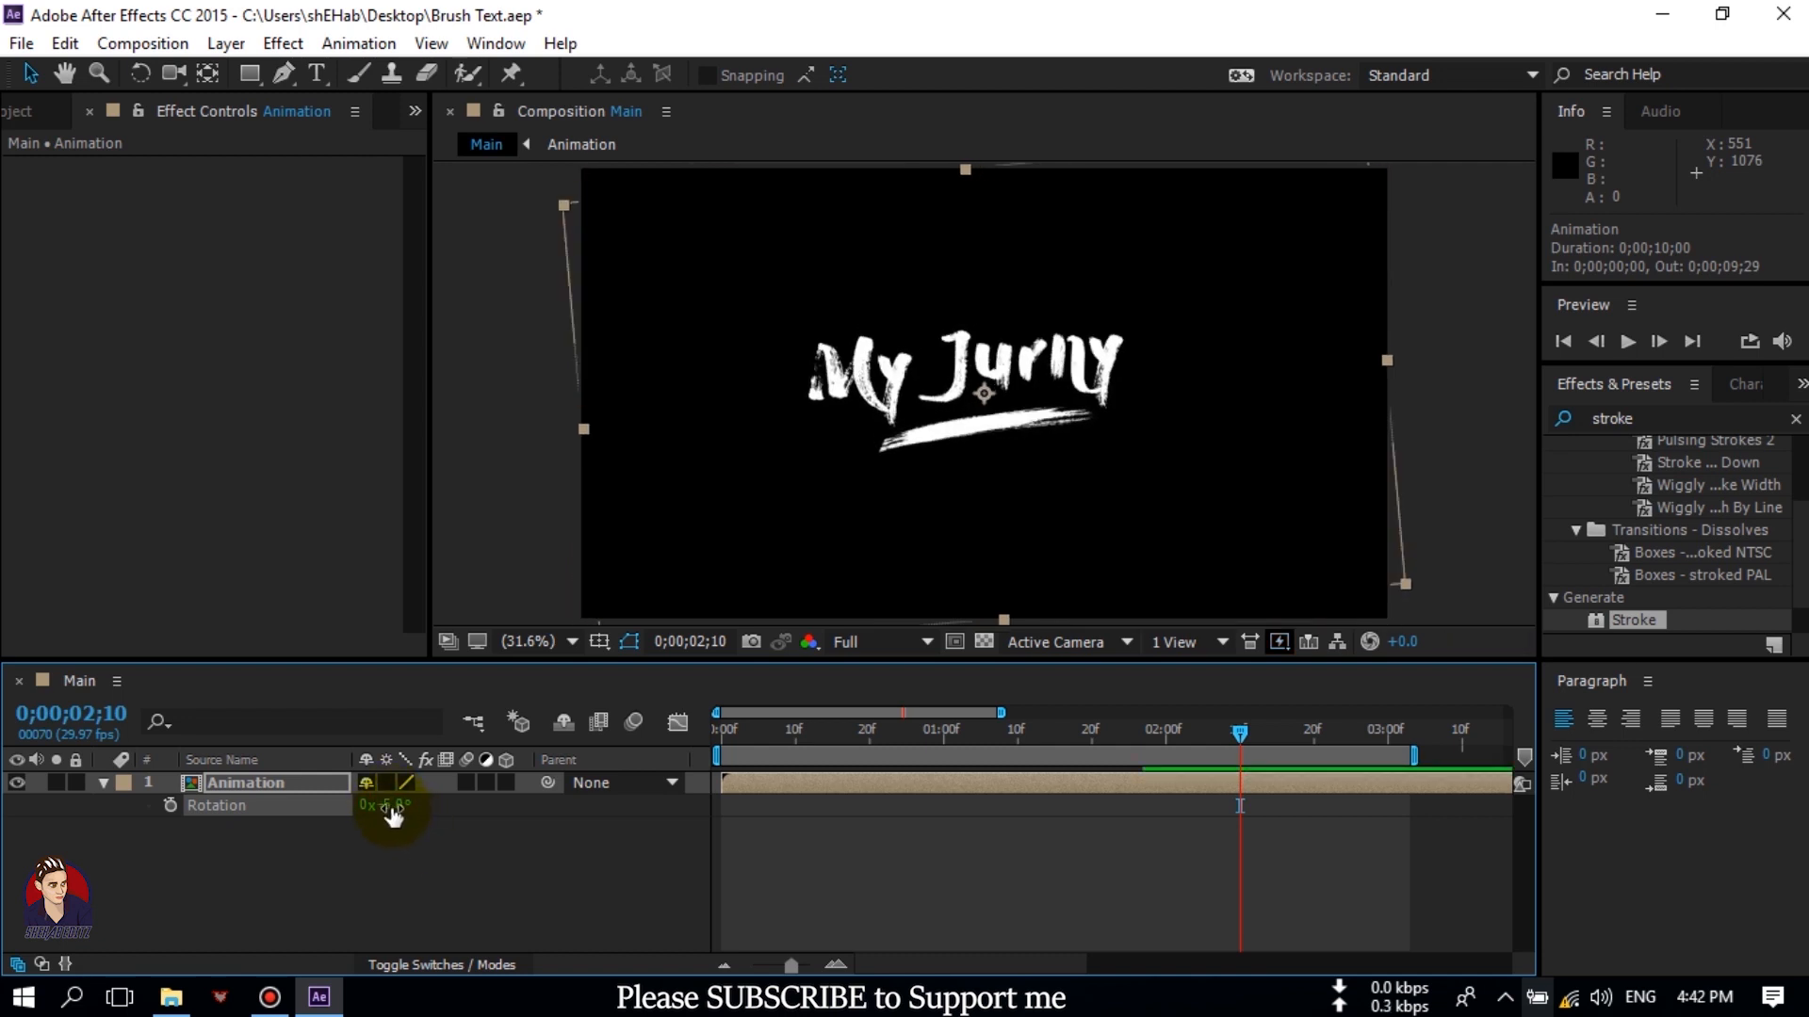
pyautogui.click(391, 807)
pyautogui.write('-3')
pyautogui.click(377, 876)
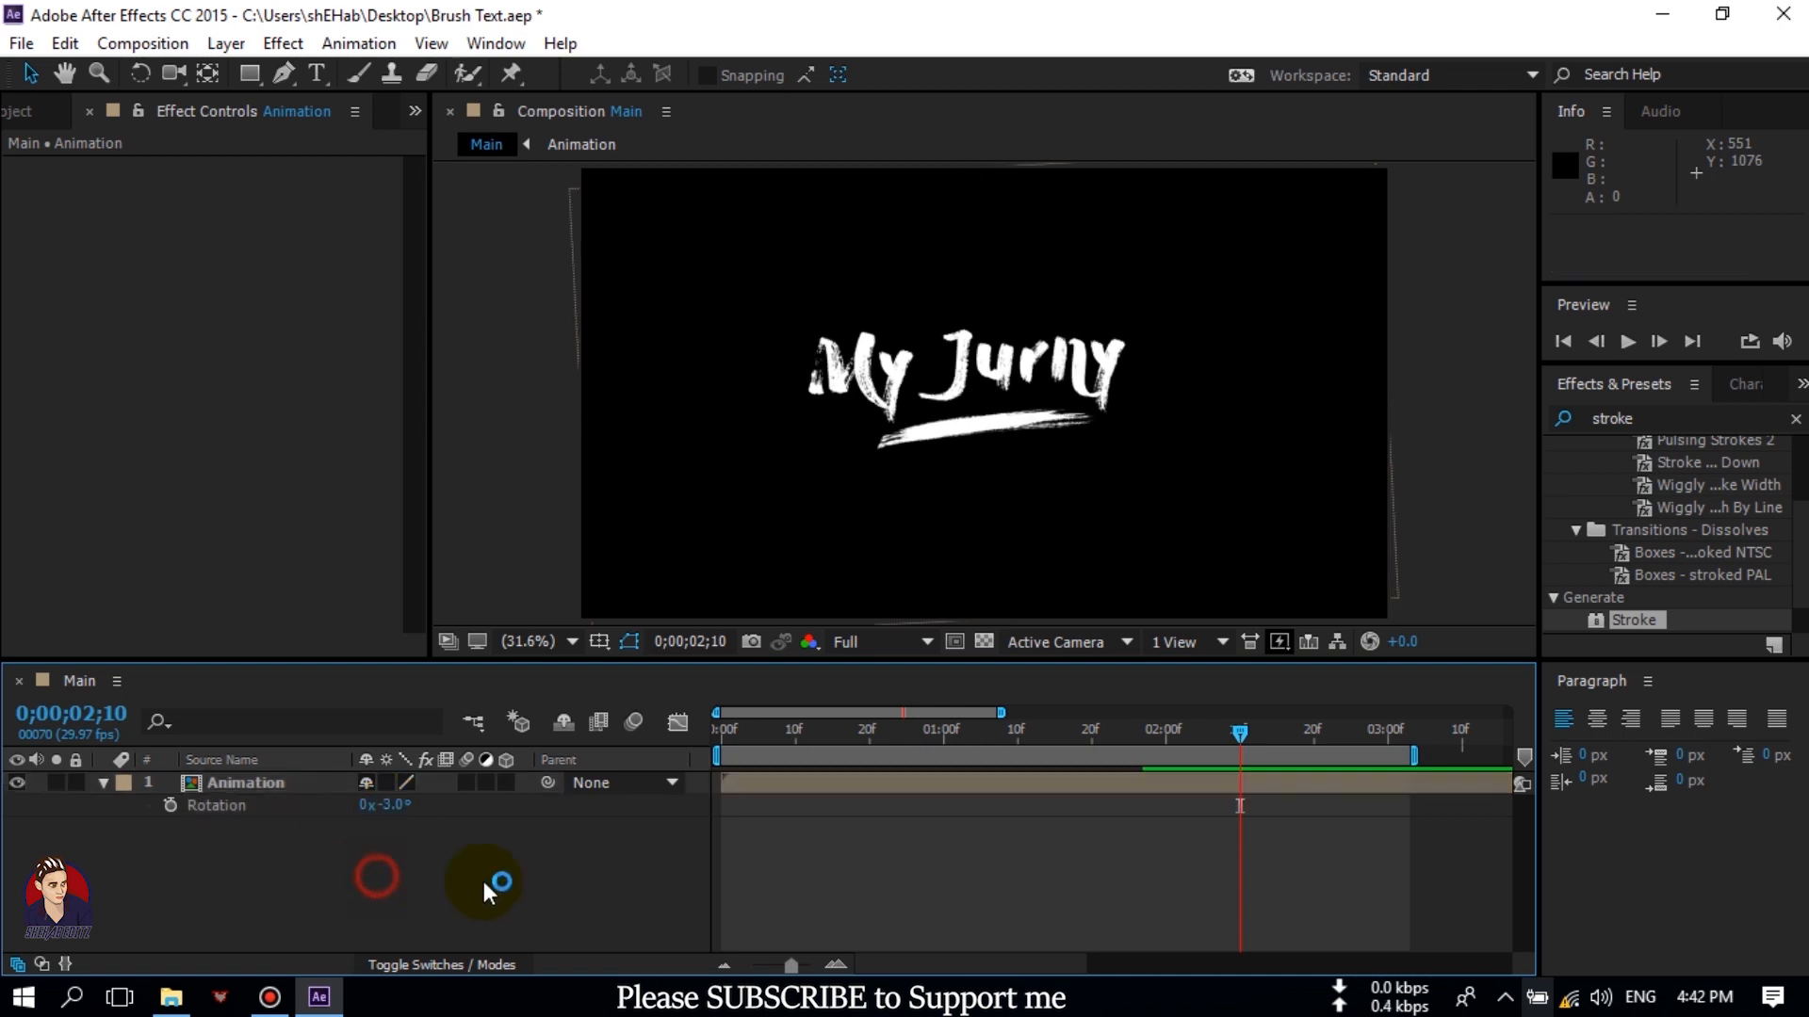
pyautogui.moveTo(1241, 732); pyautogui.dragTo(663, 748)
pyautogui.press('space')
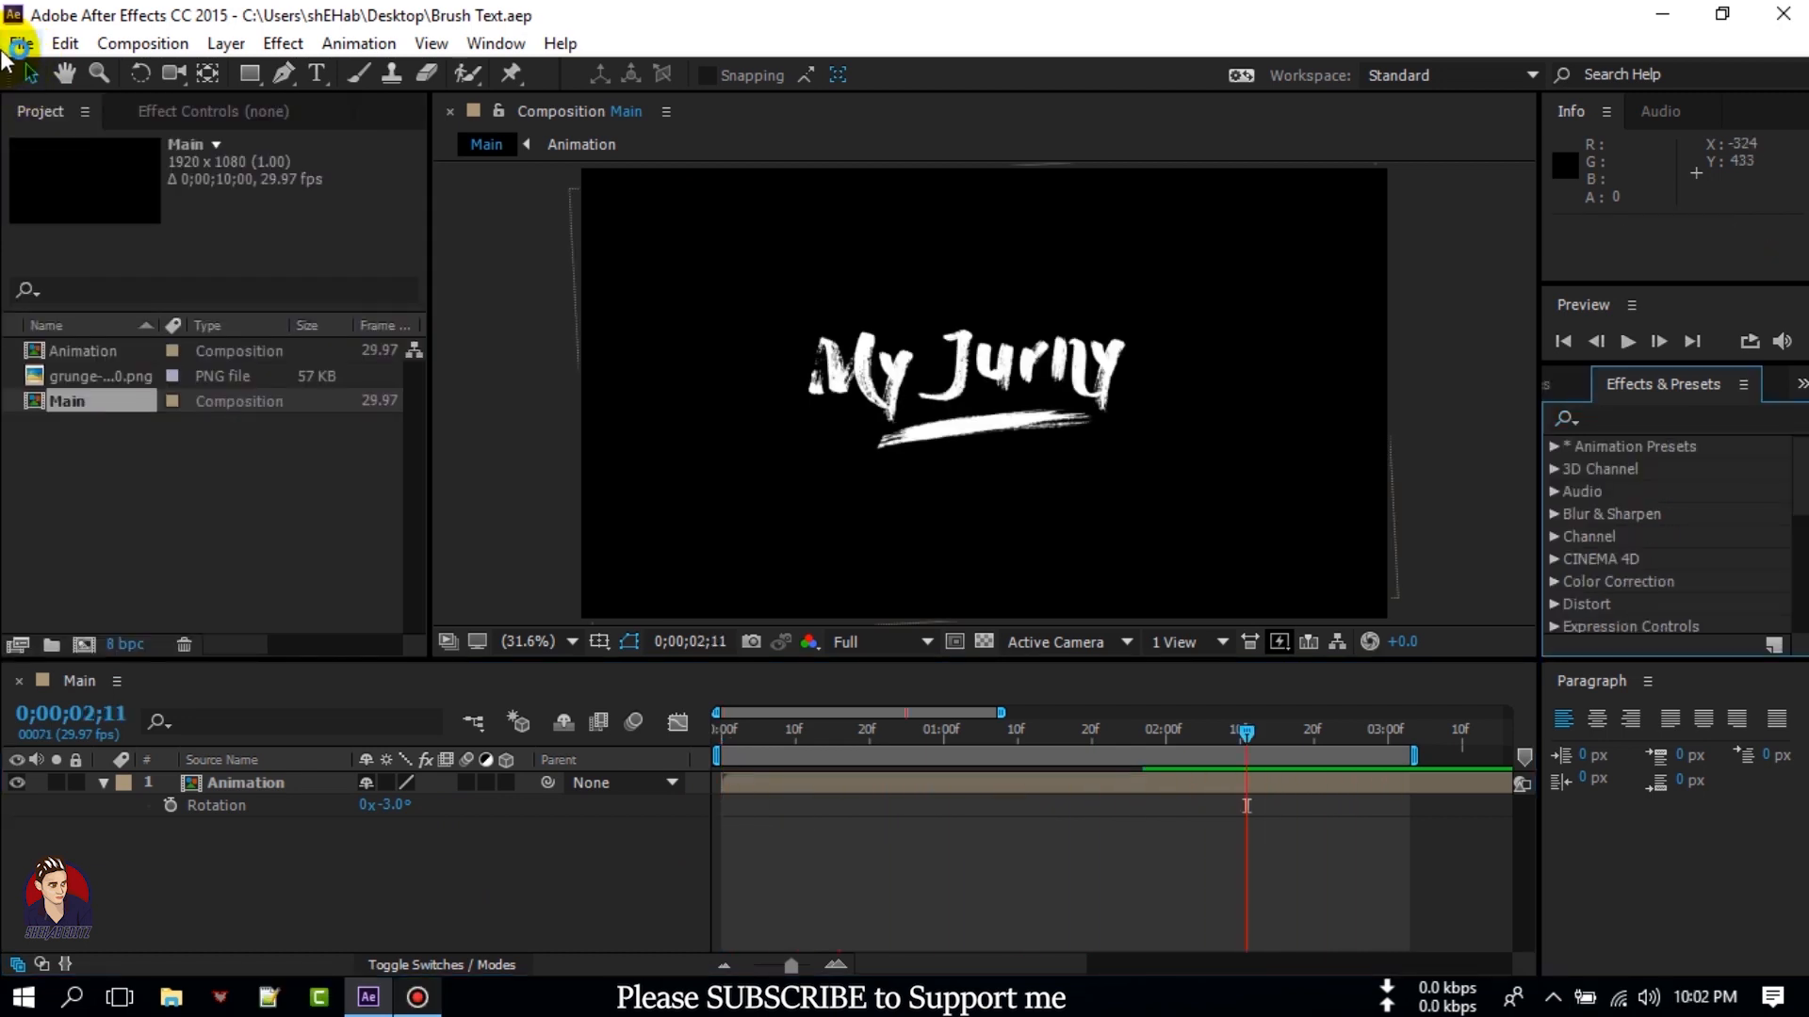
# Import the Beach - 3998.mp4 and Lights - 13441.mp4 clips from the Videos folder into the project.
pyautogui.click(21, 43)
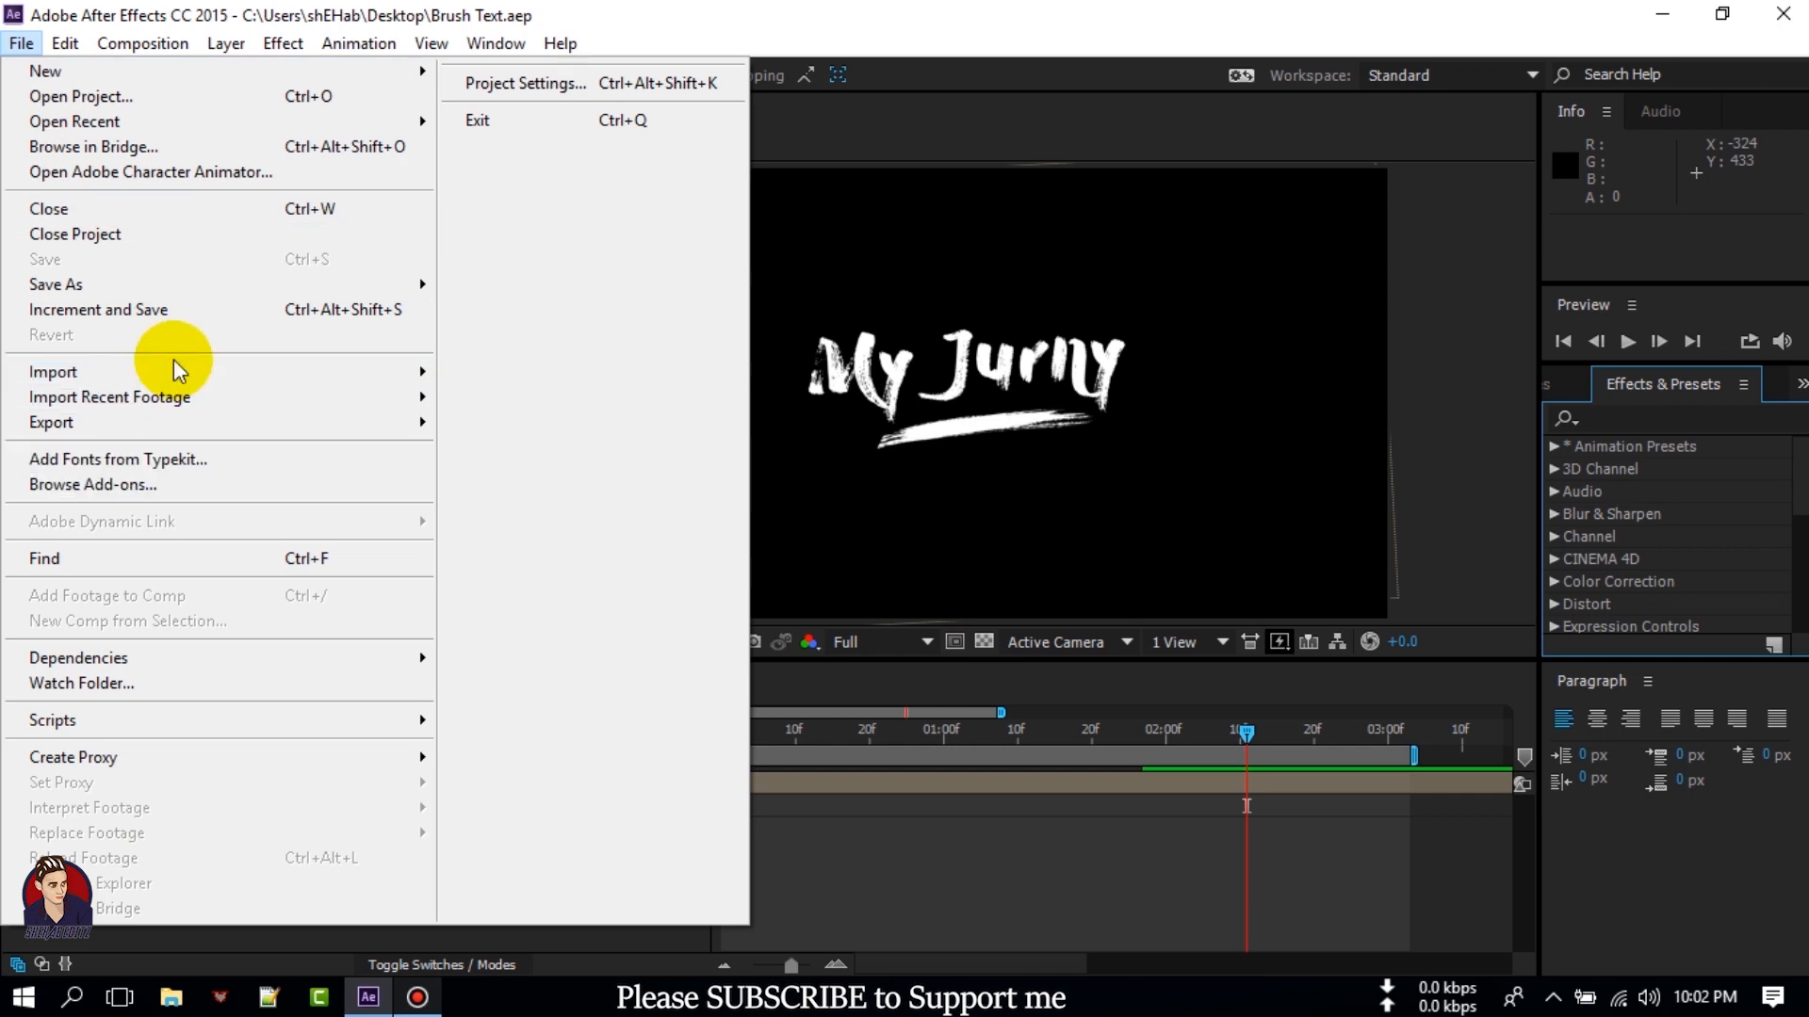
pyautogui.moveTo(422, 376)
pyautogui.click(550, 376)
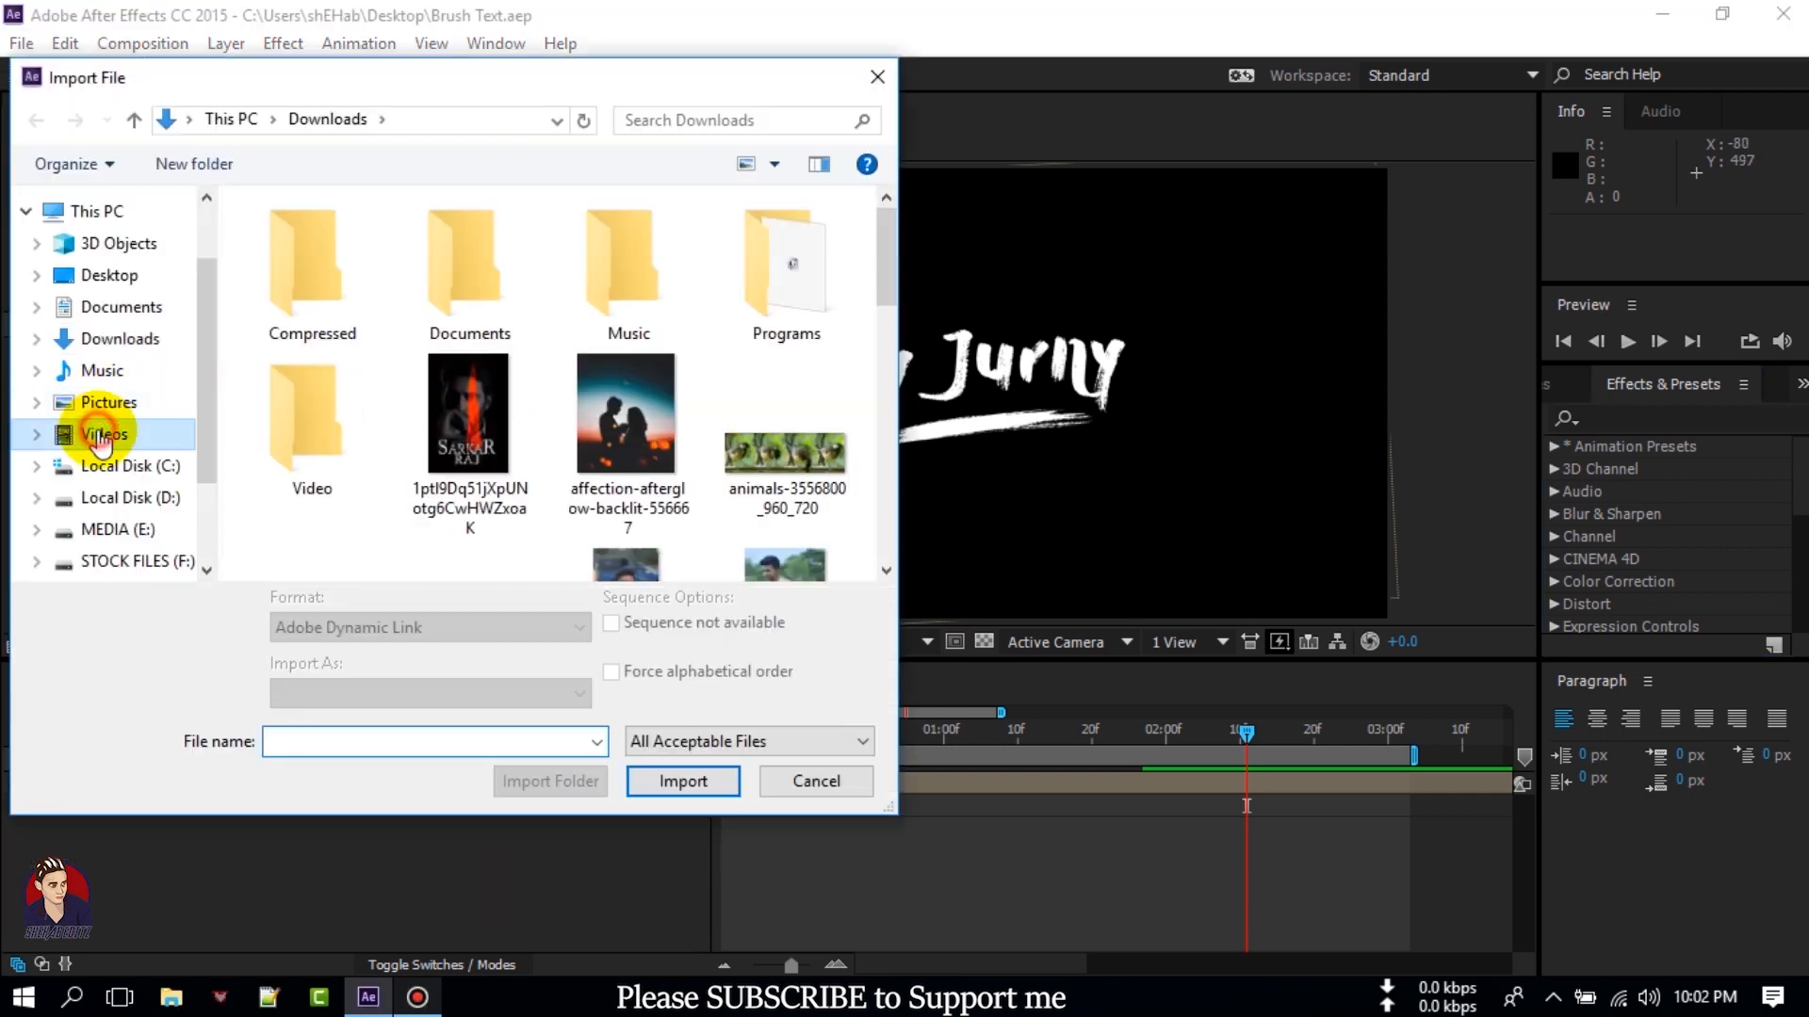
pyautogui.click(106, 433)
pyautogui.moveTo(280, 400); pyautogui.dragTo(506, 232)
pyautogui.click(683, 781)
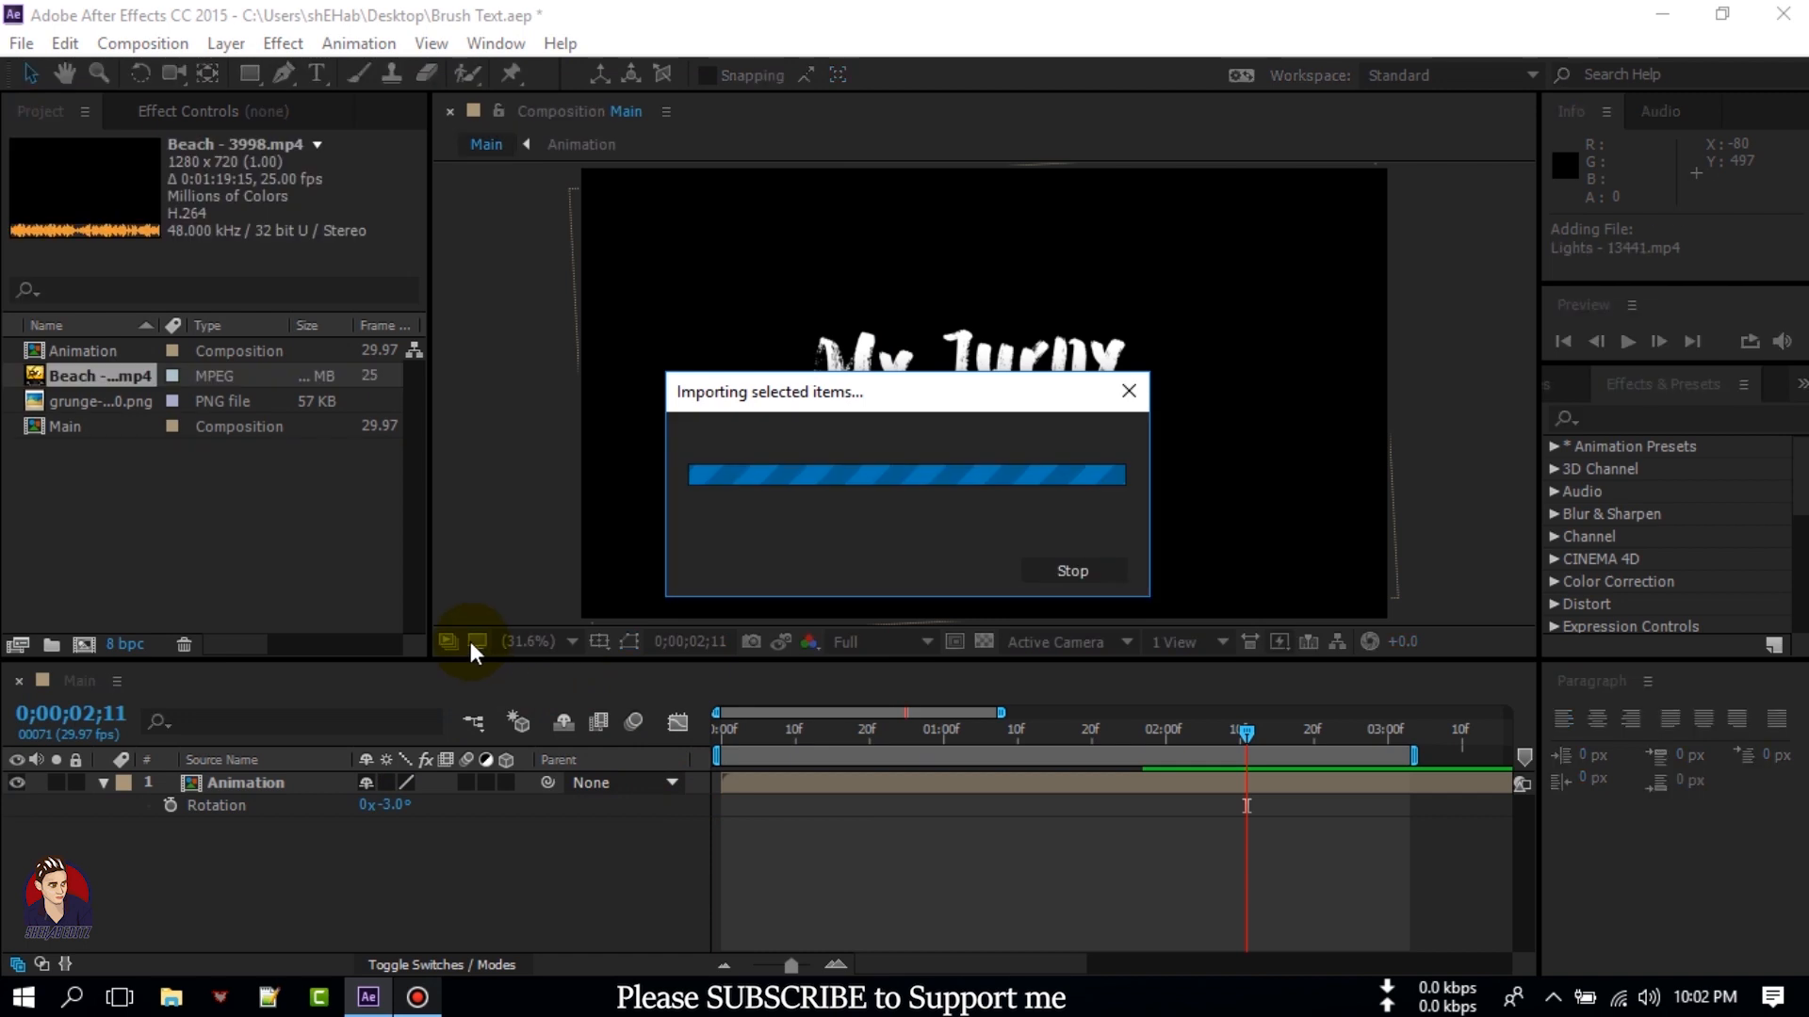
pyautogui.click(202, 505)
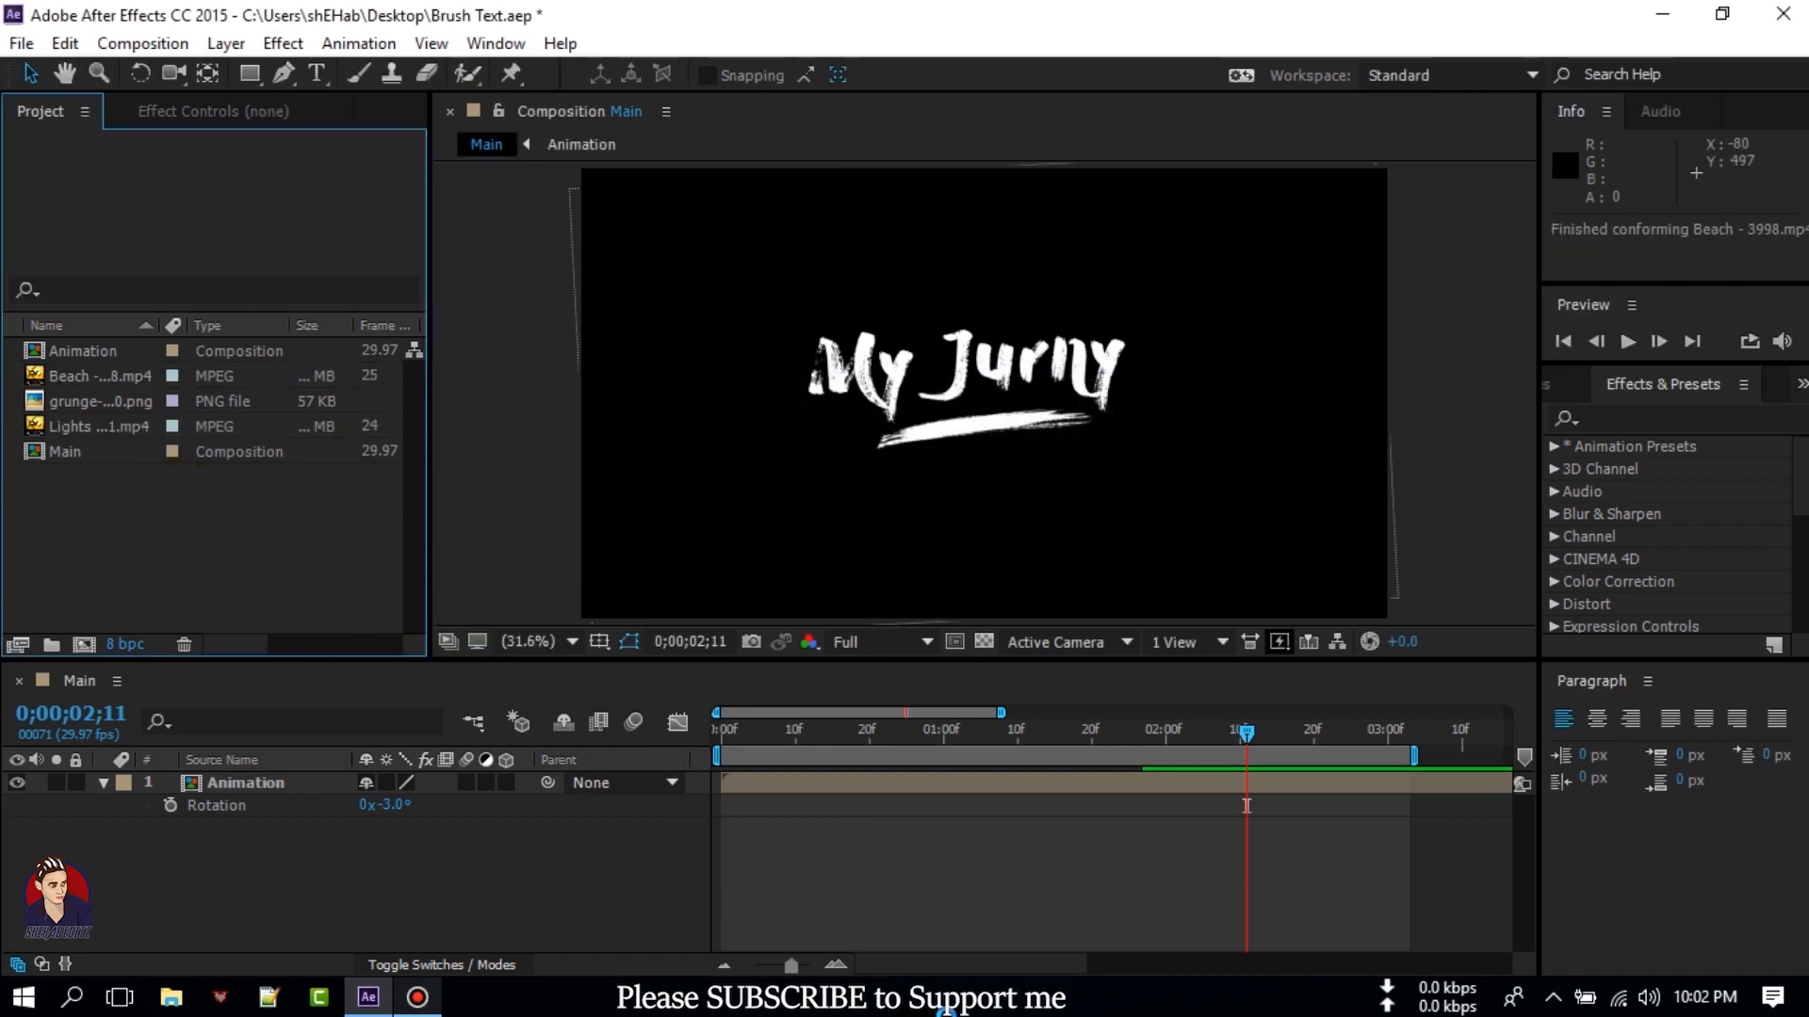
# Extend the Main composition's work area to the full 0;00;10;00 duration.
pyautogui.moveTo(792, 965); pyautogui.dragTo(751, 966)
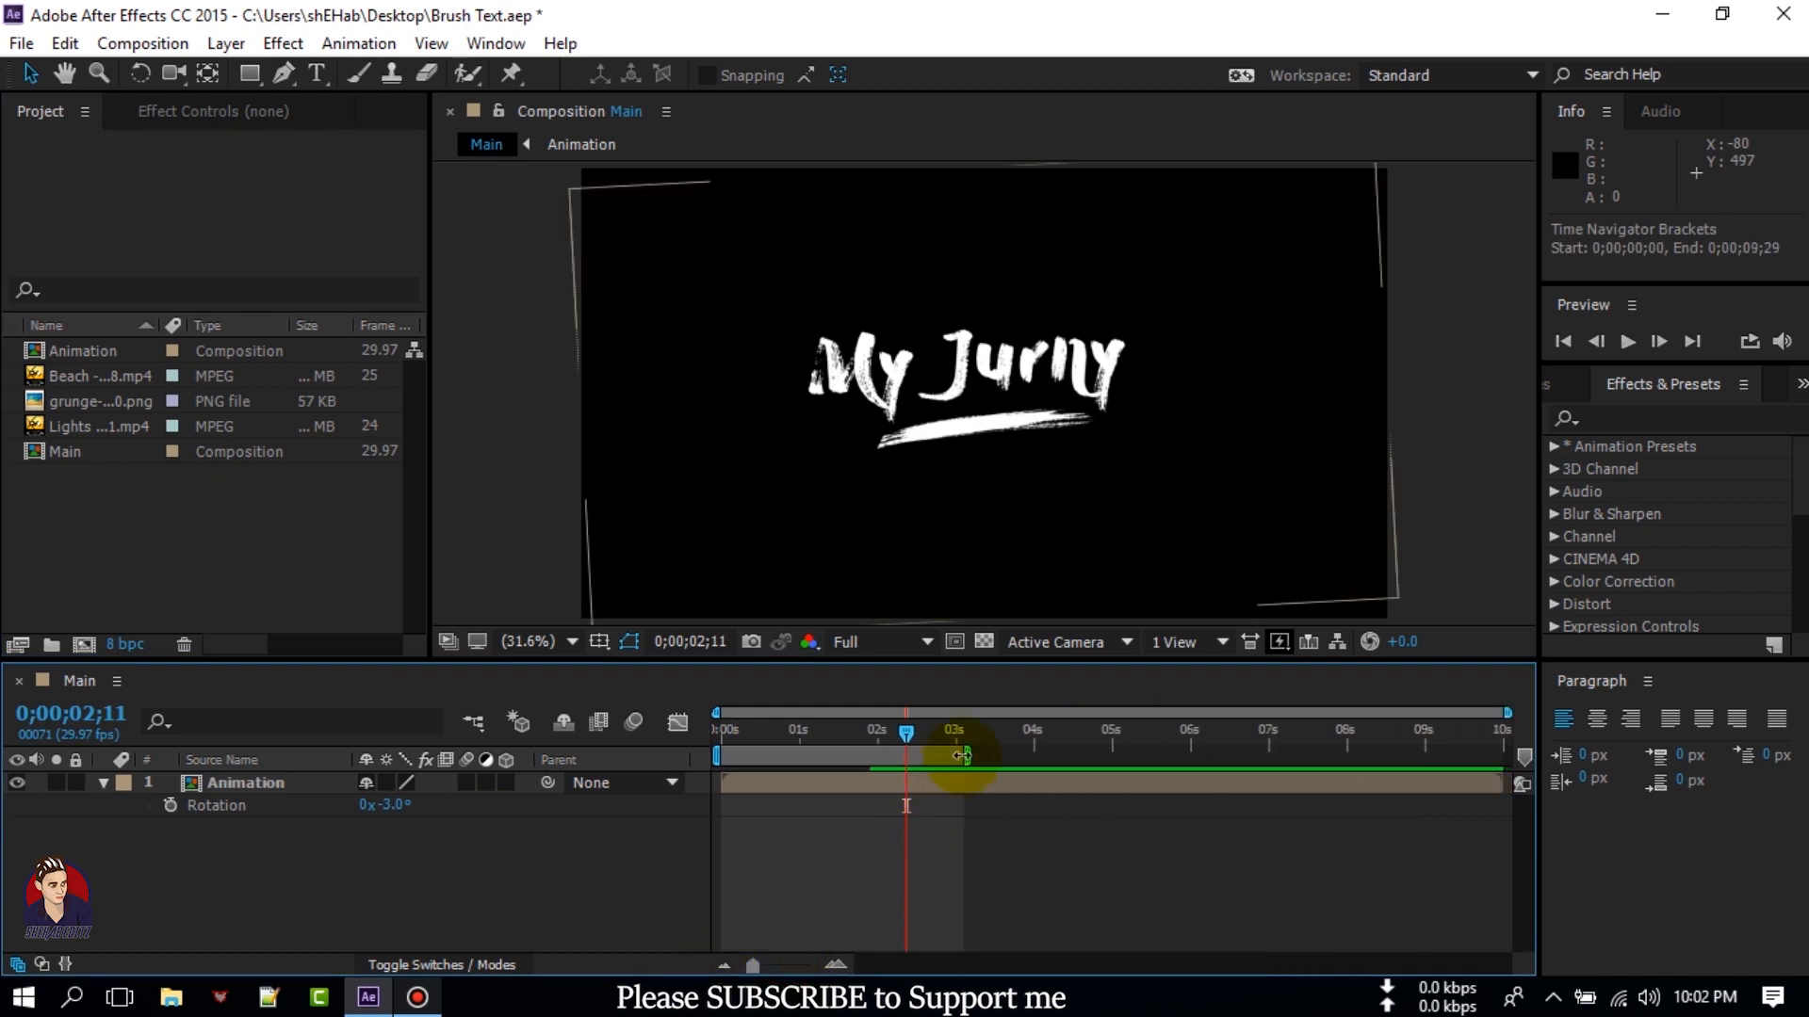
pyautogui.moveTo(981, 738); pyautogui.dragTo(1505, 773)
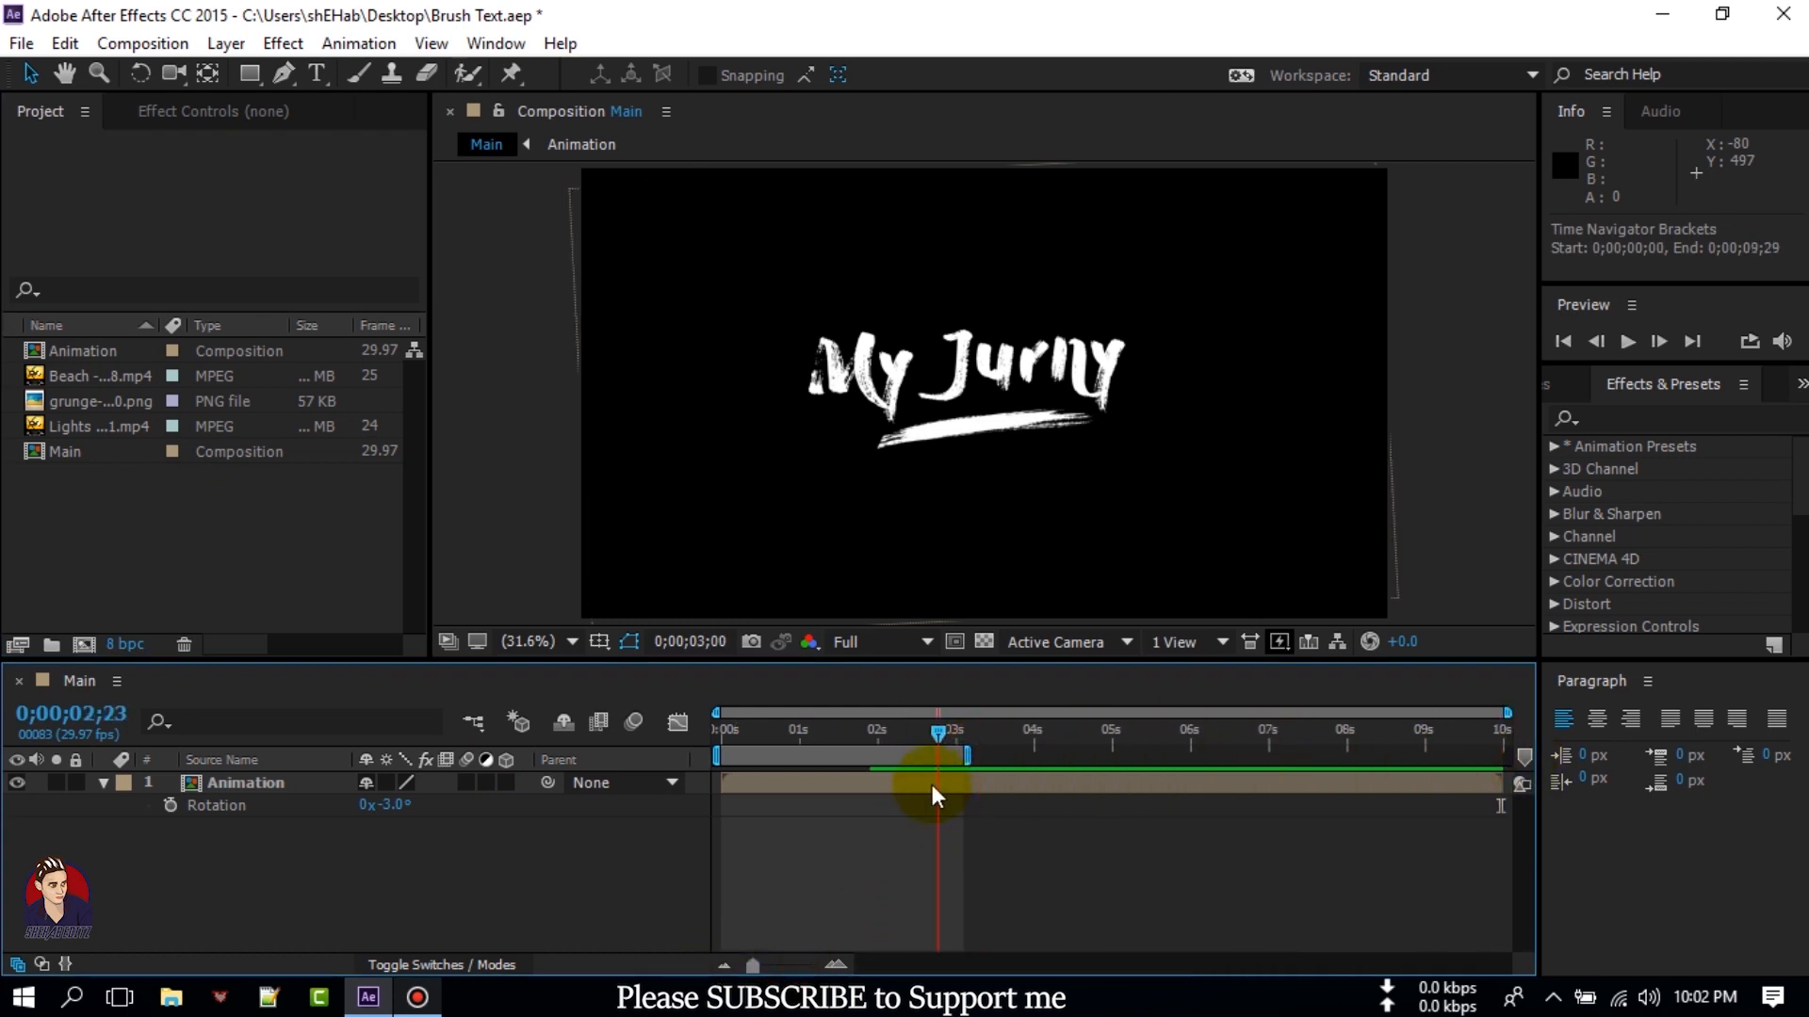
pyautogui.moveTo(962, 756); pyautogui.dragTo(1538, 740)
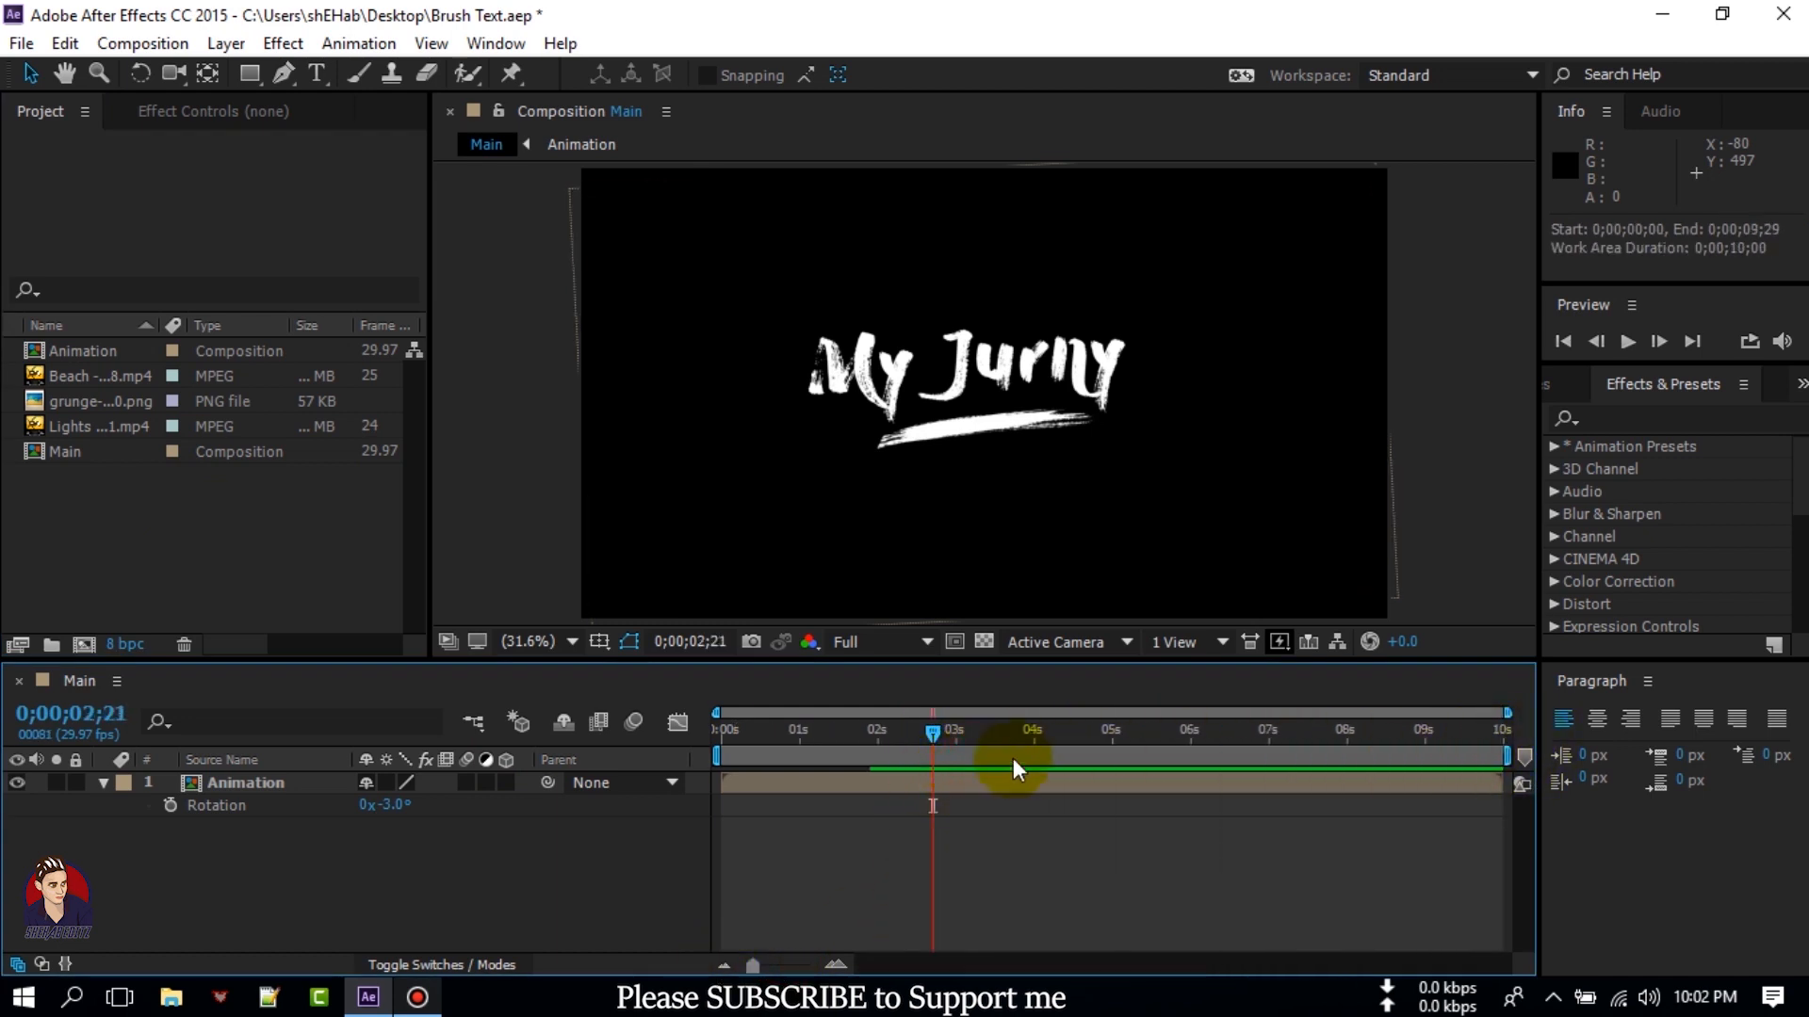
# End the Main composition's work area at 0;00;02;29 and trim the composition to it.
pyautogui.moveTo(925, 733)
pyautogui.mouseDown()
pyautogui.moveTo(706, 765)
pyautogui.moveTo(947, 748)
pyautogui.mouseUp()
pyautogui.moveTo(1502, 755); pyautogui.dragTo(945, 759)
pyautogui.rightClick(945, 759)
pyautogui.click(997, 835)
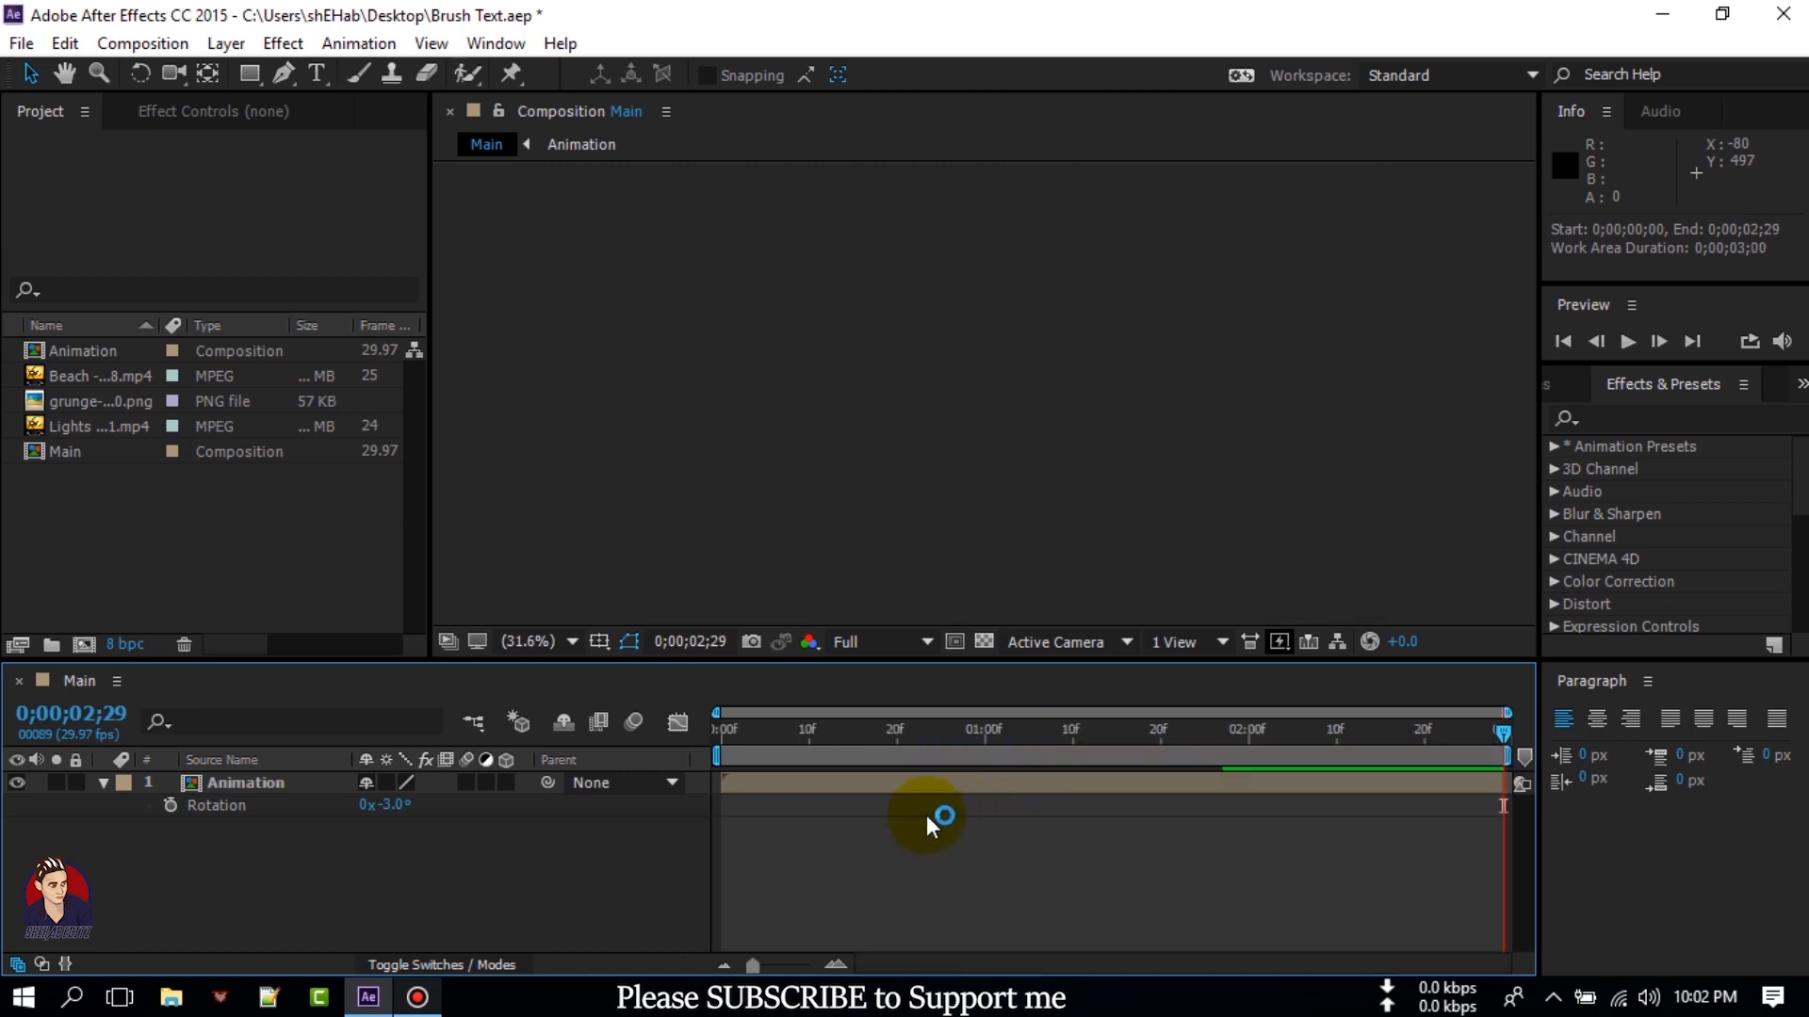
# Create a new HDTV 1080 29.97 composition named Comp 1 with a duration of 0;00;50;00.
pyautogui.click(363, 856)
pyautogui.click(84, 646)
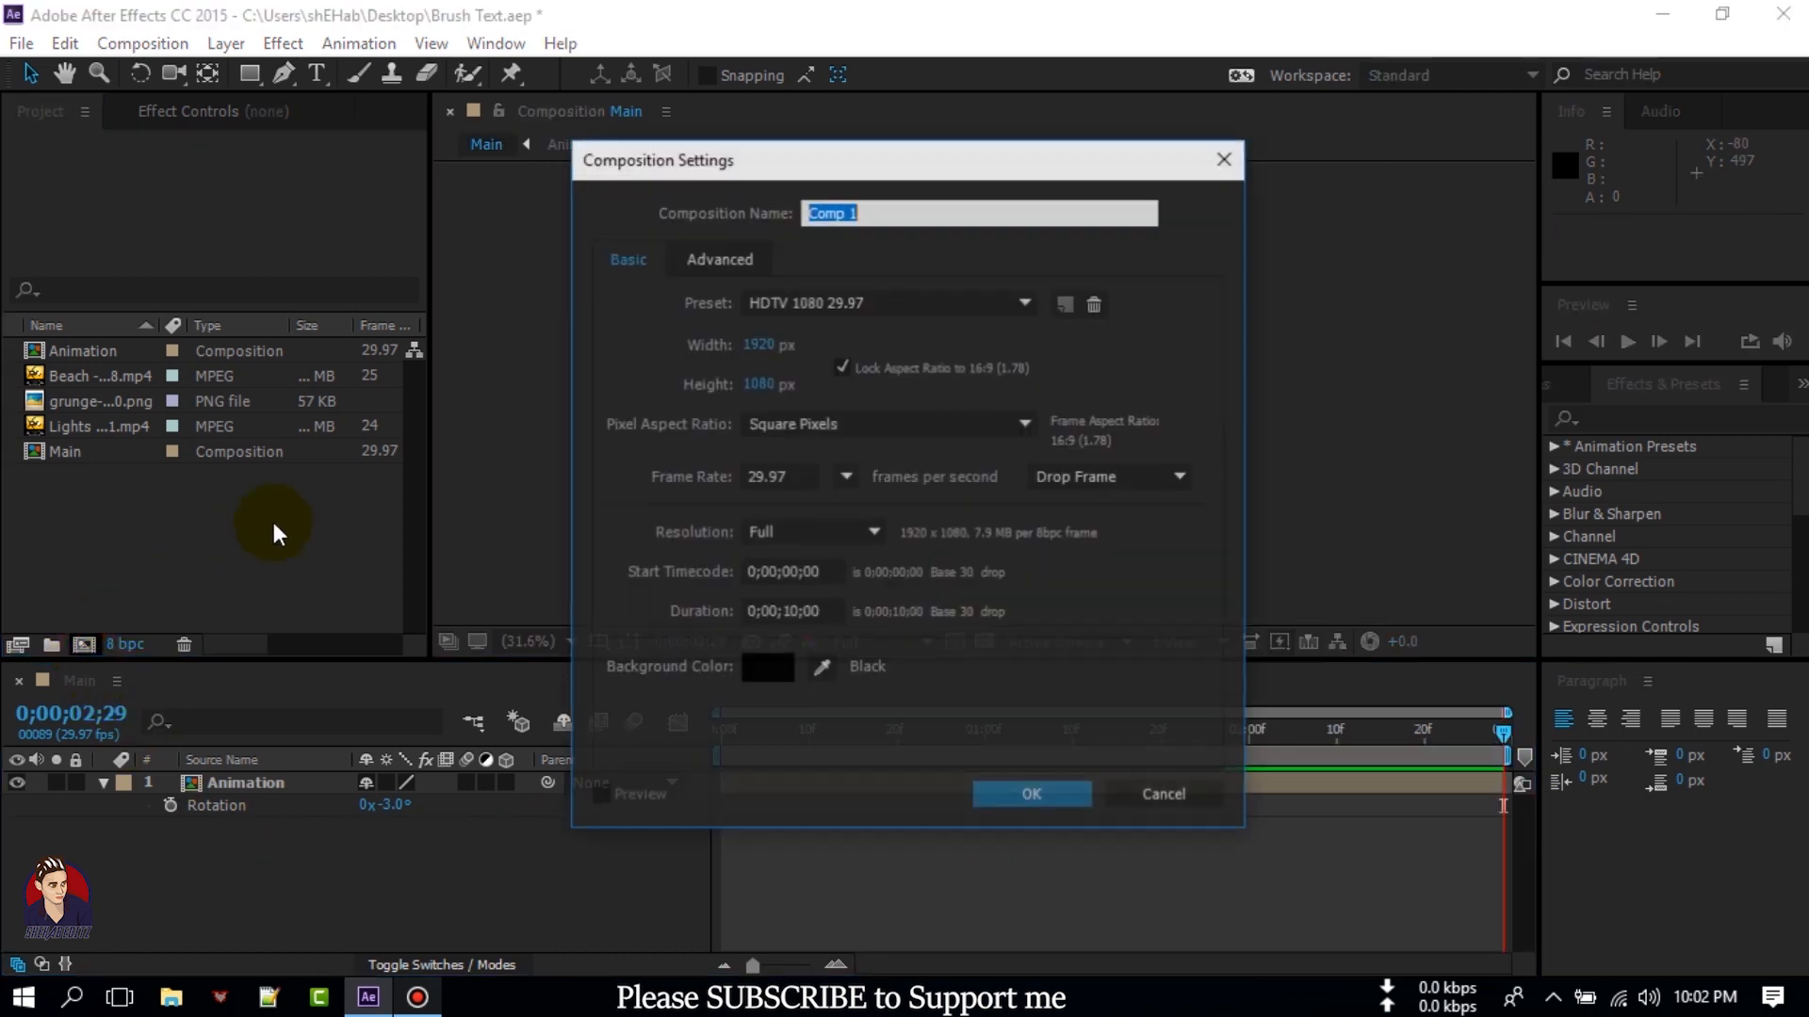
pyautogui.click(787, 610)
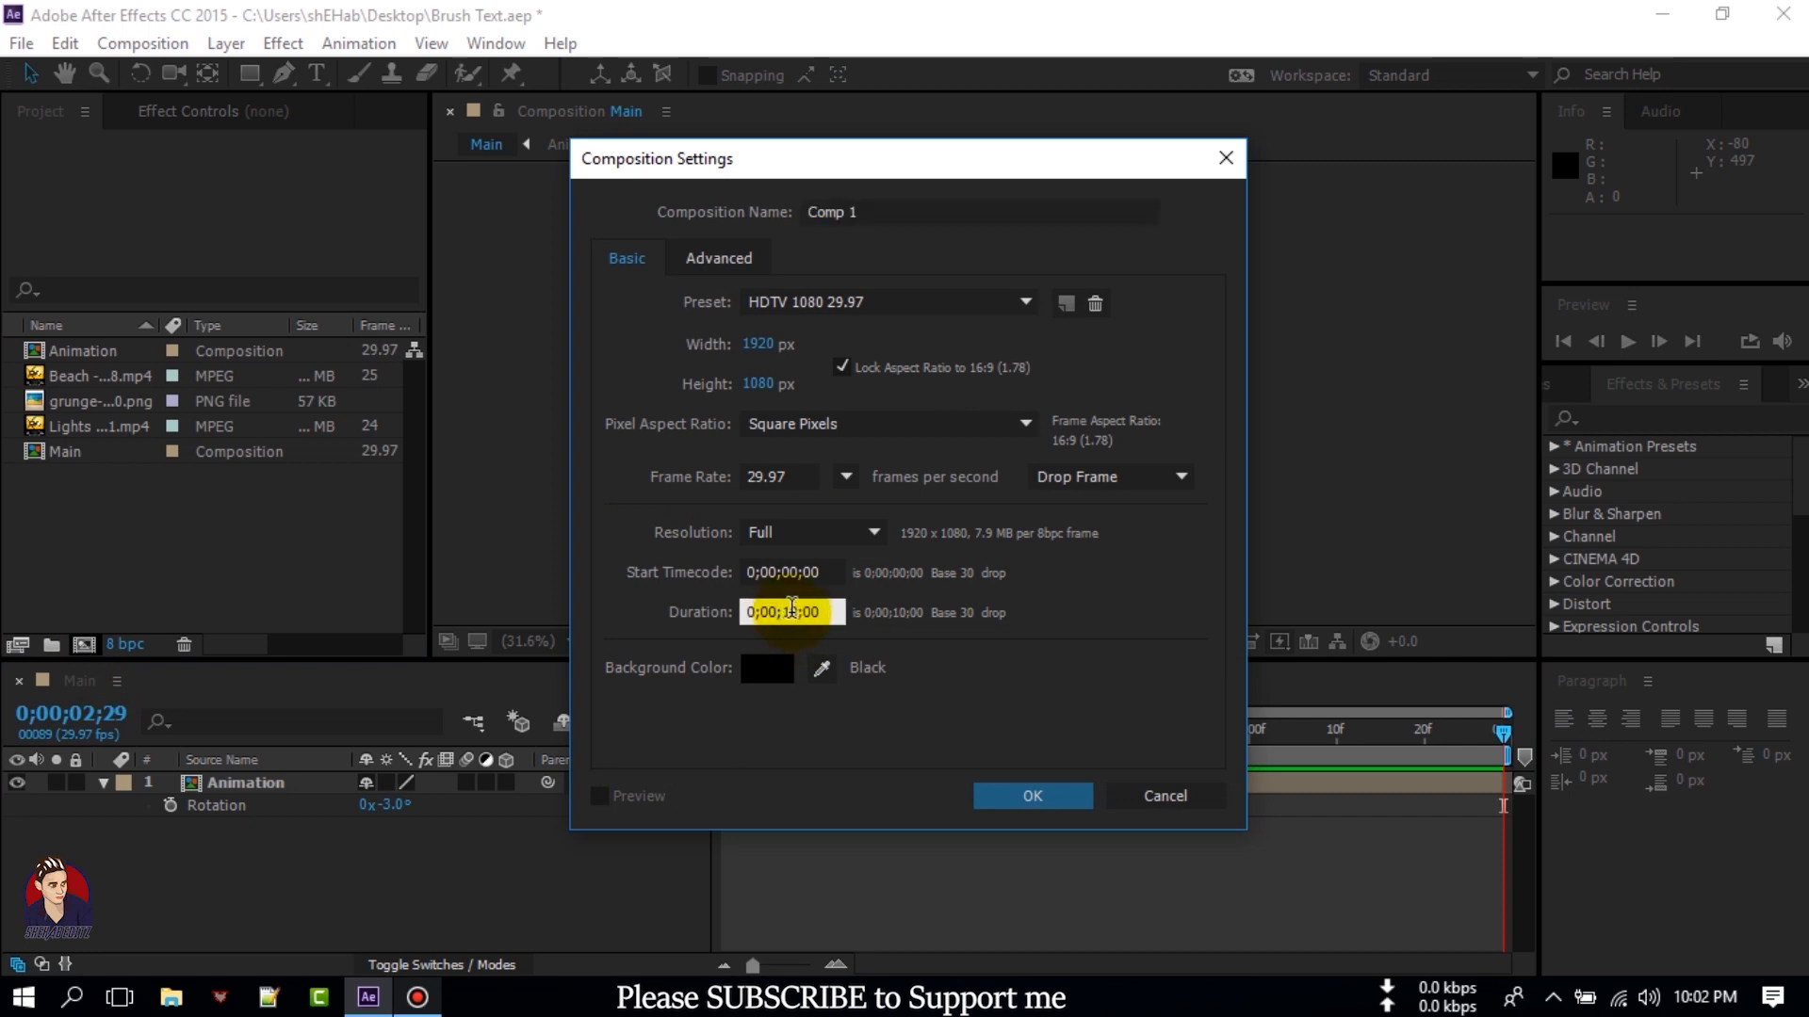
pyautogui.moveTo(794, 609); pyautogui.dragTo(795, 608)
pyautogui.write('5')
pyautogui.click(983, 799)
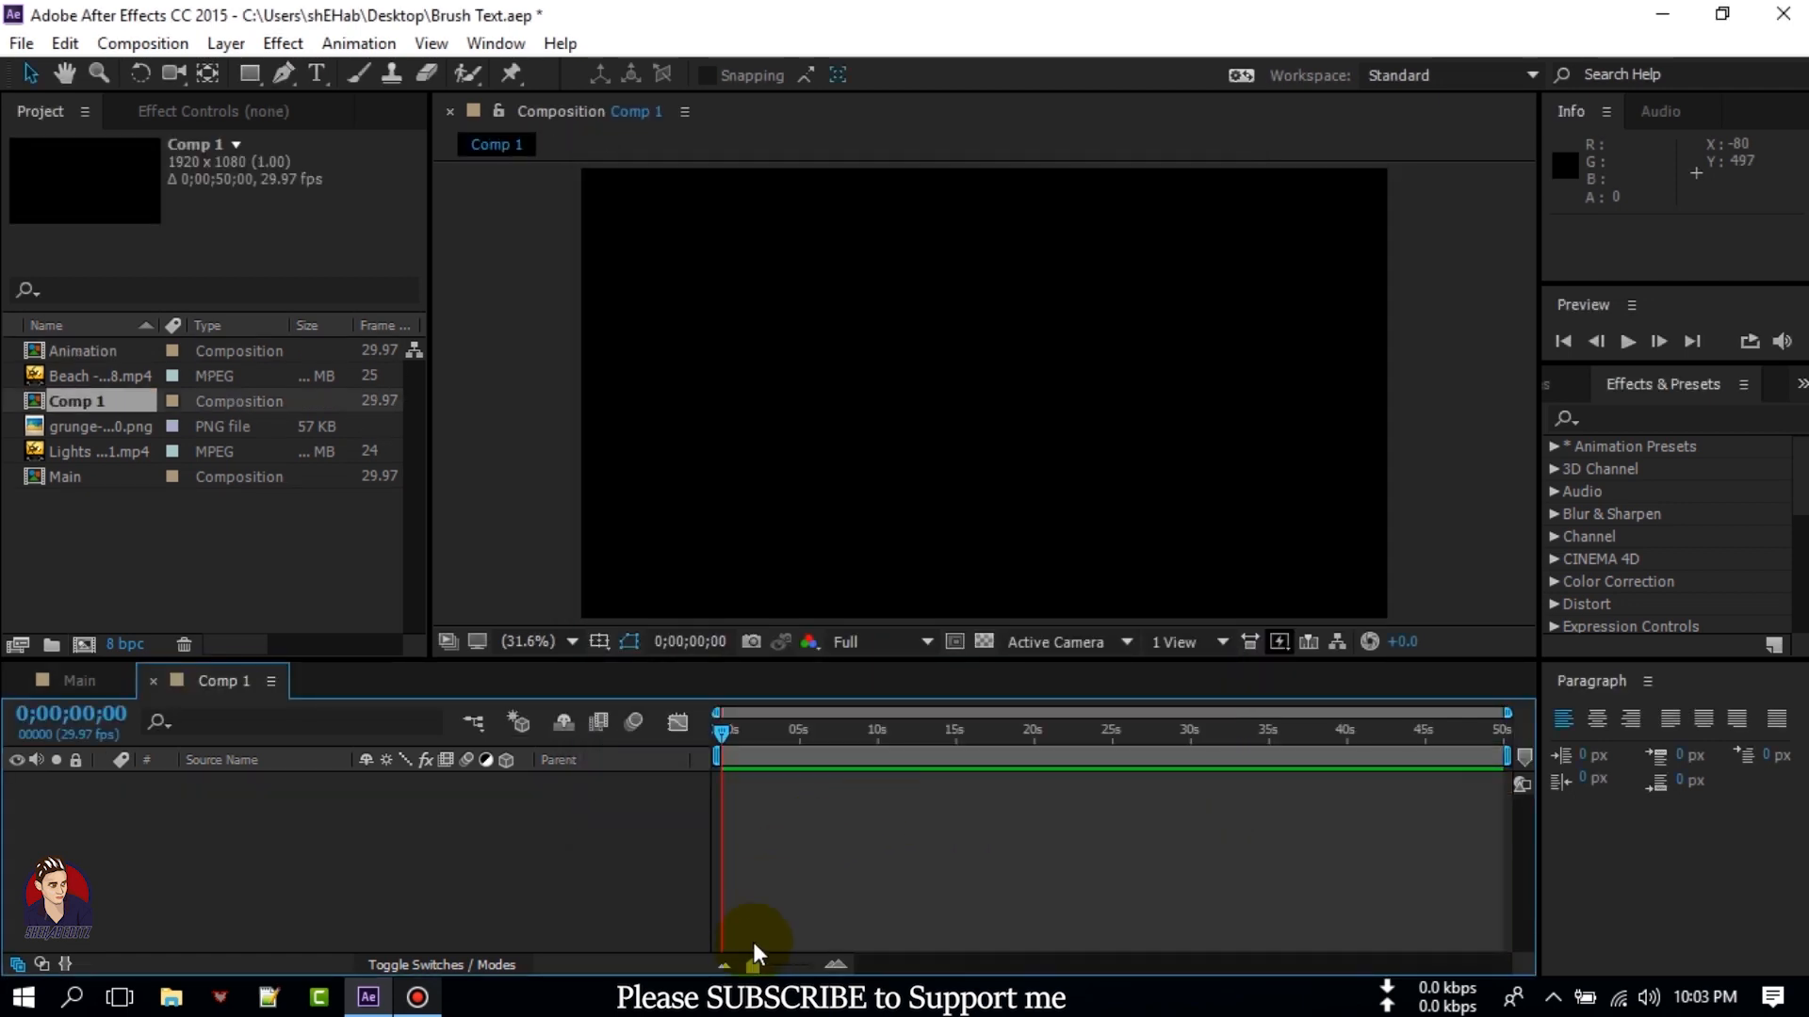
# Add the Beach - 3998.mp4 clip to Comp 1 and place the Animation composition above it.
pyautogui.click(68, 373)
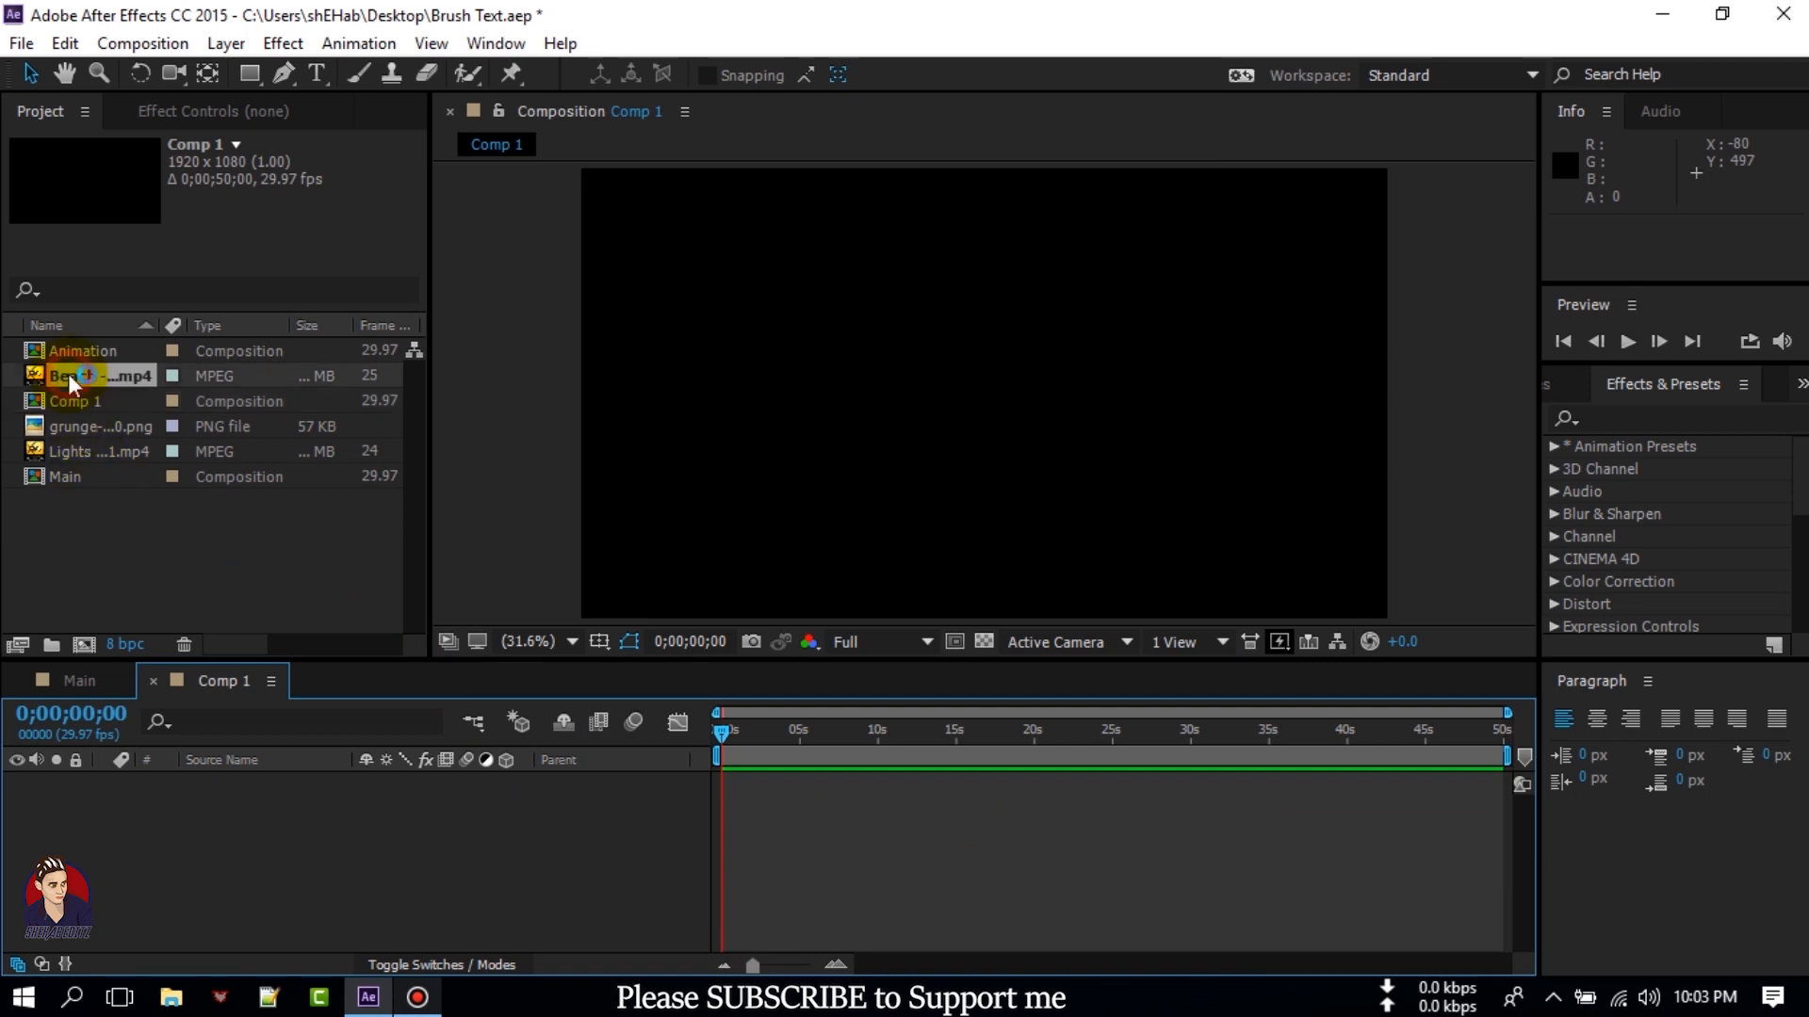
pyautogui.moveTo(68, 378); pyautogui.dragTo(212, 828)
pyautogui.moveTo(79, 348); pyautogui.dragTo(228, 773)
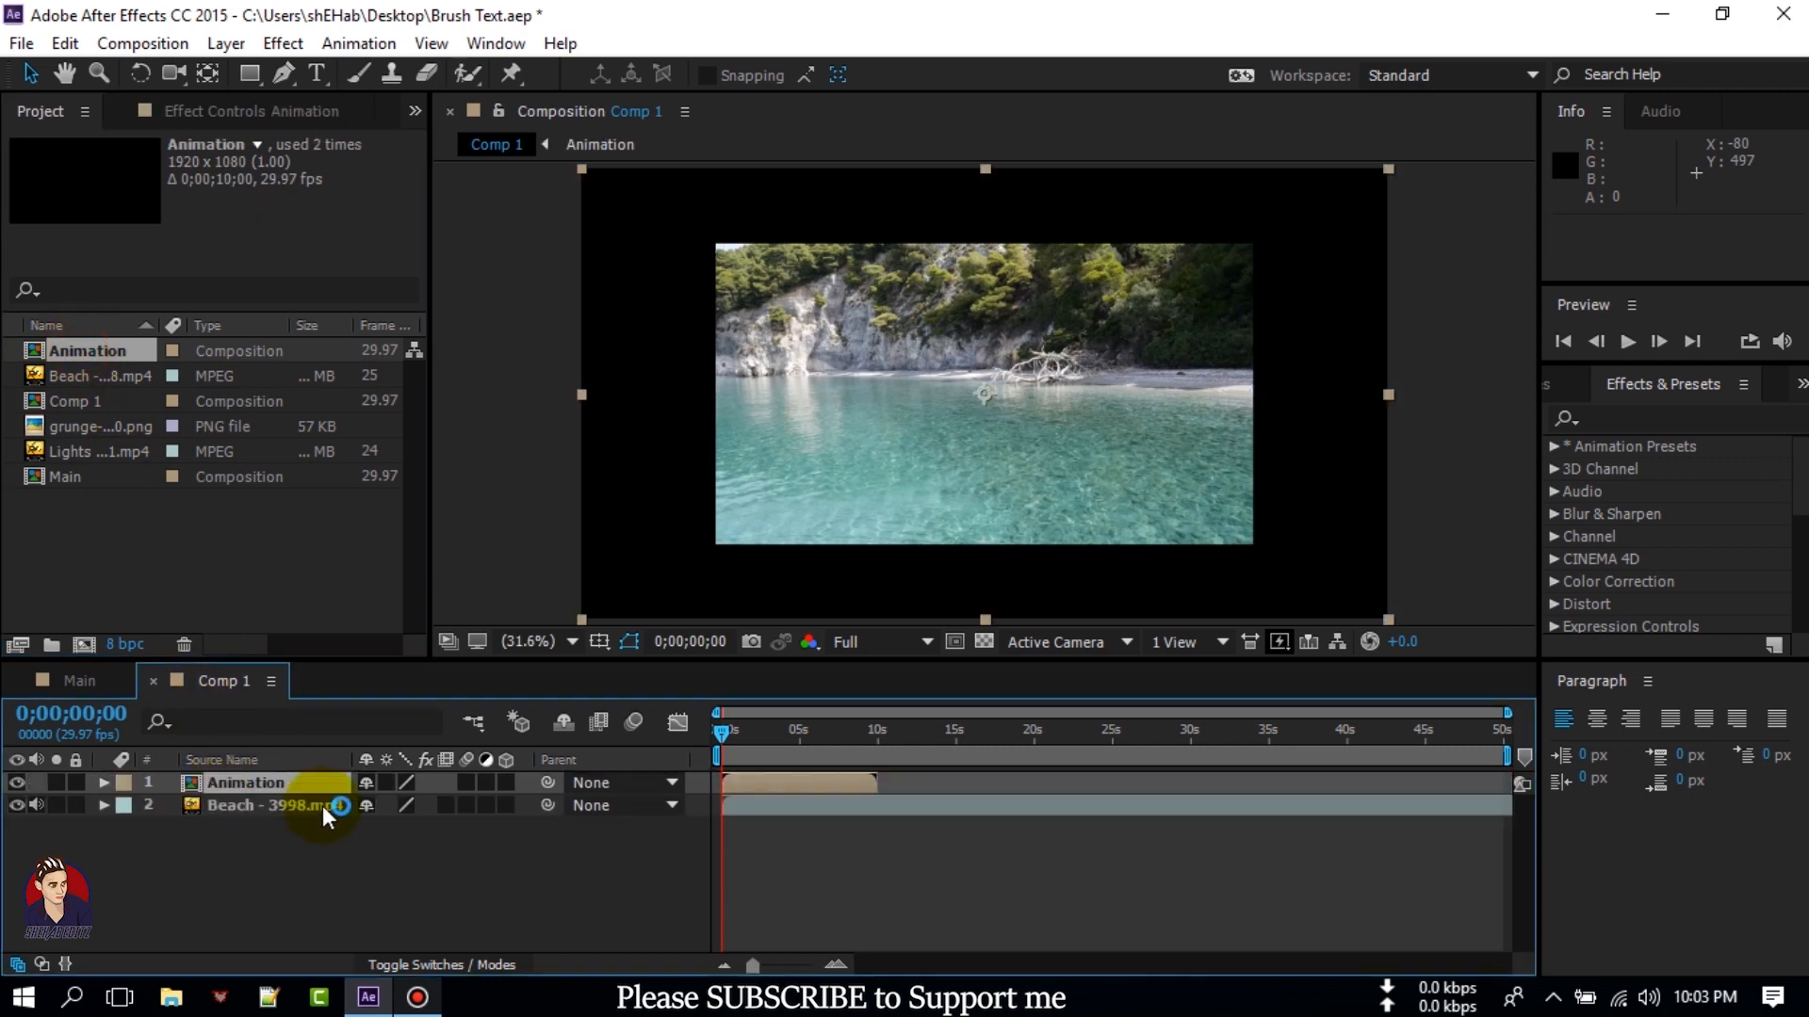
# Scale the Beach - 3998.mp4 layer to 153.0% so it fills the frame.
pyautogui.click(311, 806)
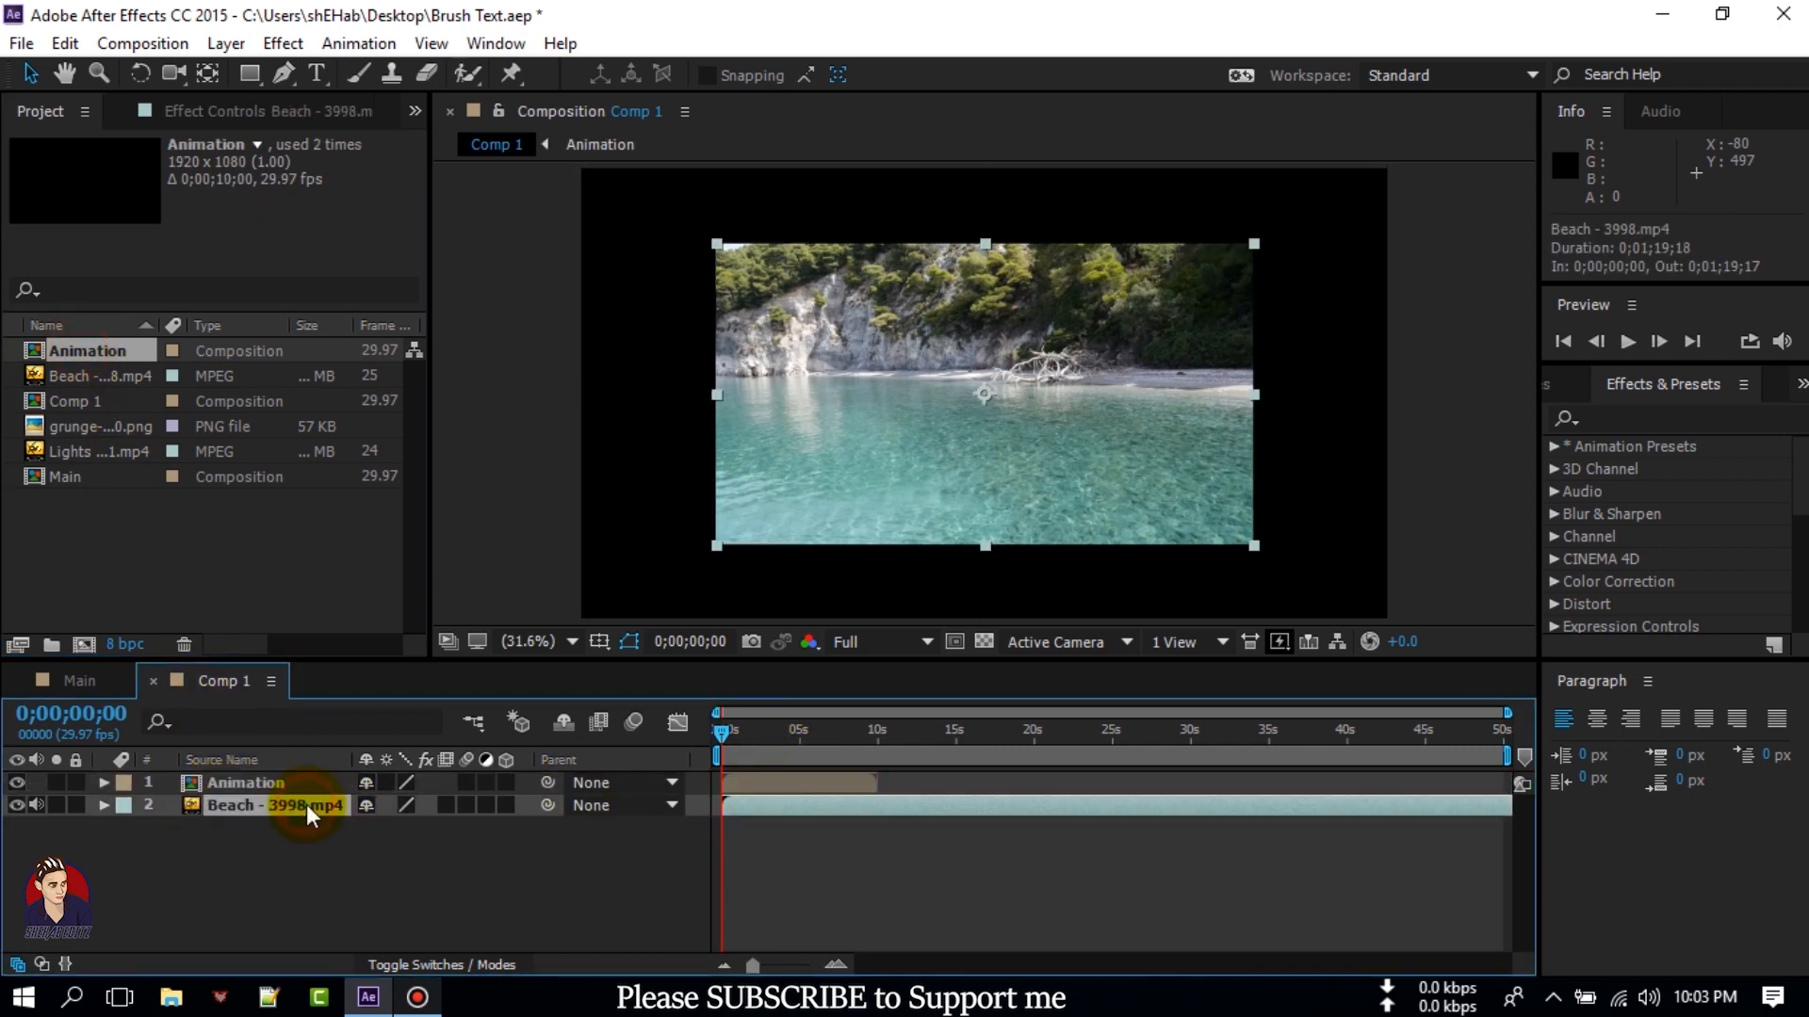
pyautogui.press('s')
pyautogui.moveTo(400, 828); pyautogui.dragTo(465, 826)
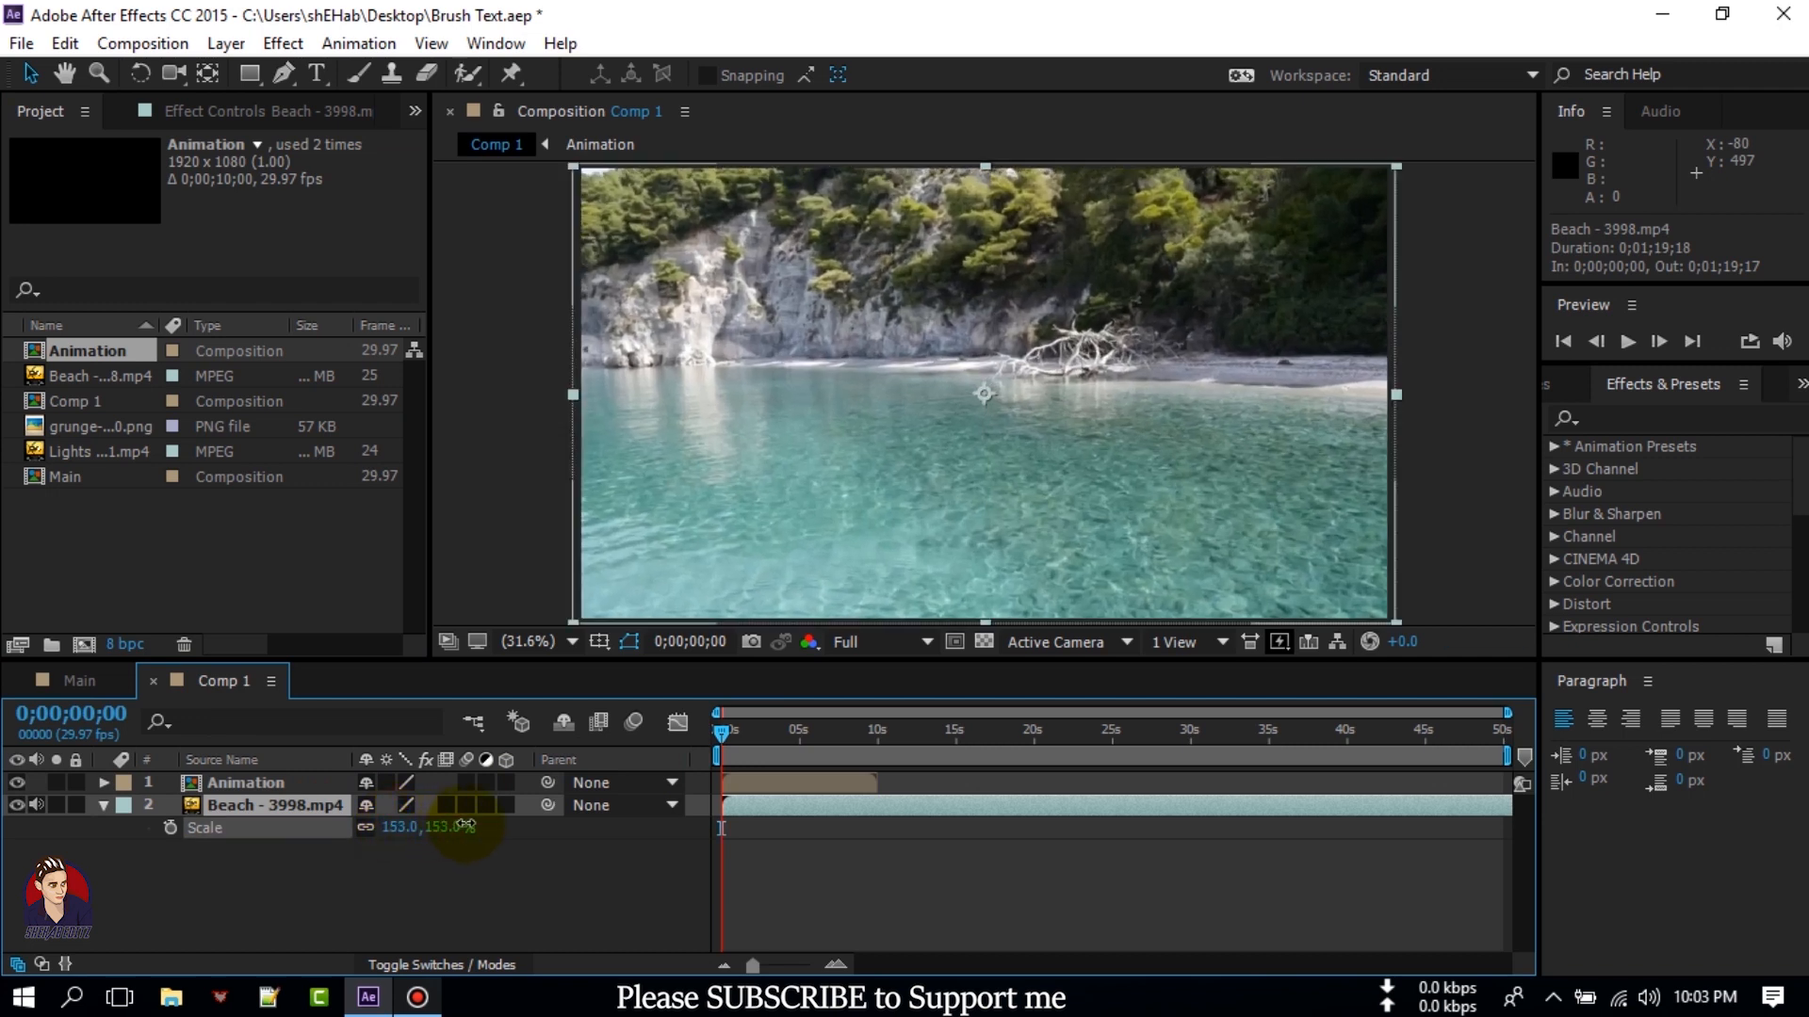
# Show the layer blending modes and preview the text reveal over the beach footage from the start.
pyautogui.click(405, 962)
pyautogui.press('space')
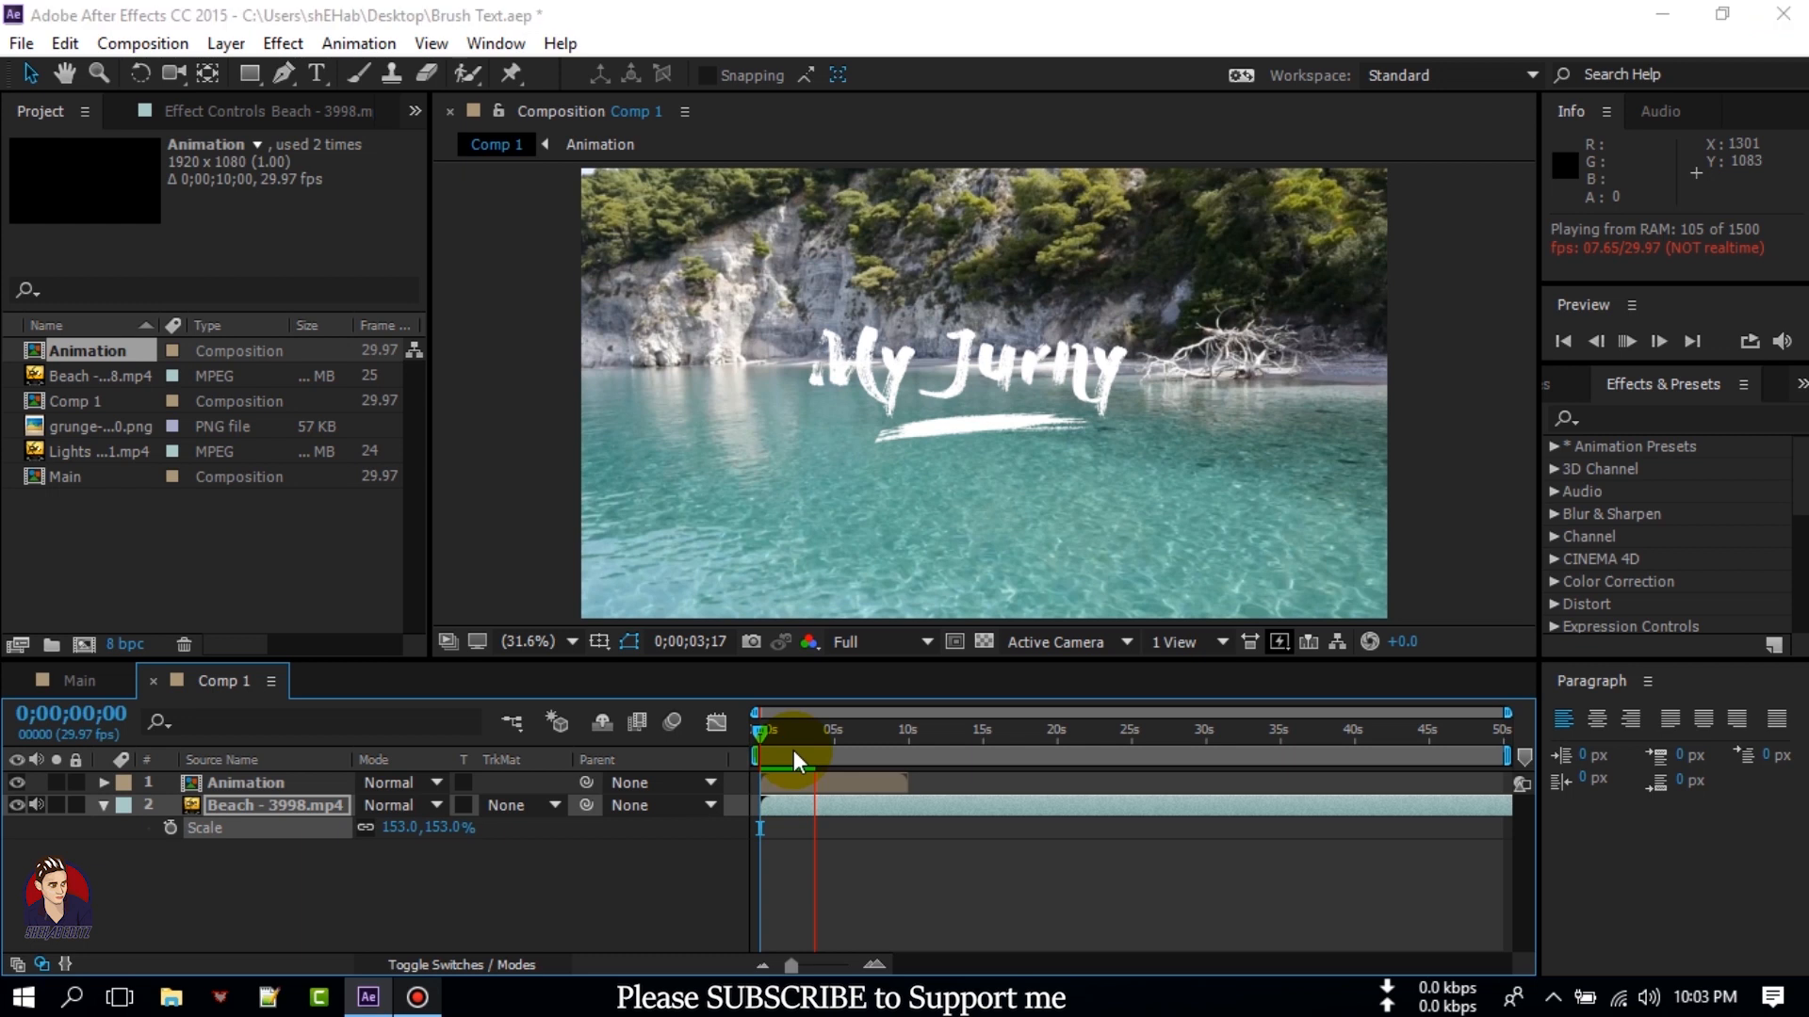
pyautogui.click(768, 733)
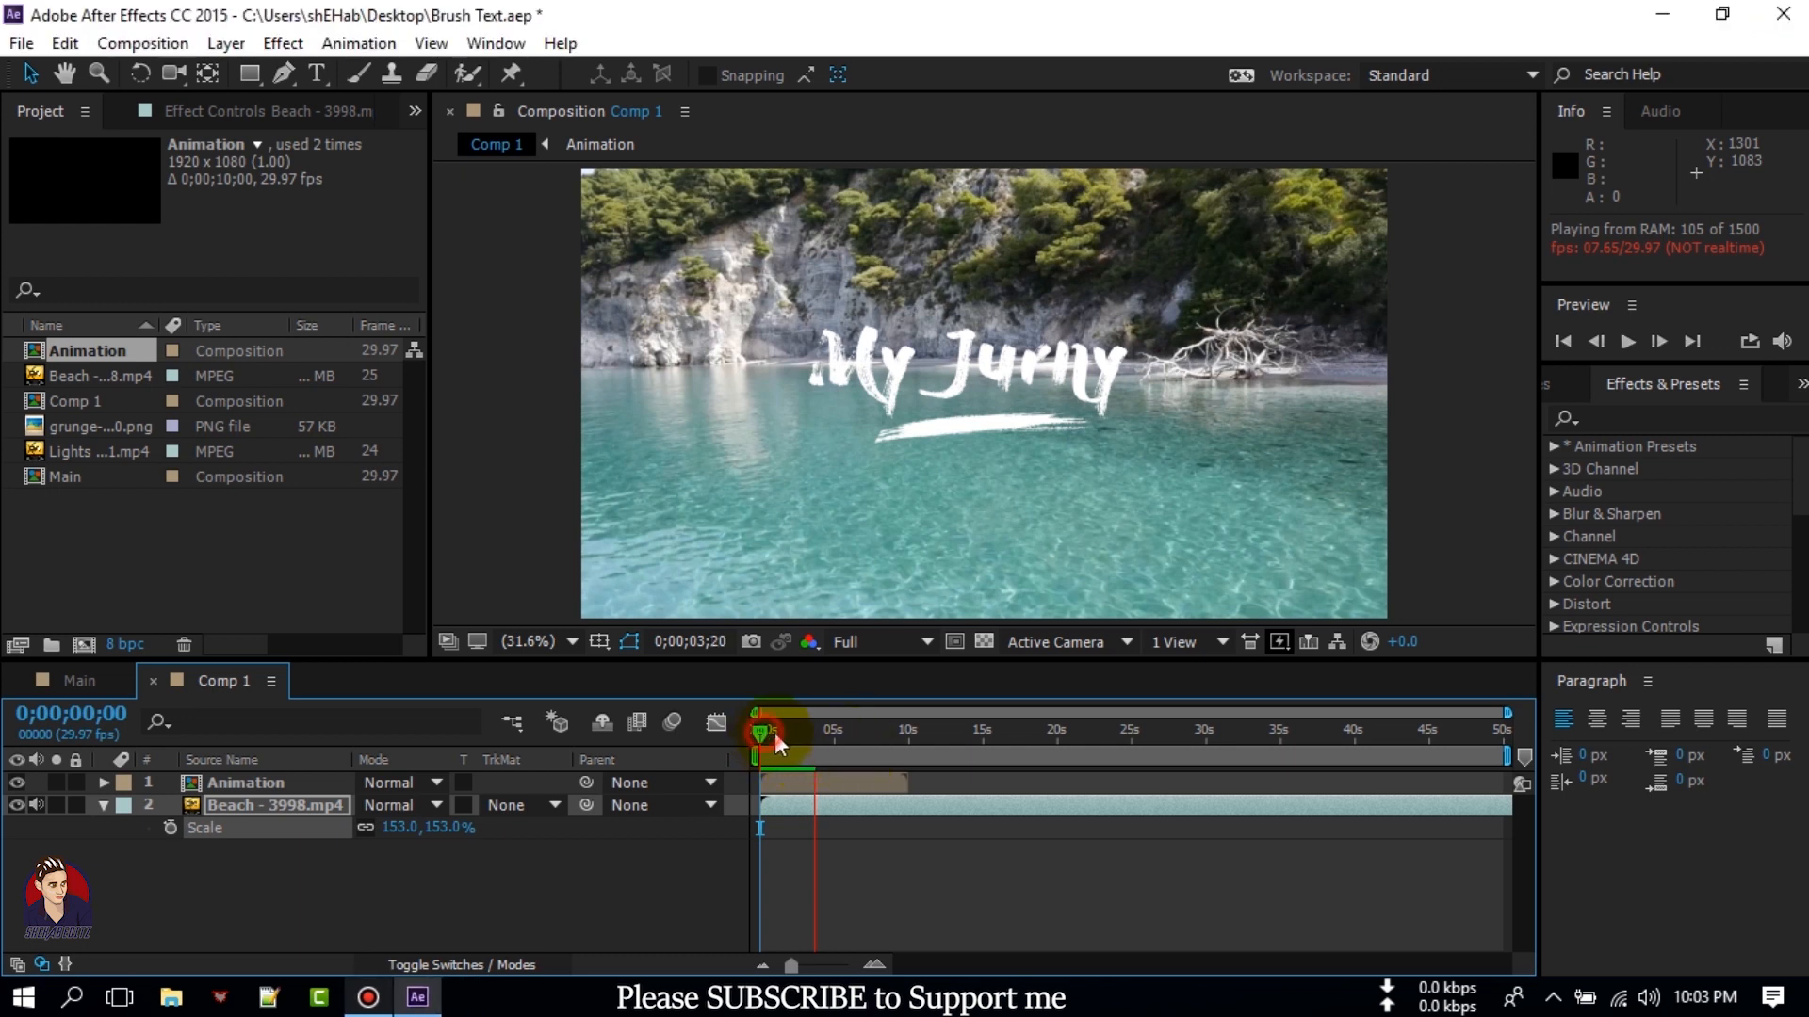
pyautogui.click(803, 740)
pyautogui.moveTo(805, 737); pyautogui.dragTo(742, 732)
pyautogui.press('space')
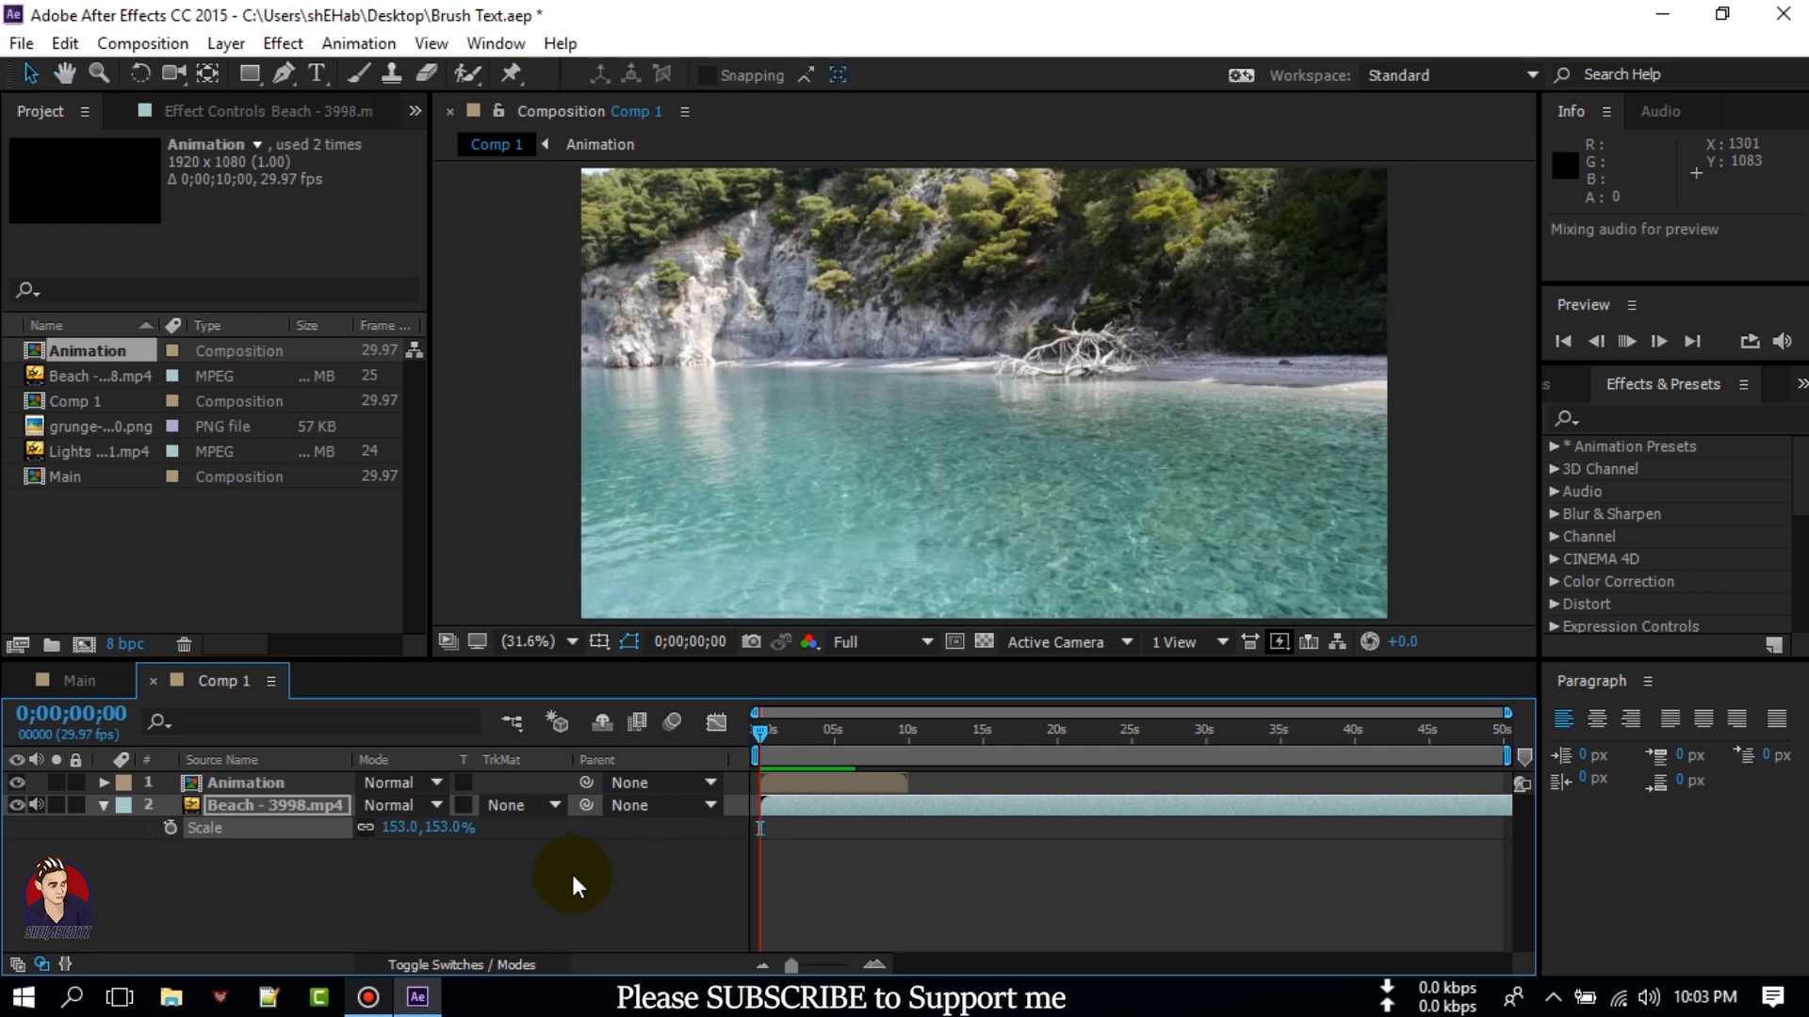
pyautogui.click(810, 842)
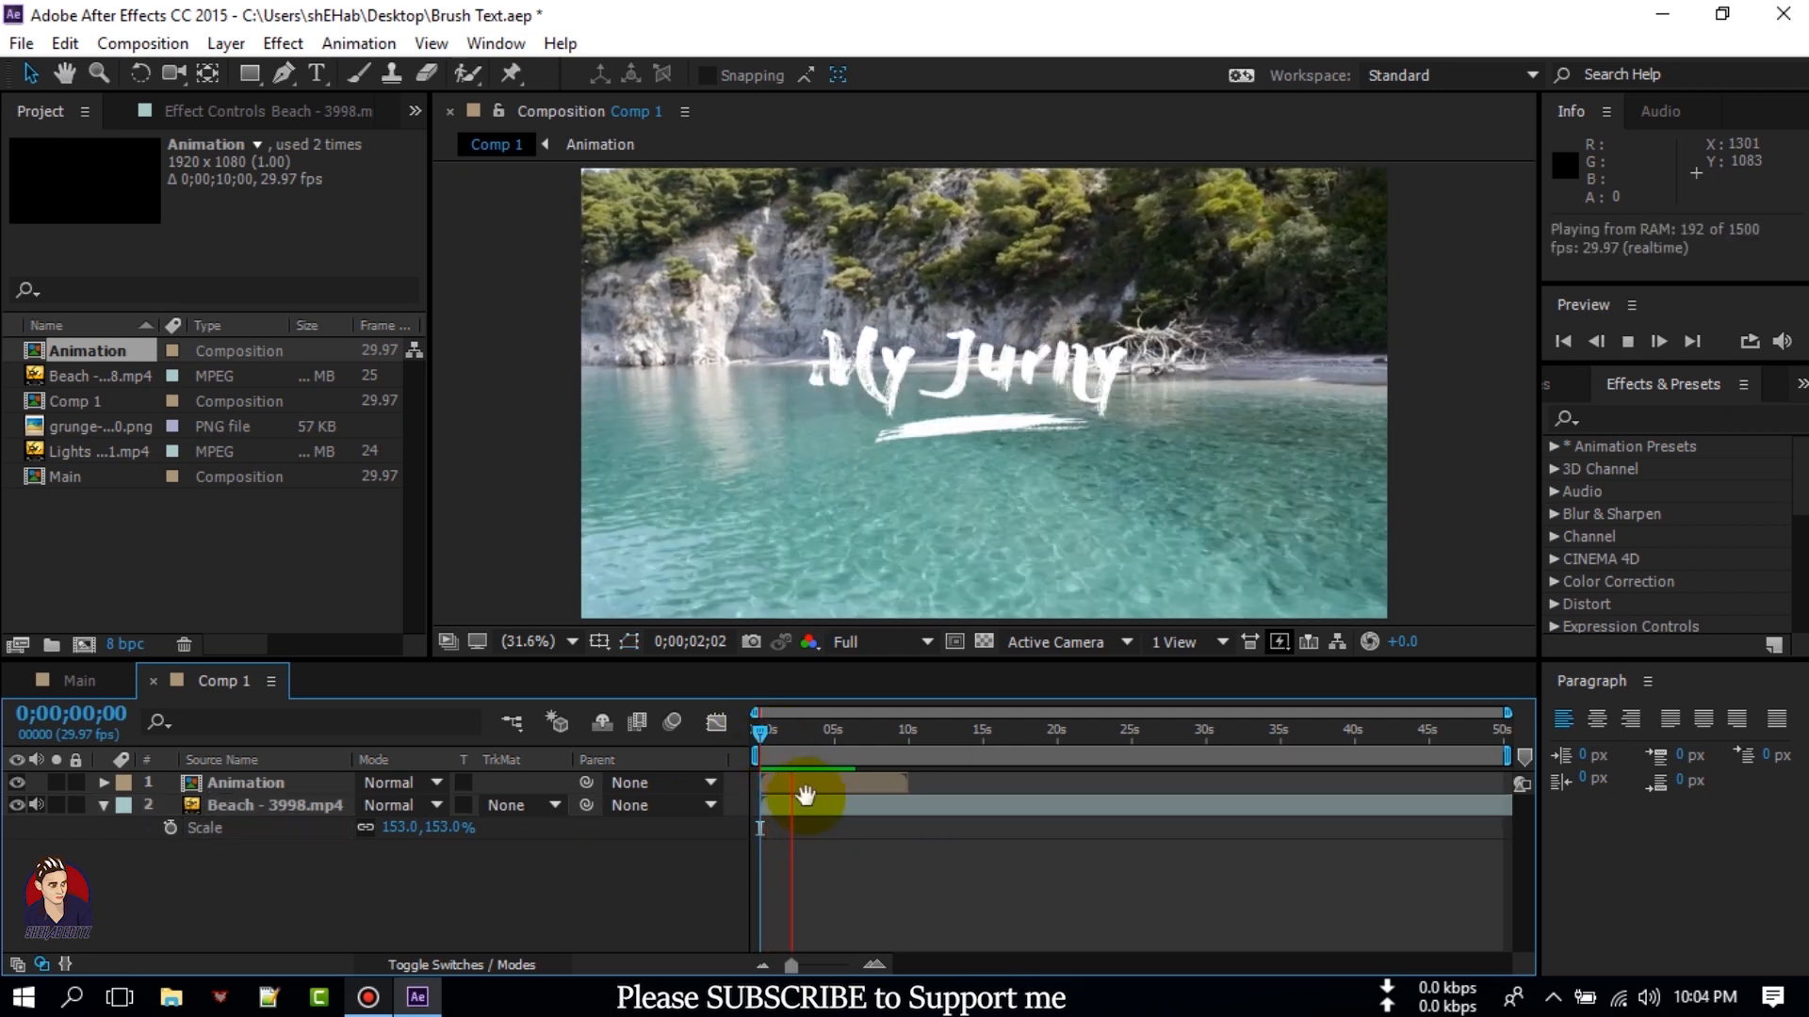
pyautogui.press('space')
# Hide the Beach - 3998.mp4 layer and place the Lights - 13441.mp4 clip directly beneath the Animation layer.
pyautogui.click(37, 804)
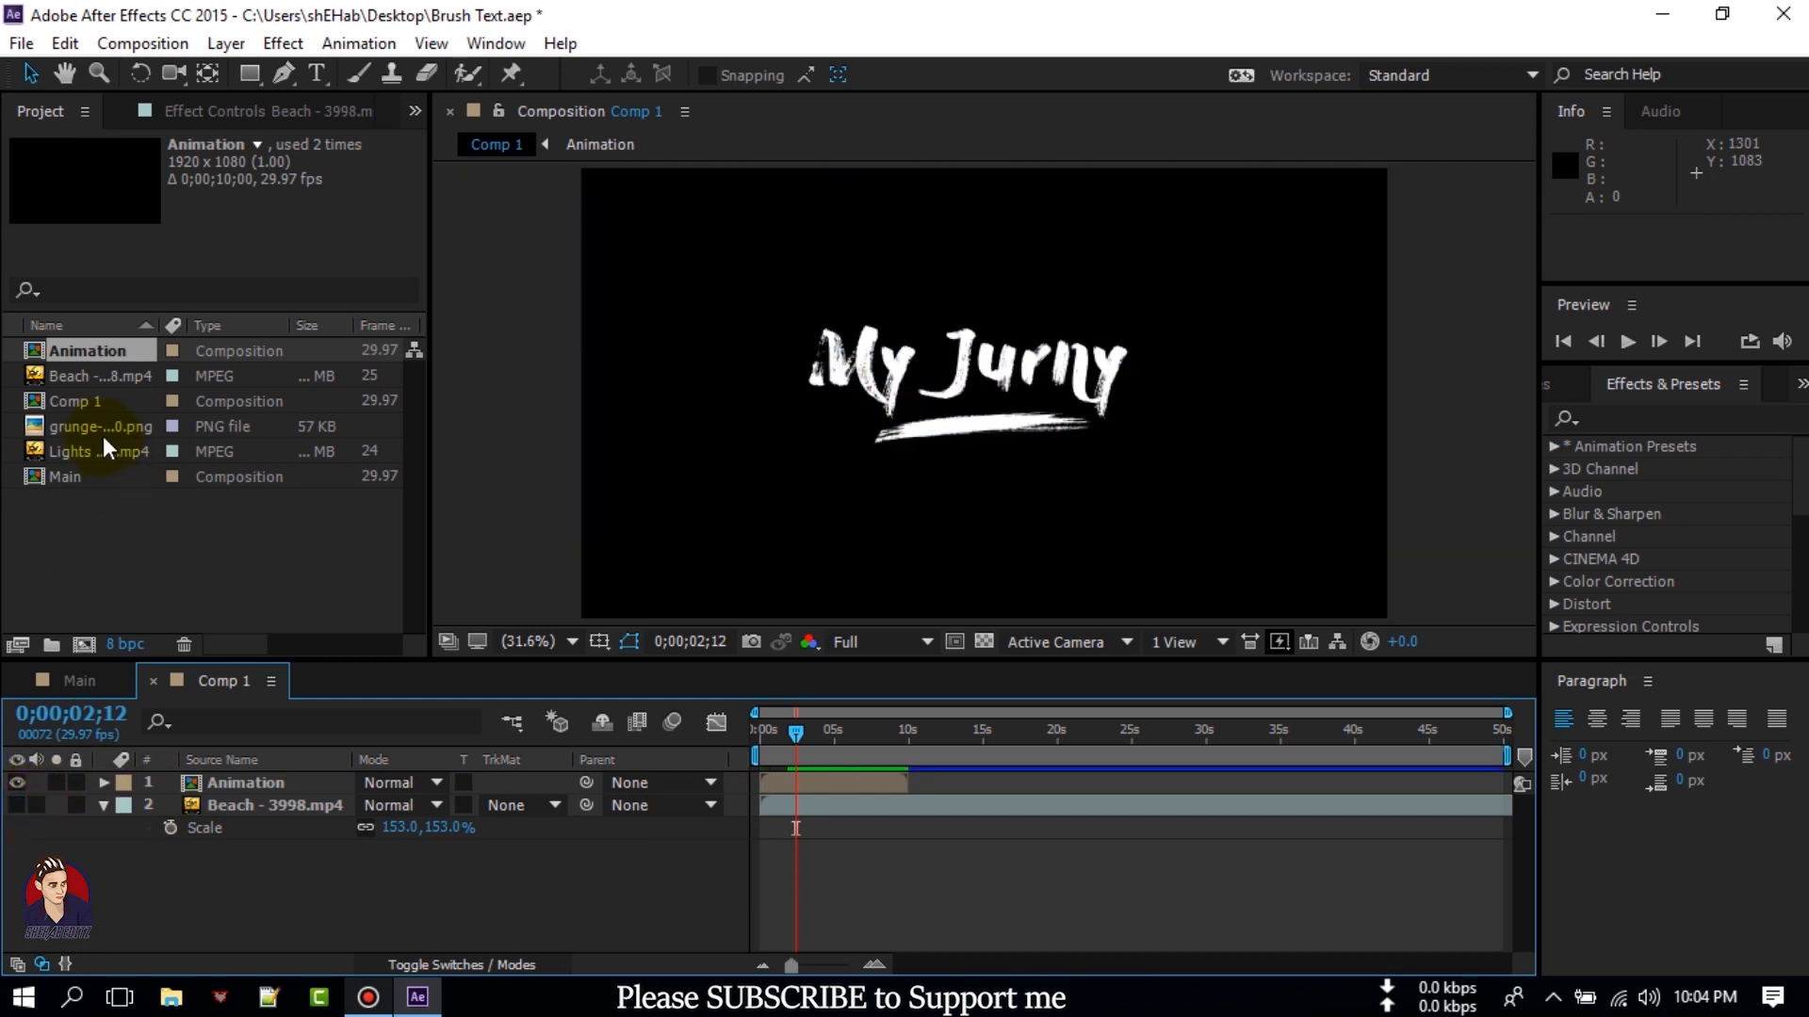
pyautogui.click(84, 451)
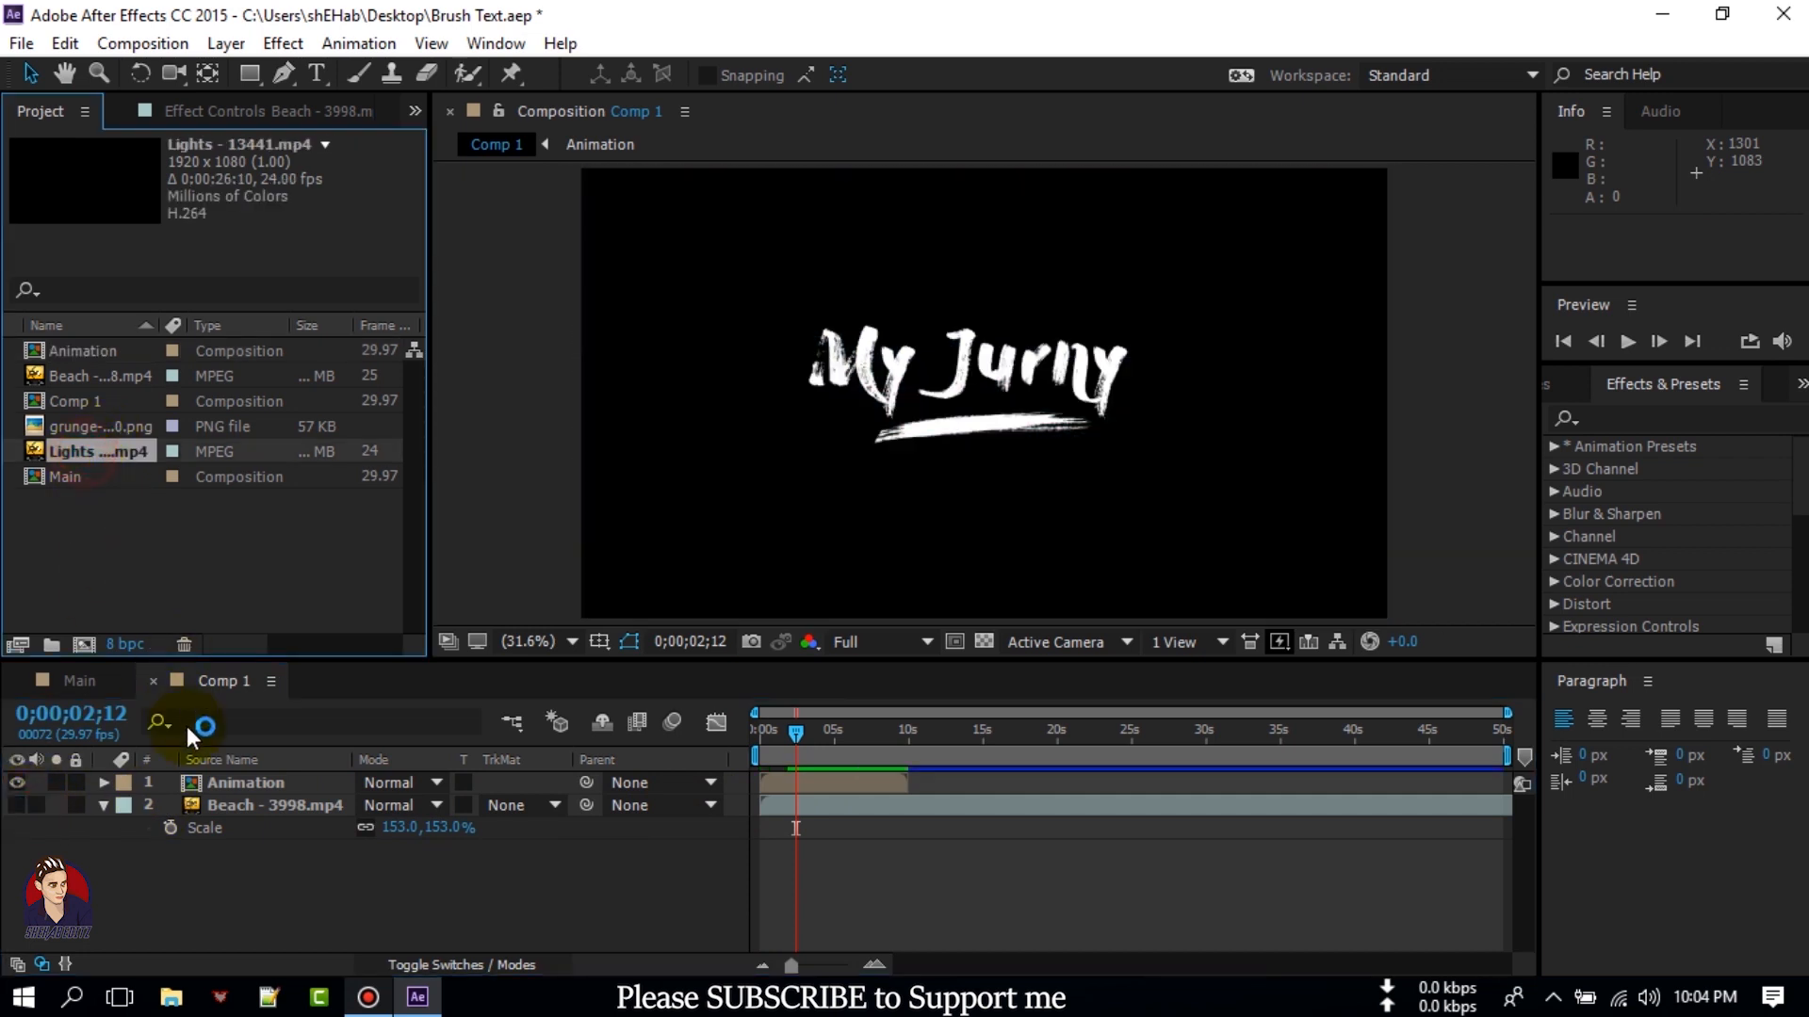
pyautogui.moveTo(120, 455); pyautogui.dragTo(184, 793)
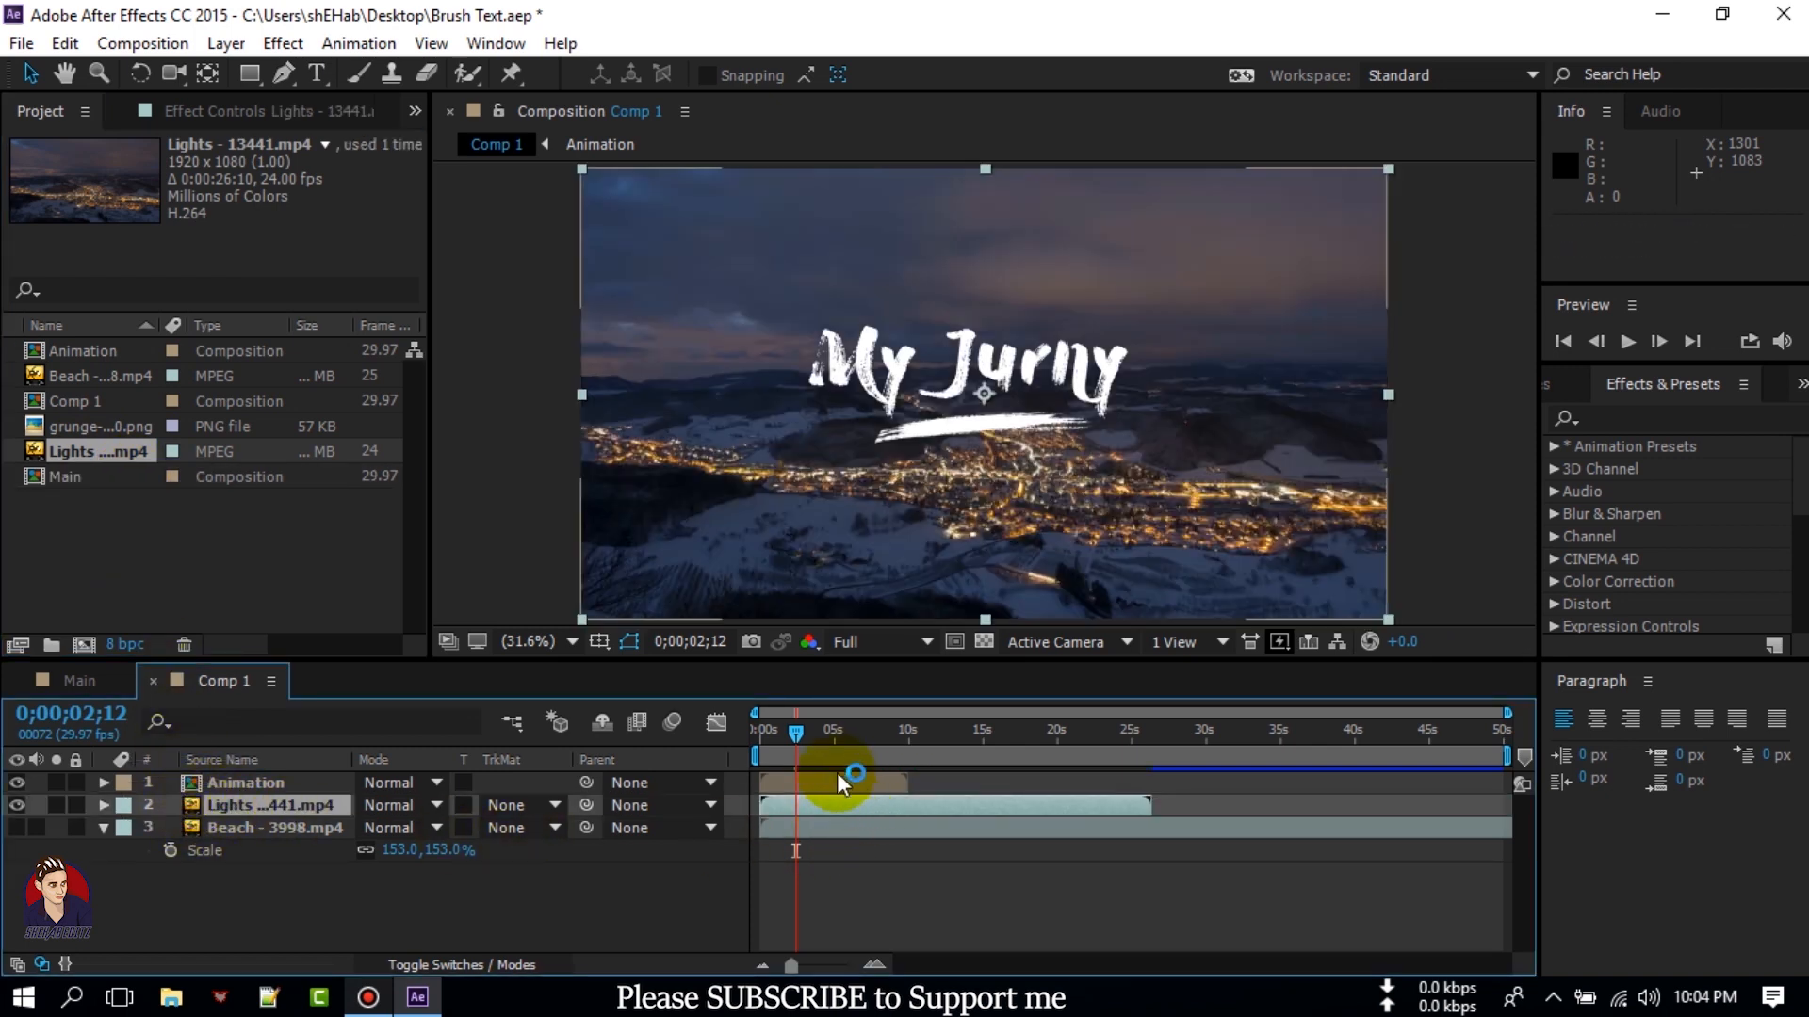
# Set the preview resolution to Third and play the reveal over the Lights footage from the start.
pyautogui.moveTo(804, 742); pyautogui.dragTo(749, 741)
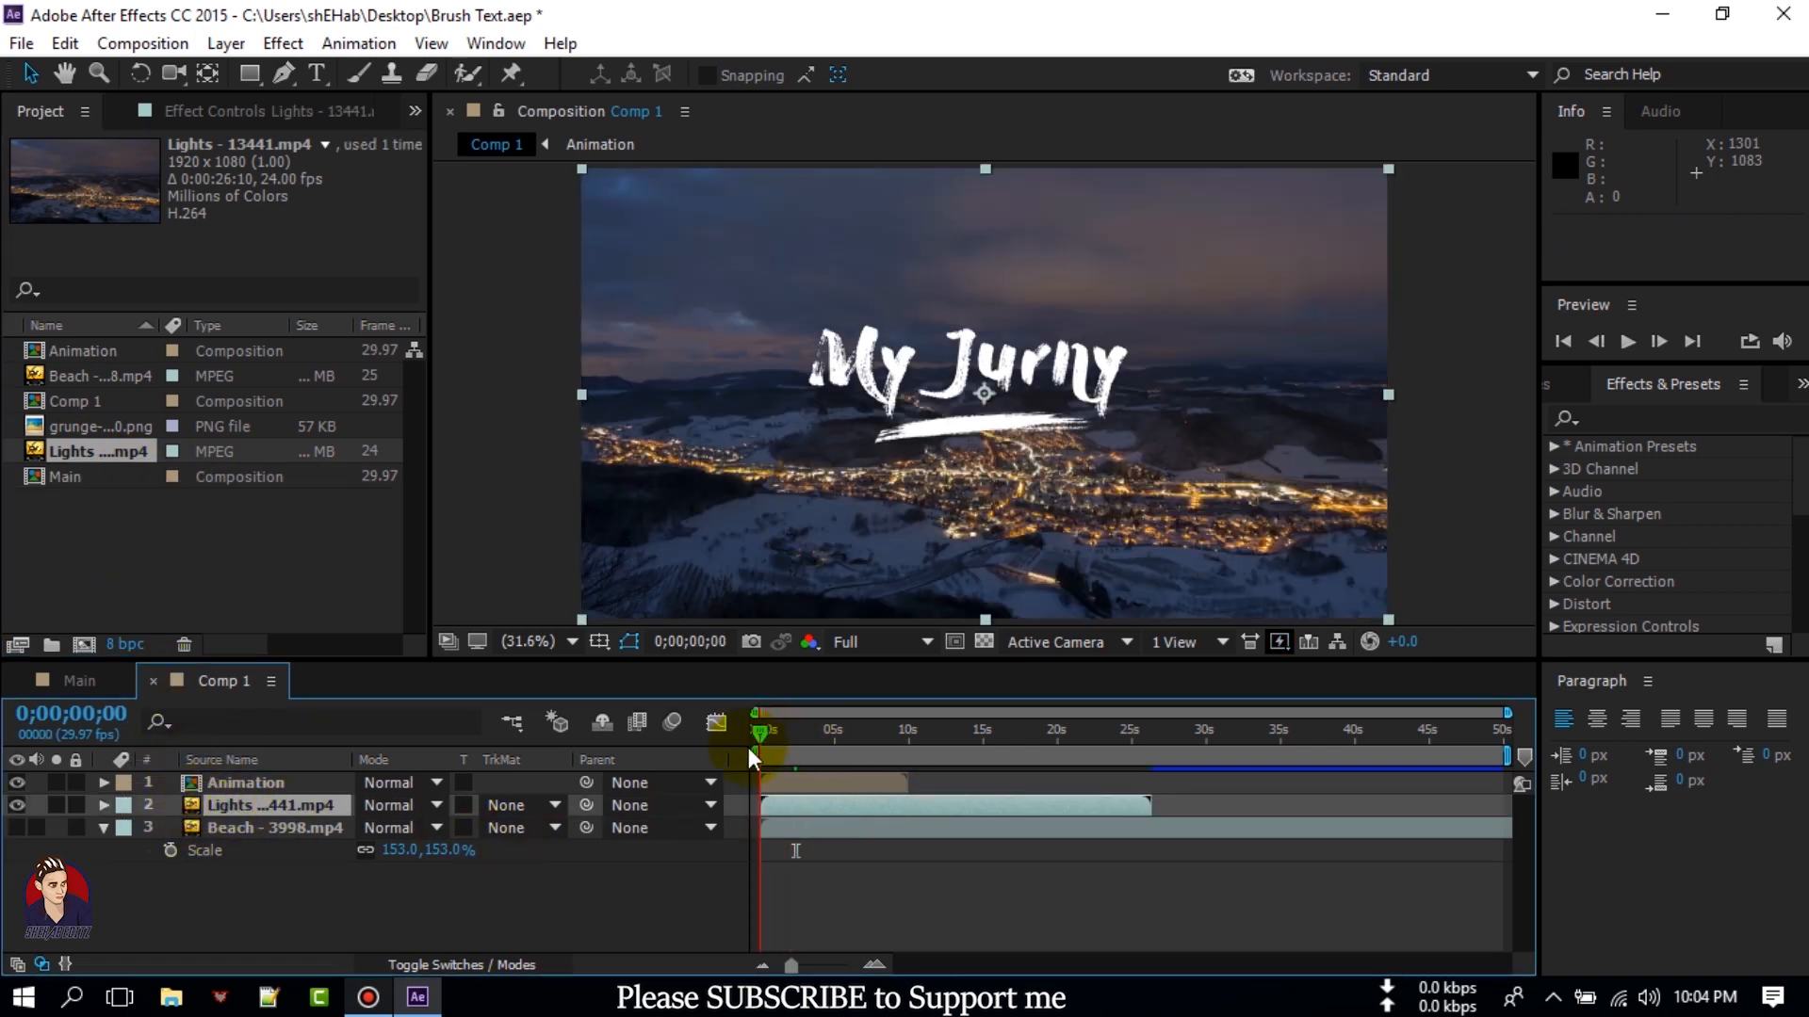
pyautogui.click(873, 644)
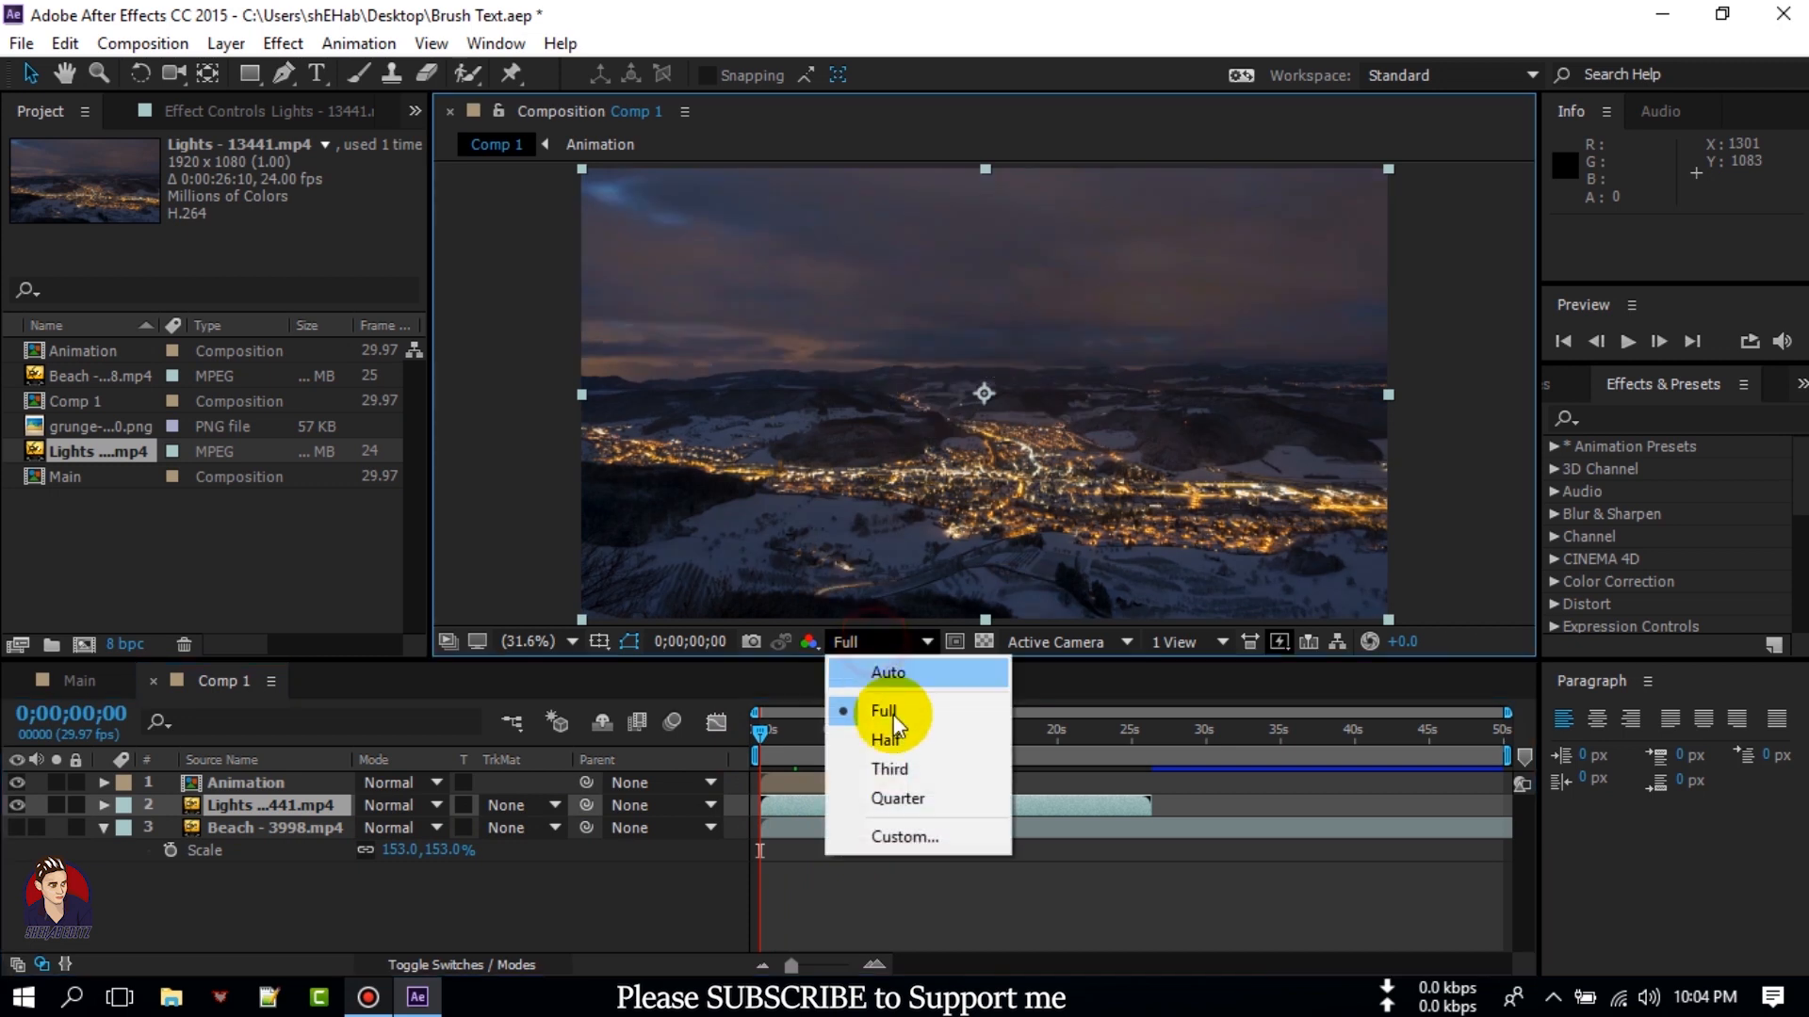
pyautogui.click(910, 769)
pyautogui.press('space')
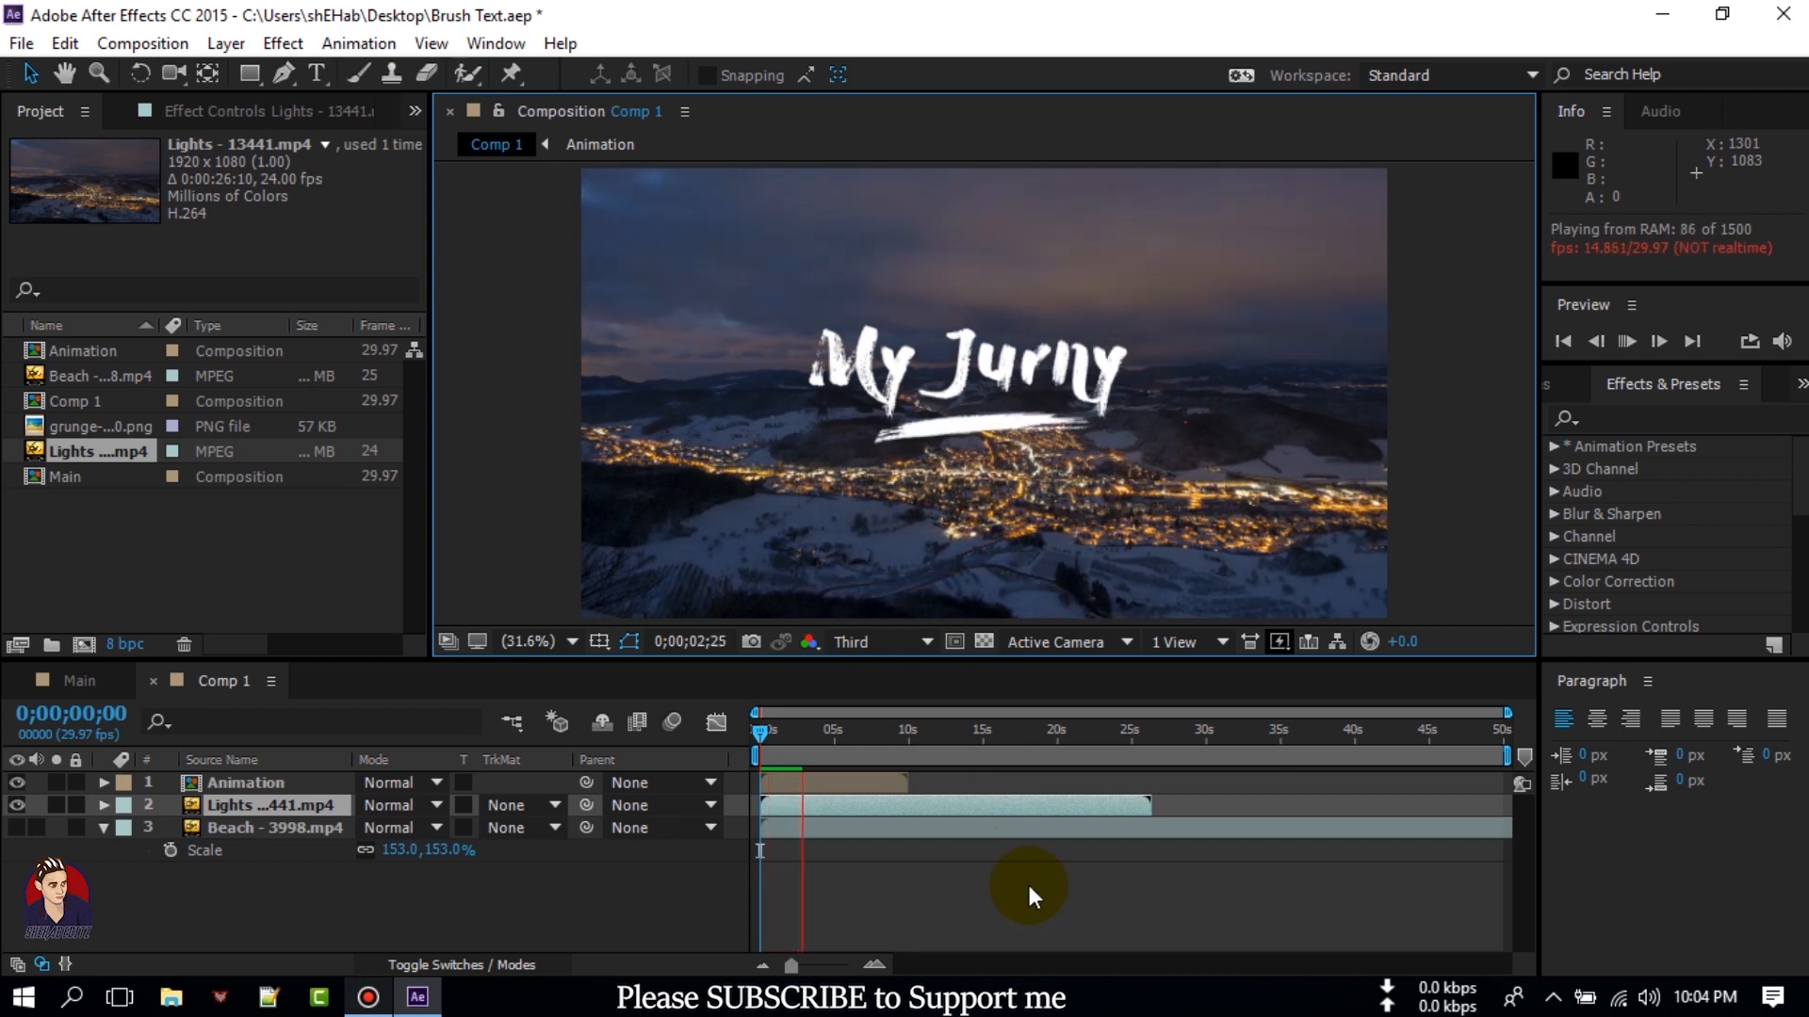
pyautogui.press('space')
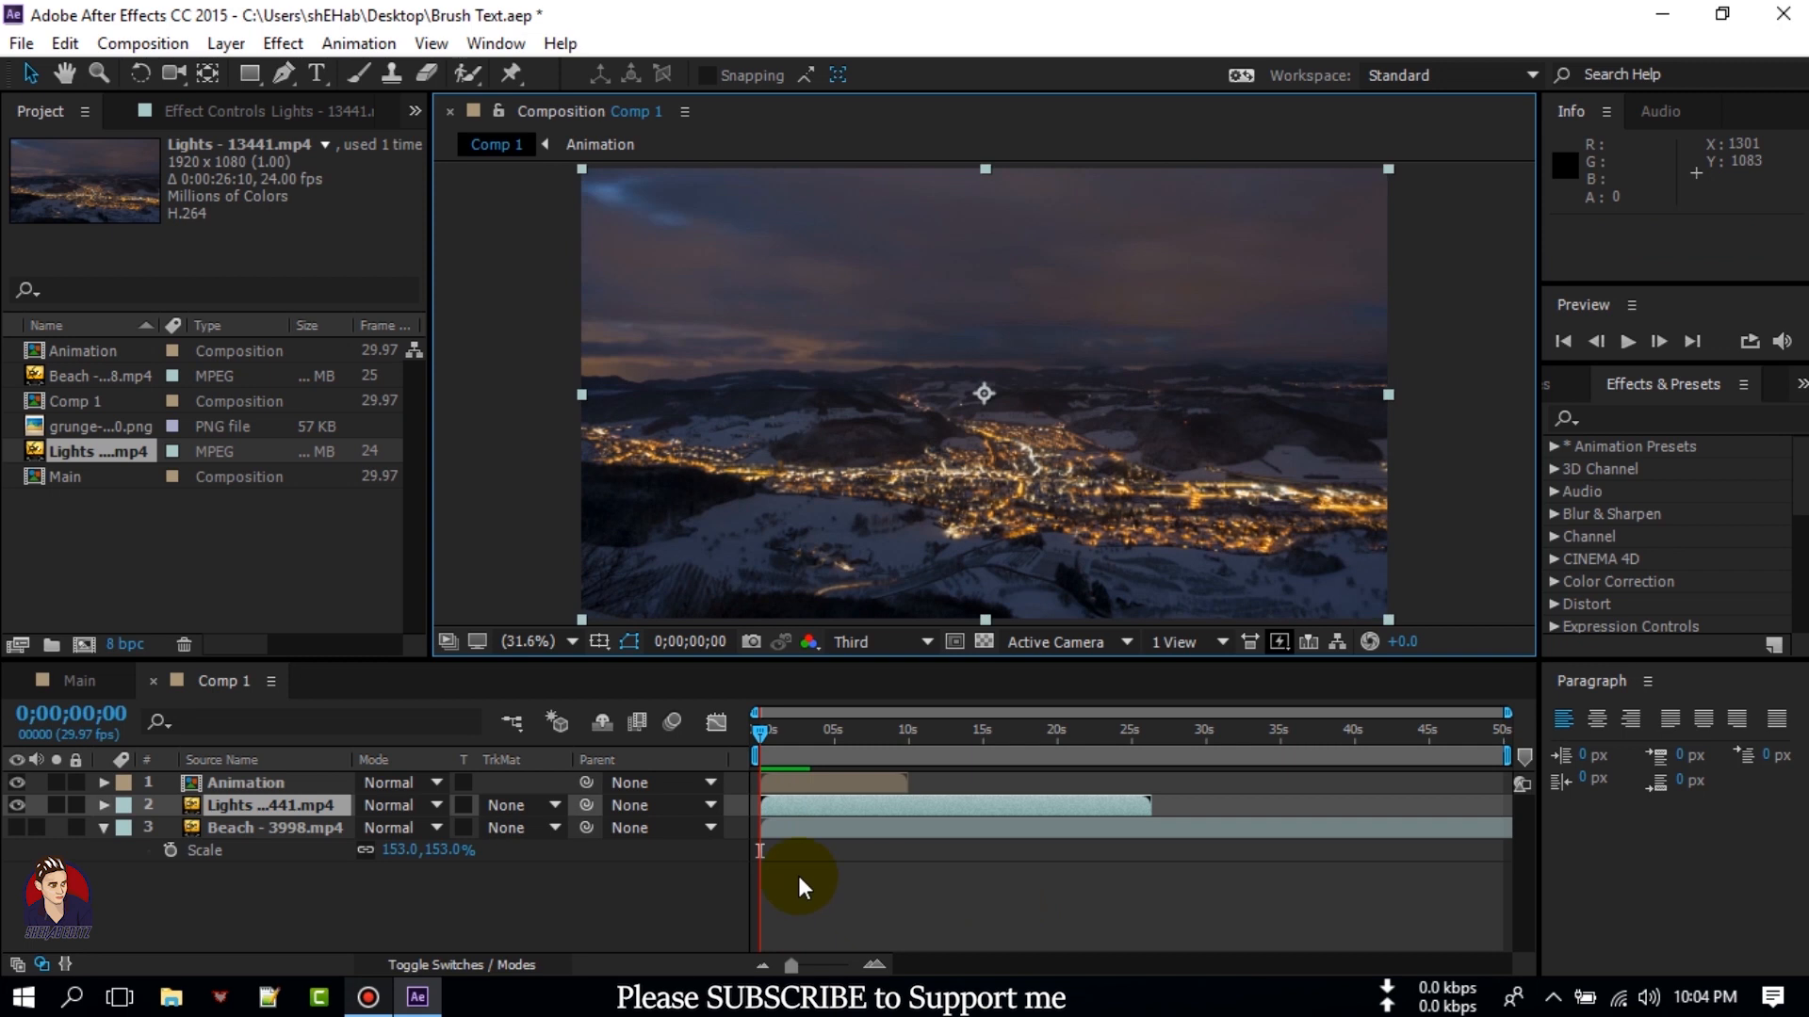
# Display the Lights layer's Scale property and replay the text reveal from the start.
pyautogui.click(247, 807)
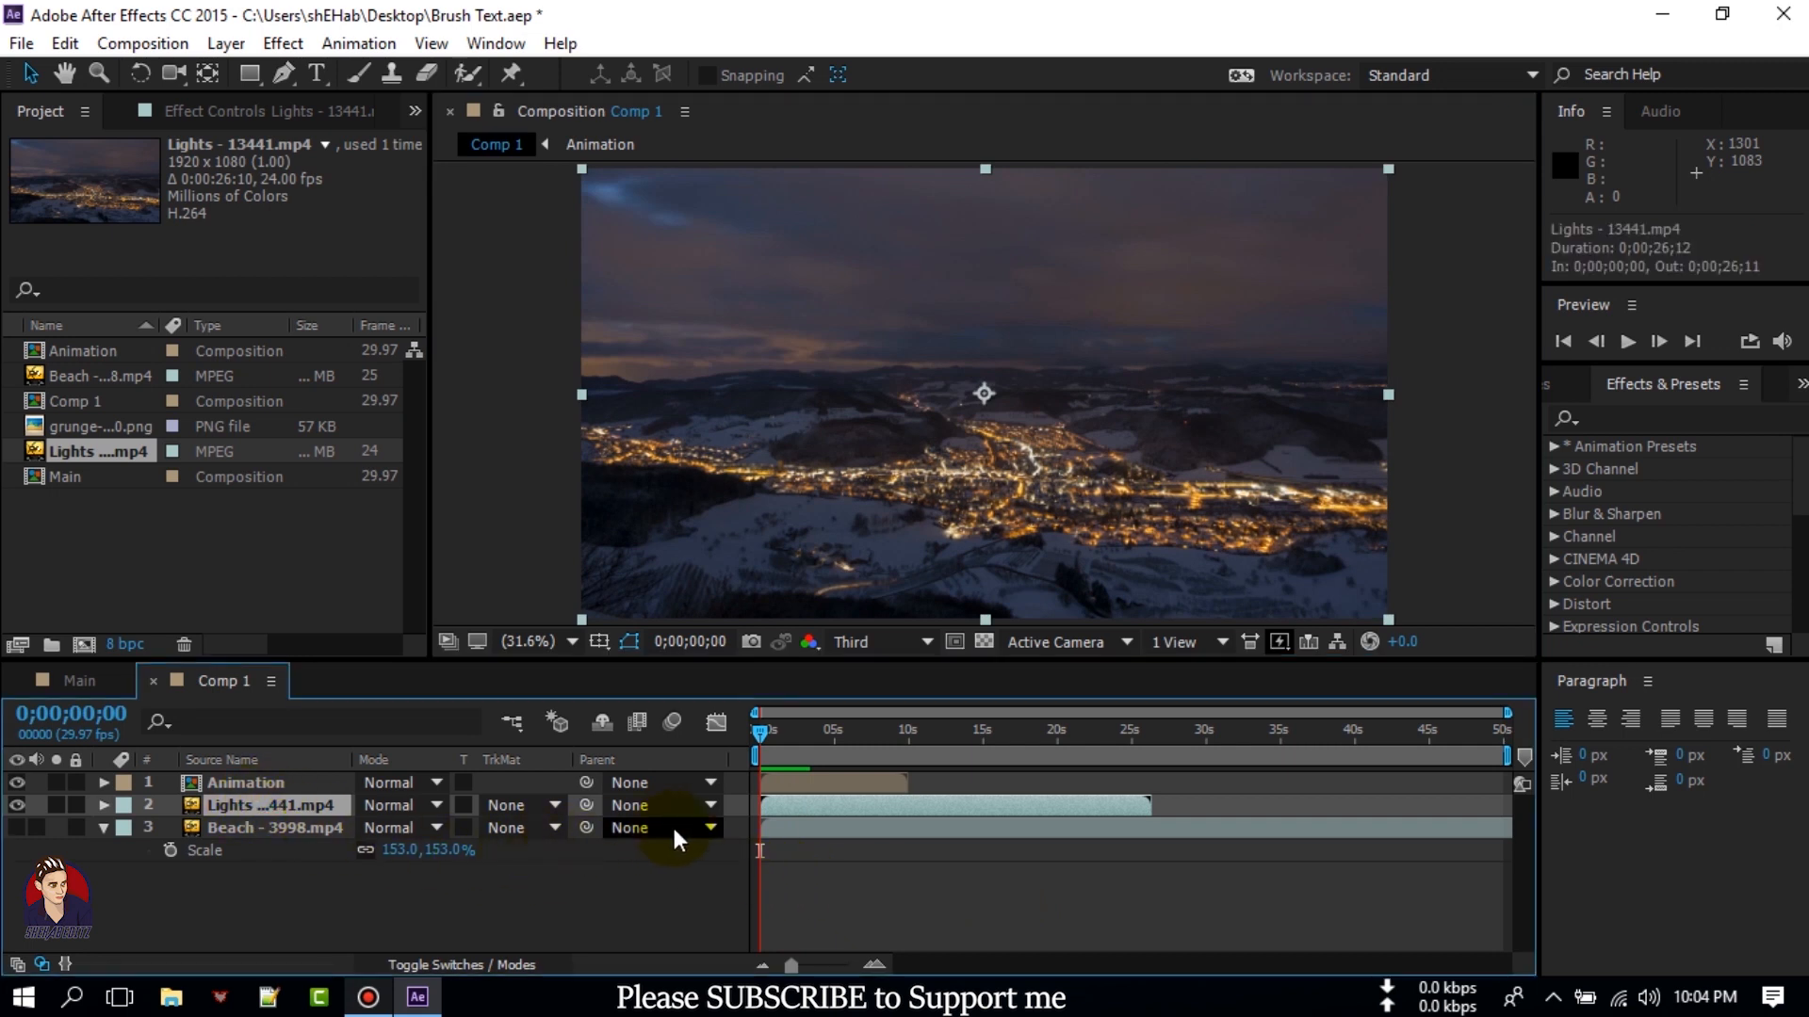
pyautogui.press('s')
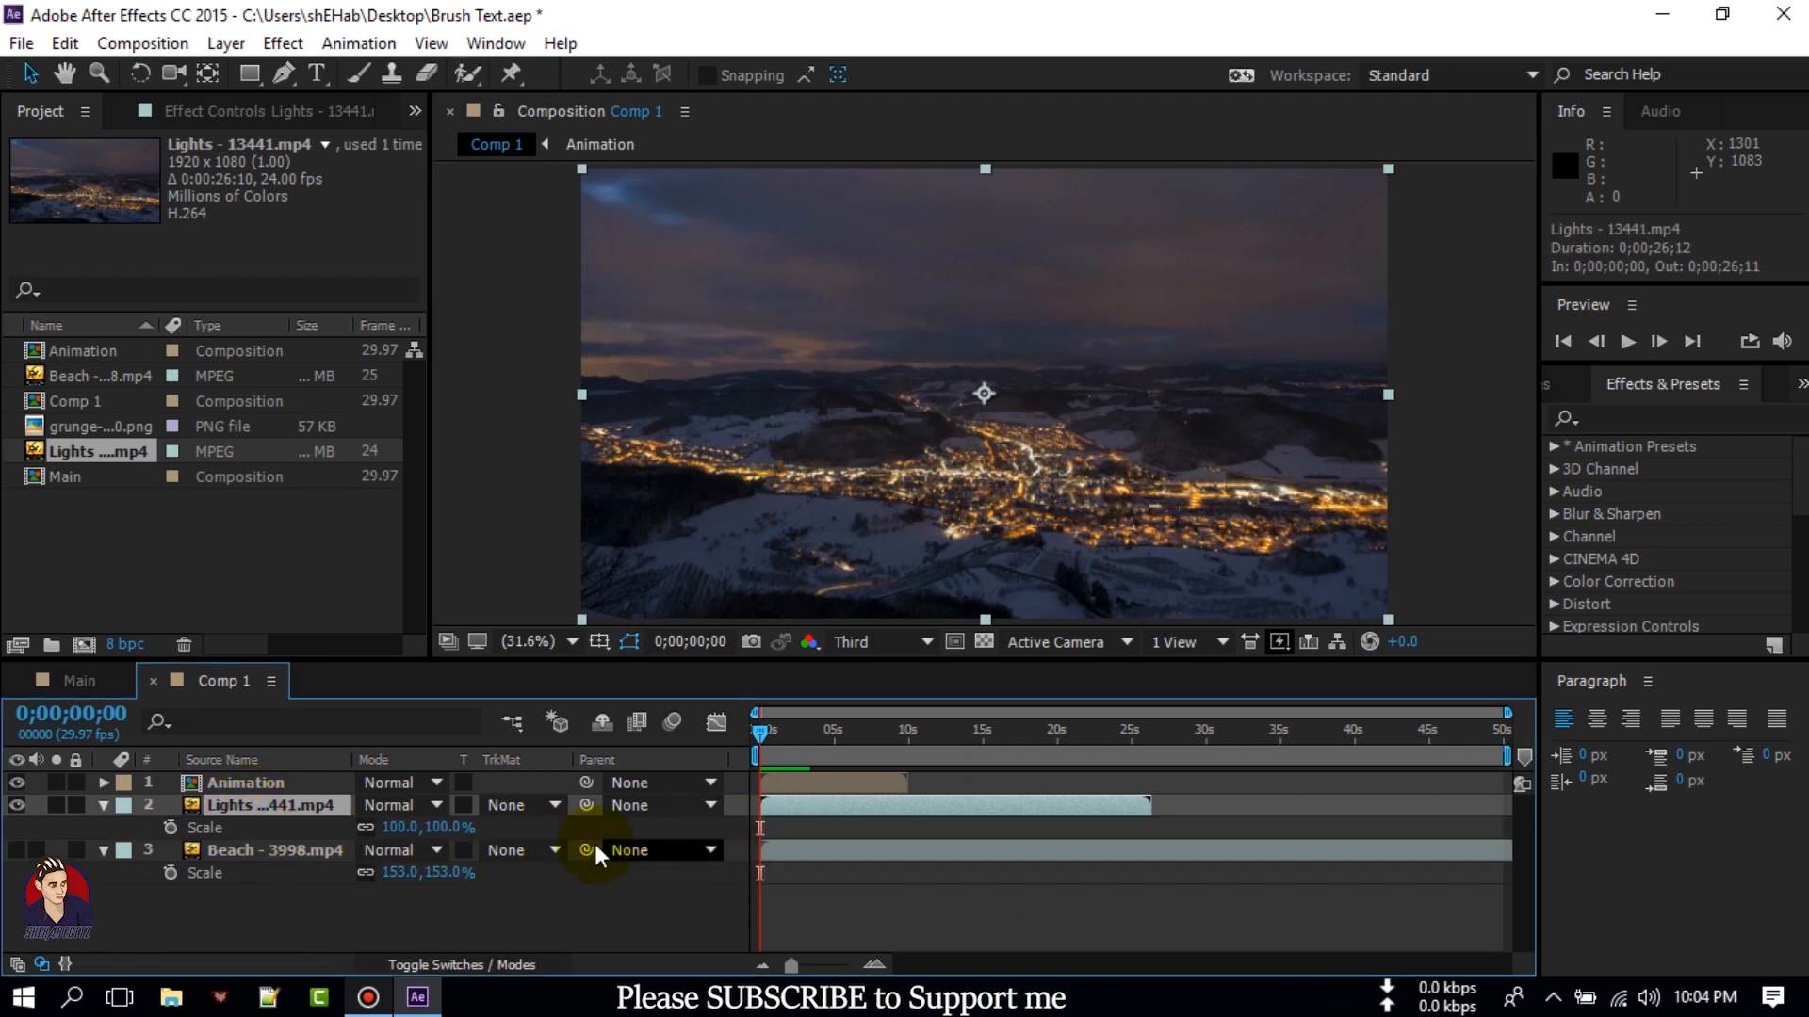
pyautogui.moveTo(759, 729)
pyautogui.mouseDown()
pyautogui.moveTo(805, 731)
pyautogui.moveTo(748, 735)
pyautogui.mouseUp()
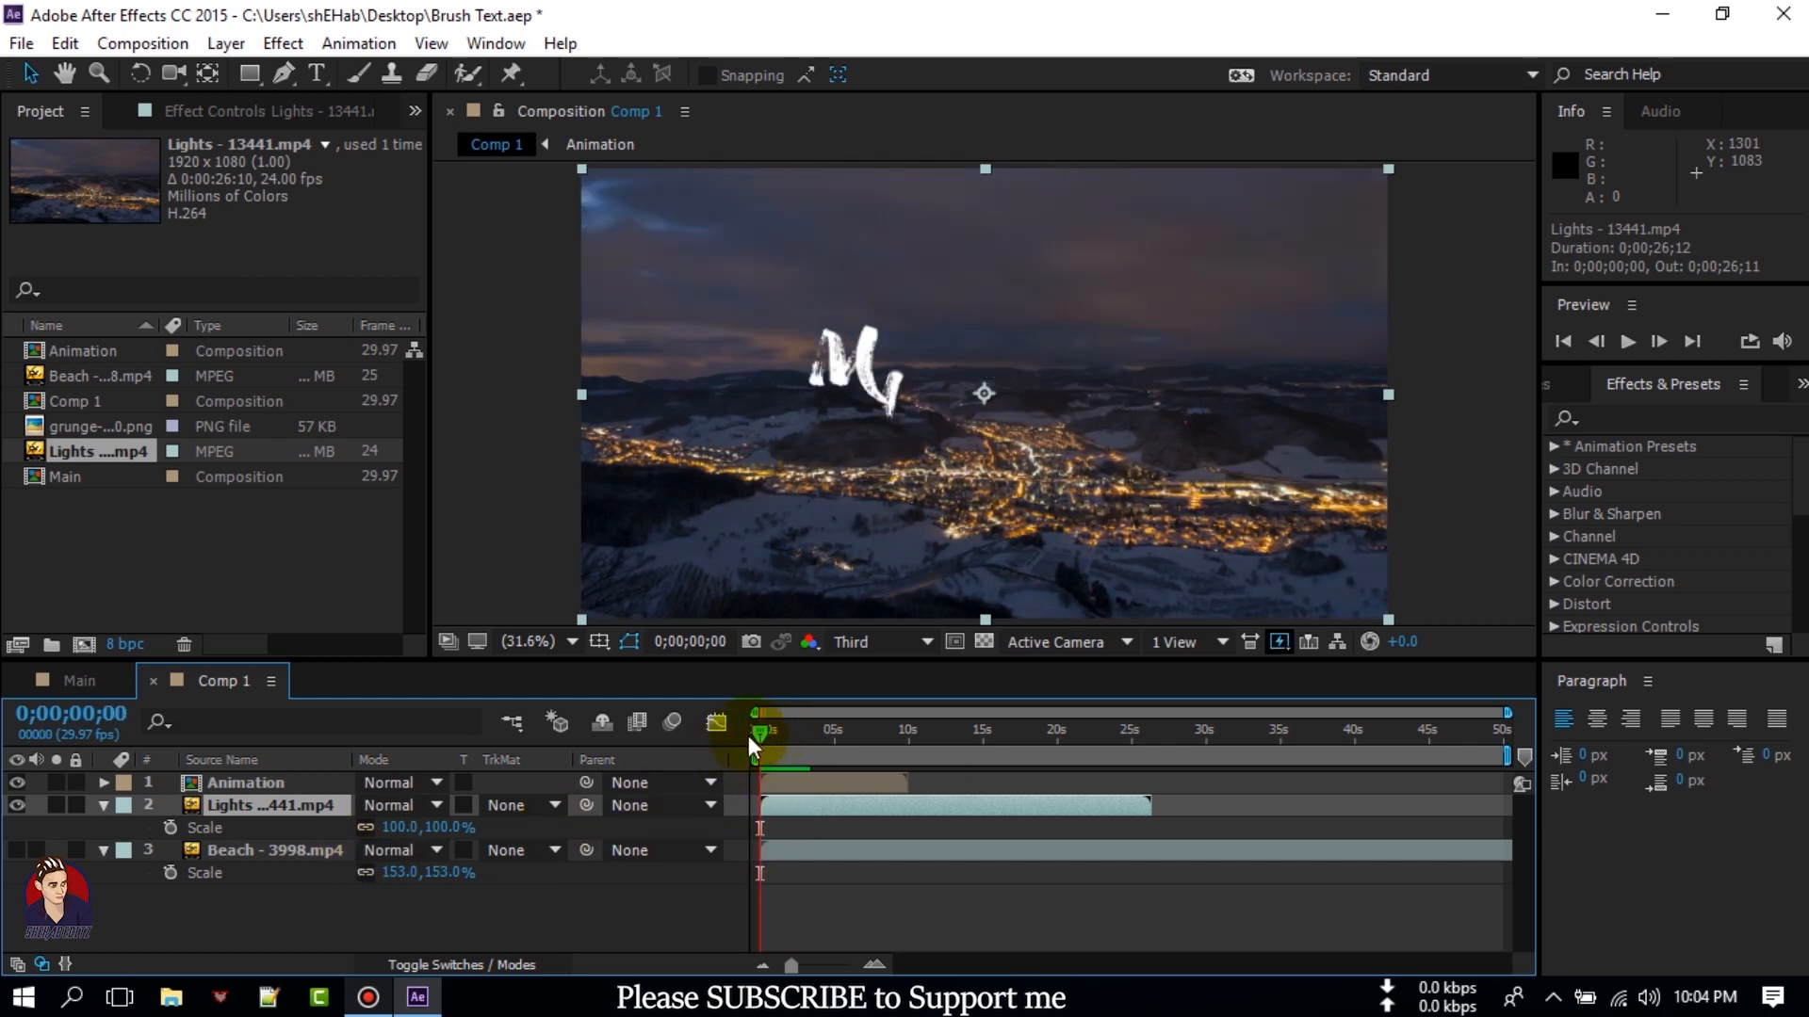
pyautogui.press('space')
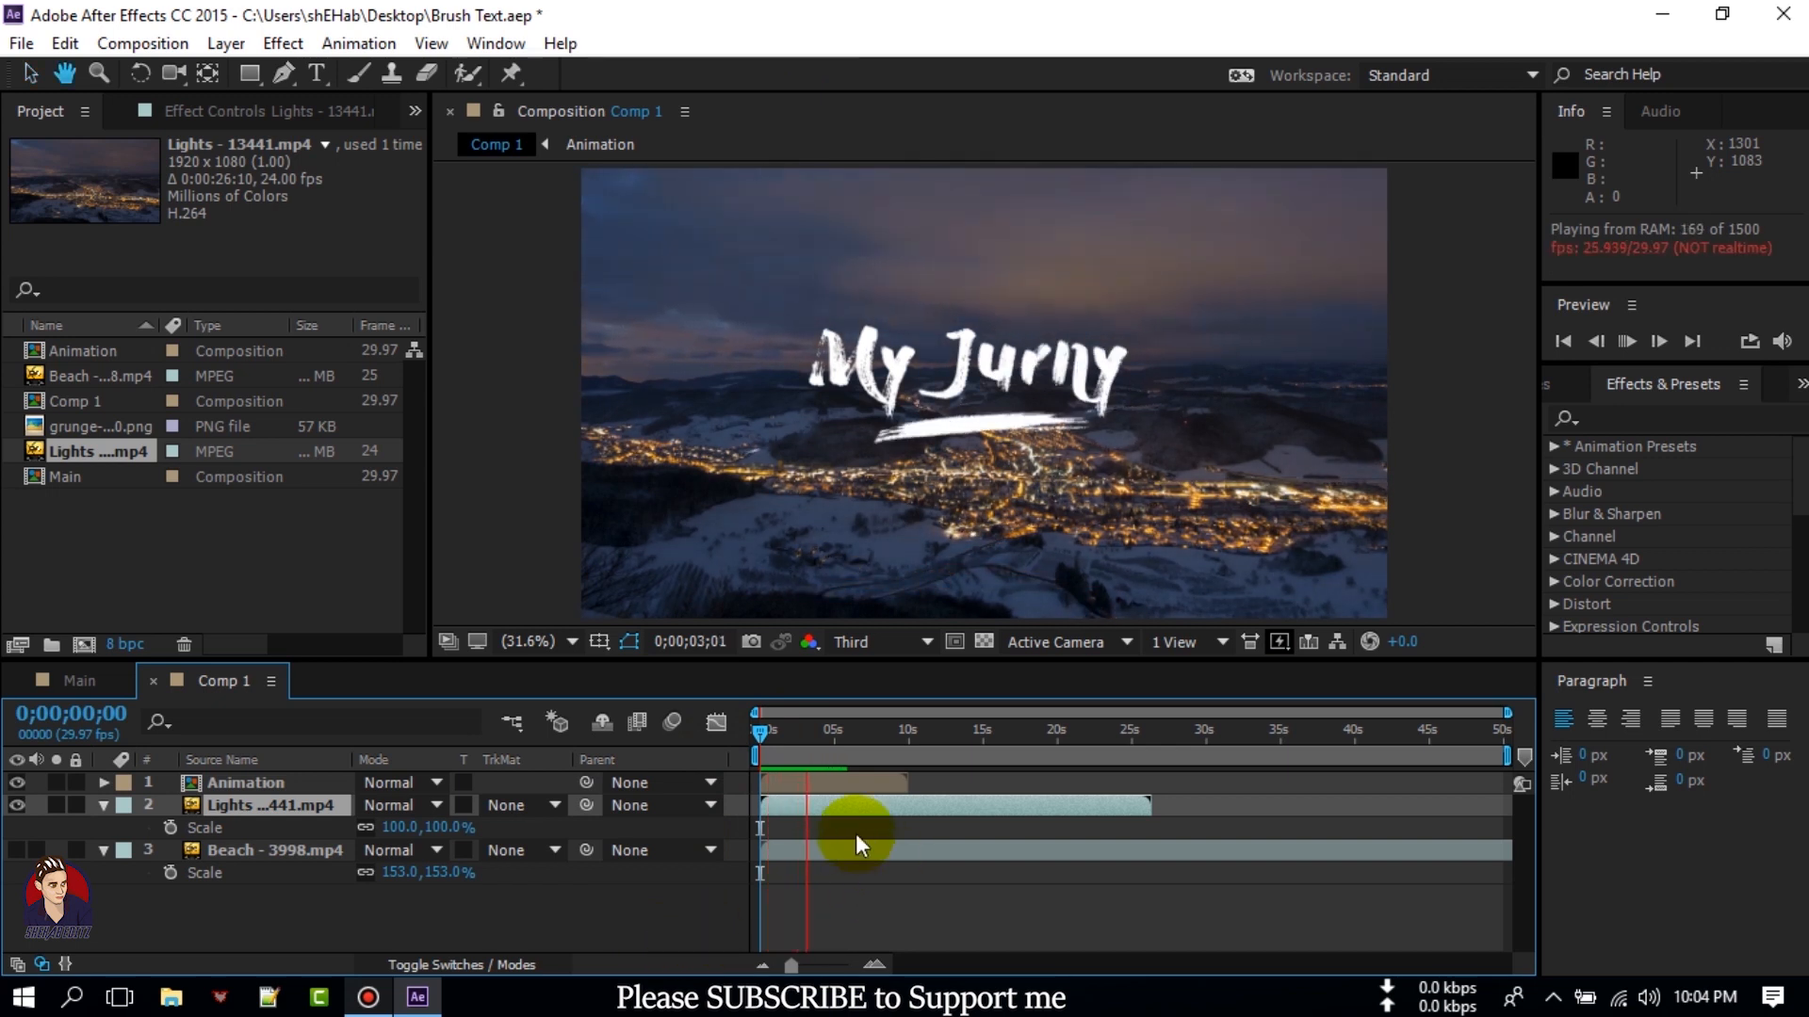
pyautogui.click(830, 803)
pyautogui.press('space')
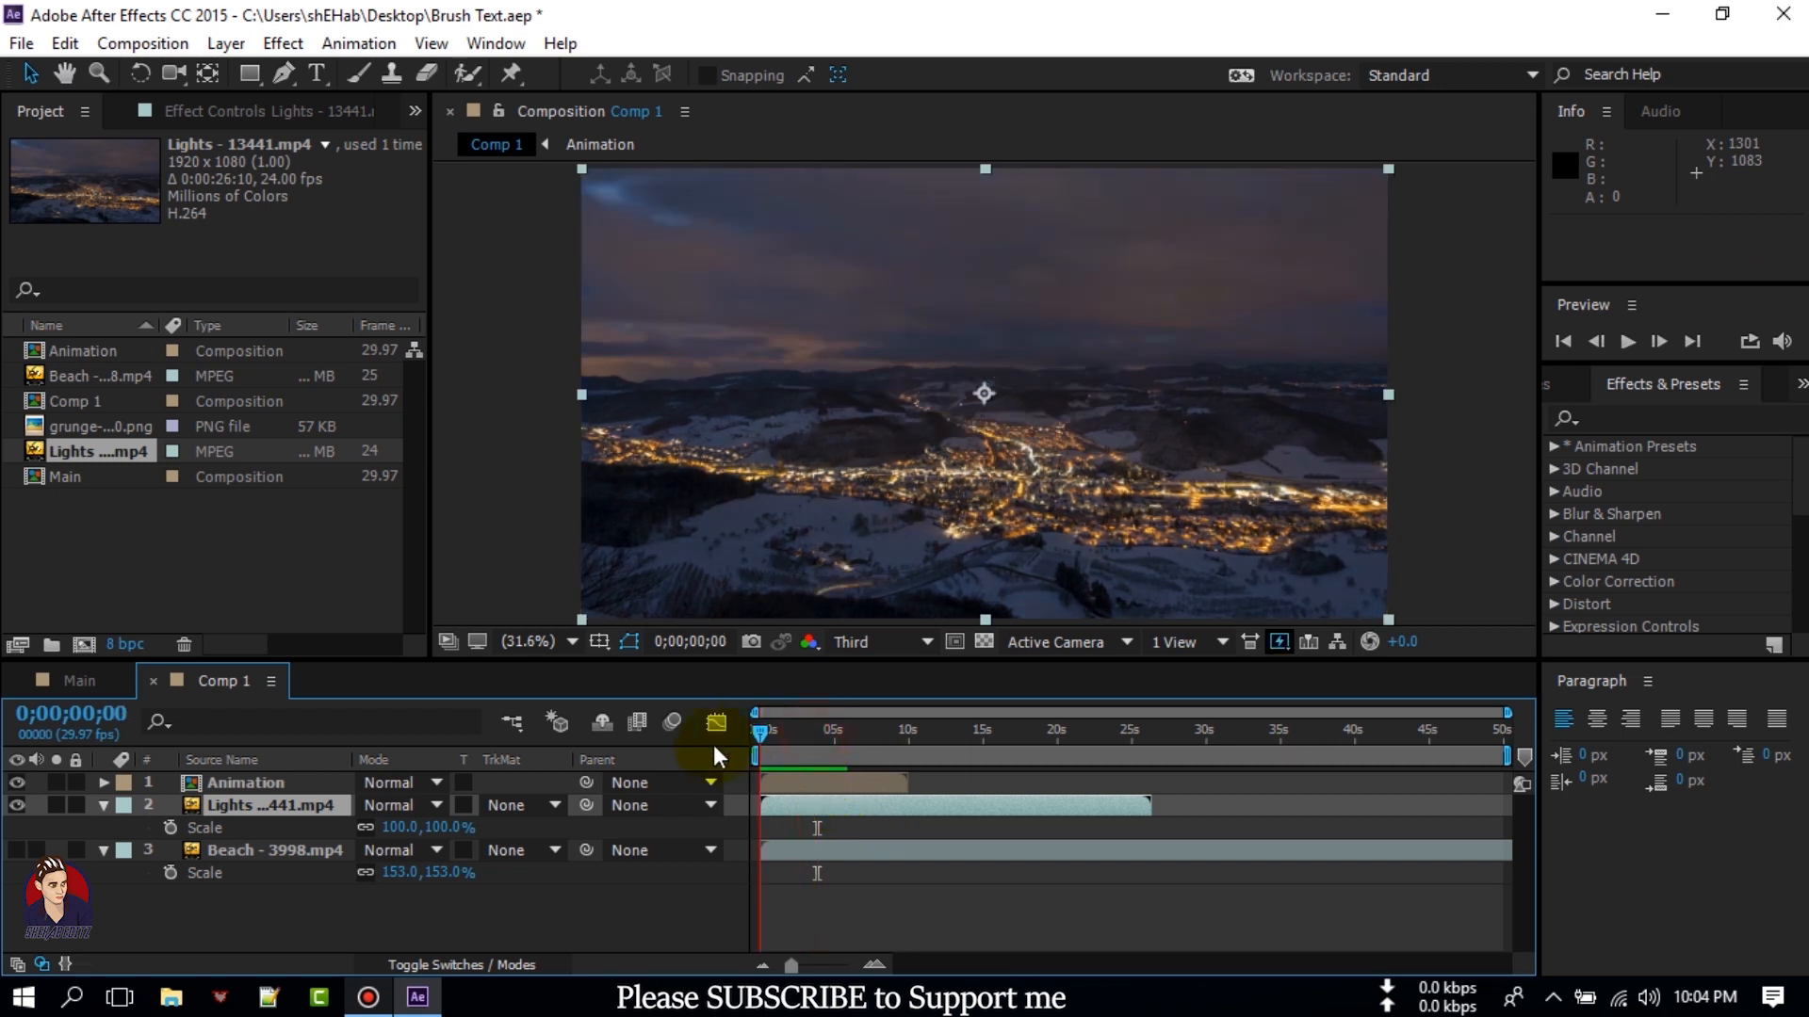